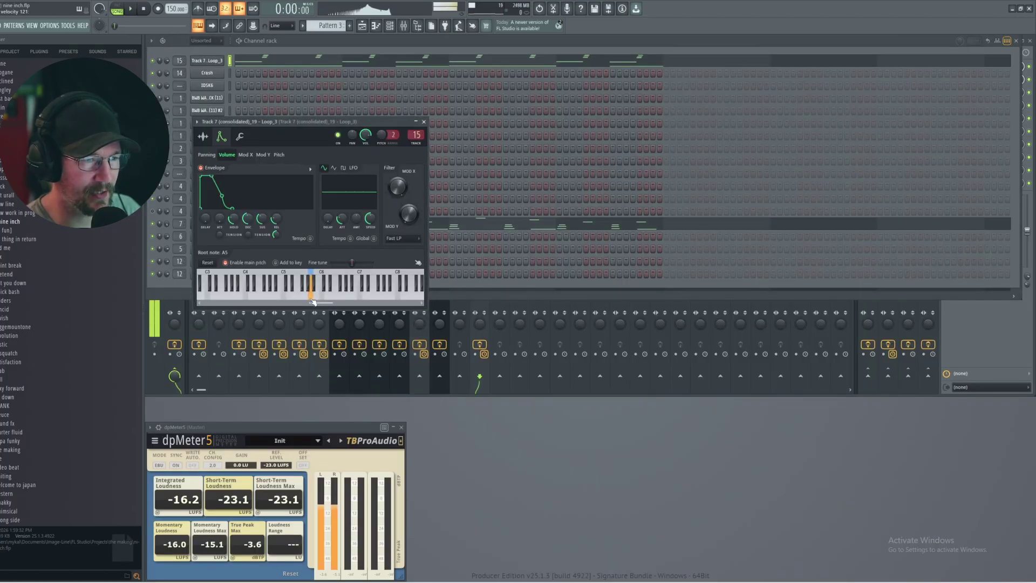
Review the Track 7 loop sampler and the Dark Dungeon Base instrument, and switch to the mixer view.
{"action": "left_click", "coordinate": [210, 60]}
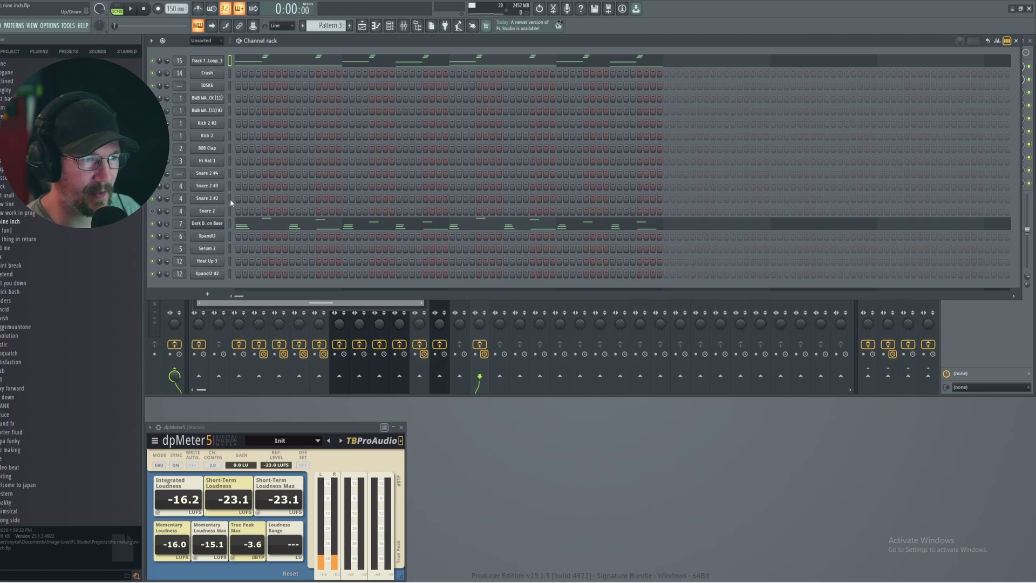
{"action": "left_click", "coordinate": [207, 223]}
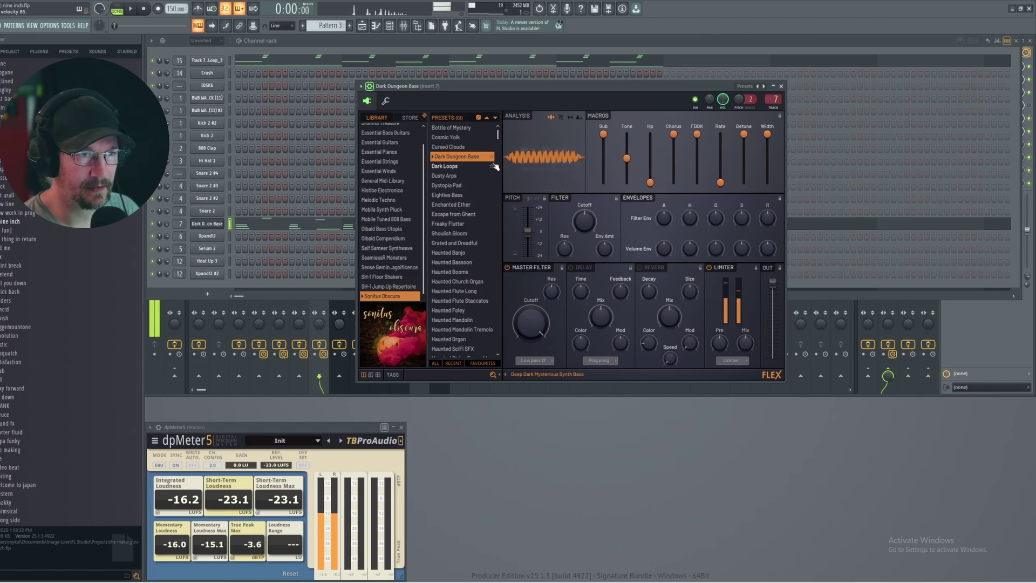
{"action": "left_click", "coordinate": [781, 86]}
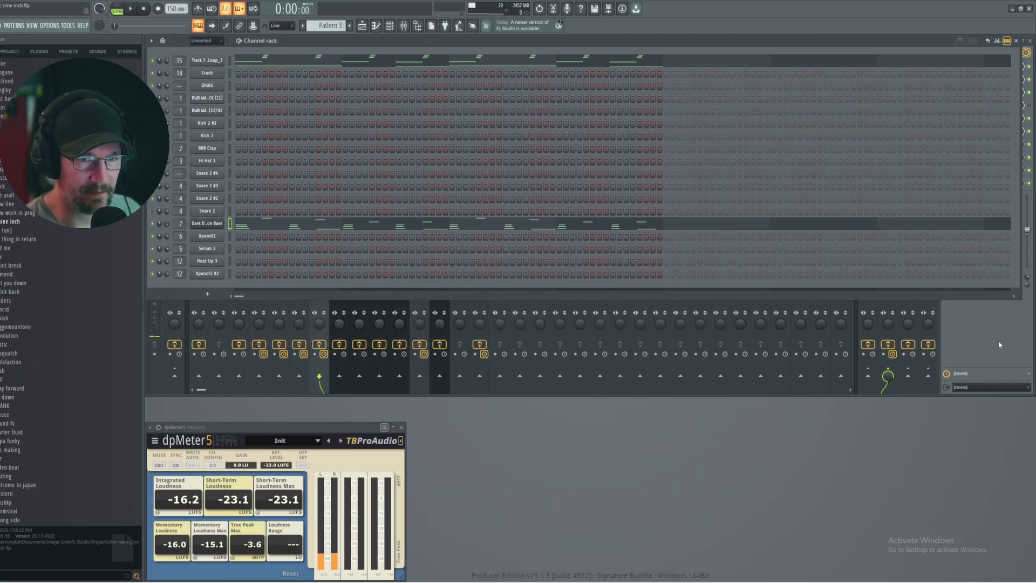
{"action": "left_click", "coordinate": [998, 341]}
{"action": "left_click", "coordinate": [405, 29]}
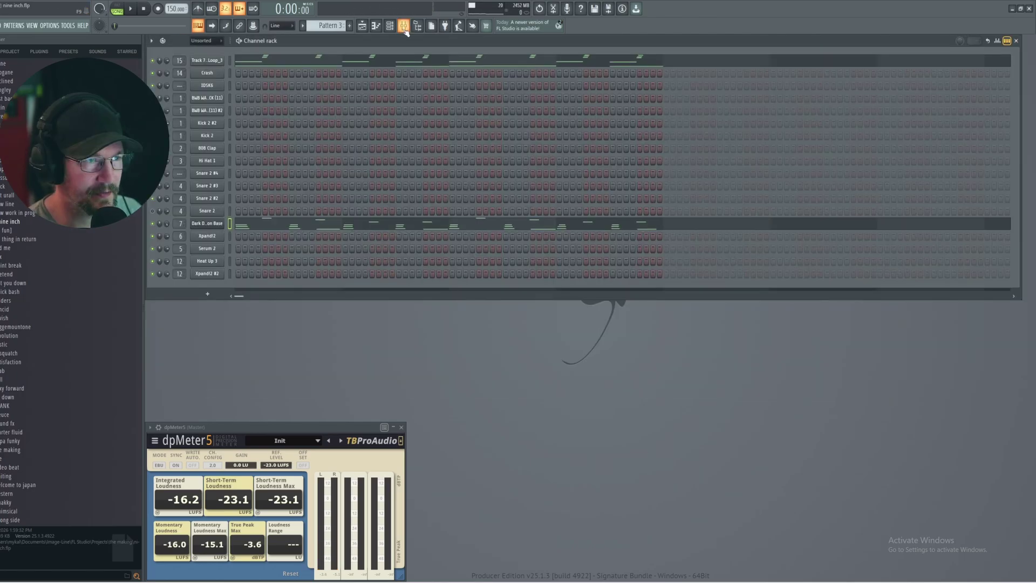
{"action": "left_click", "coordinate": [397, 30]}
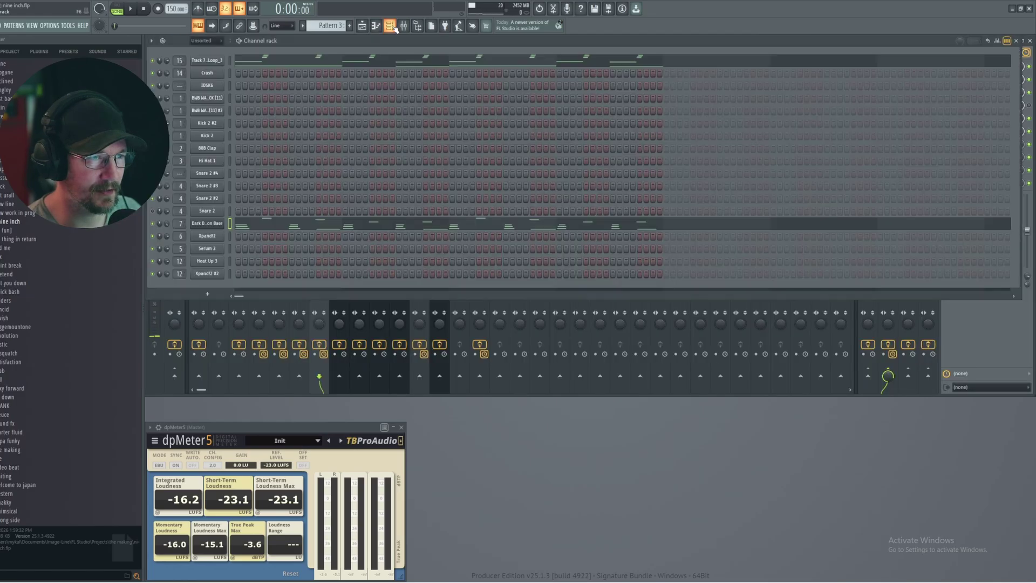
Check Cymatics Origin on the Track 7 loop's mixer track and slightly deepen the band 6 cut in its Fruity Parametric EQ 2.
{"action": "left_click", "coordinate": [207, 61]}
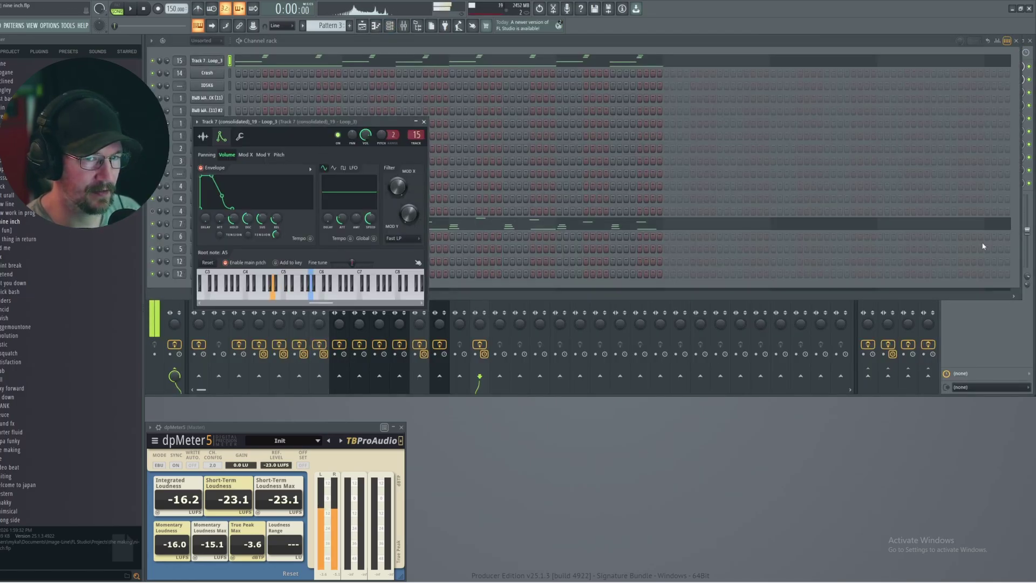
{"action": "left_click", "coordinate": [989, 326]}
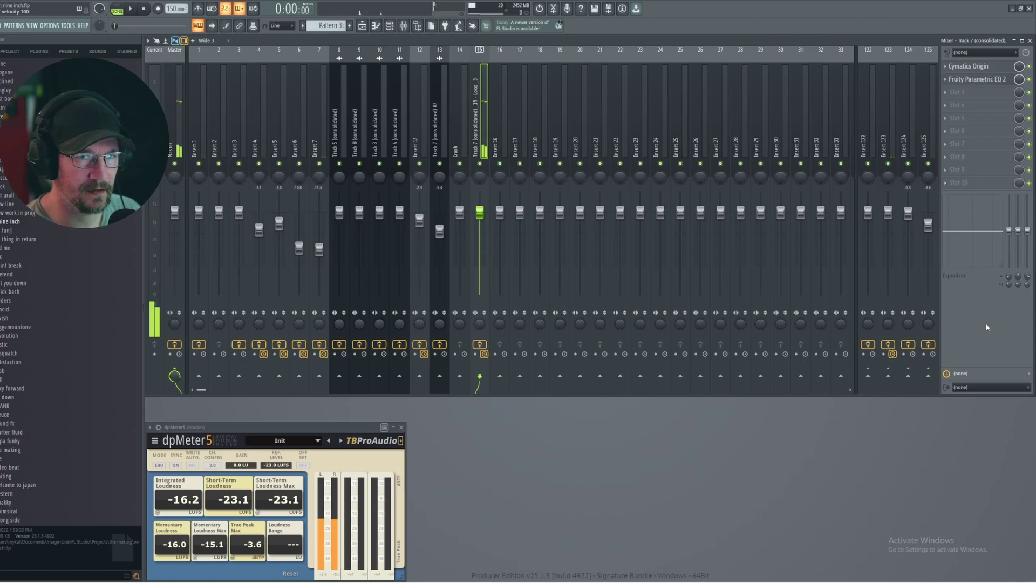
{"action": "left_click", "coordinate": [981, 65]}
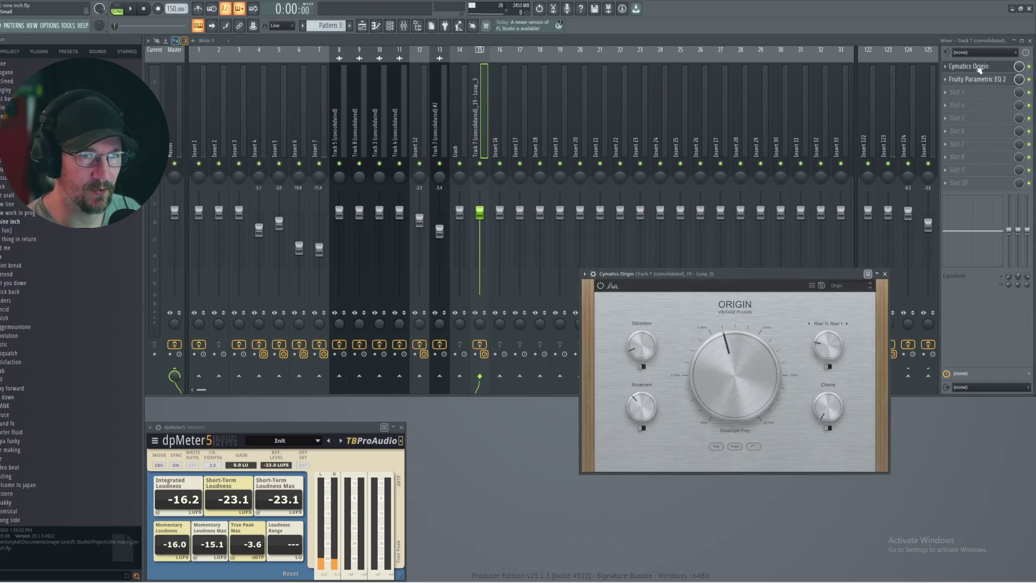
{"action": "left_click", "coordinate": [981, 66]}
{"action": "left_click", "coordinate": [979, 79]}
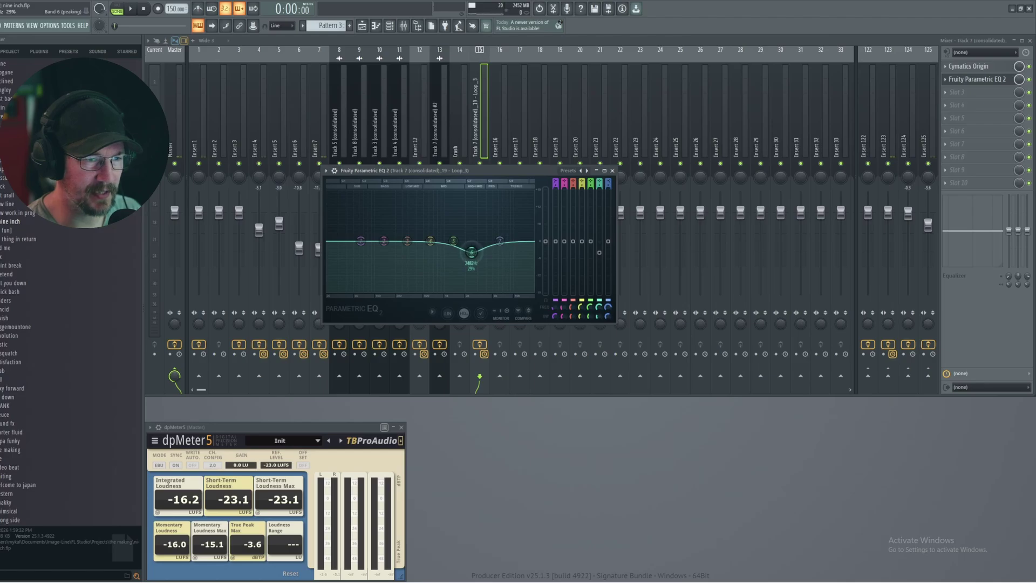
{"action": "left_click_drag", "start_coordinate": [471, 252], "coordinate": [471, 253]}
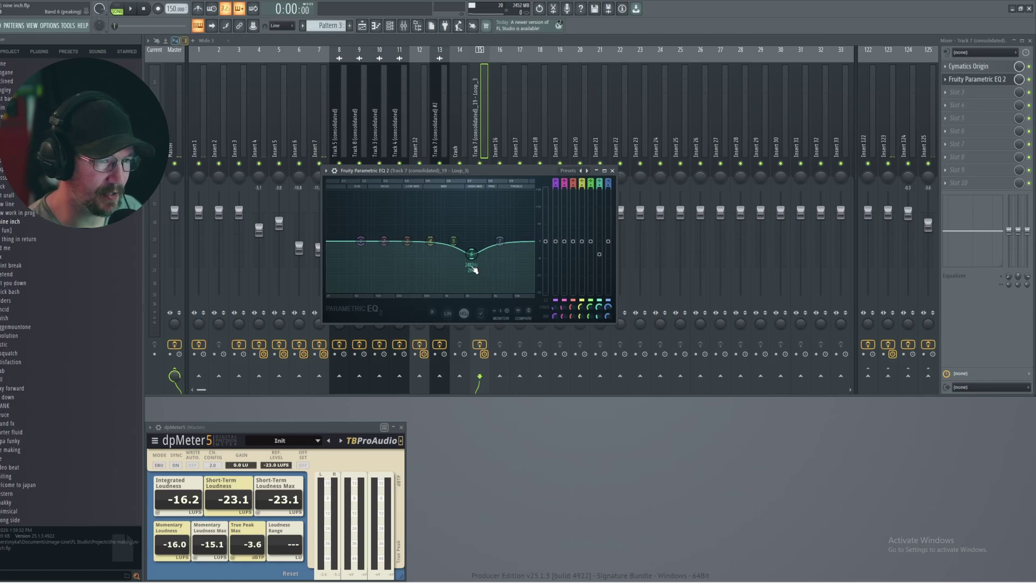
{"action": "left_click", "coordinate": [613, 170]}
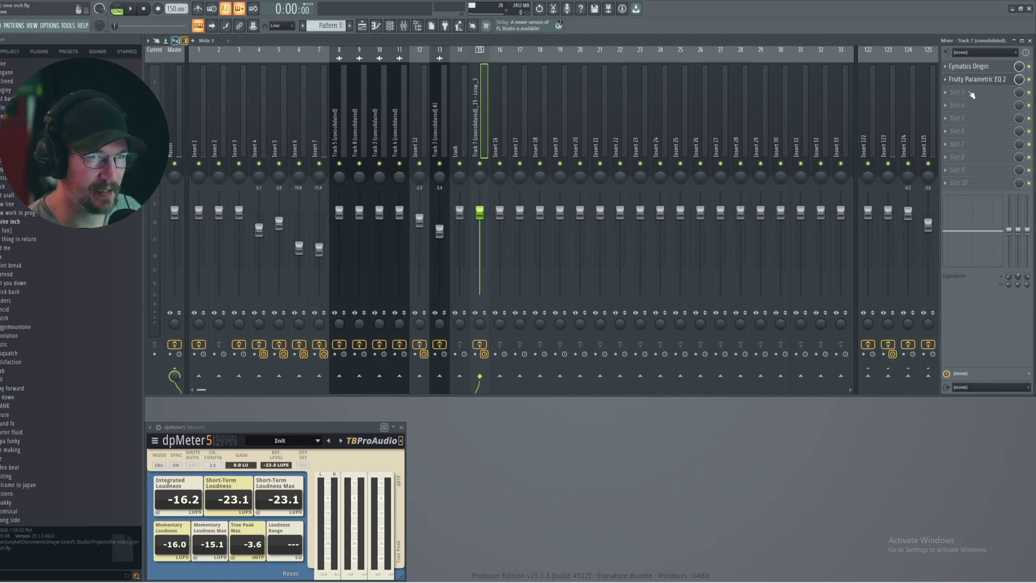
Play the arrangement and slightly lower the Mix of Little Radiator on mixer Insert 7.
{"action": "key", "text": "F5"}
{"action": "key", "text": "space"}
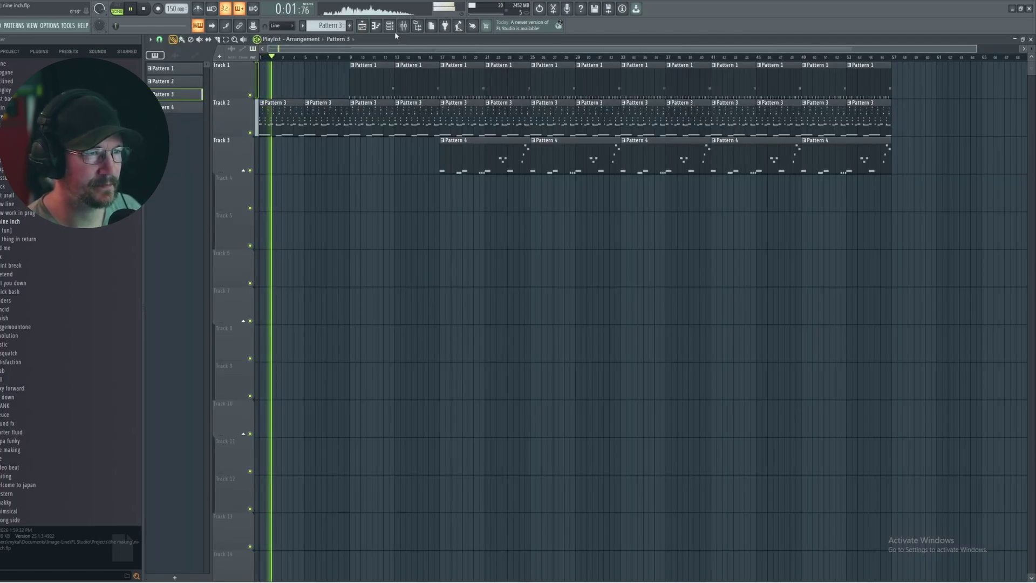
{"action": "key", "text": "F9"}
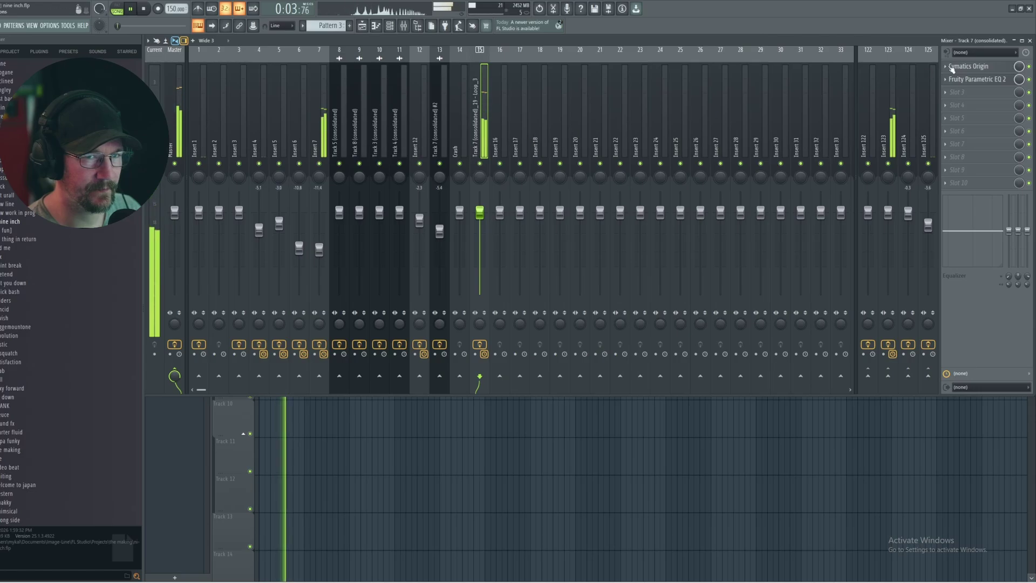
{"action": "left_click", "coordinate": [325, 123]}
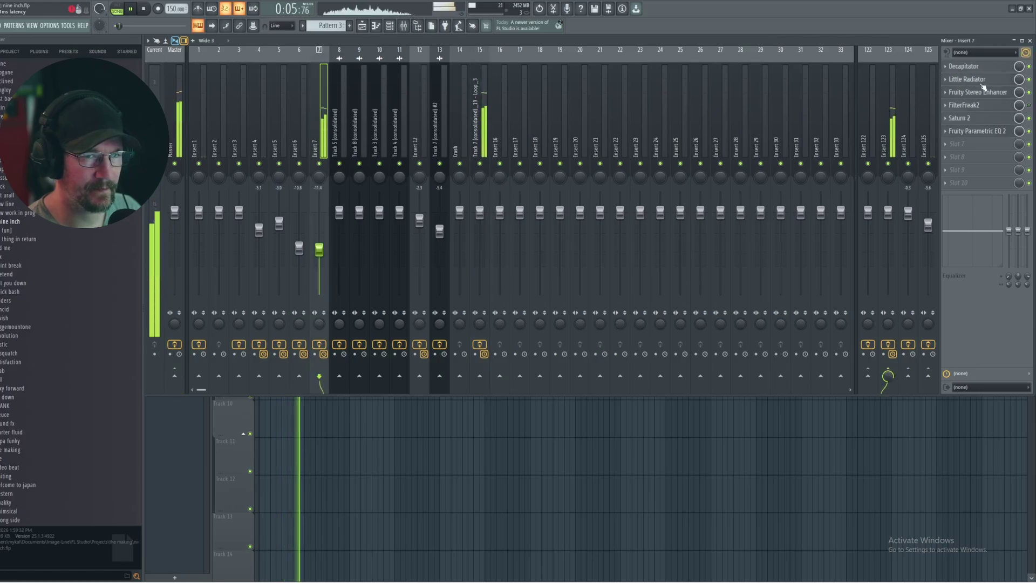
{"action": "left_click", "coordinate": [967, 79]}
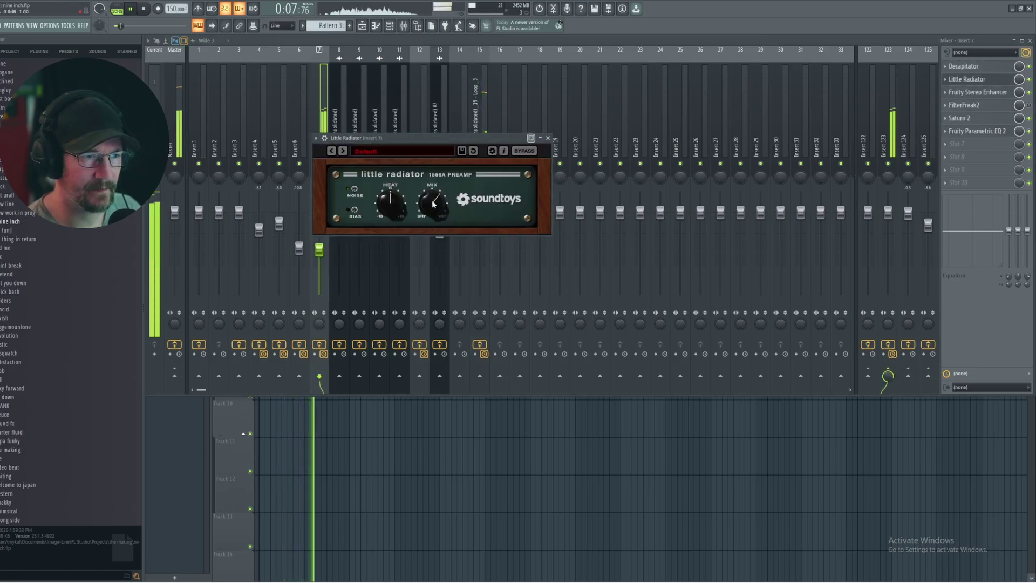
{"action": "left_click_drag", "start_coordinate": [432, 200], "coordinate": [433, 211]}
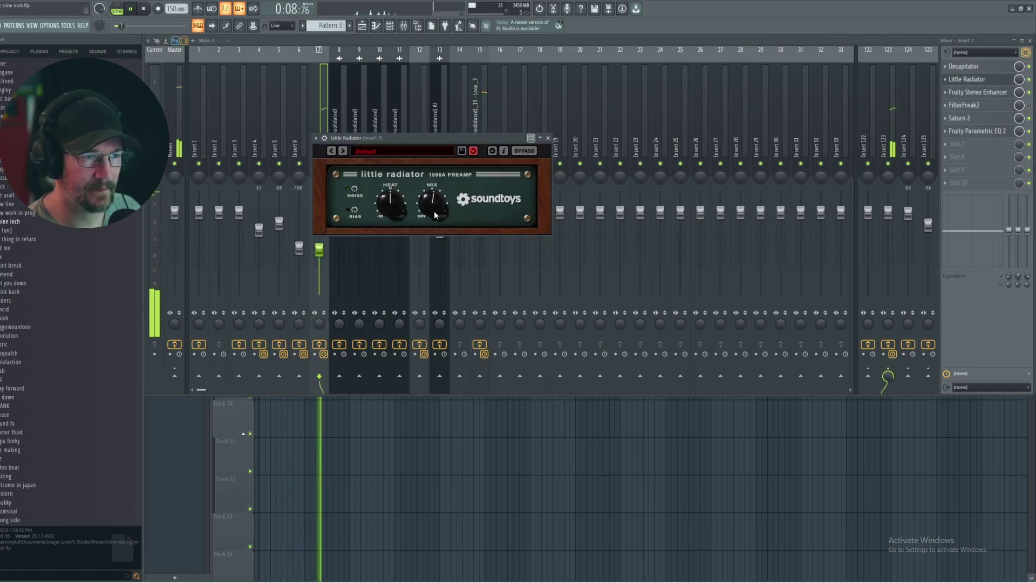
{"action": "left_click", "coordinate": [548, 139]}
Raise the Mix of Decapitator on Insert 7 while the song plays.
{"action": "left_click", "coordinate": [966, 66]}
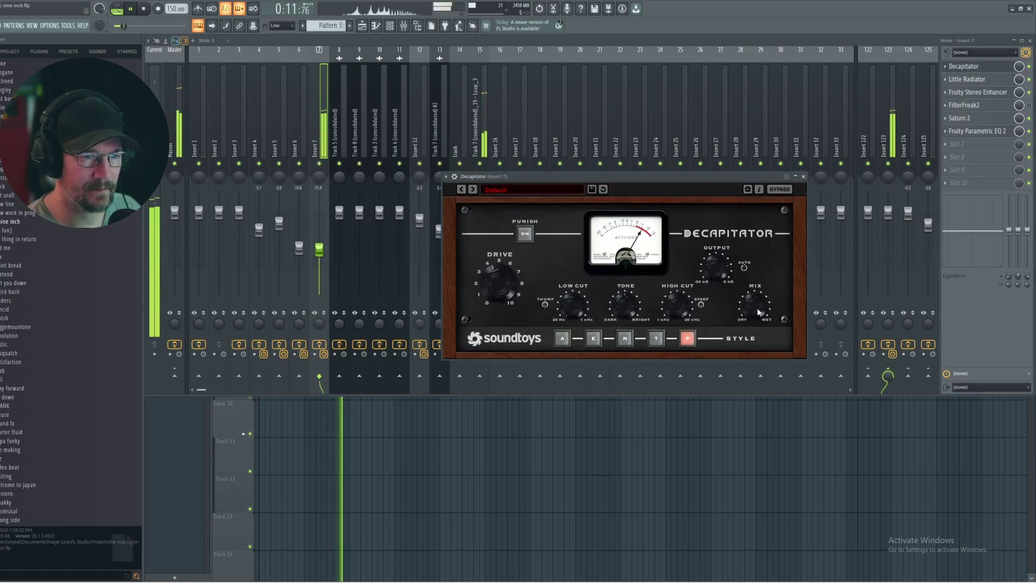
{"action": "left_click_drag", "start_coordinate": [756, 325], "coordinate": [758, 294]}
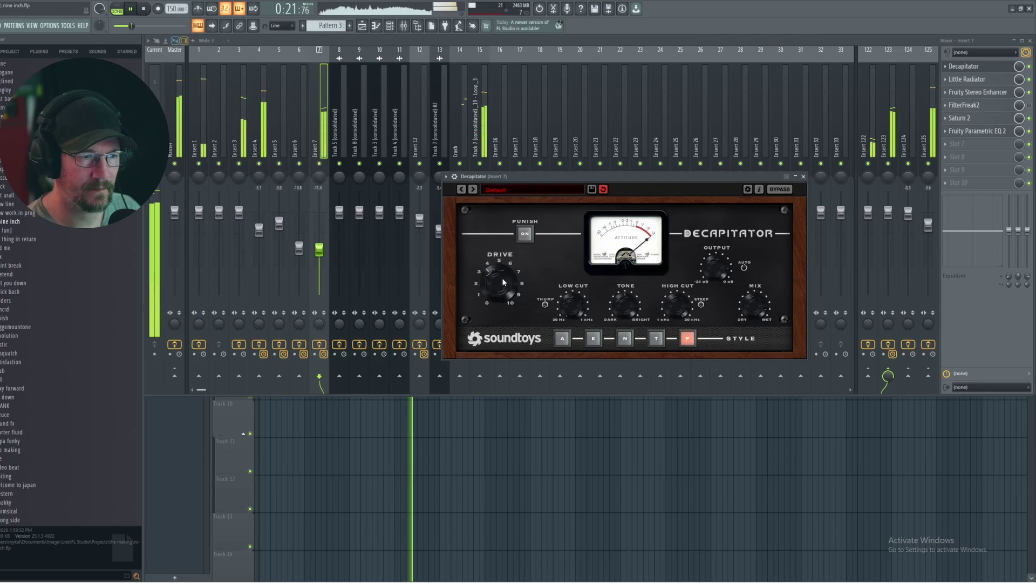
{"action": "left_click", "coordinate": [803, 177]}
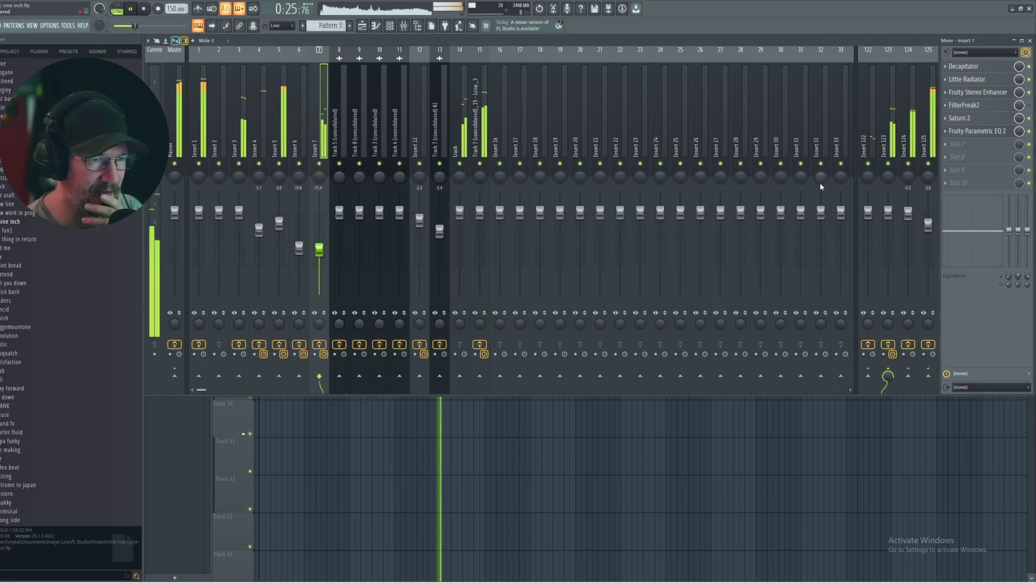
Recheck the Decapitator and Little Radiator settings on Insert 7 during playback.
{"action": "left_click", "coordinate": [964, 66]}
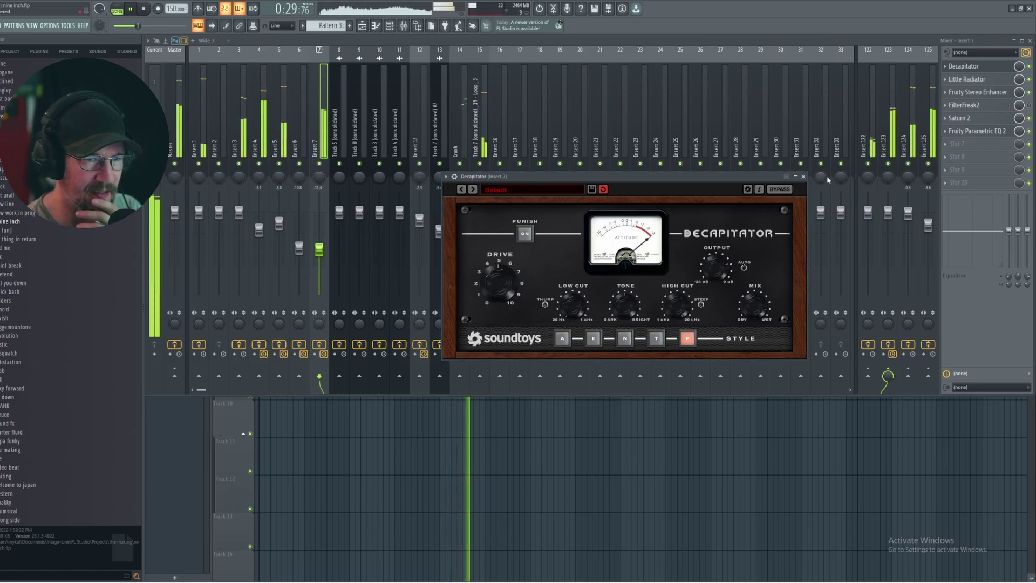
{"action": "left_click", "coordinate": [803, 176]}
{"action": "left_click", "coordinate": [969, 79]}
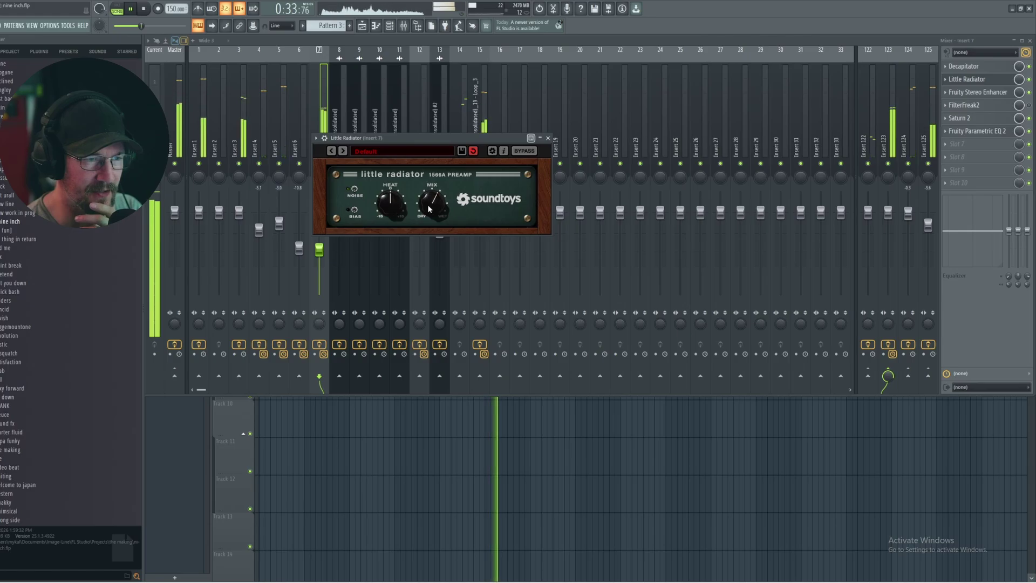
{"action": "left_click", "coordinate": [547, 138]}
Return to the channel rack, open the Heat Up 3 instrument with its XYLO bell preset and stop playback.
{"action": "key", "text": "F5"}
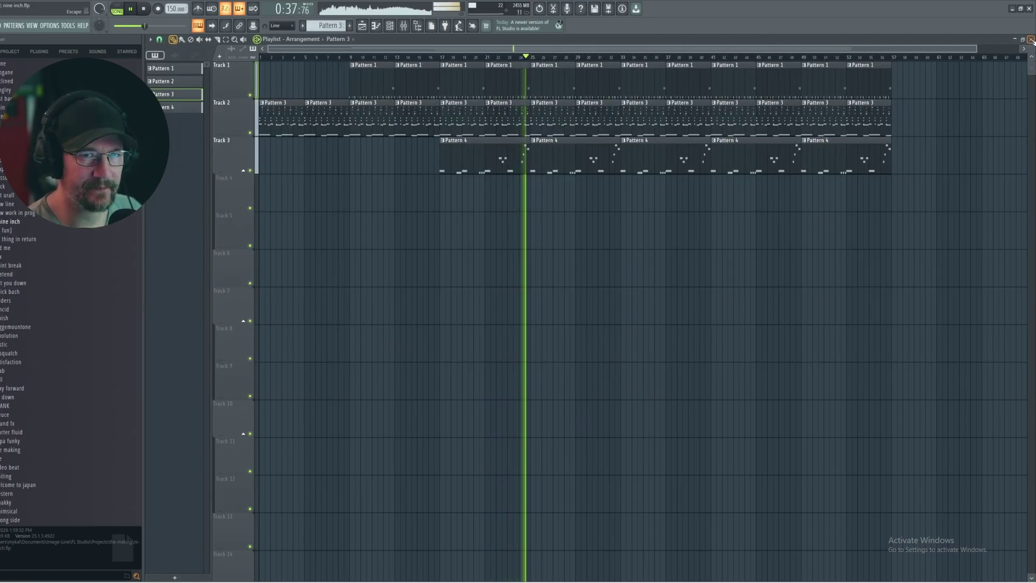
{"action": "left_click", "coordinate": [1031, 39]}
{"action": "left_click", "coordinate": [1030, 41]}
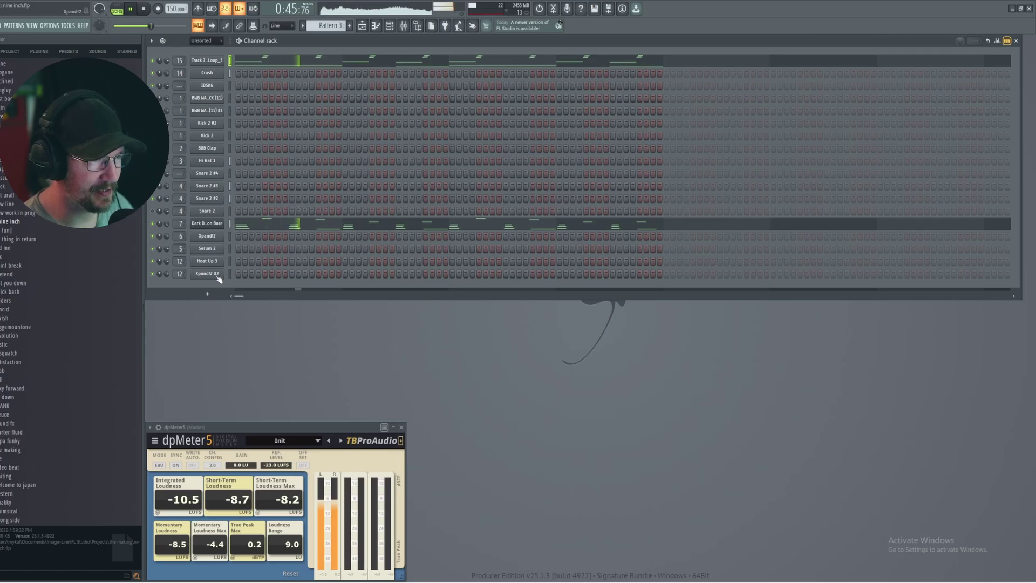
{"action": "left_click", "coordinate": [227, 262]}
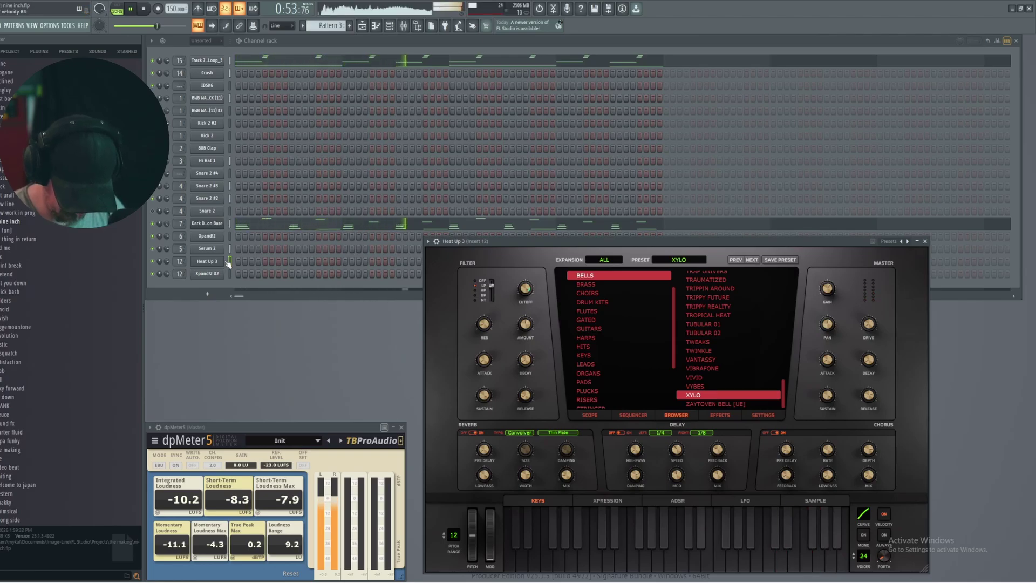
{"action": "key", "text": "space"}
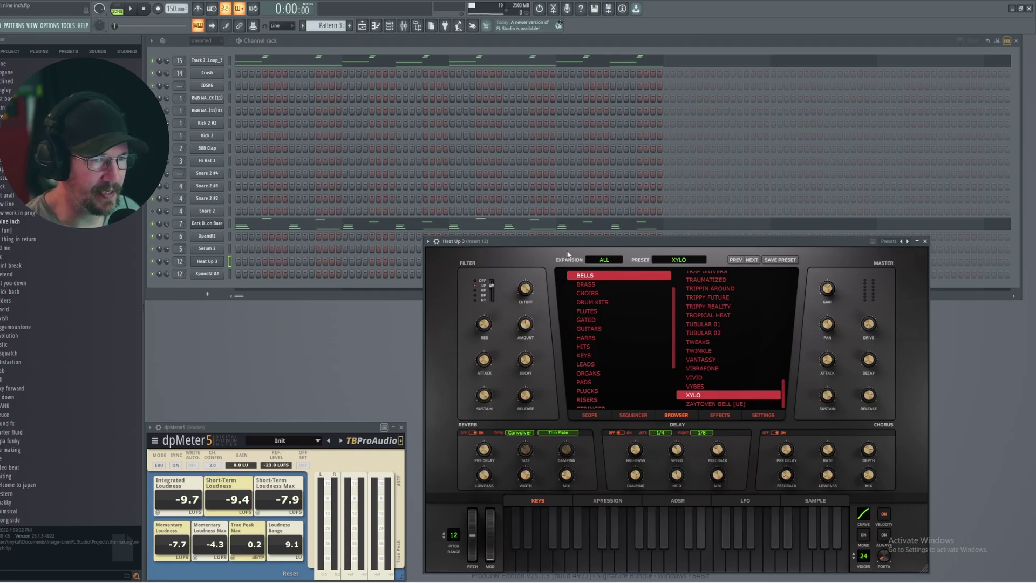
Create a new empty pattern, Pattern 5, and record a Heat Up 3 bell melody into it.
{"action": "key", "text": "F4"}
{"action": "key", "text": "r"}
{"action": "key", "text": "space"}
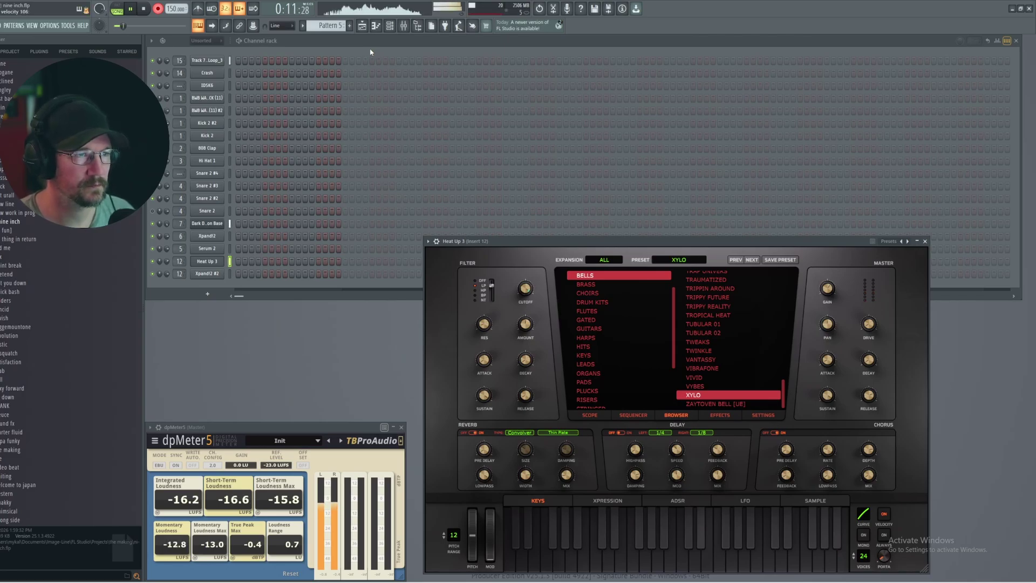
{"action": "key", "text": "space"}
Lengthen the four short lower notes of the Heat Up 3 melody in the piano roll and even out the note velocities.
{"action": "key", "text": "F7"}
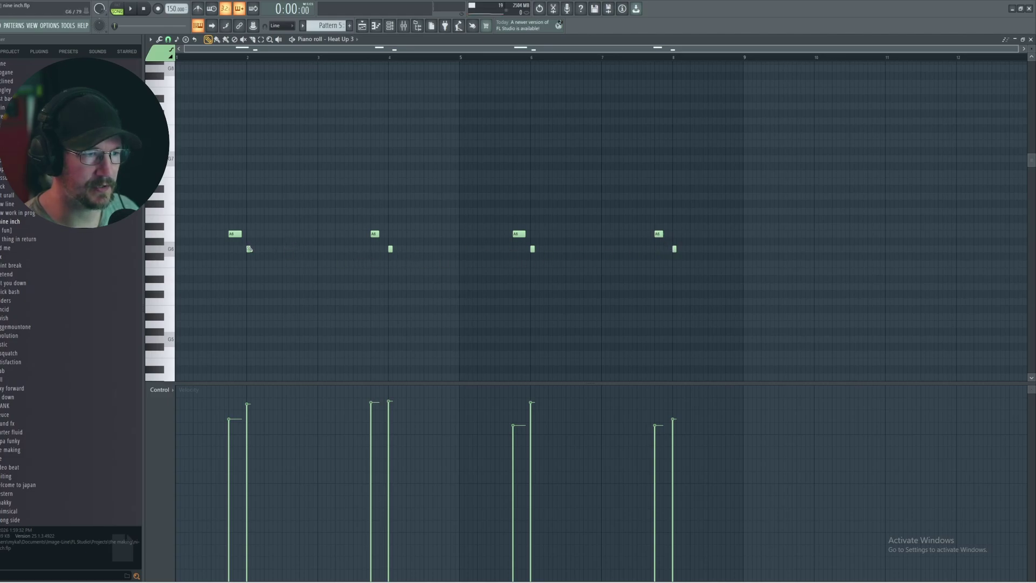
{"action": "left_click_drag", "start_coordinate": [247, 248], "coordinate": [685, 248]}
{"action": "left_click", "coordinate": [548, 304], "text": "ctrl"}
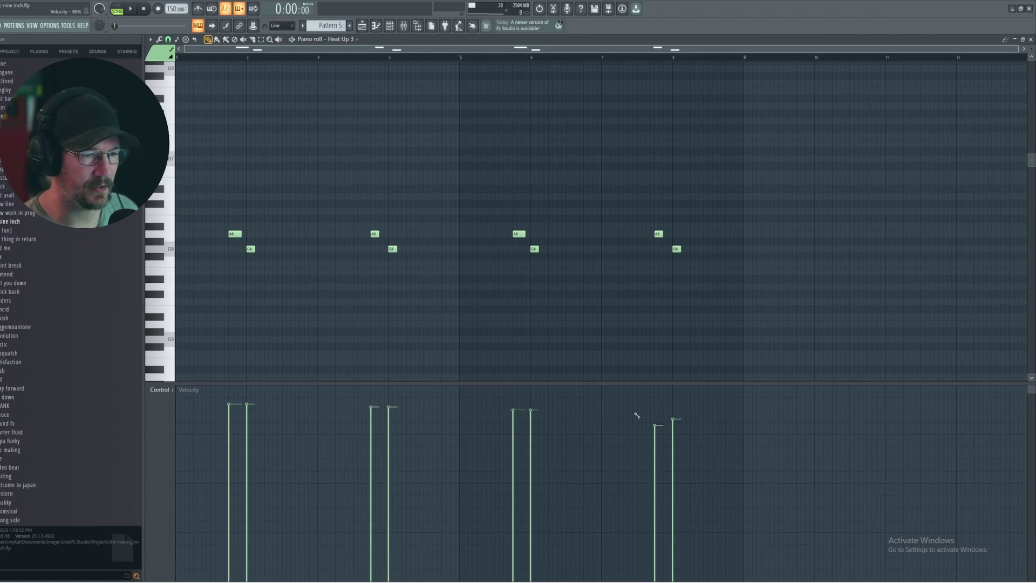
Record an Xpand!2 #2 part into Pattern 5 alongside the Heat Up 3 notes.
{"action": "left_click", "coordinate": [158, 9]}
{"action": "key", "text": "space"}
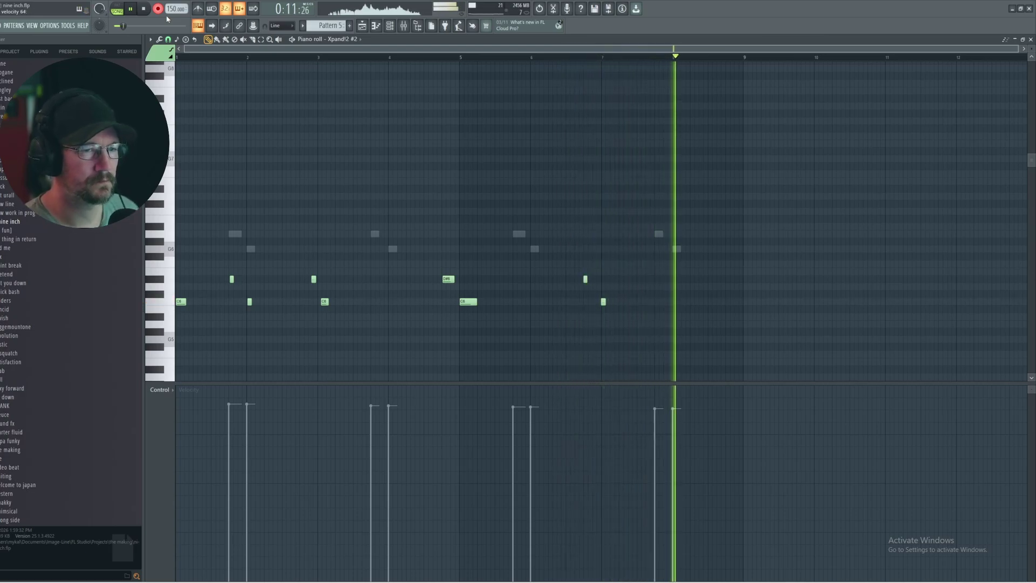
{"action": "key", "text": "space"}
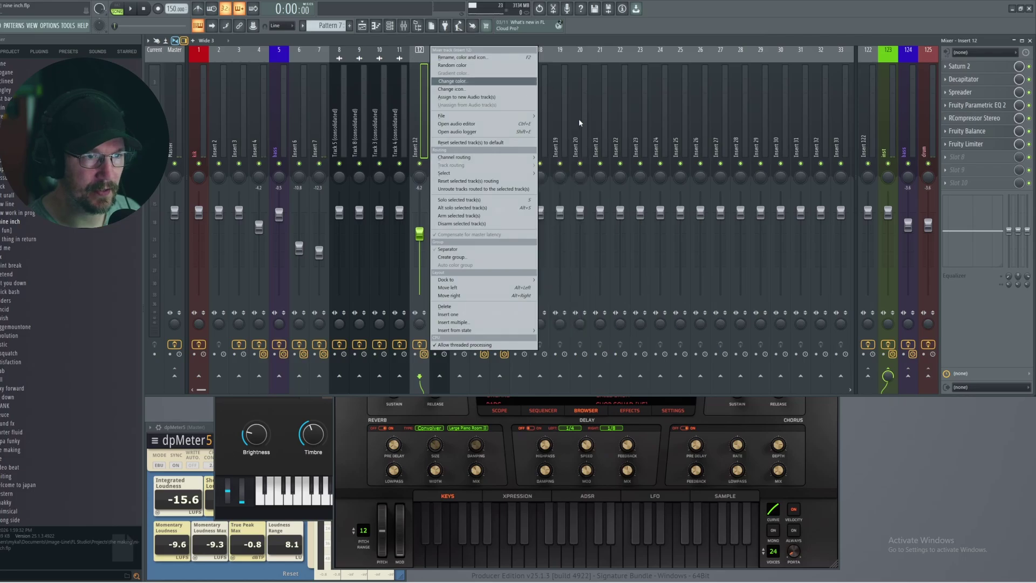
Copy the Insert 12 mixer track state with its effect chain onto Insert 16.
{"action": "mouse_move", "coordinate": [475, 115]}
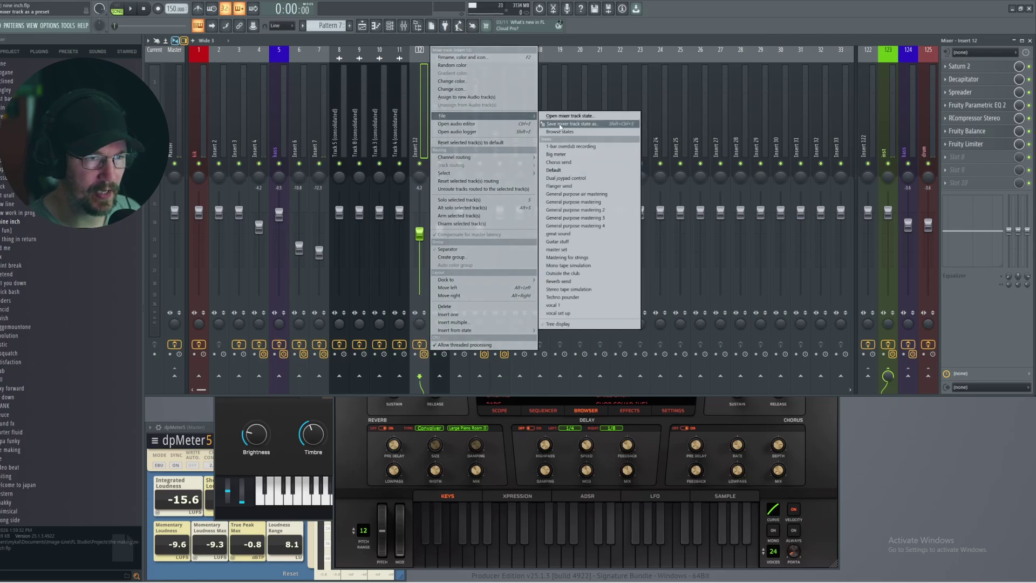
{"action": "left_click_drag", "start_coordinate": [558, 125], "coordinate": [504, 112]}
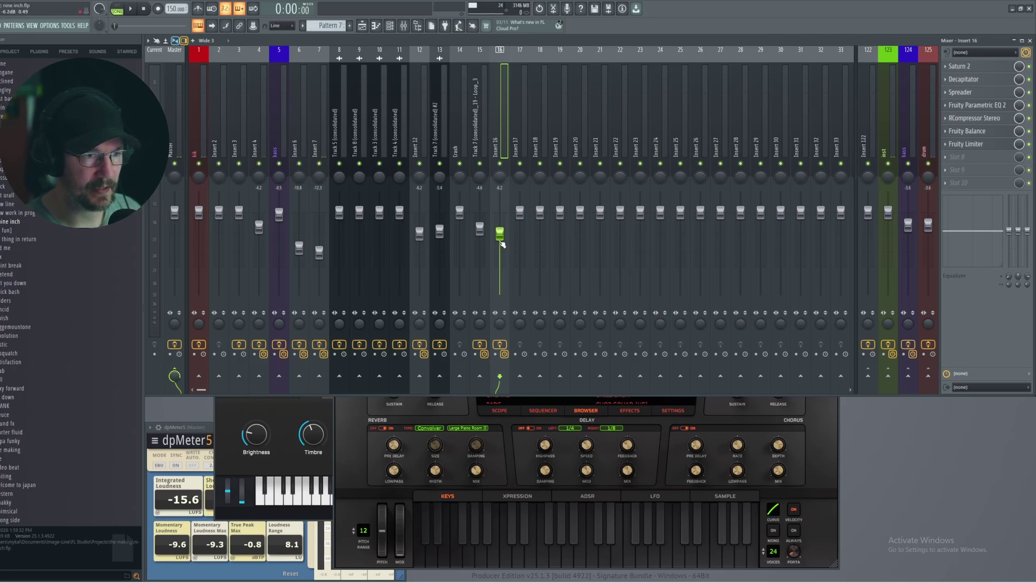
Bring up the Heat Up 3 #2 and Analog Lab V instrument windows and arrange them side by side.
{"action": "left_click", "coordinate": [477, 489]}
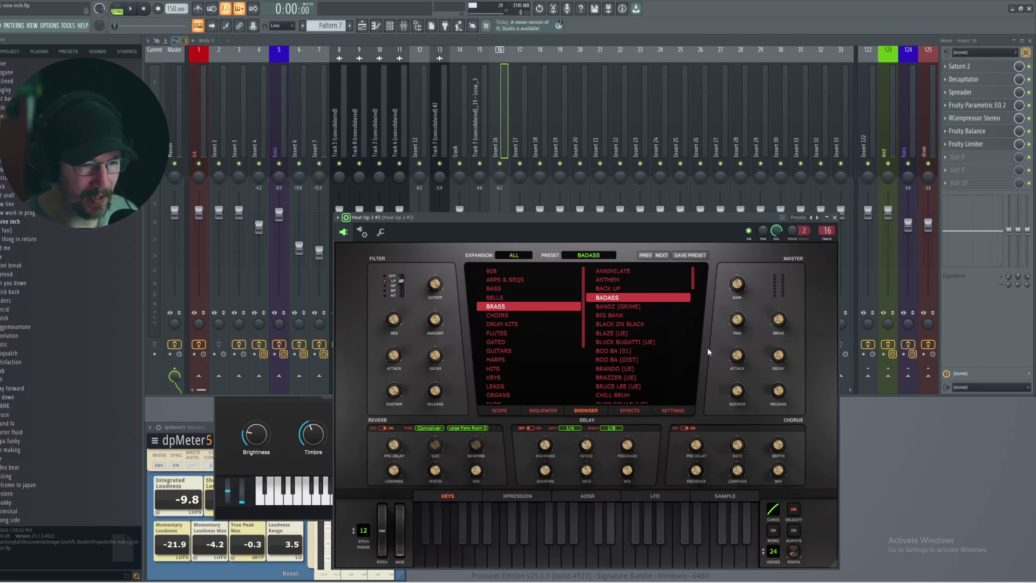
{"action": "left_click_drag", "start_coordinate": [609, 217], "coordinate": [763, 203]}
{"action": "left_click", "coordinate": [390, 409]}
{"action": "left_click_drag", "start_coordinate": [504, 142], "coordinate": [449, 145]}
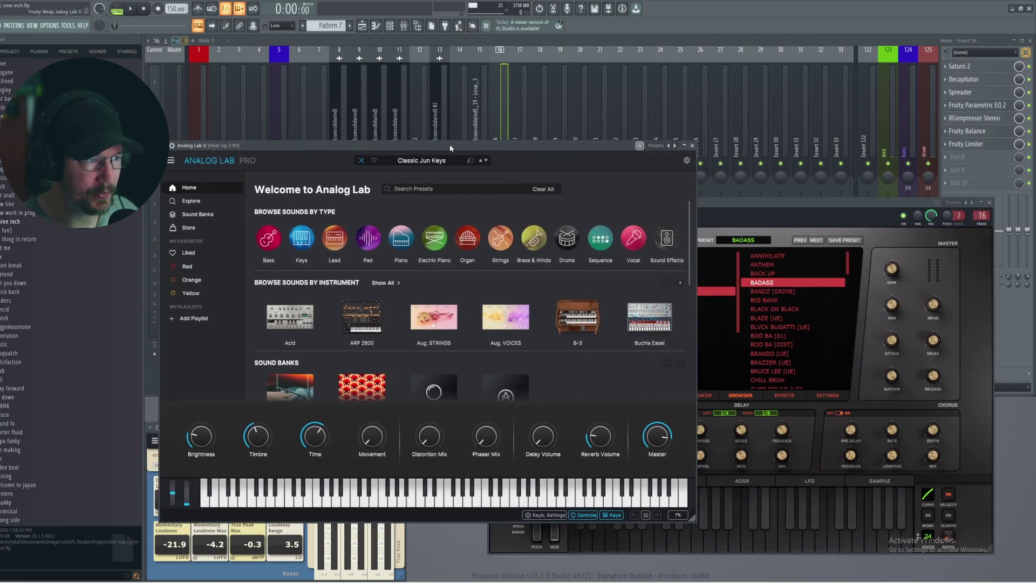
{"action": "left_click_drag", "start_coordinate": [767, 204], "coordinate": [808, 161]}
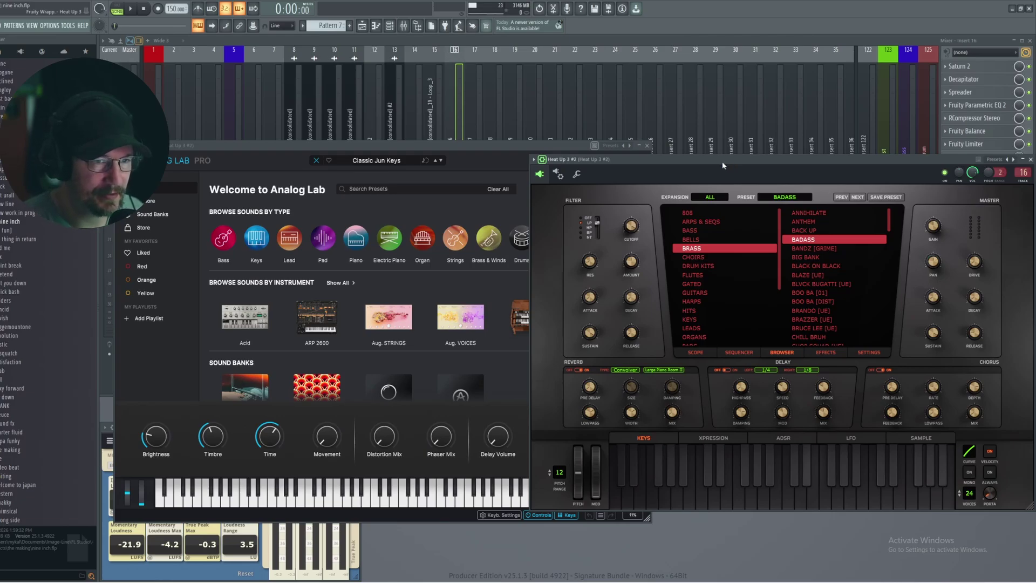
Adjust the positions of the Heat Up 3 #2 and Analog Lab V windows, keeping Heat Up 3 #2 in front.
{"action": "left_click_drag", "start_coordinate": [723, 165], "coordinate": [719, 152]}
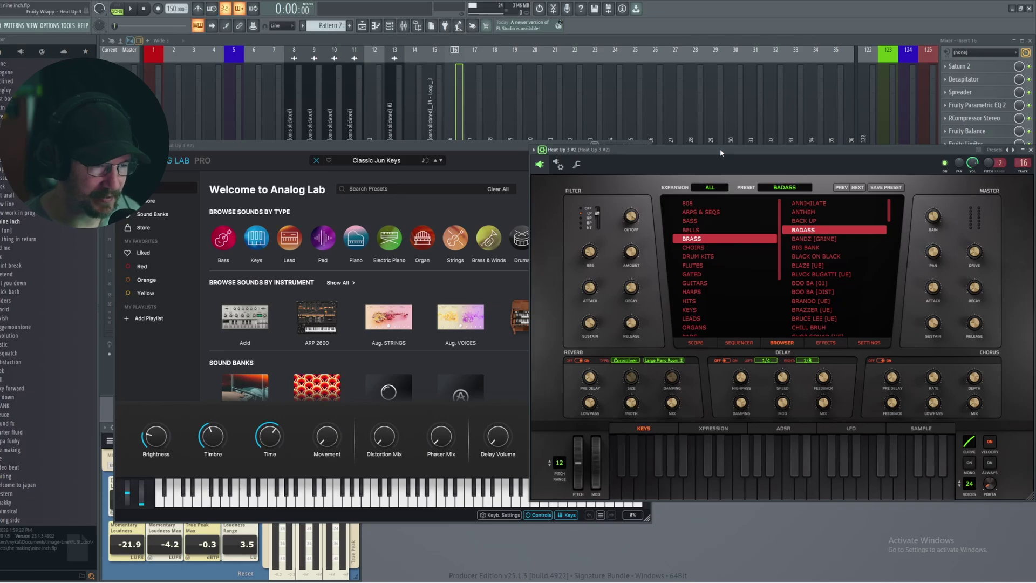
{"action": "left_click", "coordinate": [517, 280]}
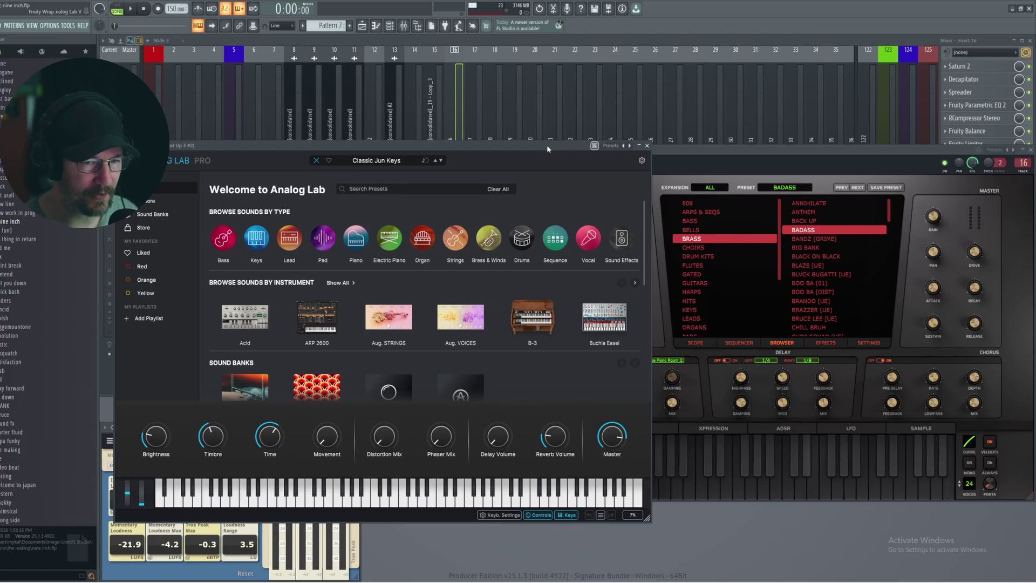
{"action": "left_click_drag", "start_coordinate": [546, 144], "coordinate": [532, 146]}
{"action": "left_click", "coordinate": [687, 151]}
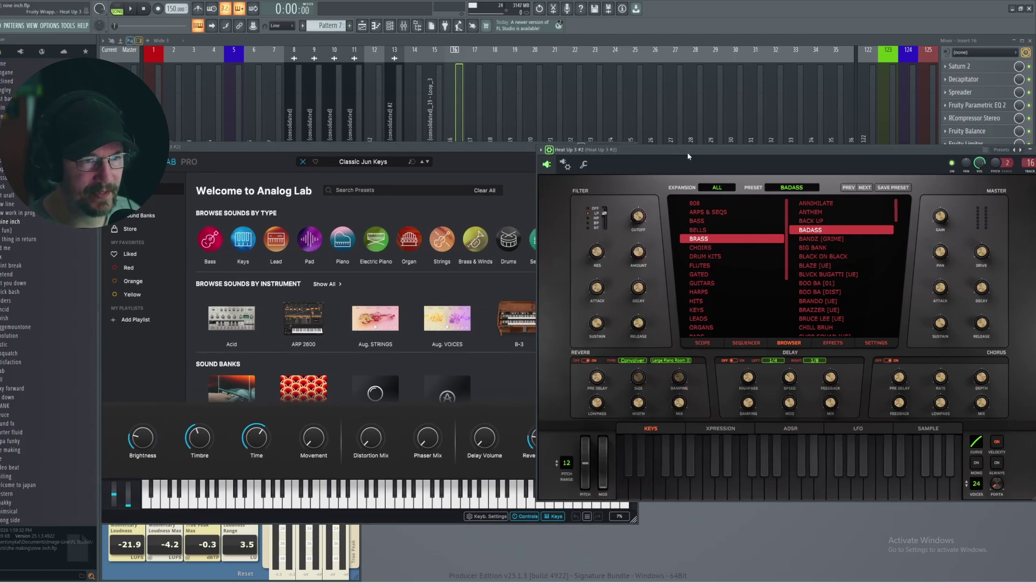
{"action": "left_click_drag", "start_coordinate": [677, 153], "coordinate": [682, 153]}
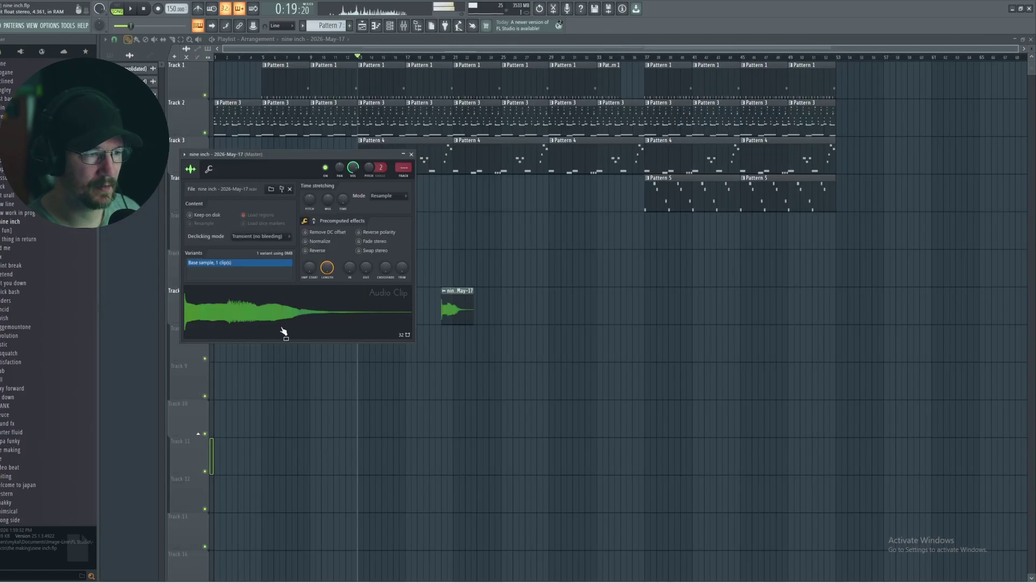
Close the recorded clip's settings, stop playback and move the clip up to Track 4 beneath the first Pattern 4 clip.
{"action": "key", "text": "Escape"}
{"action": "key", "text": "space"}
{"action": "left_click_drag", "start_coordinate": [456, 318], "coordinate": [432, 228]}
{"action": "scroll", "coordinate": [331, 358], "scroll_direction": "up", "scroll_amount": 4}
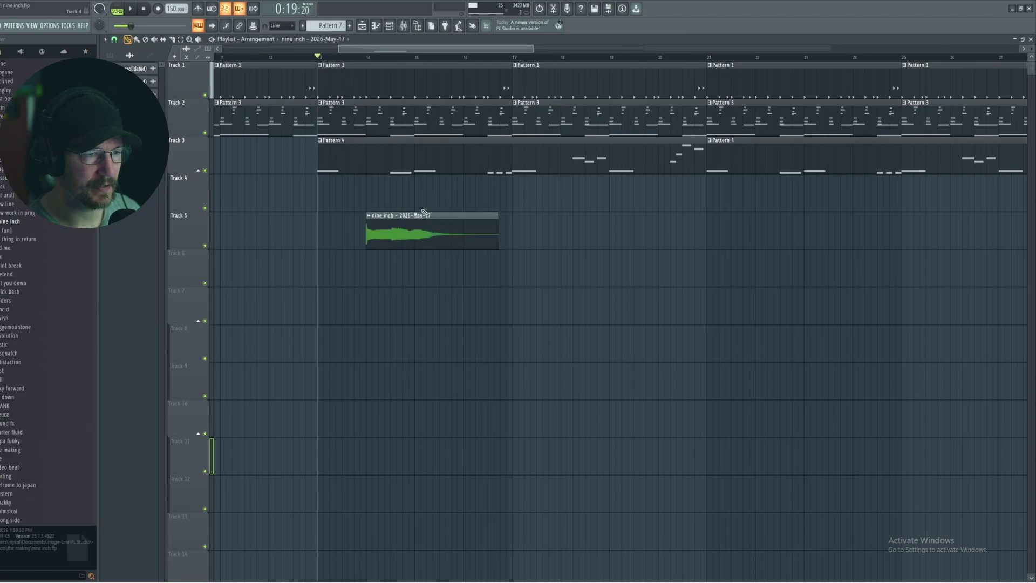
{"action": "scroll", "coordinate": [397, 273], "scroll_direction": "up", "scroll_amount": 3}
{"action": "left_click_drag", "start_coordinate": [397, 273], "coordinate": [483, 277]}
{"action": "left_click_drag", "start_coordinate": [485, 215], "coordinate": [421, 178]}
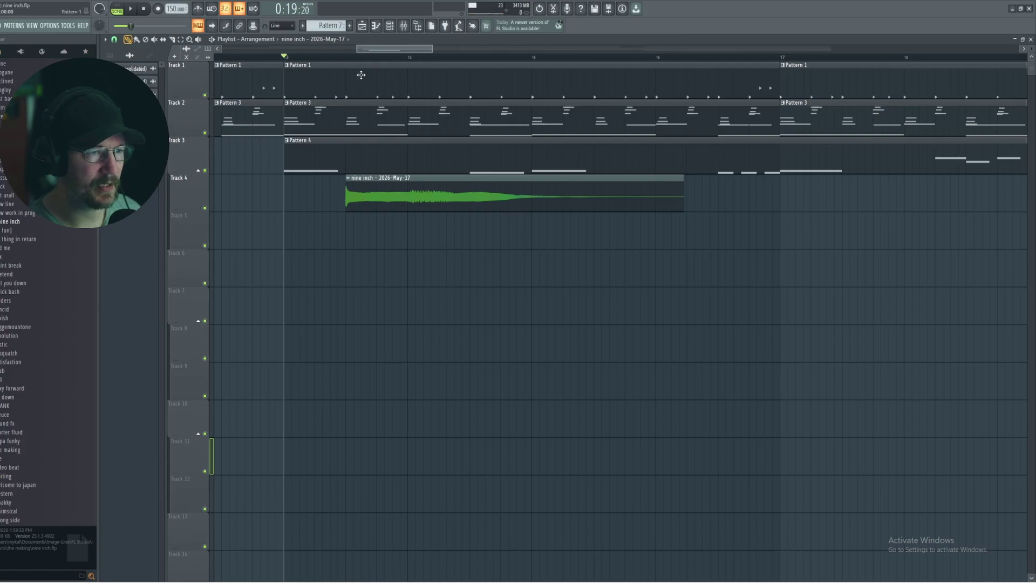
Audition the recorded clip, shift it to start at about bar 14.5 and play it again in context.
{"action": "scroll", "coordinate": [367, 313], "scroll_direction": "down", "scroll_amount": 3}
{"action": "key", "text": "space"}
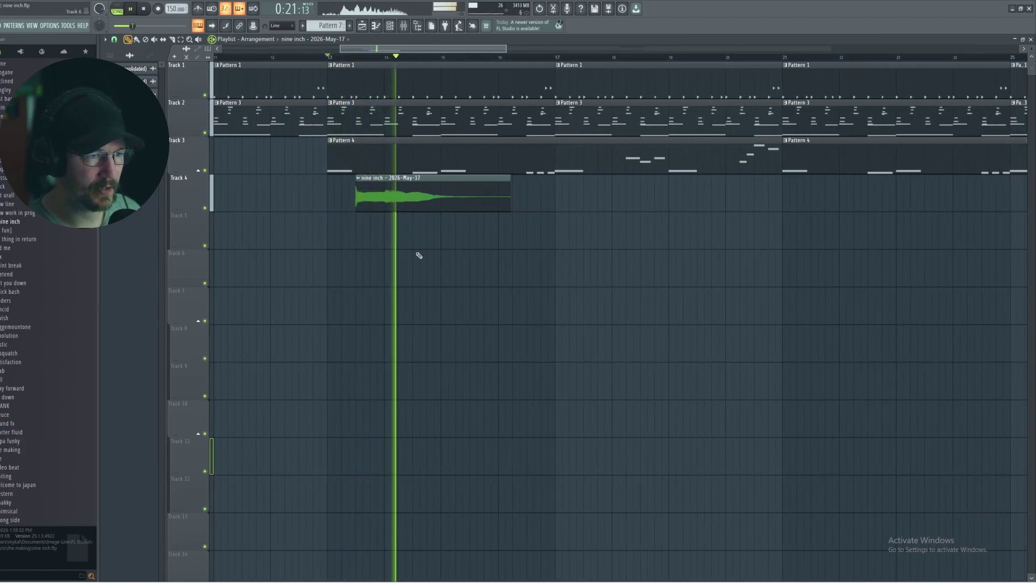
{"action": "key", "text": "space"}
{"action": "left_click_drag", "start_coordinate": [425, 183], "coordinate": [482, 183]}
{"action": "key", "text": "space"}
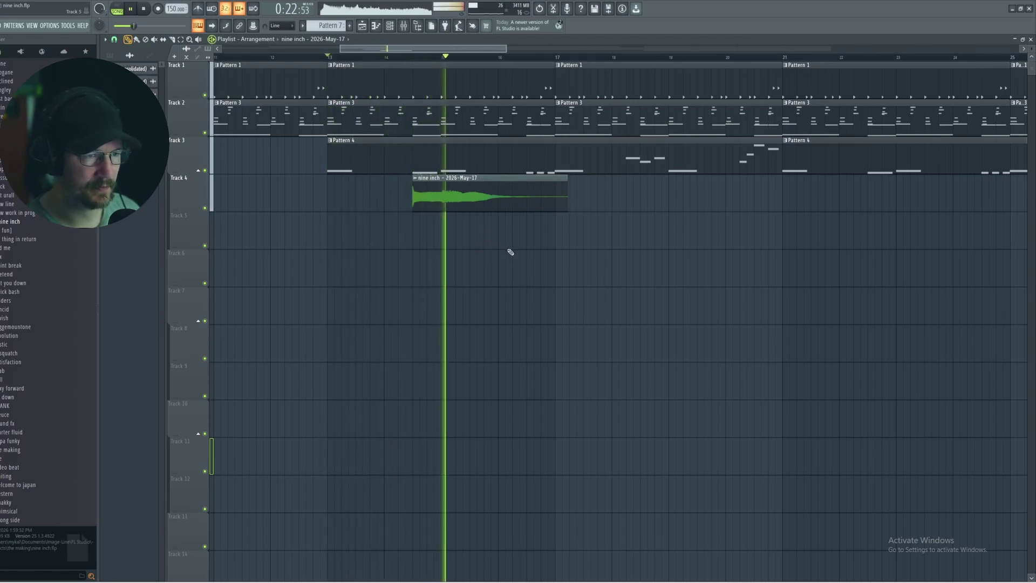
{"action": "key", "text": "space"}
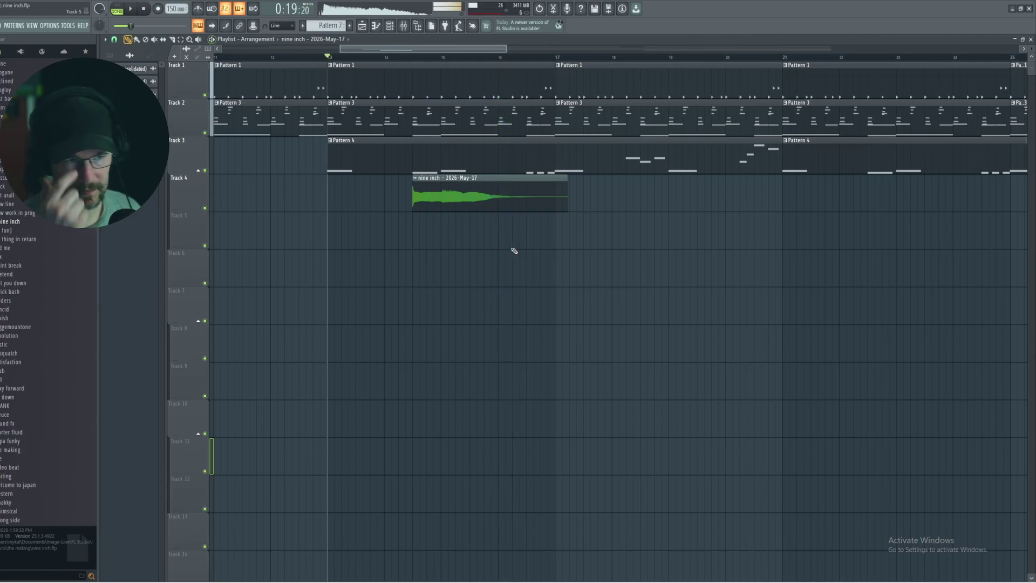
Trim the recorded clip's tail to just past bar 16 and add a fade-out starting at about bar 15.5.
{"action": "scroll", "coordinate": [514, 250], "scroll_direction": "up", "scroll_amount": 3}
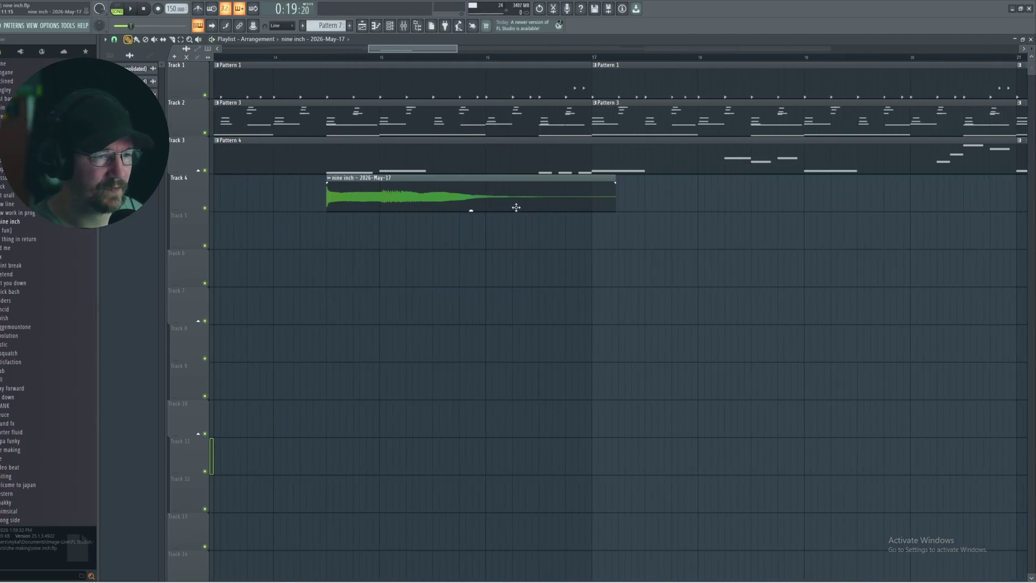
{"action": "right_click", "coordinate": [520, 223]}
{"action": "left_click", "coordinate": [522, 231]}
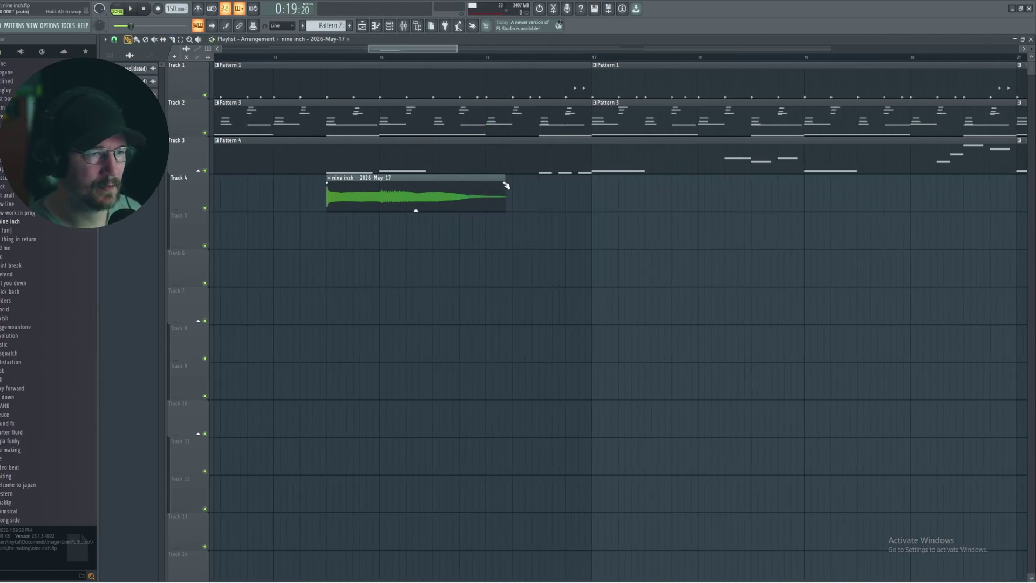
{"action": "left_click_drag", "start_coordinate": [496, 185], "coordinate": [433, 184]}
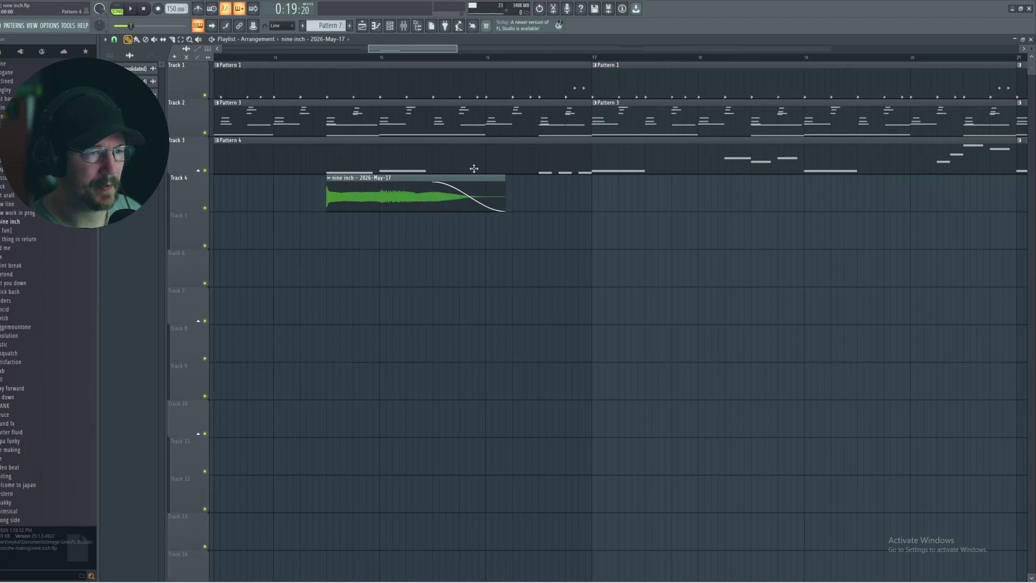
Set the recorded clip's time-stretching mode to Auto and play it back with the arrangement.
{"action": "double_click", "coordinate": [376, 191]}
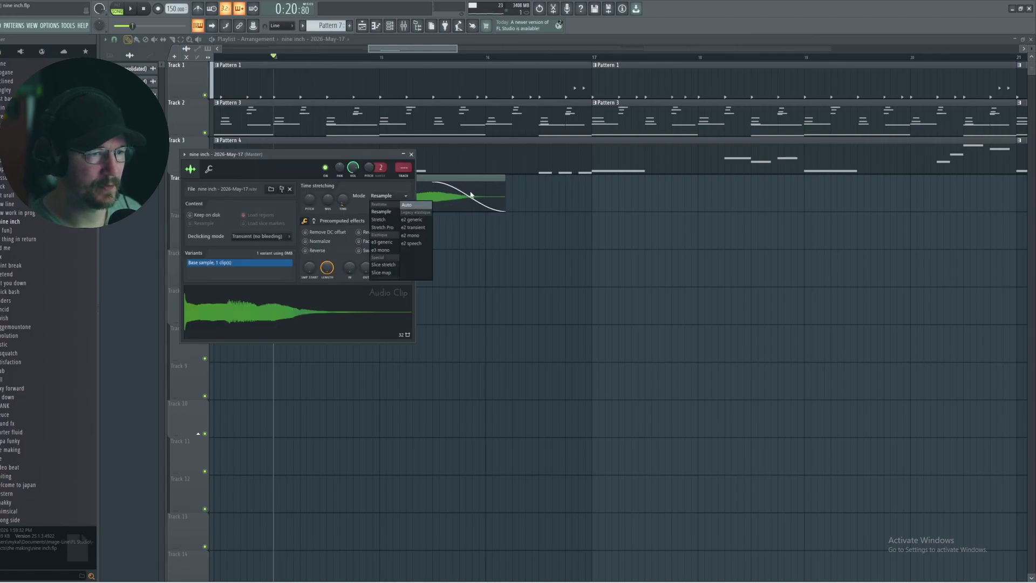
{"action": "left_click", "coordinate": [416, 207]}
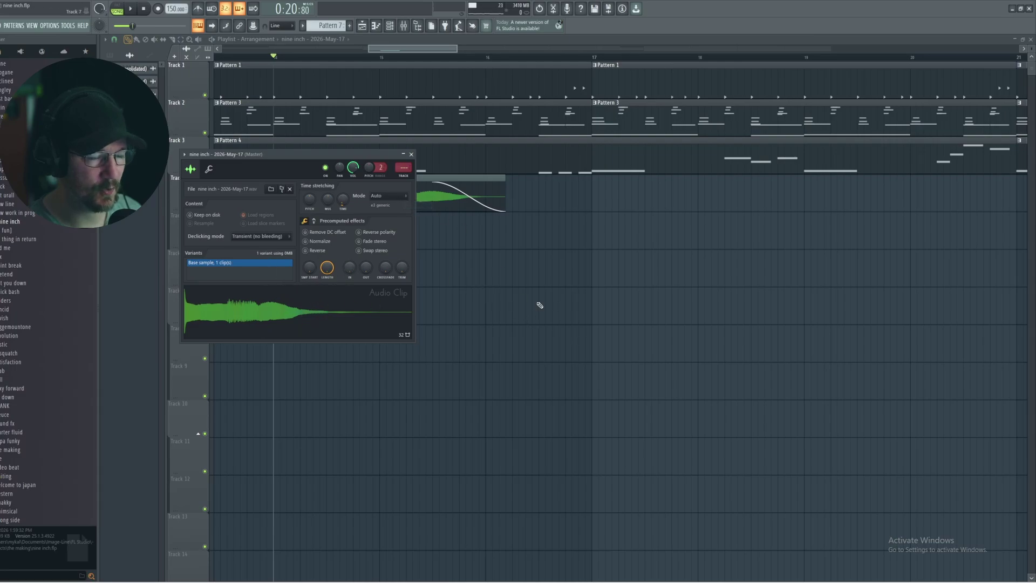
{"action": "key", "text": "Escape"}
{"action": "key", "text": "space"}
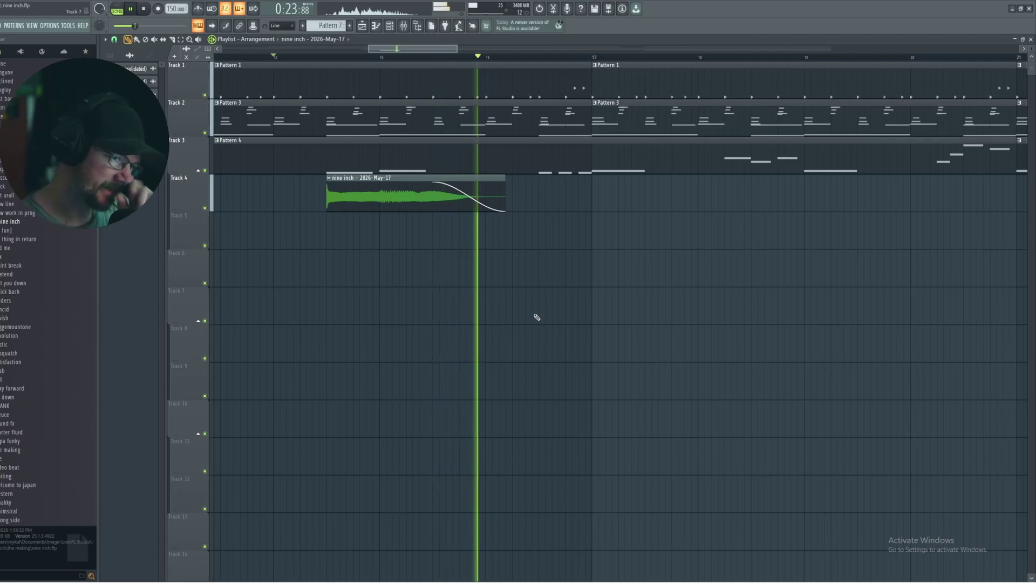
{"action": "key", "text": "space"}
Route the recorded clip to mixer track 17 and load Fruity Parametric EQ 2 in that track's first effect slot.
{"action": "double_click", "coordinate": [387, 170]}
{"action": "key", "text": "F9"}
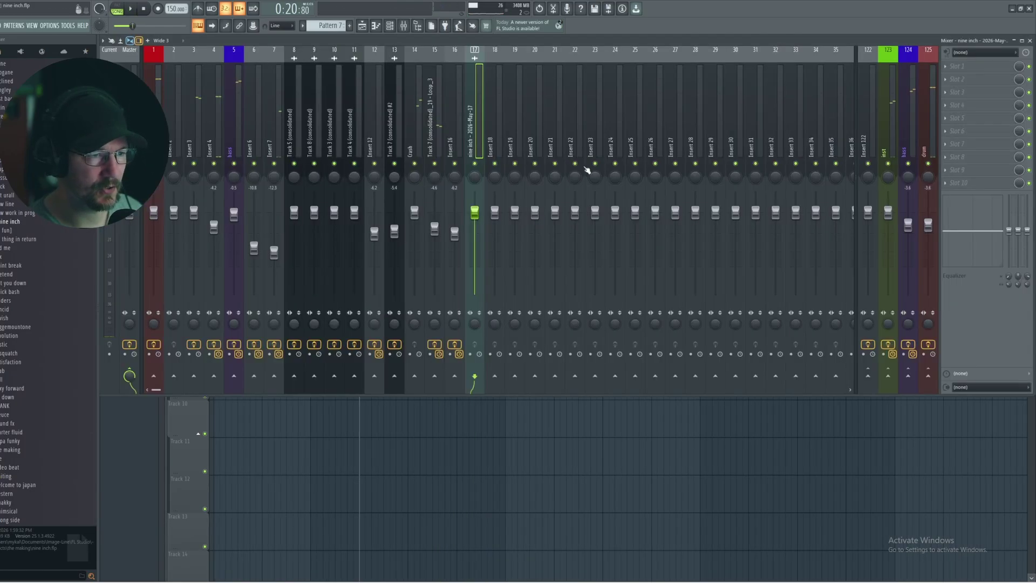
{"action": "left_click", "coordinate": [959, 69]}
{"action": "key", "text": "Escape"}
{"action": "key", "text": "F9"}
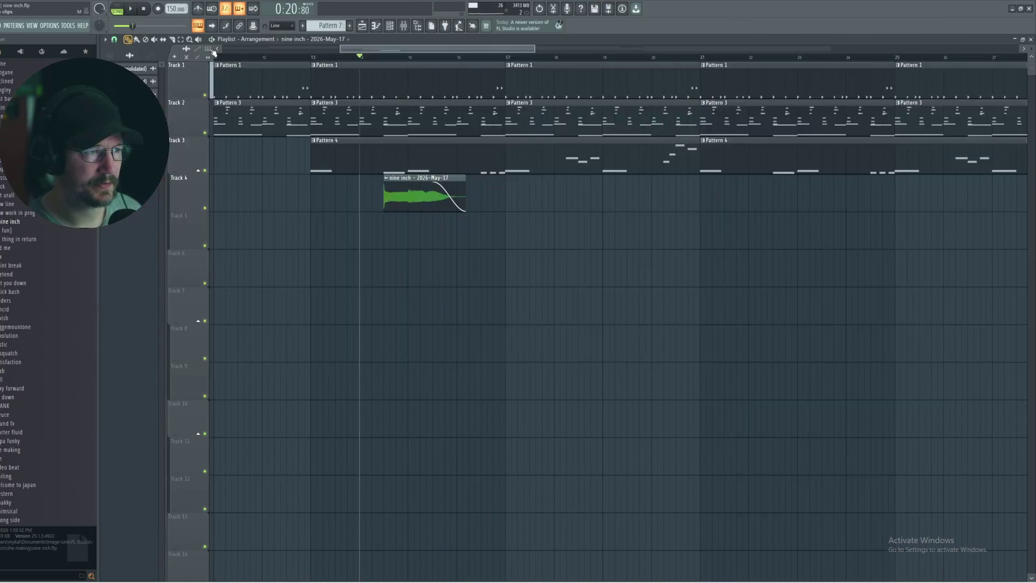
Add a fade-in about half a bar long to the recorded clip on Track 4 and audition it.
{"action": "mouse_move", "coordinate": [383, 201]}
{"action": "left_mouse_down"}
{"action": "mouse_move", "coordinate": [404, 201]}
{"action": "mouse_move", "coordinate": [384, 201]}
{"action": "left_mouse_up"}
{"action": "scroll", "coordinate": [474, 227], "scroll_direction": "up", "scroll_amount": 3}
{"action": "key", "text": "space"}
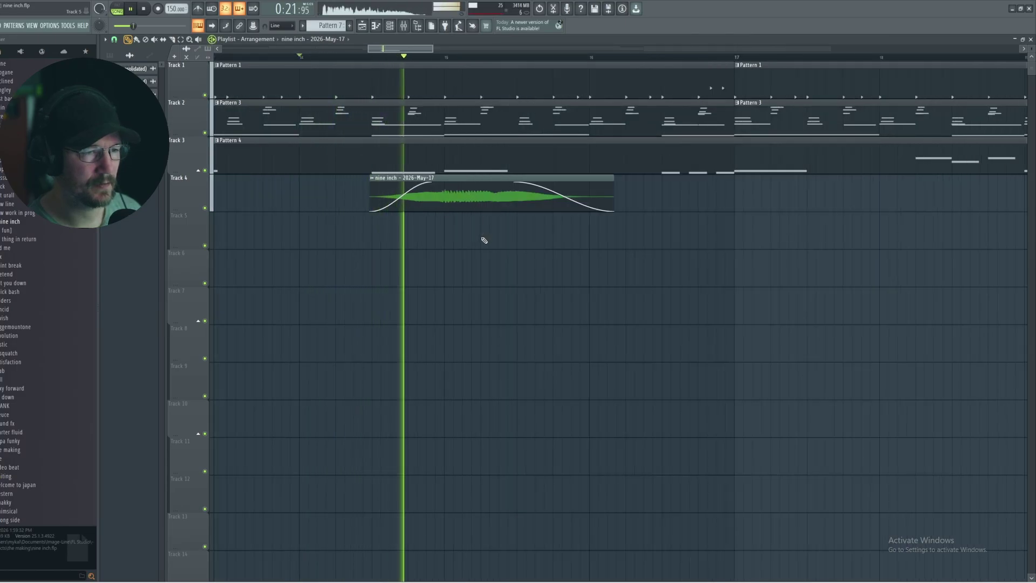
{"action": "key", "text": "space"}
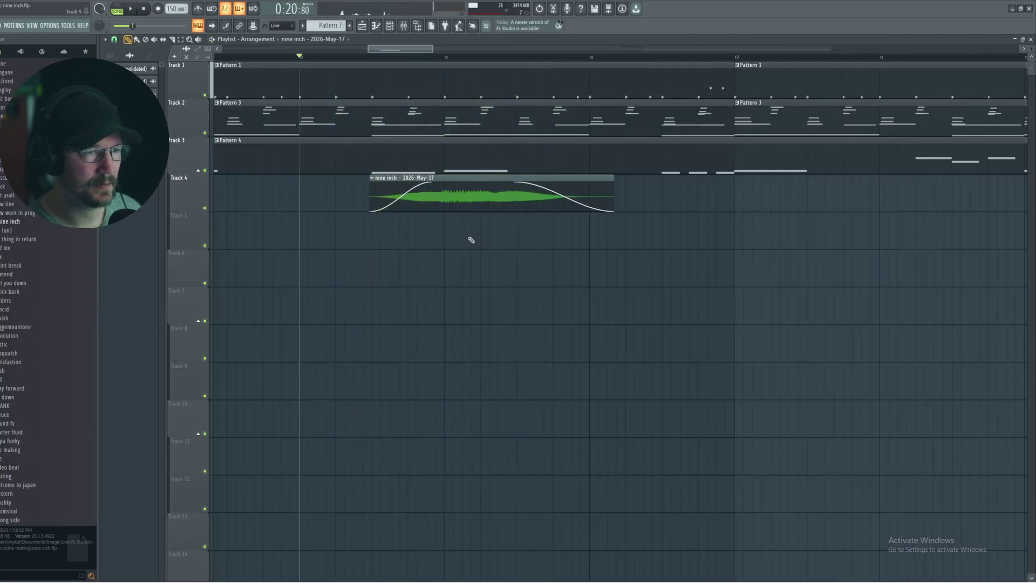
Pull band 6 of mixer track 17's Parametric EQ 2 down into an upper-mid dip while the song plays.
{"action": "scroll", "coordinate": [471, 240], "scroll_direction": "down", "scroll_amount": 3}
{"action": "left_click", "coordinate": [403, 27]}
{"action": "key", "text": "space"}
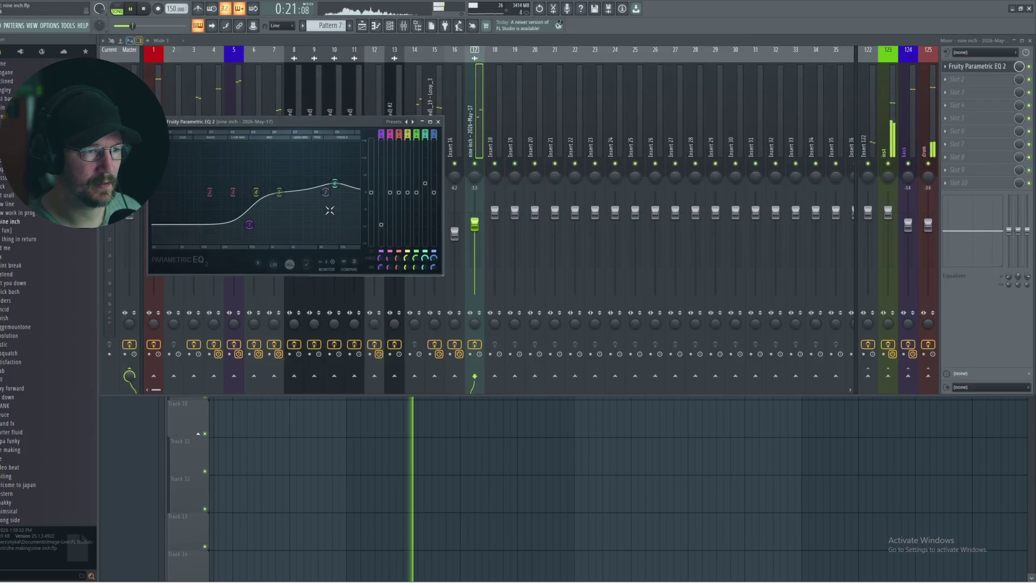
{"action": "left_click_drag", "start_coordinate": [339, 201], "coordinate": [311, 204]}
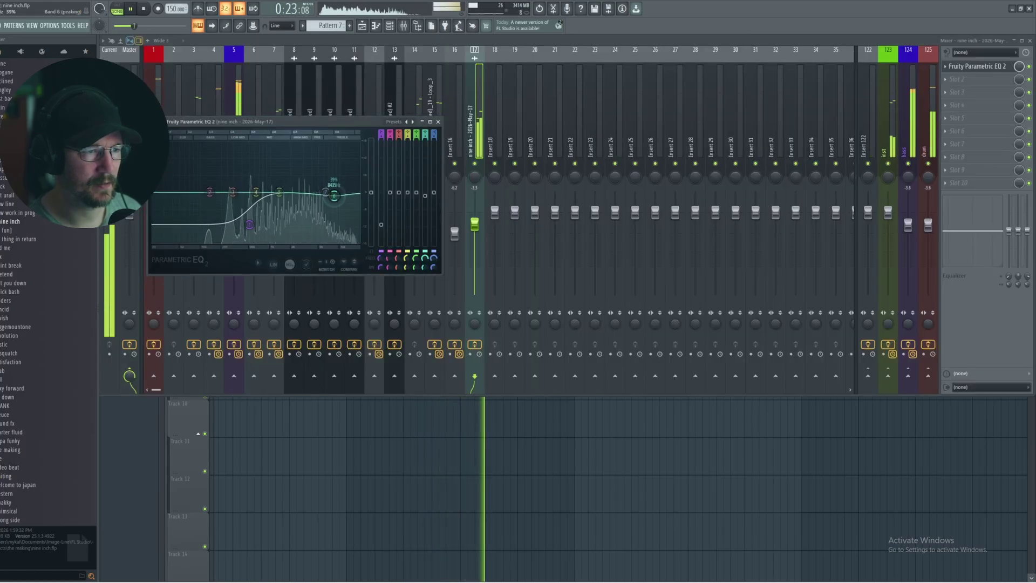
{"action": "key", "text": "space"}
{"action": "key", "text": "space"}
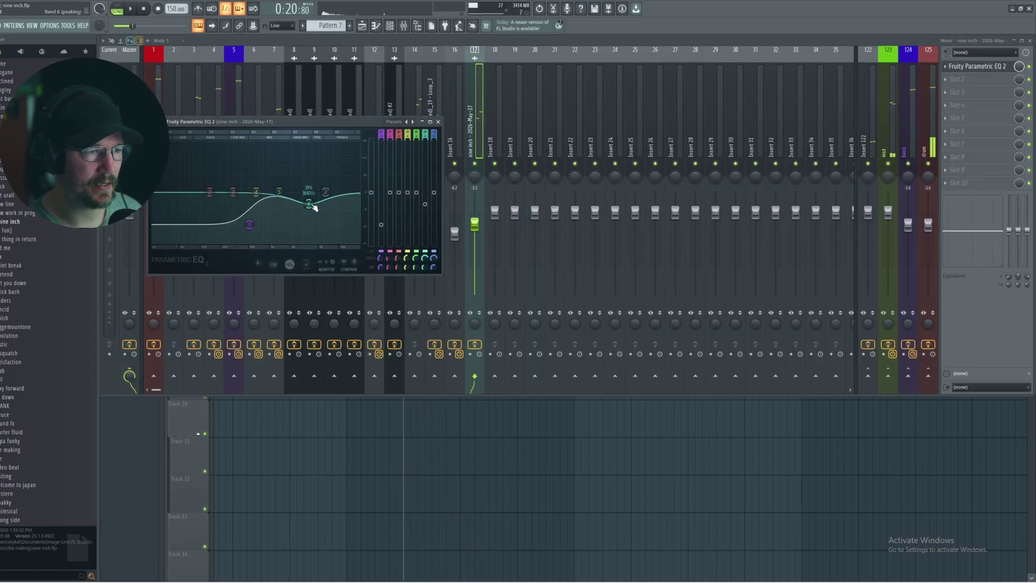
Refine the EQ with slight boosts on bands 5 and 7 and a cut on band 4, then return to the playlist.
{"action": "left_click_drag", "start_coordinate": [310, 205], "coordinate": [360, 197]}
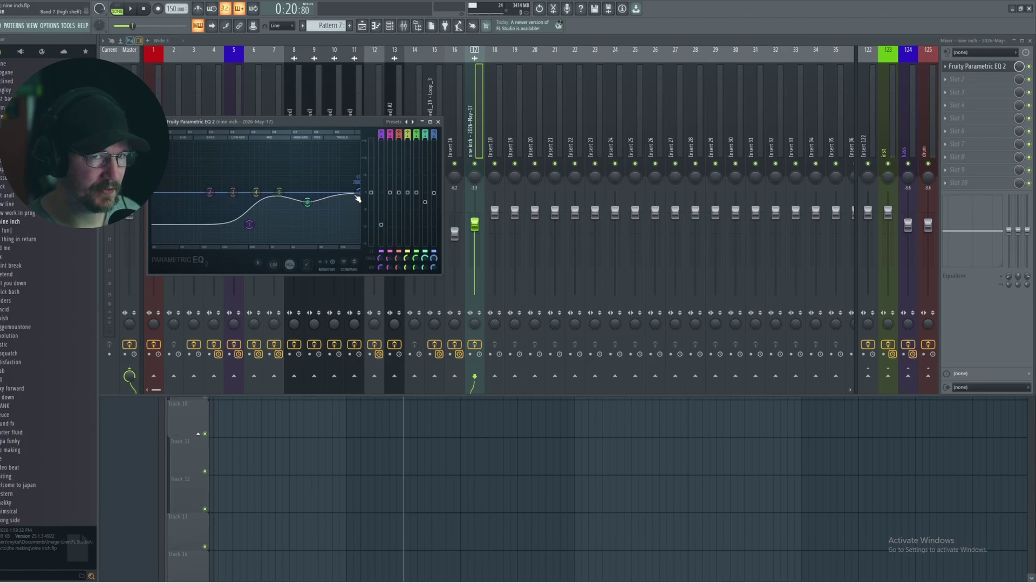
{"action": "left_click_drag", "start_coordinate": [357, 198], "coordinate": [322, 188]}
{"action": "key", "text": "space"}
{"action": "left_click_drag", "start_coordinate": [255, 192], "coordinate": [253, 209]}
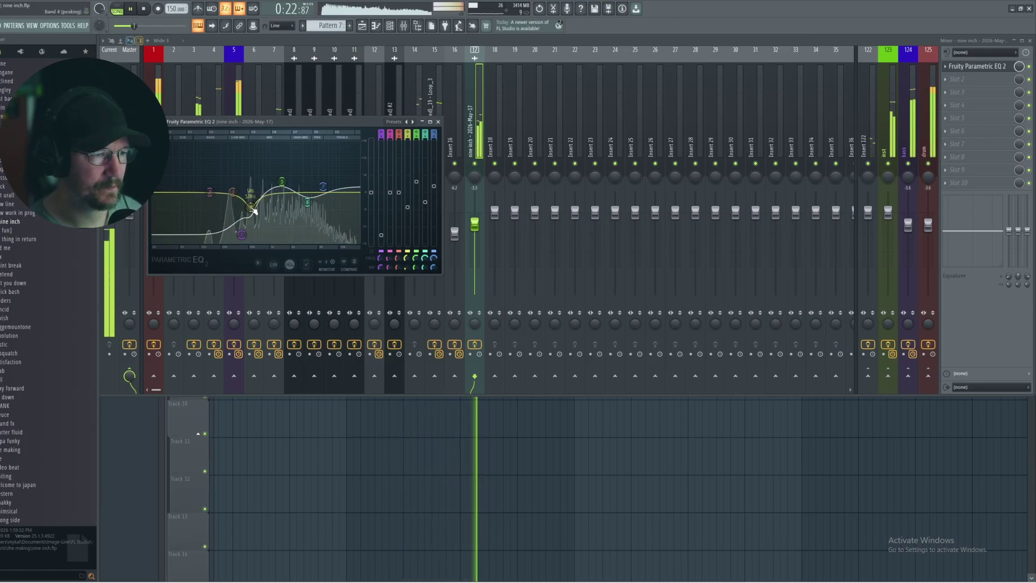
{"action": "left_click", "coordinate": [437, 122]}
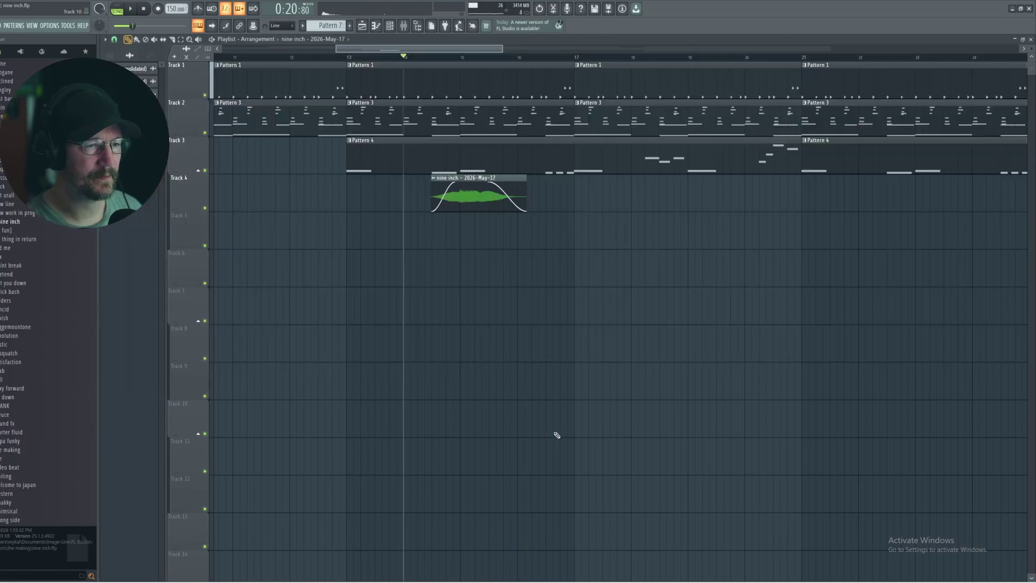
{"action": "key", "text": "space"}
{"action": "key", "text": "F9"}
{"action": "scroll", "coordinate": [571, 312], "scroll_direction": "down", "scroll_amount": 6}
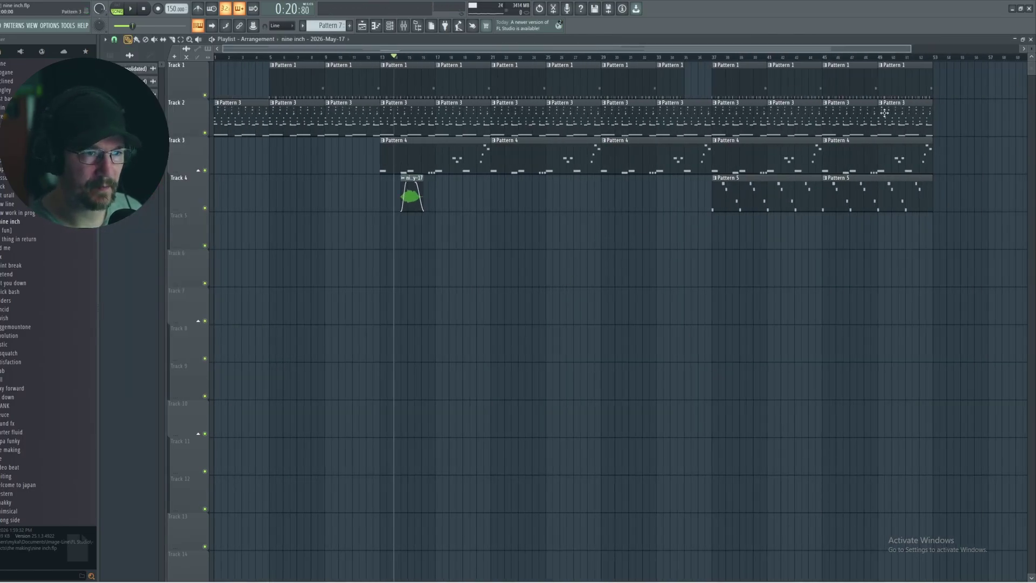
Open the Heat Up 3 #2 instrument from the channel rack and place its window below the upper channels.
{"action": "left_click", "coordinate": [404, 26]}
{"action": "left_click", "coordinate": [162, 41]}
{"action": "left_click", "coordinate": [156, 76]}
{"action": "left_click", "coordinate": [161, 286]}
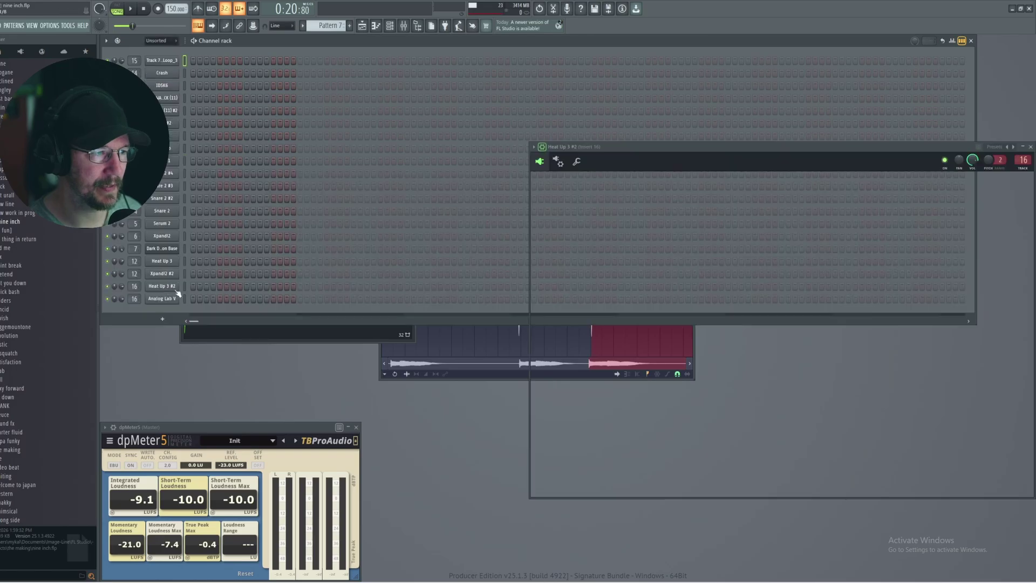
{"action": "left_click_drag", "start_coordinate": [711, 154], "coordinate": [578, 204]}
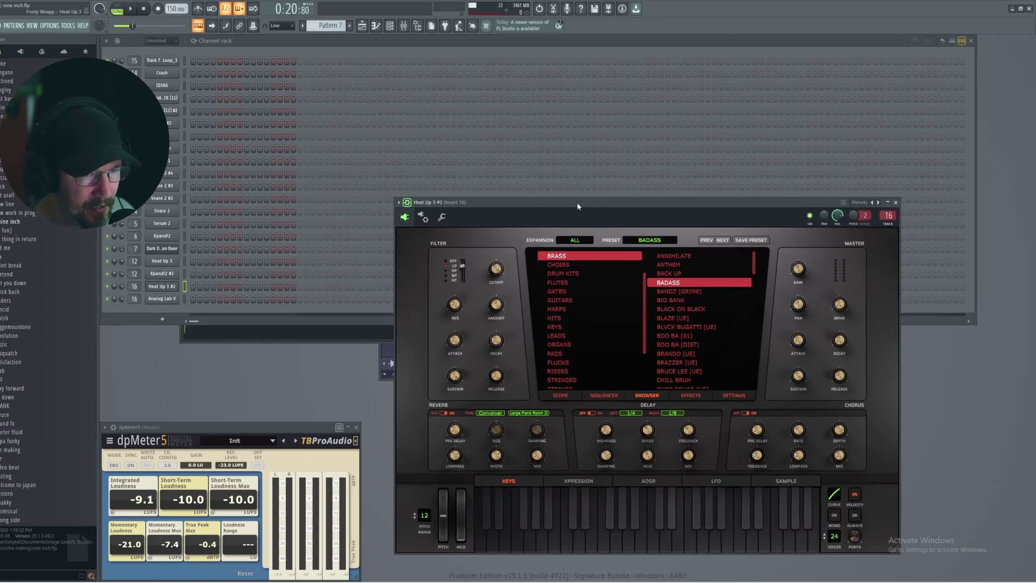
Set the song's playback start to bar 35 and load the BLAZE [UE] brass preset in Heat Up 3 #2.
{"action": "key", "text": "F5"}
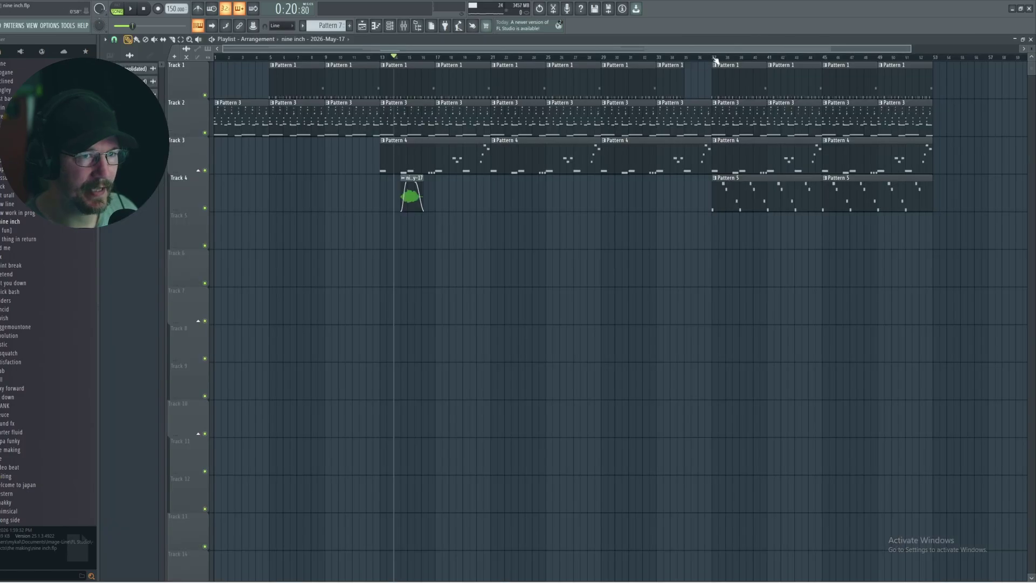
{"action": "left_click", "coordinate": [700, 59]}
{"action": "left_click", "coordinate": [684, 58]}
{"action": "key", "text": "F5"}
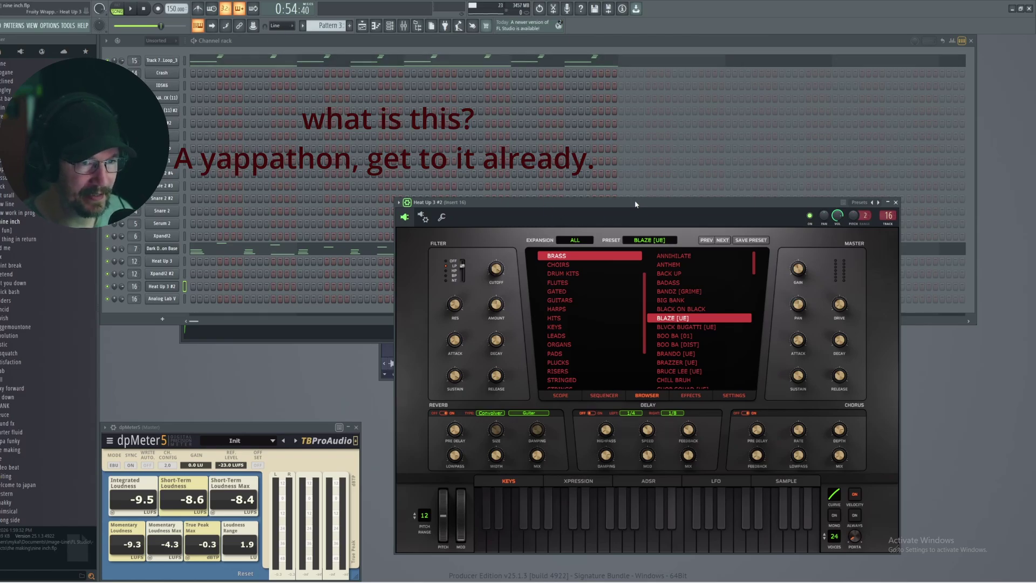
Play along on the BLAZE [UE] brass sound over the song from bar 35 to audition it.
{"action": "key", "text": "space"}
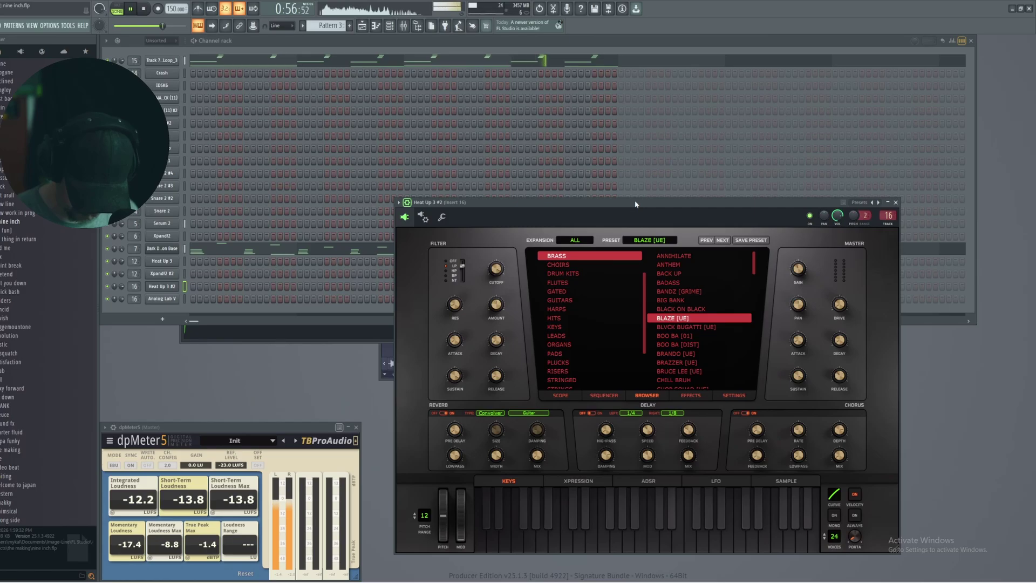
{"action": "key", "text": "space"}
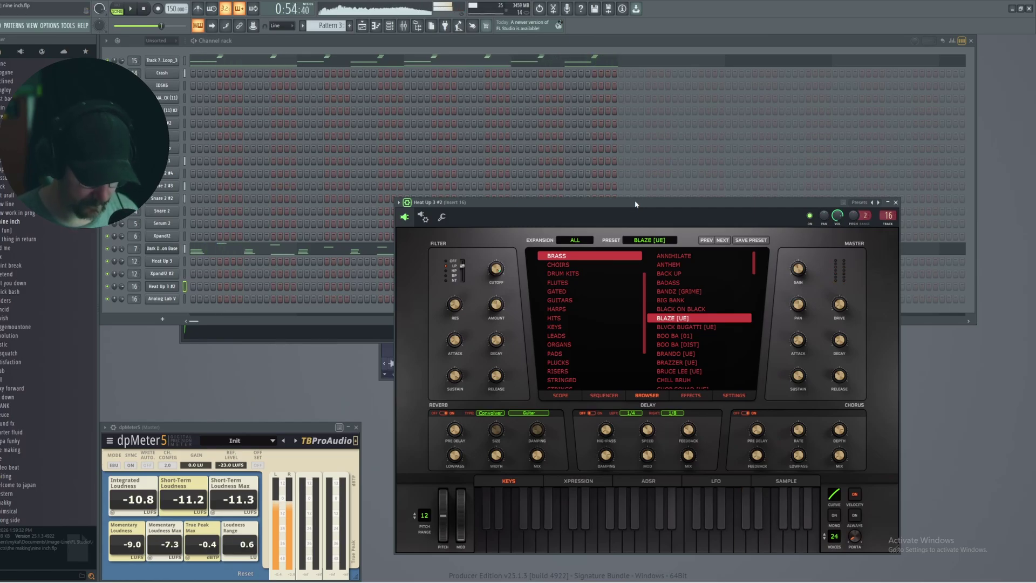
{"action": "key", "text": "q"}
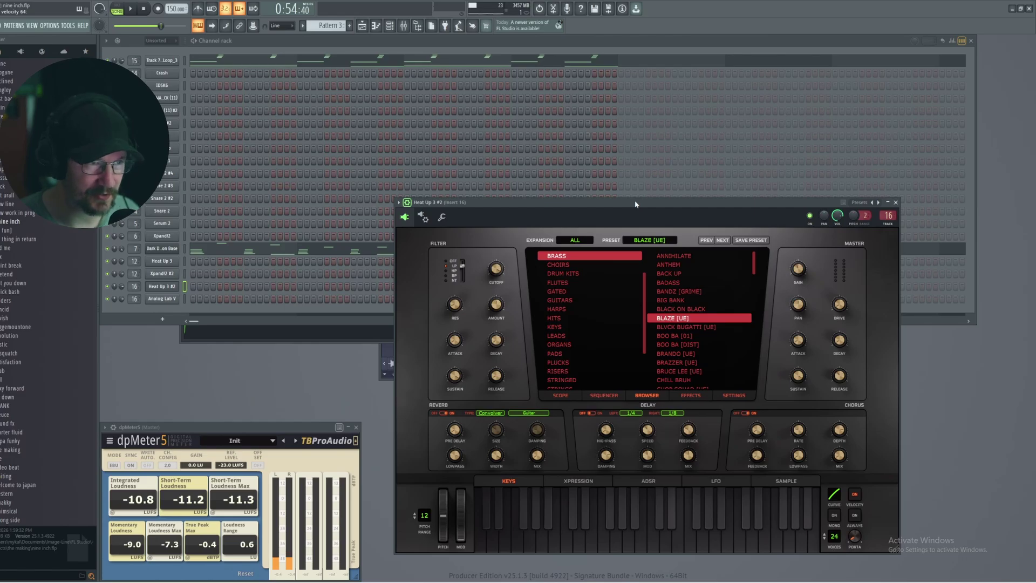
{"action": "key", "text": "space"}
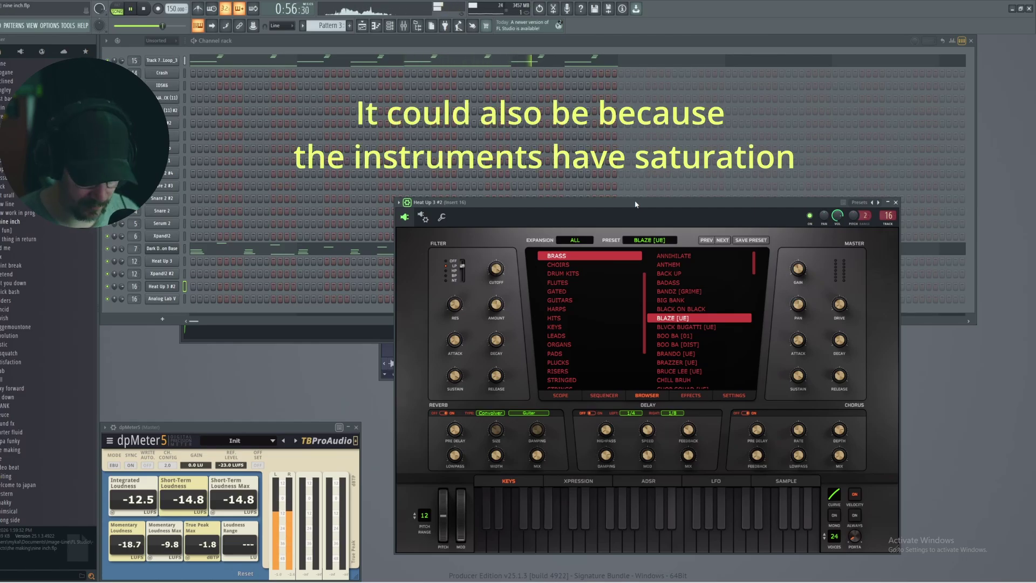
{"action": "key", "text": "m"}
{"action": "key", "text": "q"}
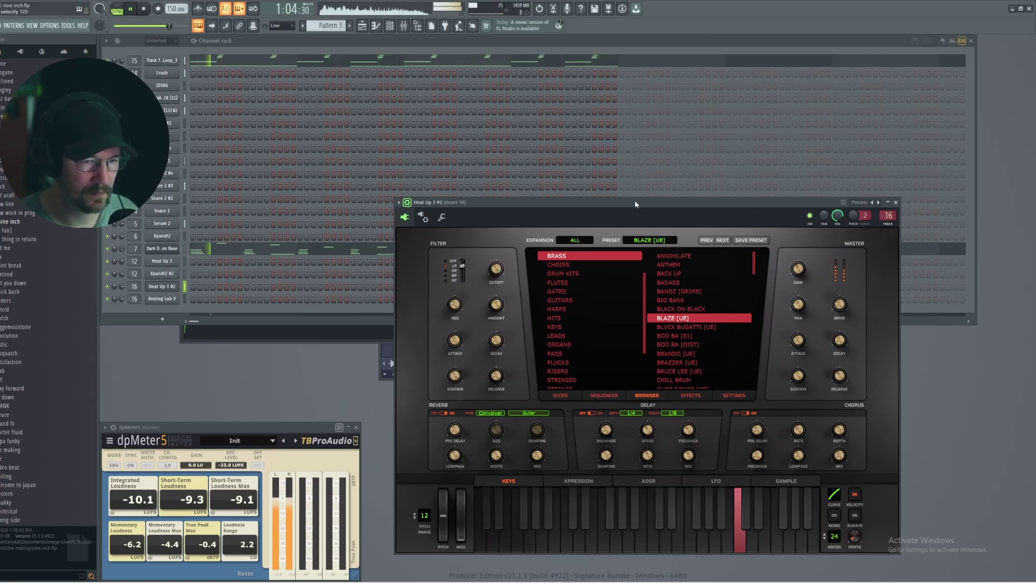
{"action": "key", "text": "space"}
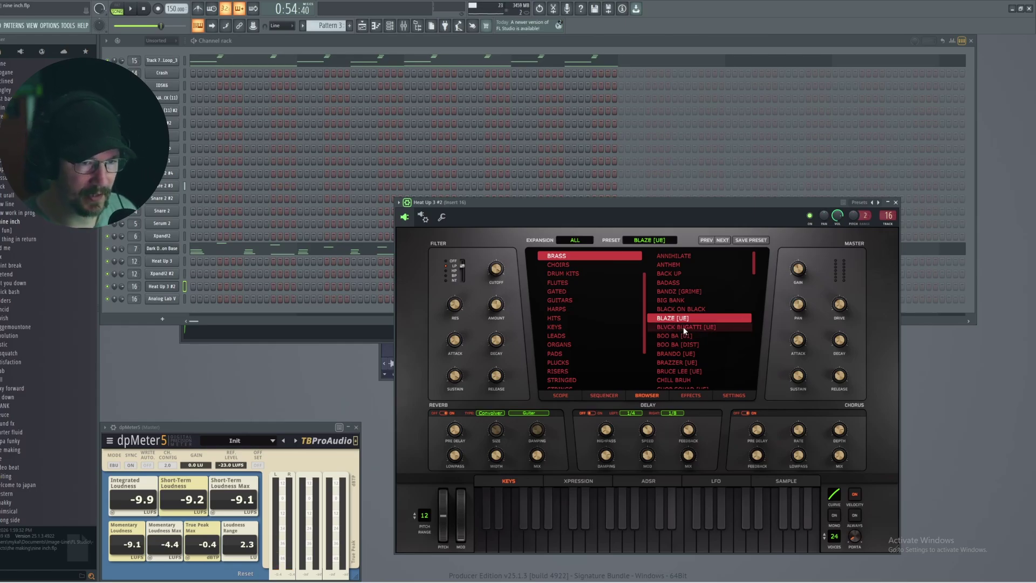
Load the BOO BA [01] brass preset in Heat Up 3 #2 and try it over the song.
{"action": "left_click", "coordinate": [683, 327]}
{"action": "left_click", "coordinate": [683, 335]}
{"action": "left_click", "coordinate": [130, 9]}
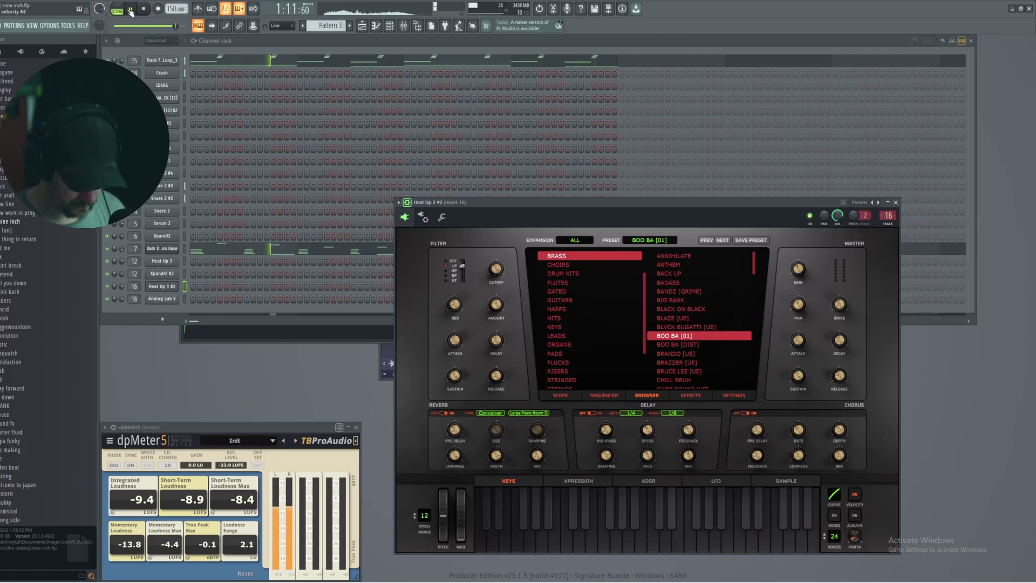
{"action": "key", "text": "space"}
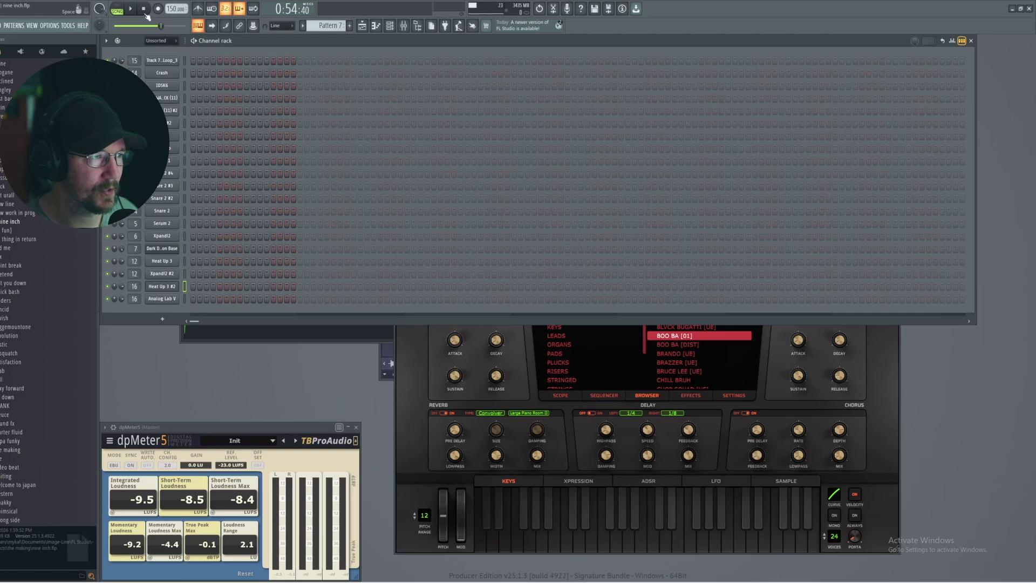
Set the song's playback start to bar 37 and record a Heat Up 3 #2 brass part into Pattern 7.
{"action": "key", "text": "F5"}
{"action": "left_click", "coordinate": [714, 57]}
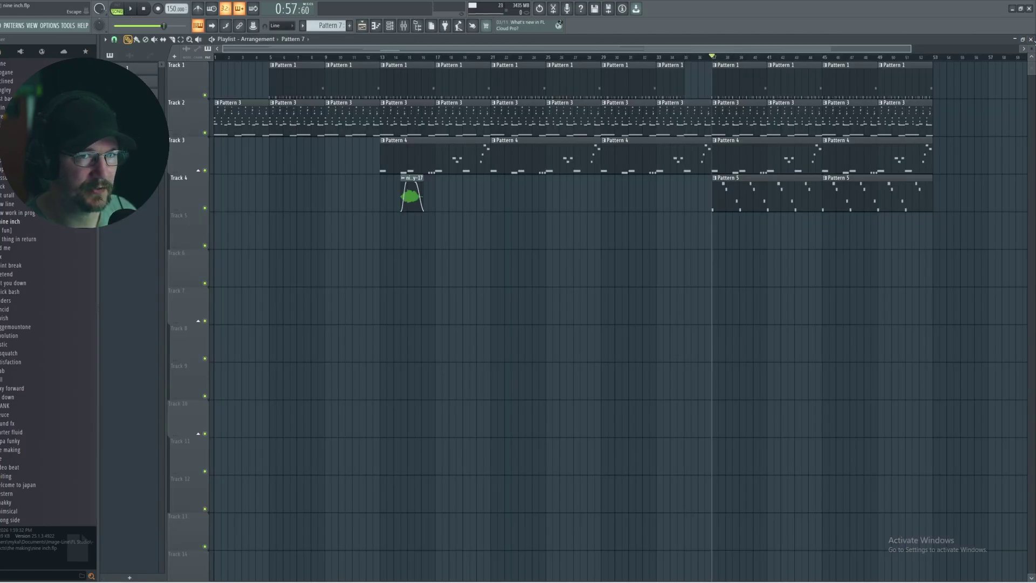
{"action": "key", "text": "F5"}
{"action": "left_click", "coordinate": [157, 9]}
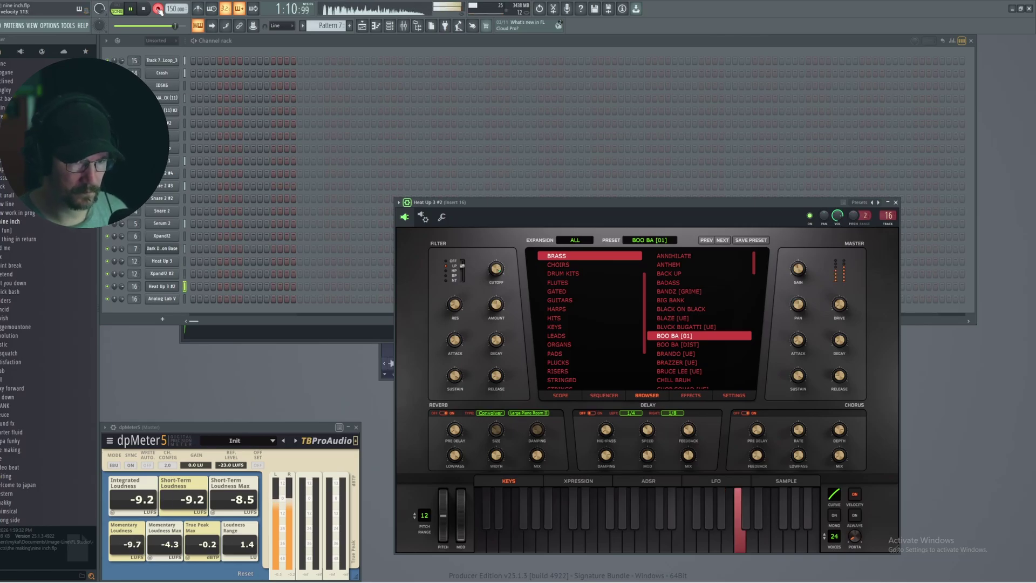
{"action": "key", "text": "space"}
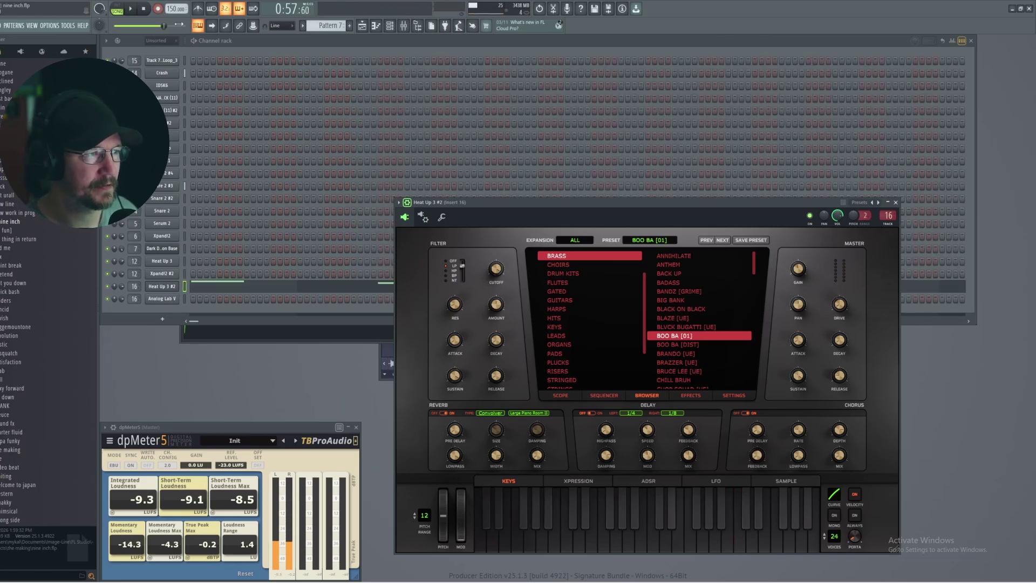
Open the recorded brass notes in the piano roll, delete the final C6 note at bar 9, and quantize the rest.
{"action": "left_click", "coordinate": [329, 292]}
{"action": "scroll", "coordinate": [772, 315], "scroll_direction": "down", "scroll_amount": 1}
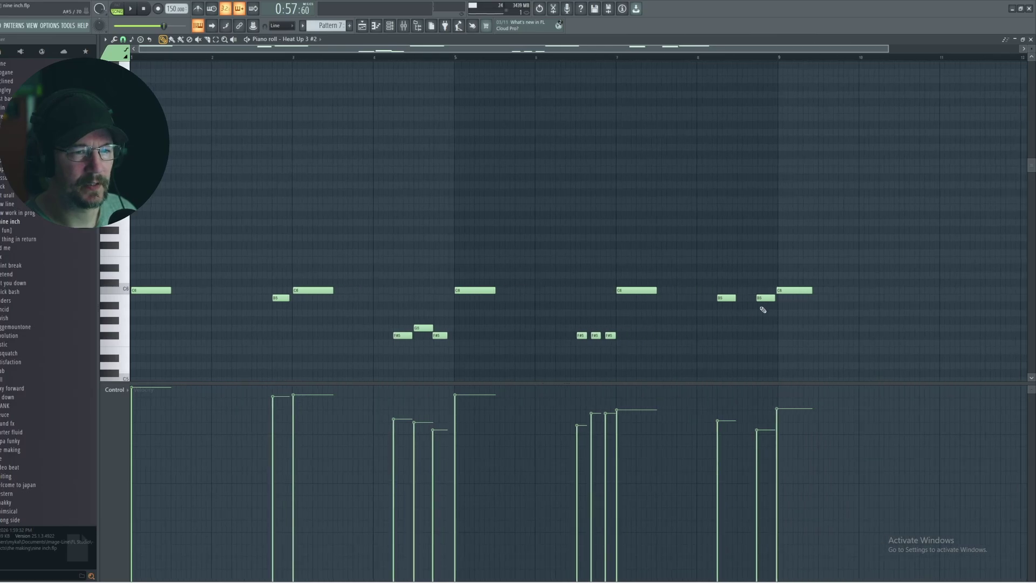
{"action": "right_click", "coordinate": [788, 291]}
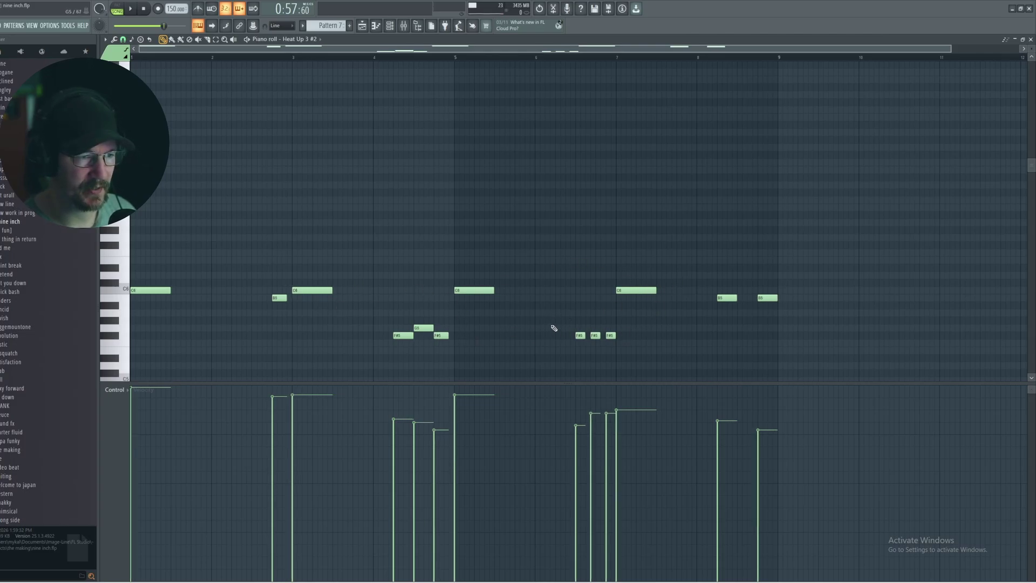
Raise the last note of the bar 4 run to D#6, replaying the phrase to check the pitch.
{"action": "key", "text": "space"}
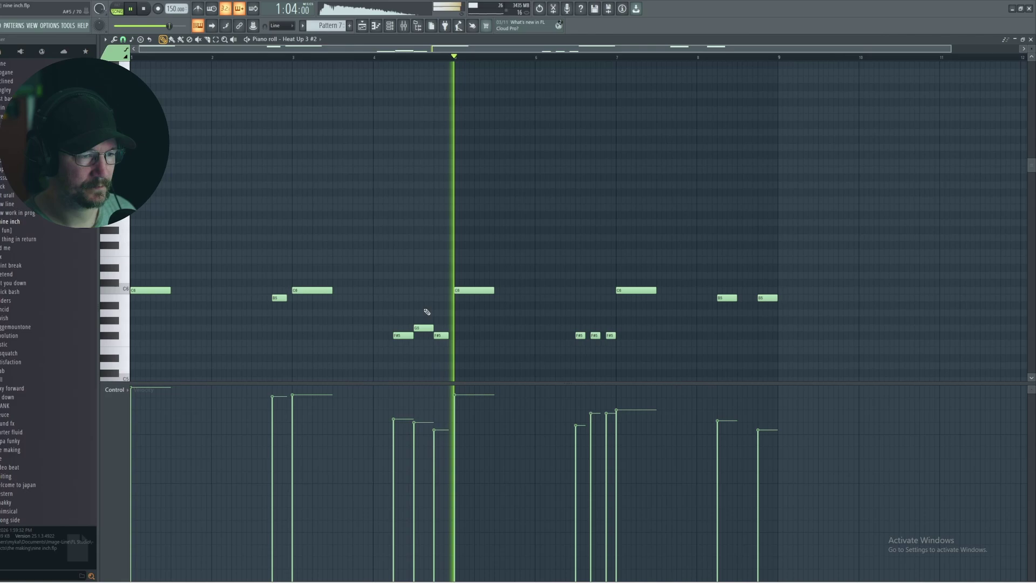
{"action": "key", "text": "space"}
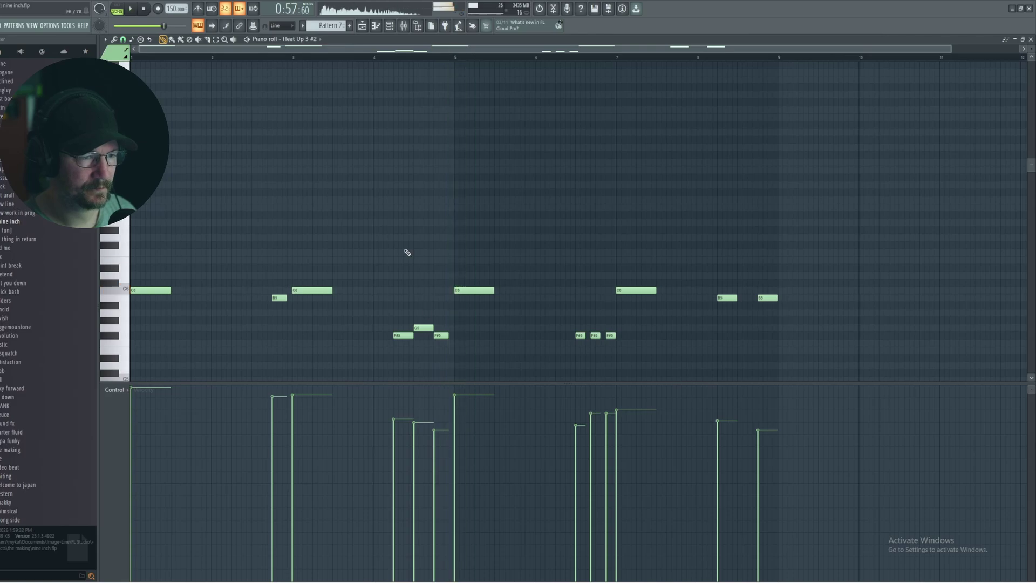
{"action": "key", "text": "space"}
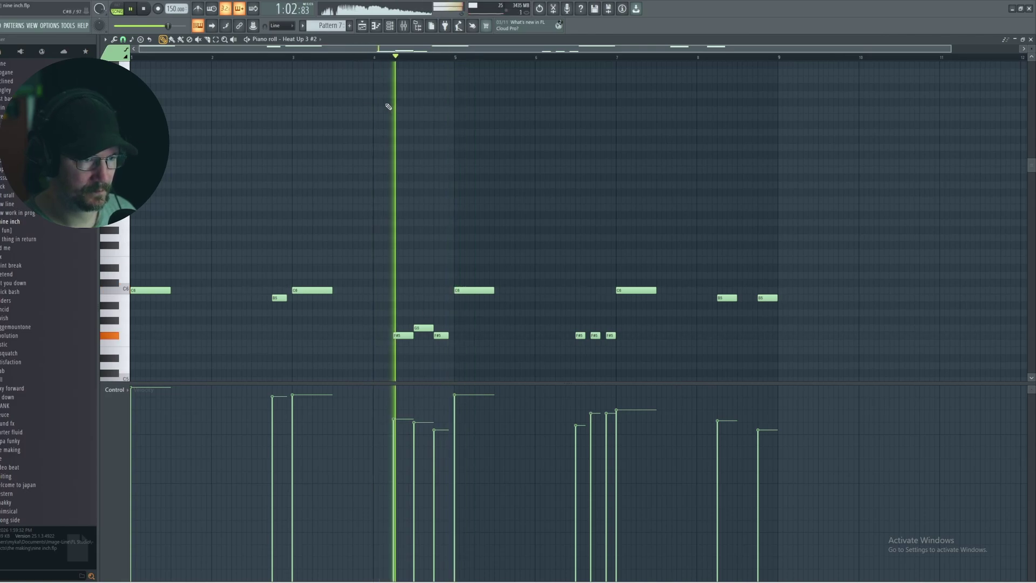
{"action": "key", "text": "space"}
{"action": "left_click_drag", "start_coordinate": [443, 333], "coordinate": [440, 260]}
{"action": "key", "text": "space"}
{"action": "key", "text": "space"}
{"action": "key", "text": "space"}
{"action": "key", "text": "space"}
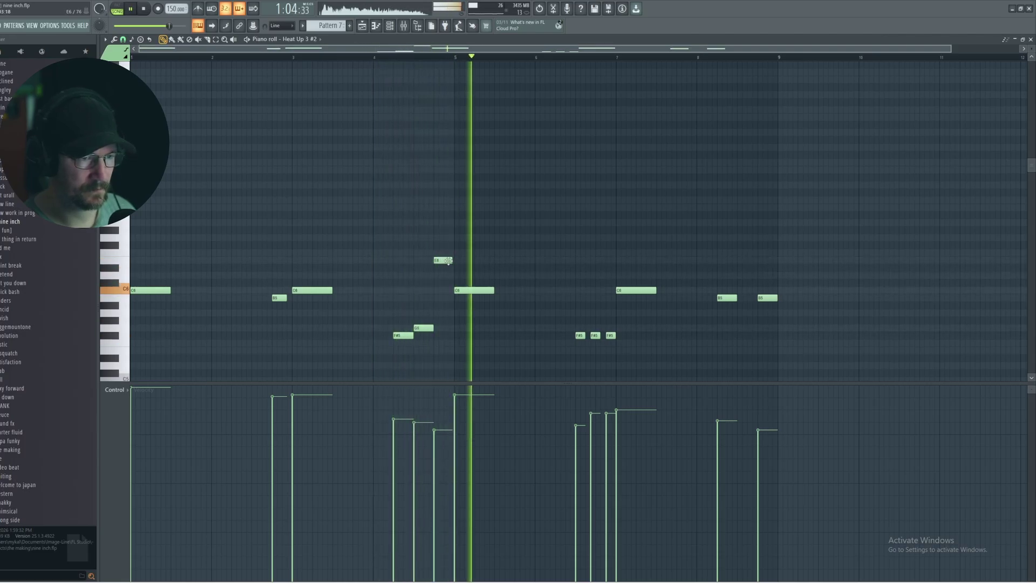
{"action": "key", "text": "space"}
{"action": "key", "text": "space"}
{"action": "left_click_drag", "start_coordinate": [442, 267], "coordinate": [443, 267]}
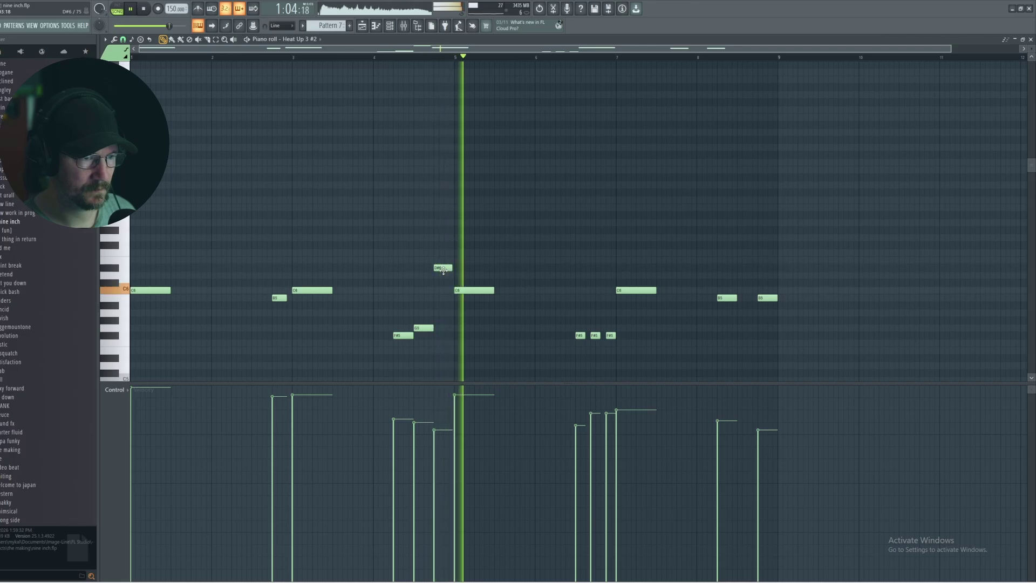
{"action": "key", "text": "space"}
Raise the last of the three short F#5 notes before bar 7 to B5 while the song plays.
{"action": "key", "text": "space"}
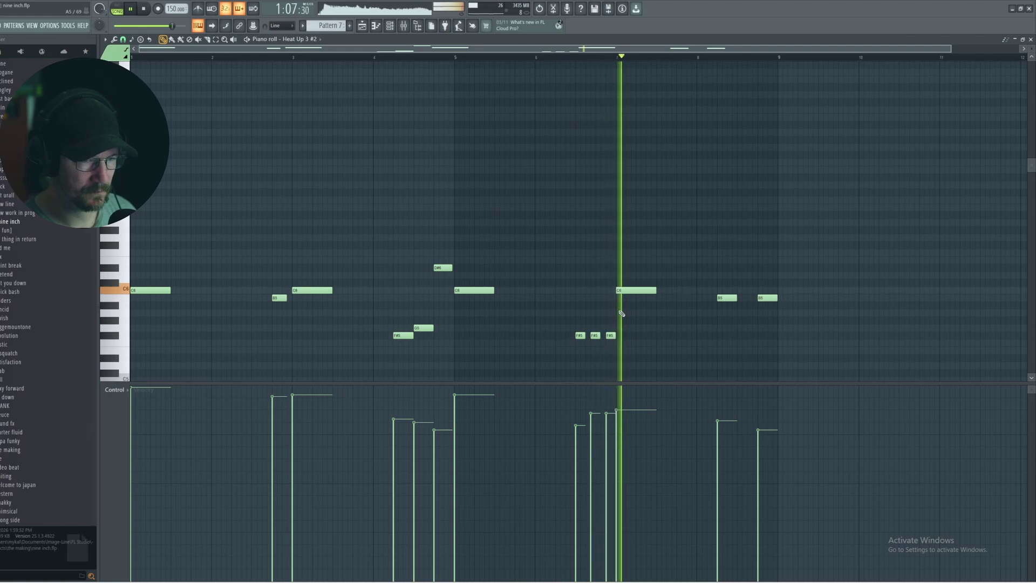
{"action": "key", "text": "space"}
{"action": "key", "text": "space"}
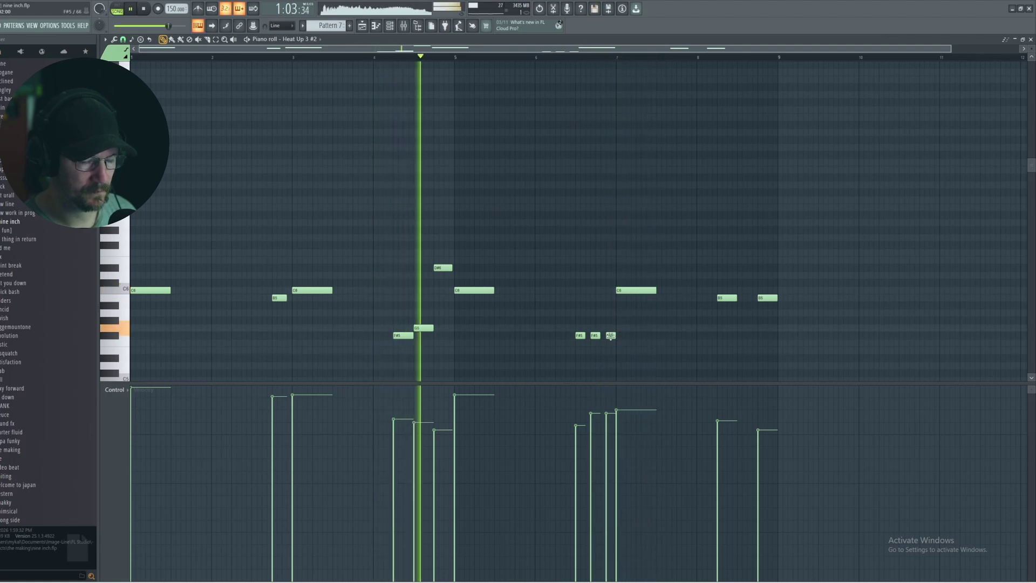
{"action": "left_click_drag", "start_coordinate": [611, 335], "coordinate": [611, 298]}
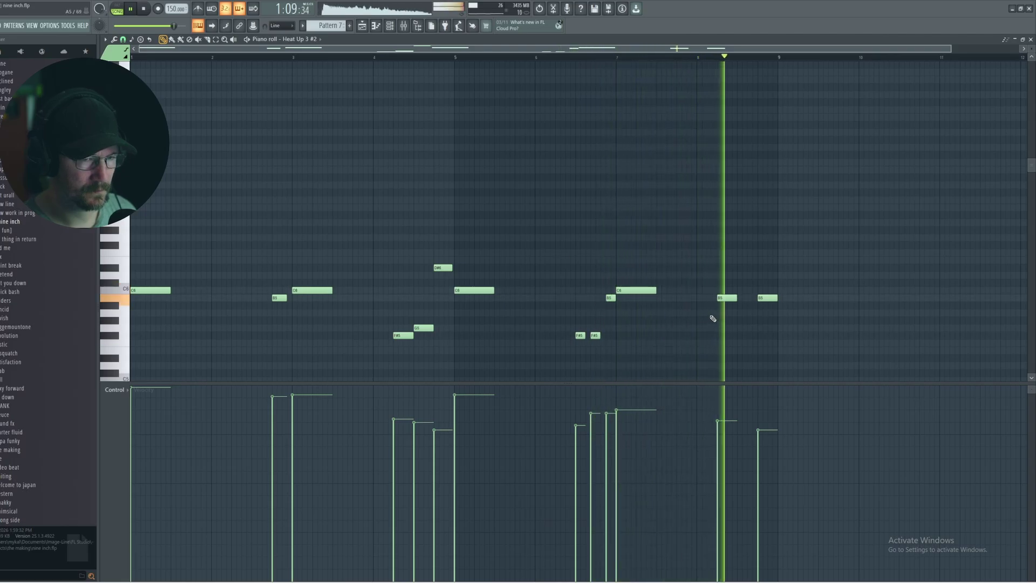
Move the bar 4 run to bar 8 and rework the B5 notes leading into bars 3 and 5.
{"action": "key", "text": "space"}
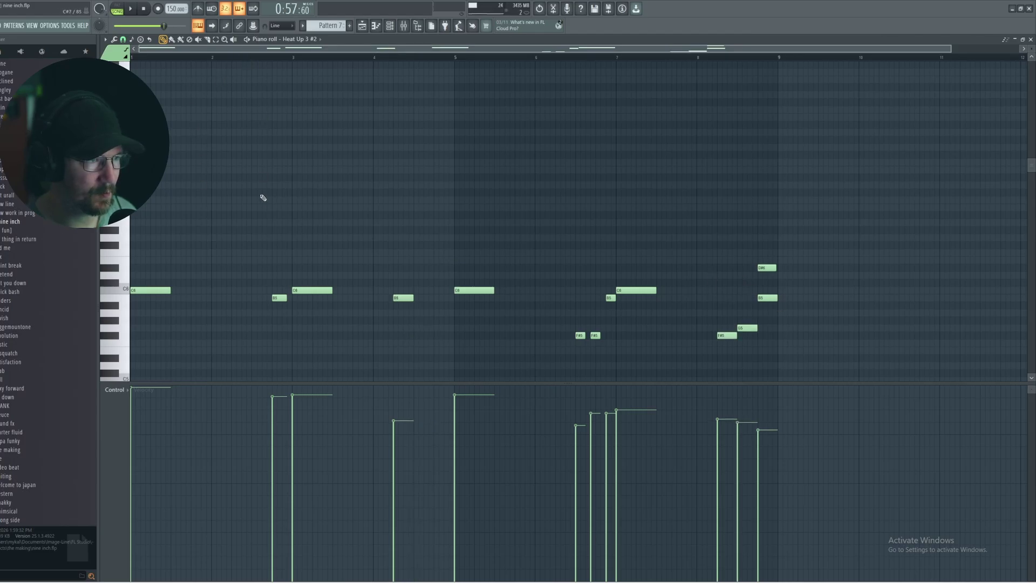
{"action": "left_click_drag", "start_coordinate": [260, 298], "coordinate": [257, 299]}
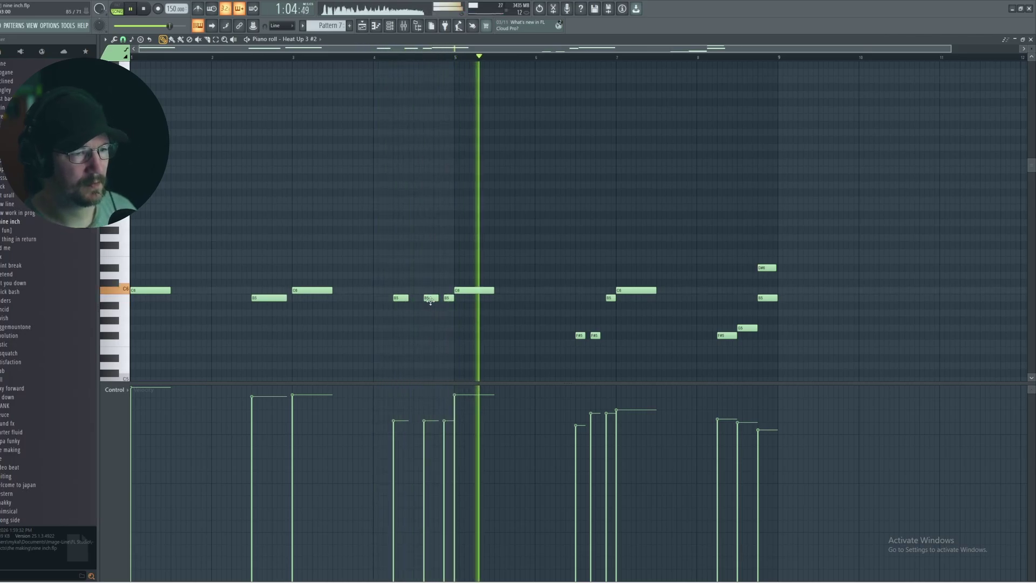
{"action": "left_click_drag", "start_coordinate": [447, 300], "coordinate": [445, 300]}
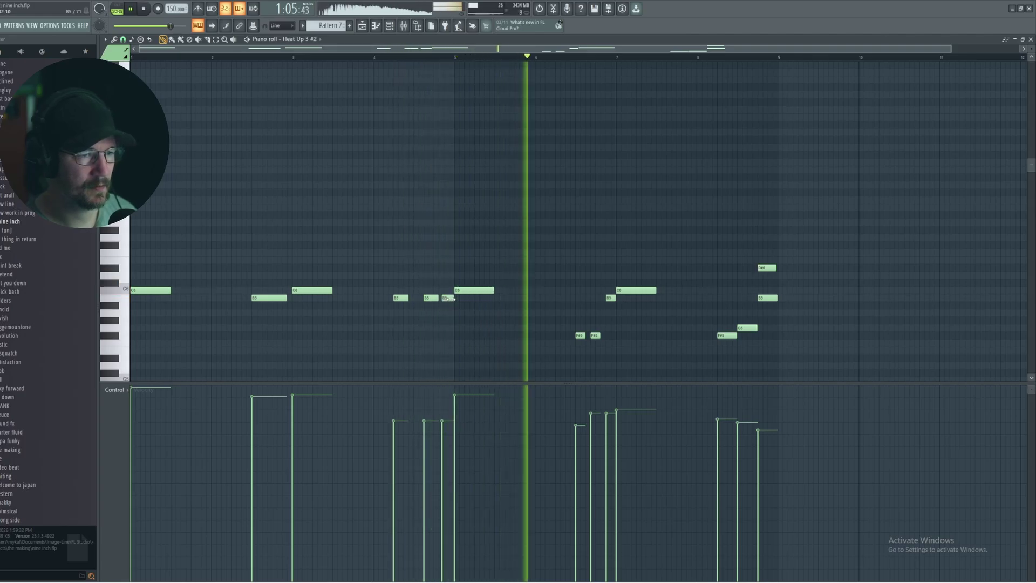
{"action": "left_click_drag", "start_coordinate": [451, 299], "coordinate": [455, 299]}
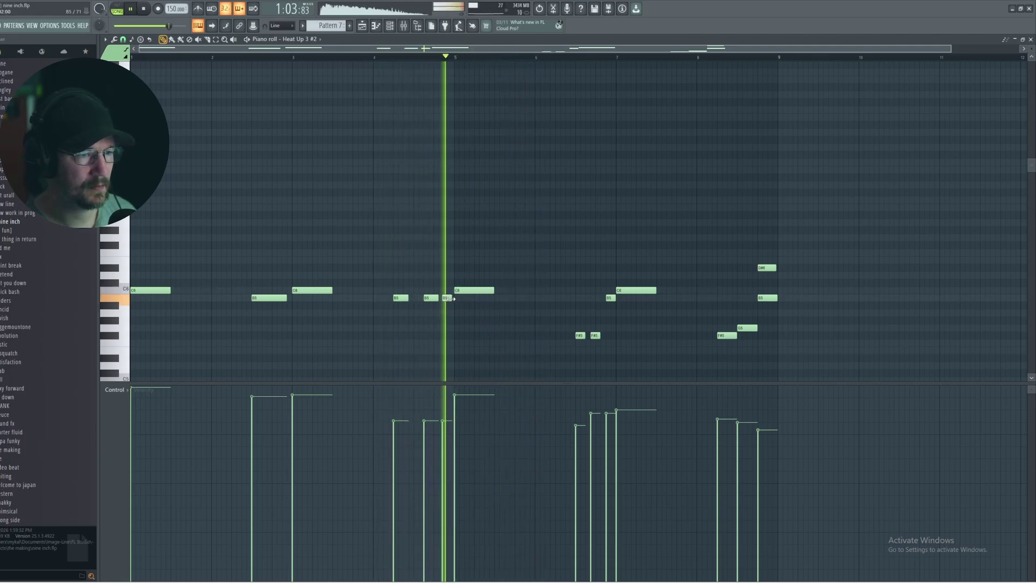
Lower the two F#5 notes in bar 6 to D5 and D#5, and delete the B5 note below the closing D#6.
{"action": "left_click_drag", "start_coordinate": [580, 335], "coordinate": [580, 365]}
{"action": "left_click_drag", "start_coordinate": [594, 335], "coordinate": [590, 357]}
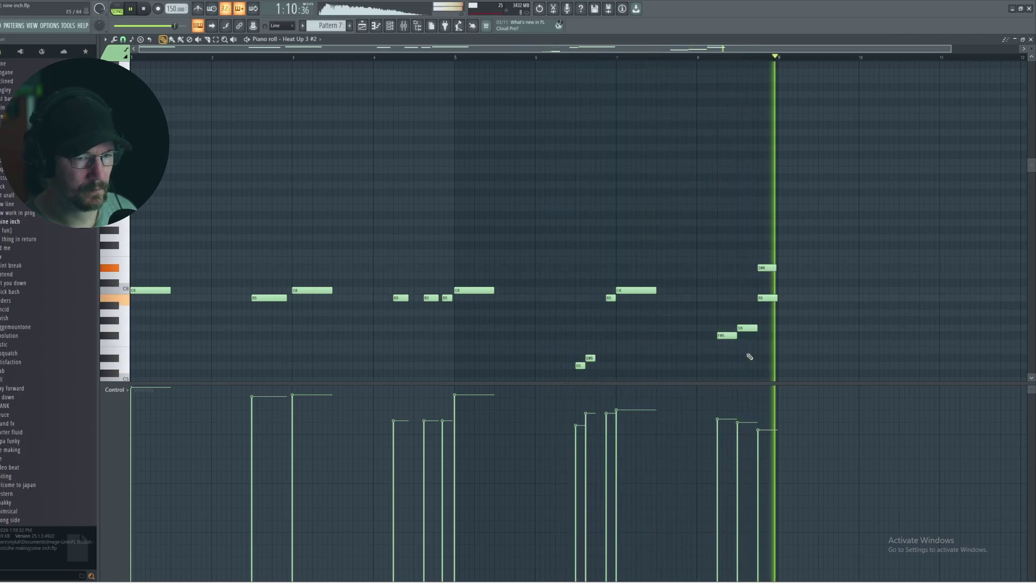
{"action": "key", "text": "space"}
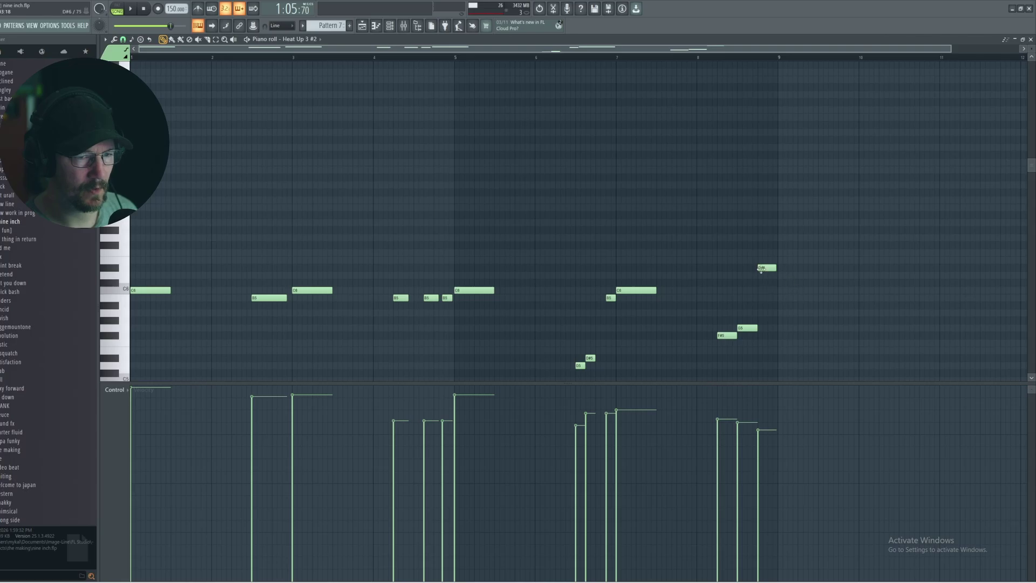
{"action": "key", "text": "space"}
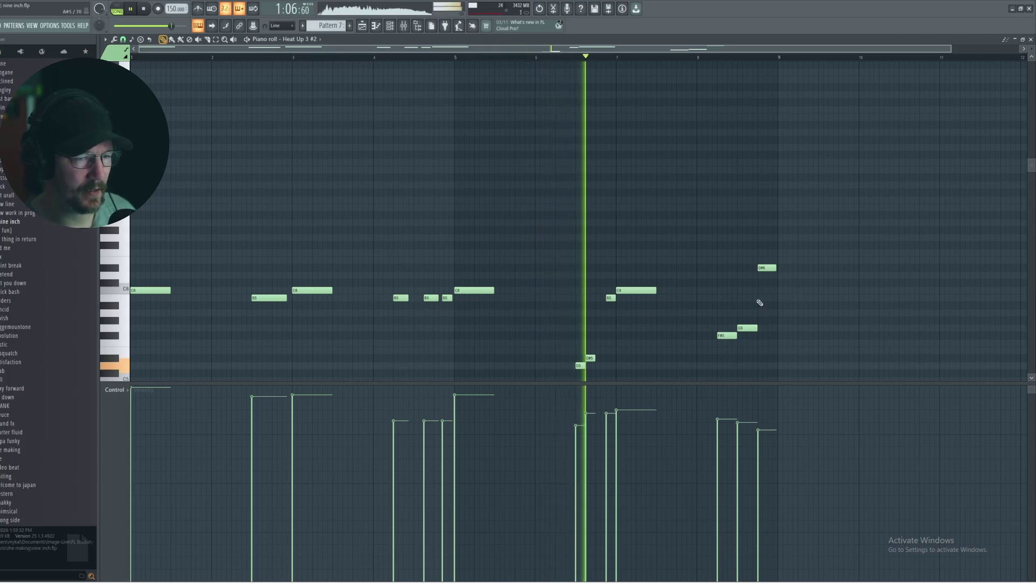
Try the CHILL BRUH preset in Heat Up 3 #2, load BRUCE LEE [UE] instead, and play the brass part with it.
{"action": "key", "text": "F7"}
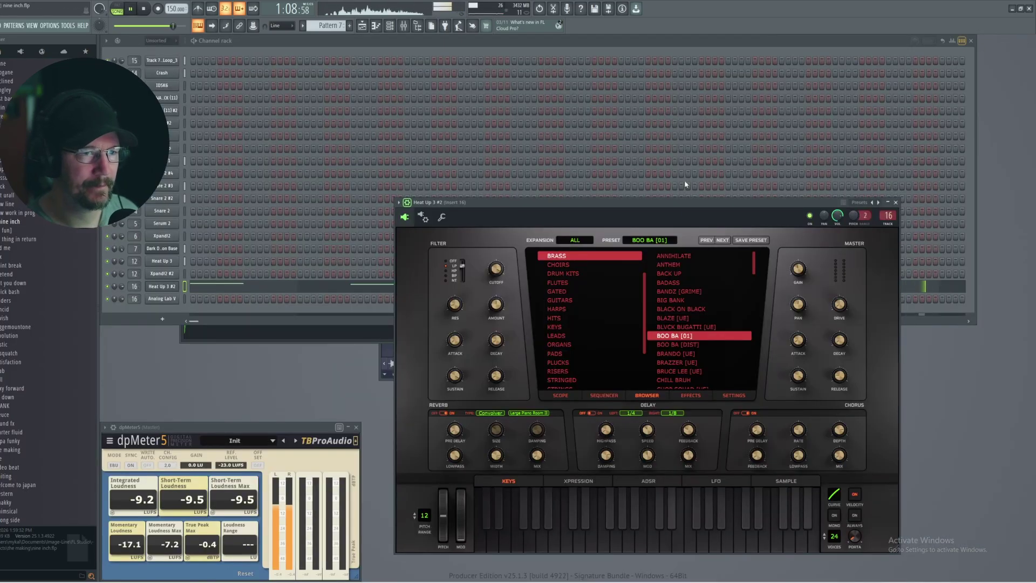
{"action": "left_click", "coordinate": [709, 314]}
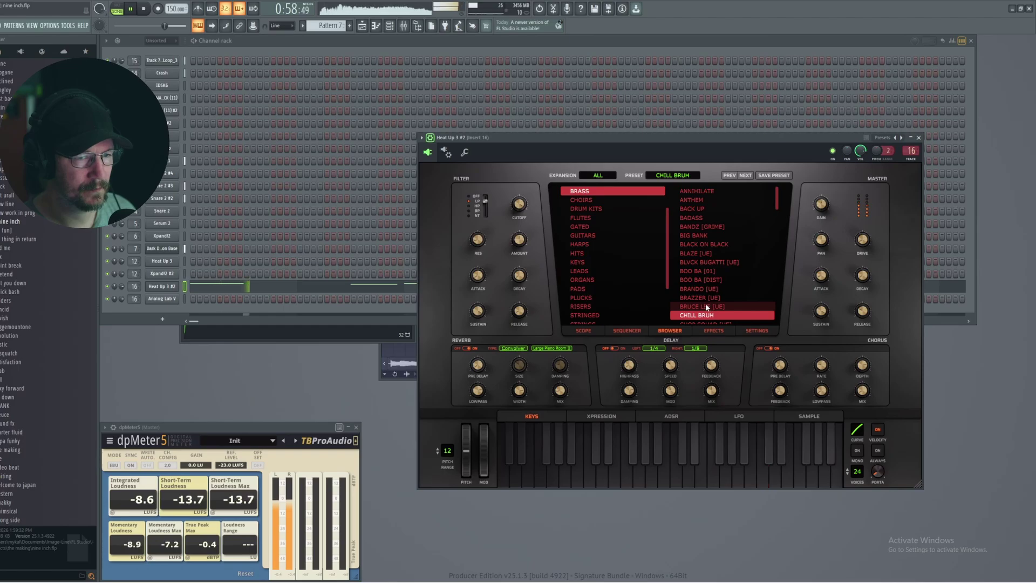
{"action": "left_click", "coordinate": [706, 307]}
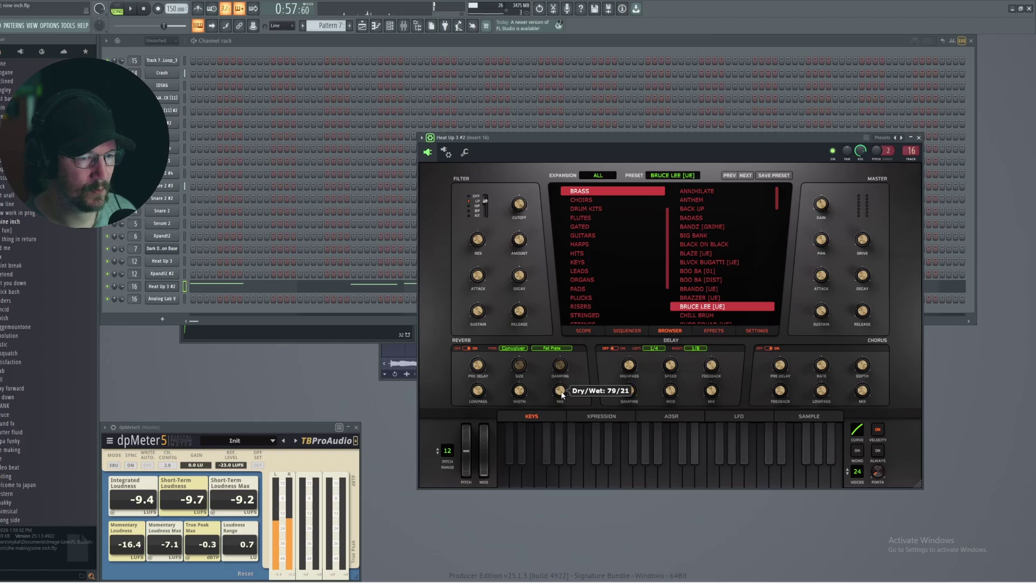
{"action": "key", "text": "space"}
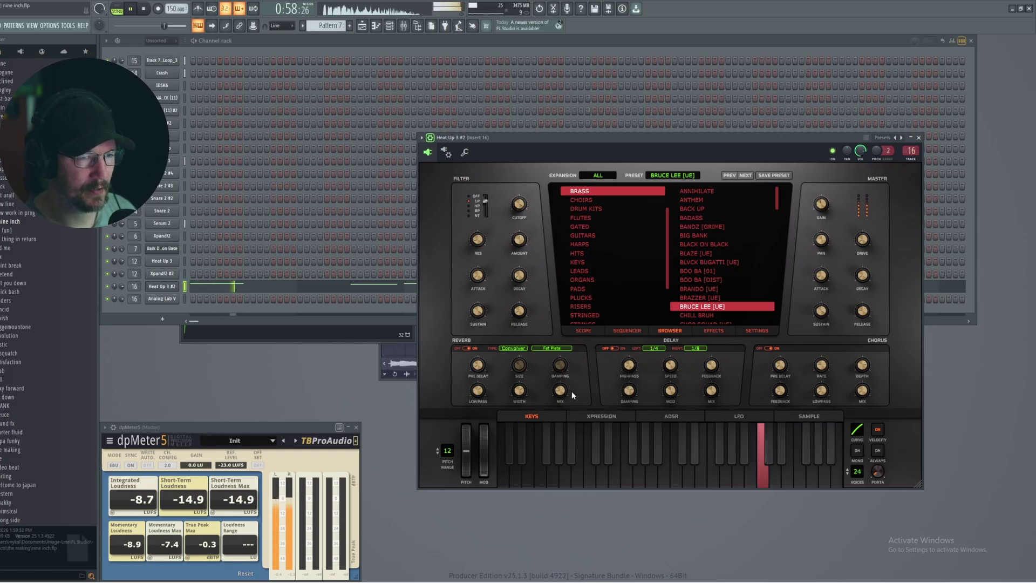
Check the brass part's mixer effects and playlist placement, and add C7 notes above the C6 notes at bars 3 and 5 of Pattern 7.
{"action": "left_click", "coordinate": [404, 27]}
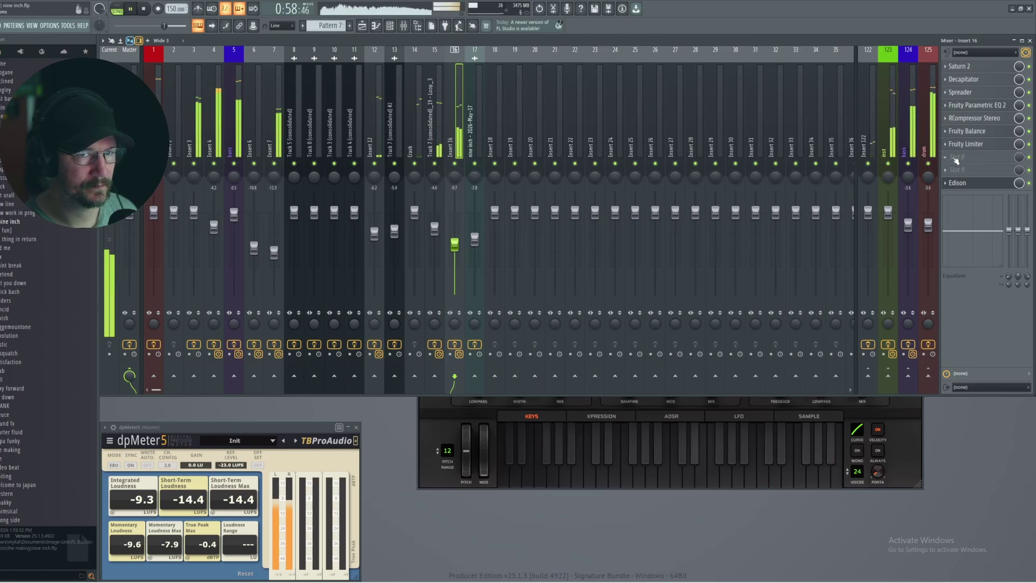
{"action": "left_click", "coordinate": [362, 25]}
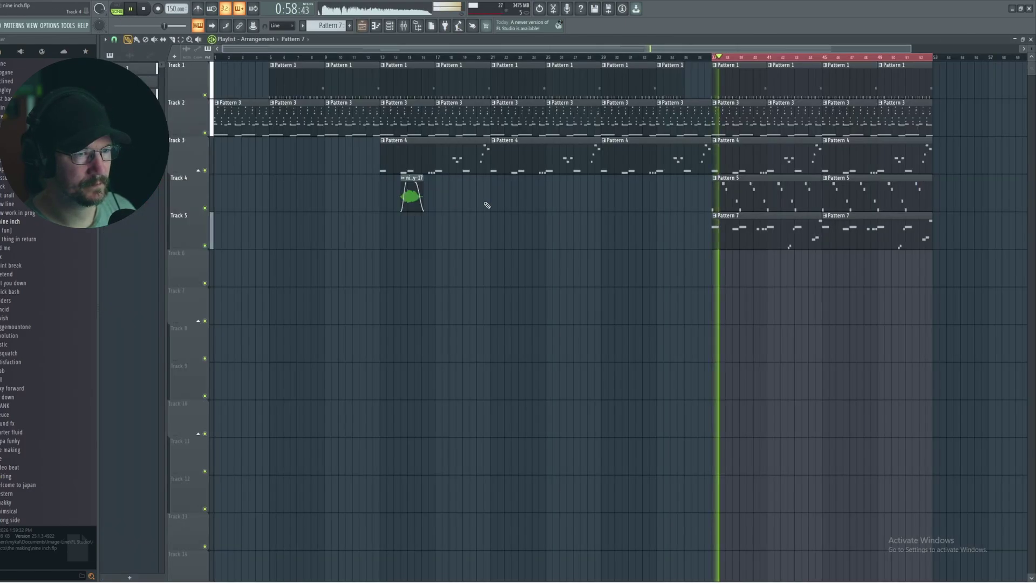
{"action": "double_click", "coordinate": [411, 197]}
{"action": "key", "text": "space"}
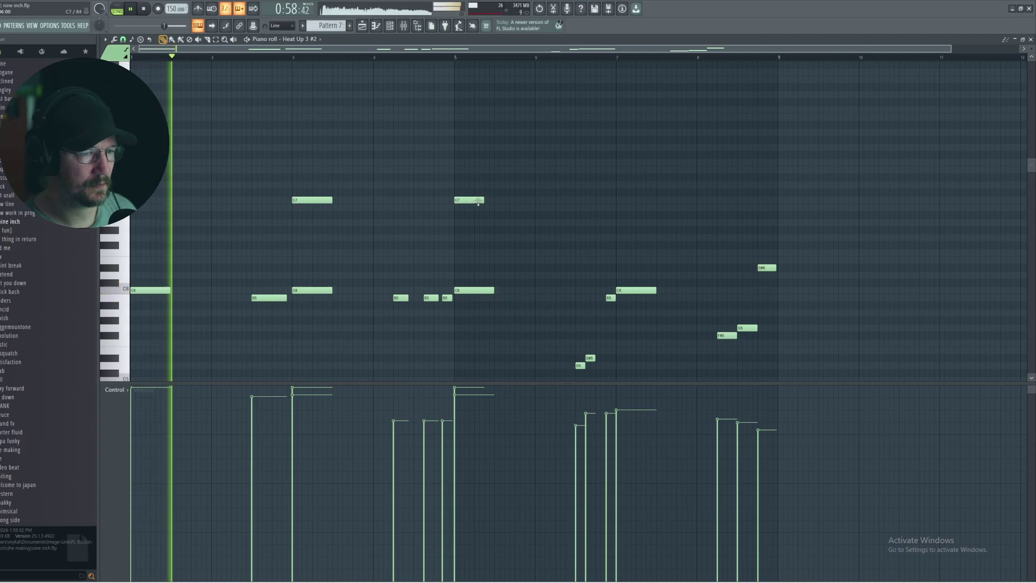
Delete the C7 note at bar 5, add one above the C6 at bar 7, and raise the velocity of the bar 5 C6.
{"action": "right_click", "coordinate": [480, 201]}
{"action": "left_click", "coordinate": [617, 200]}
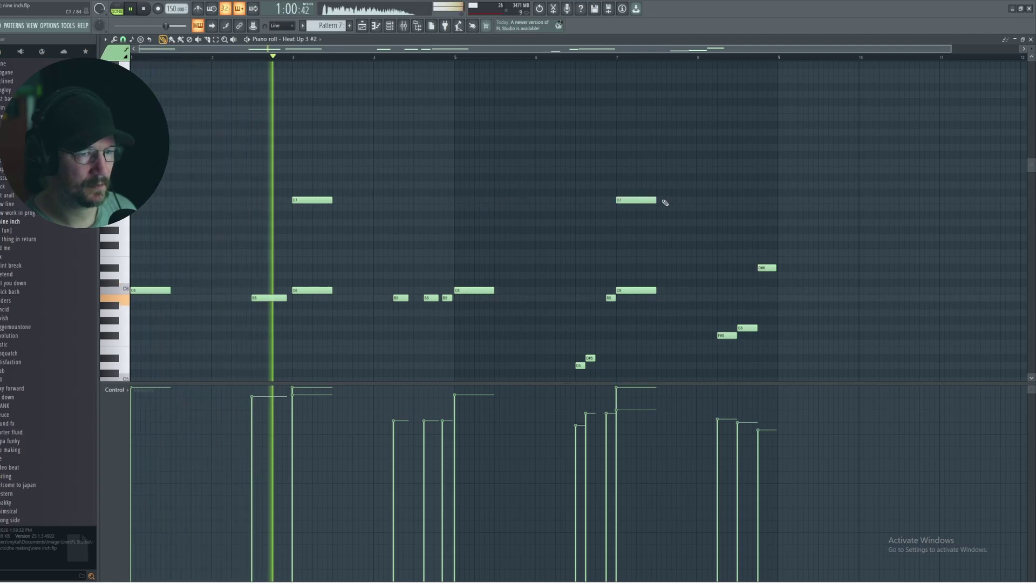
{"action": "left_click_drag", "start_coordinate": [658, 201], "coordinate": [654, 201]}
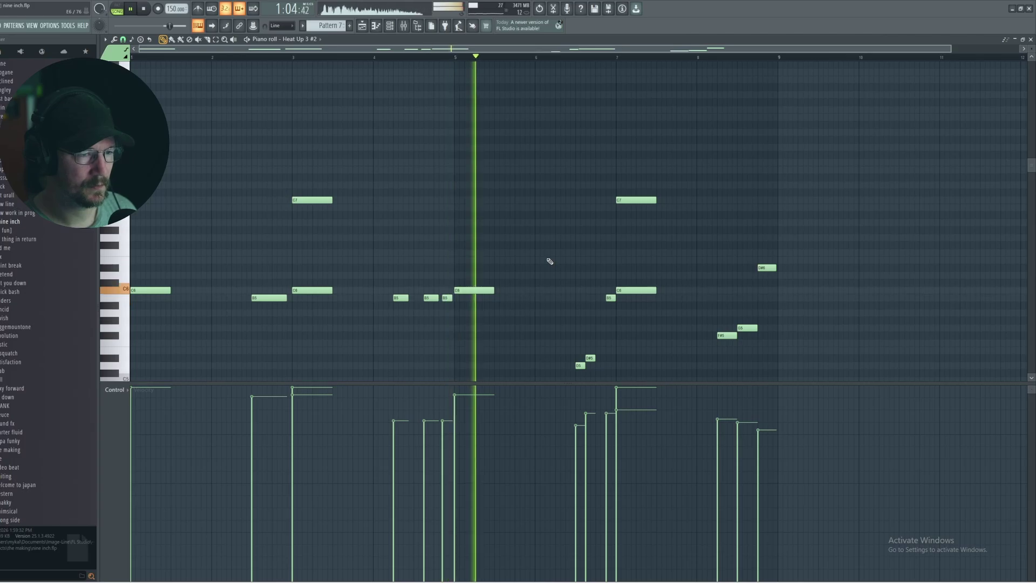
{"action": "left_click_drag", "start_coordinate": [448, 400], "coordinate": [454, 387]}
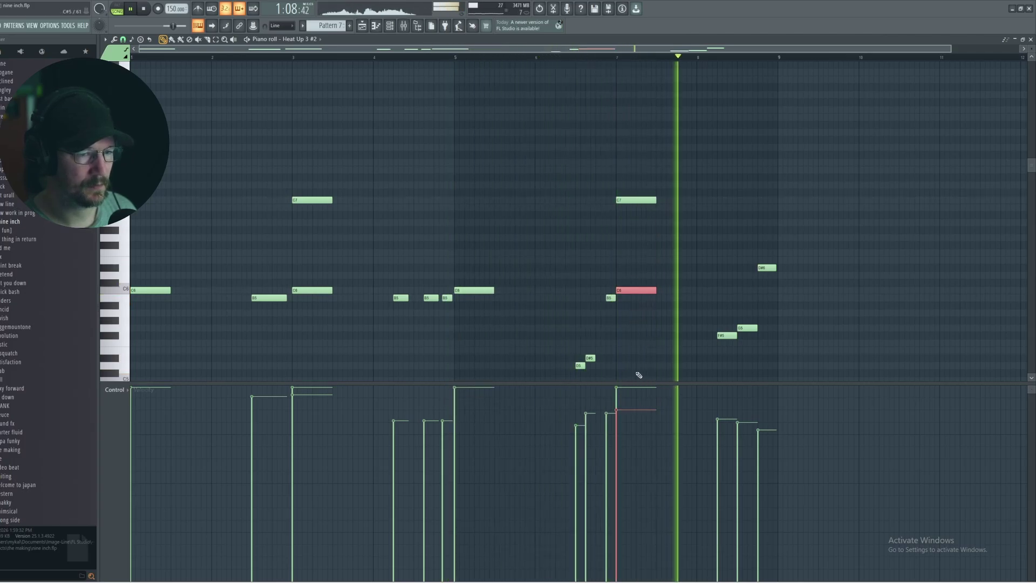
{"action": "key", "text": "space"}
Start Pattern 8 with ride hits on steps 1 and 9, and audition them against the arrangement.
{"action": "key", "text": "F5"}
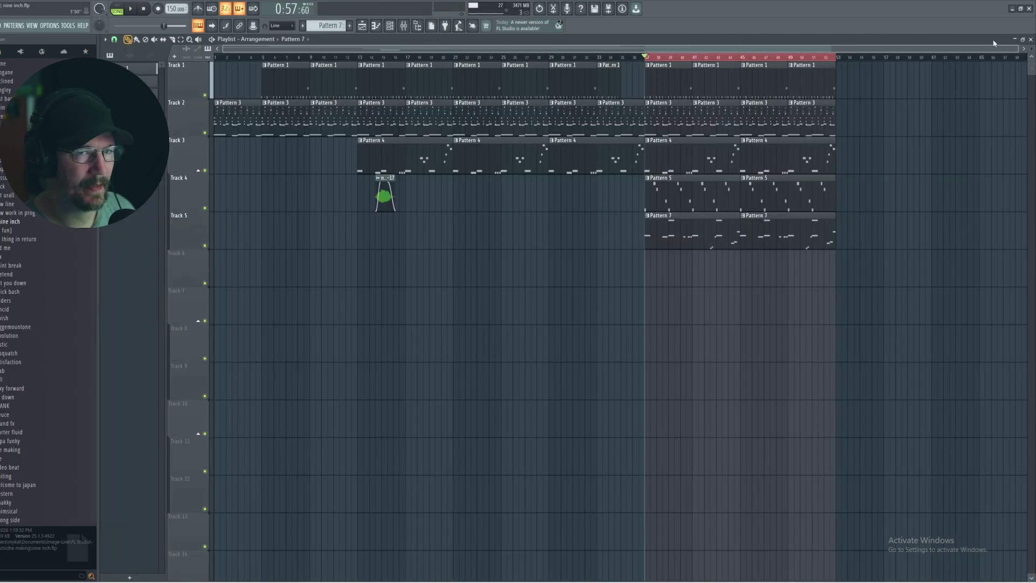
{"action": "left_click", "coordinate": [1030, 39]}
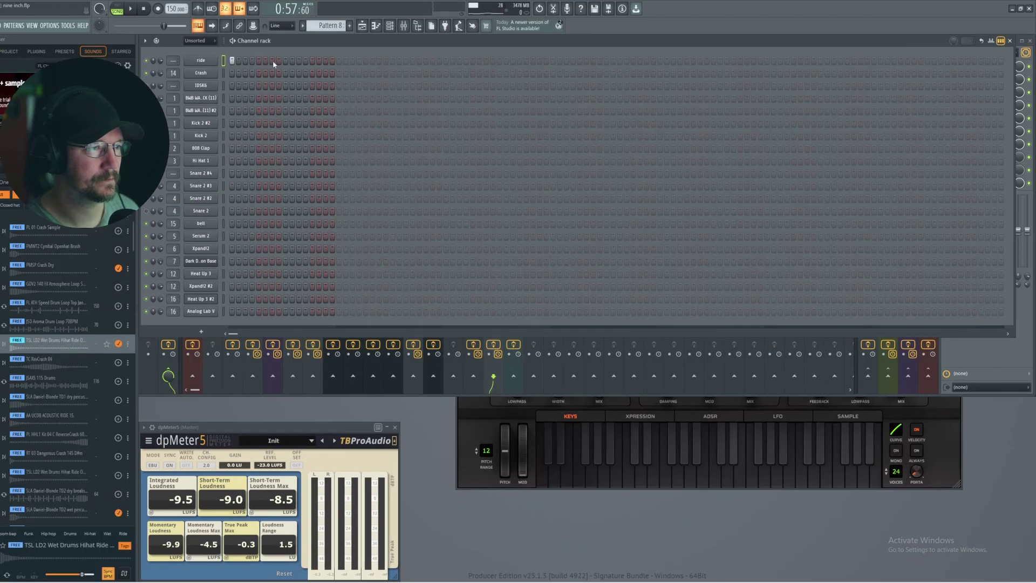
{"action": "key", "text": "space"}
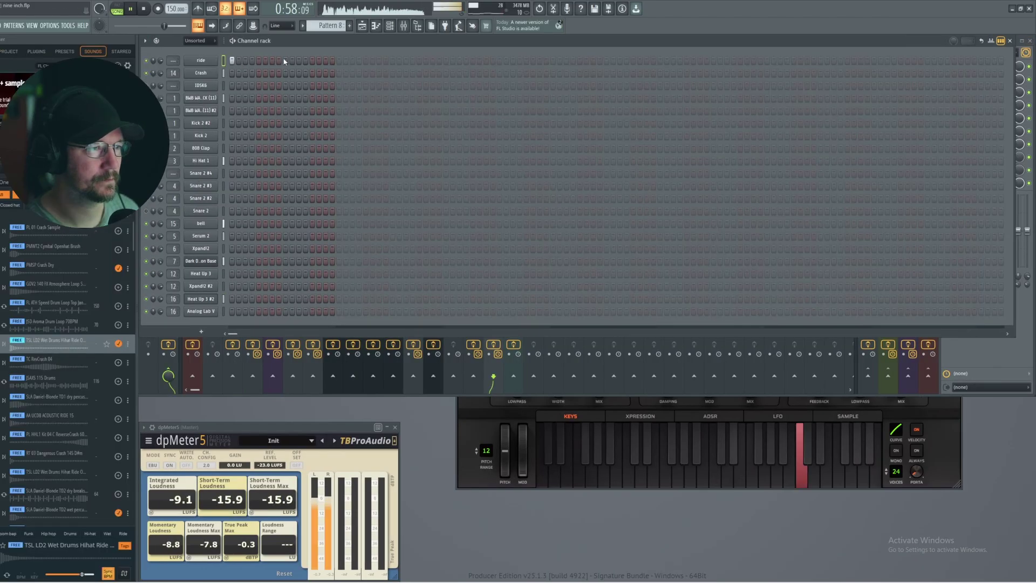
{"action": "key", "text": "F5"}
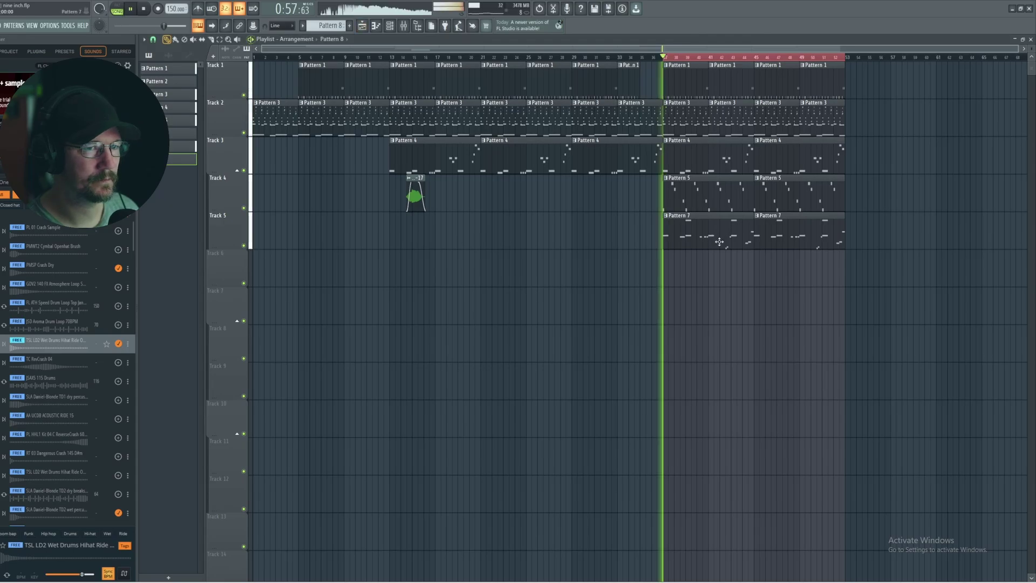
{"action": "key", "text": "F5"}
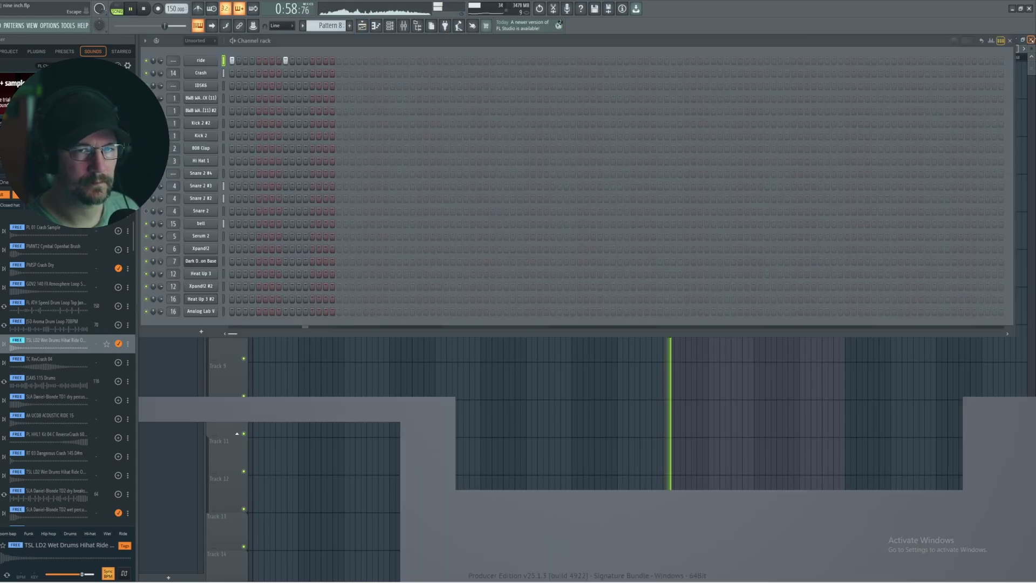
{"action": "key", "text": "space"}
Use the AA UCDB ACOUSTIC RIDE 15 sample for the ride rhythm in Pattern 8 and play it in the arrangement.
{"action": "left_click", "coordinate": [201, 60]}
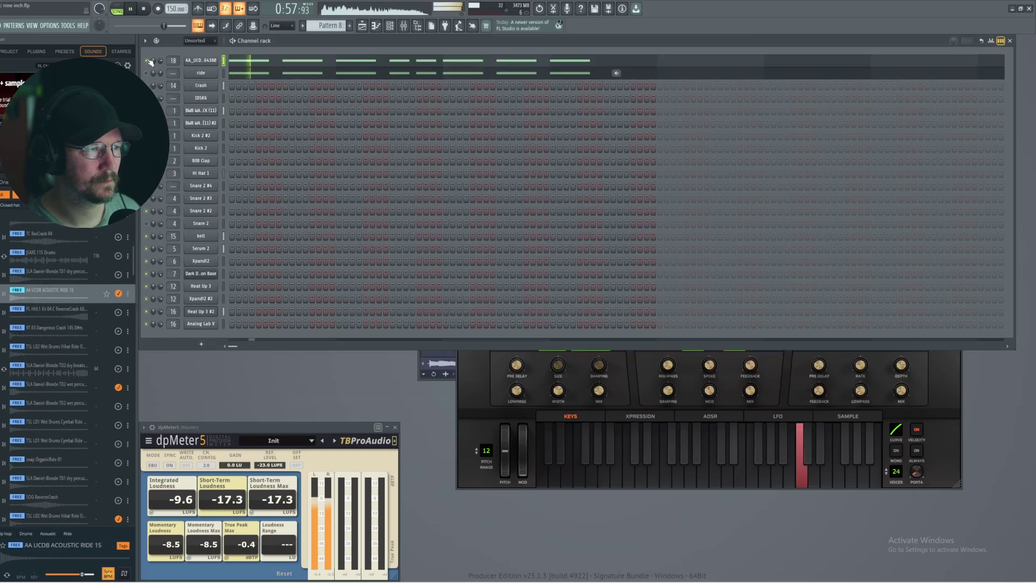
{"action": "key", "text": "space"}
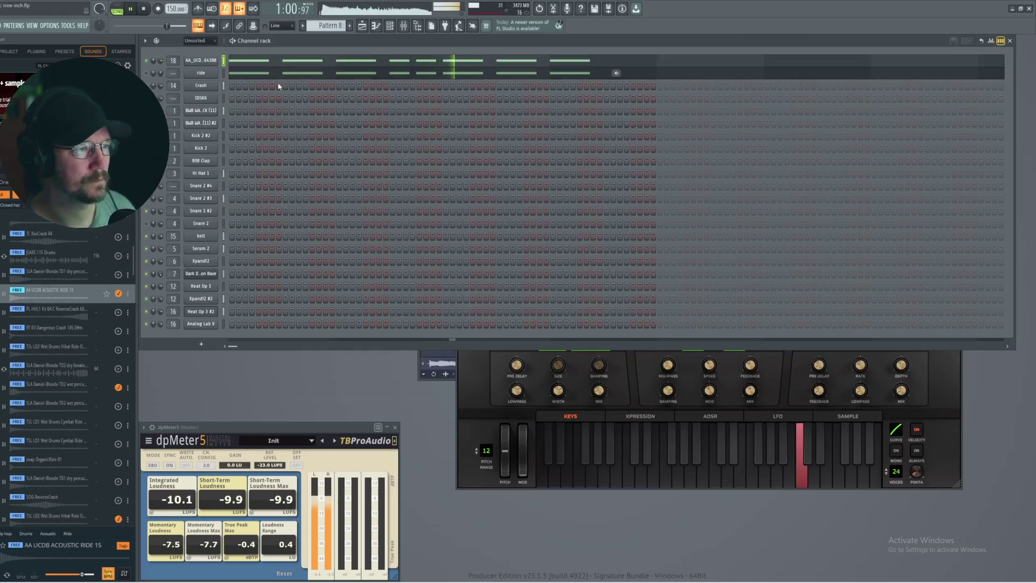
{"action": "key", "text": "space"}
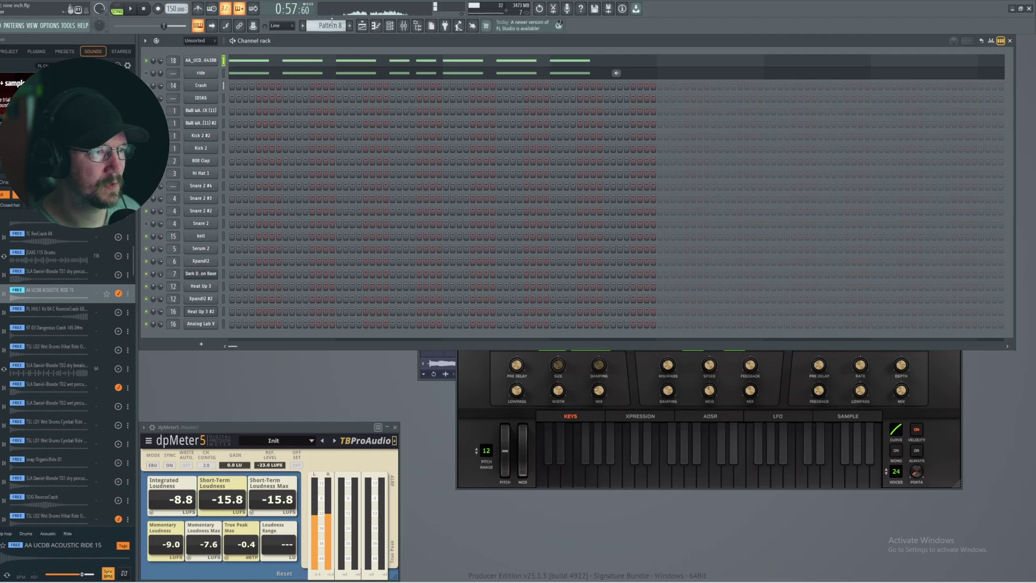
Cut the Crash steps out of Pattern 1 and give them their own Pattern 9 on Track 7 from bar 5.
{"action": "scroll", "coordinate": [331, 25], "scroll_direction": "down", "scroll_amount": 7}
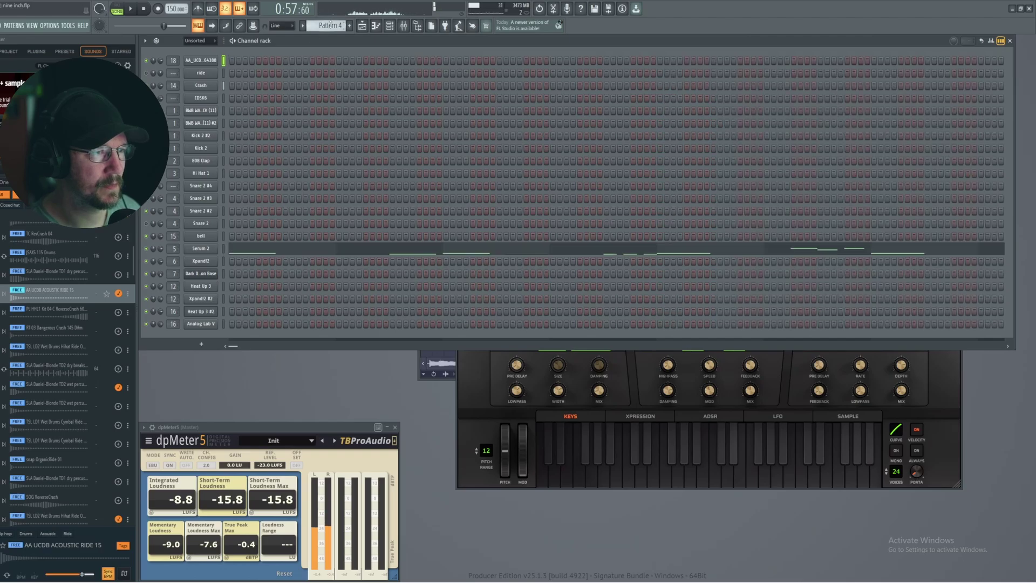
{"action": "right_click", "coordinate": [214, 87]}
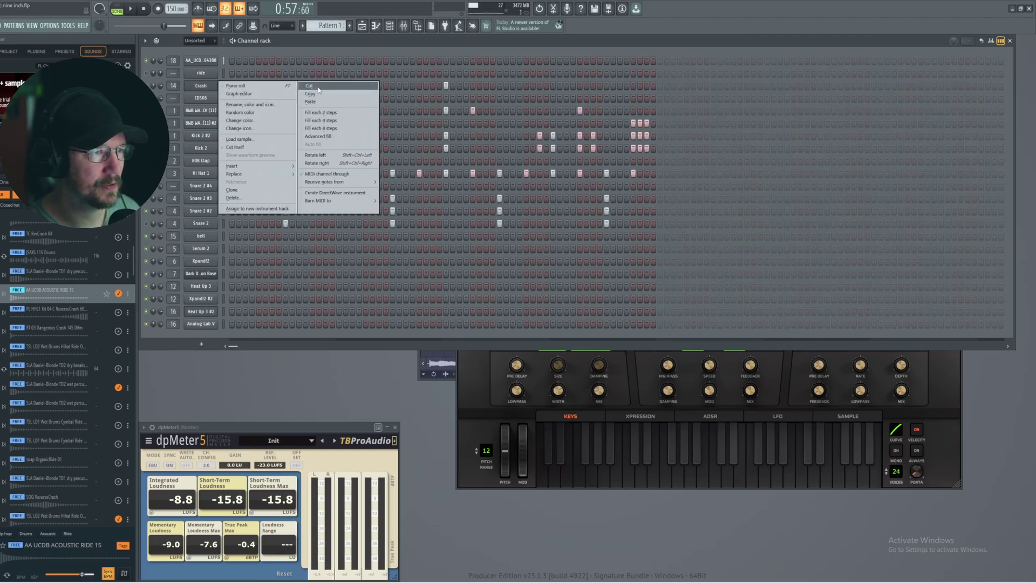
{"action": "left_click", "coordinate": [318, 87]}
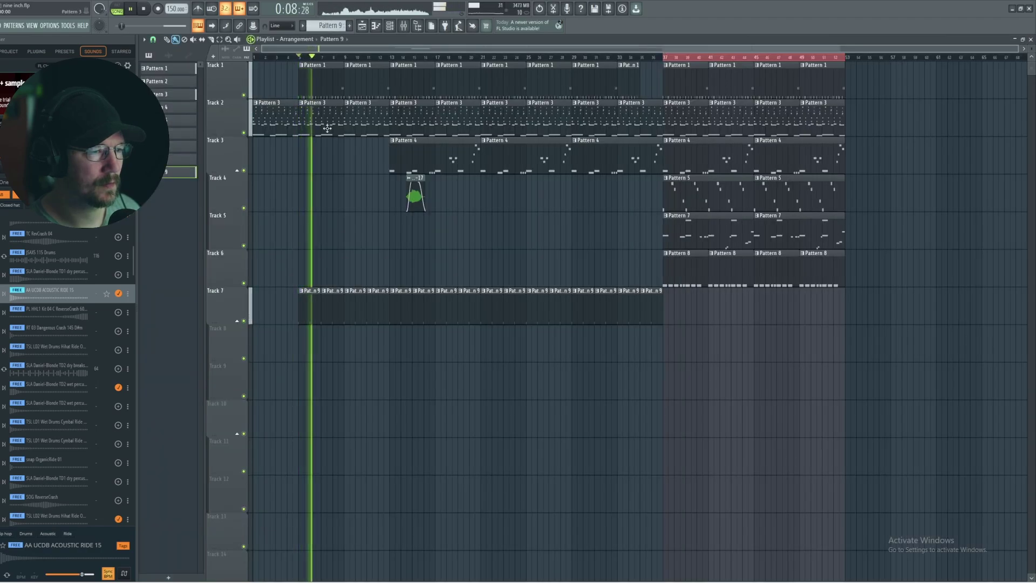
{"action": "key", "text": "space"}
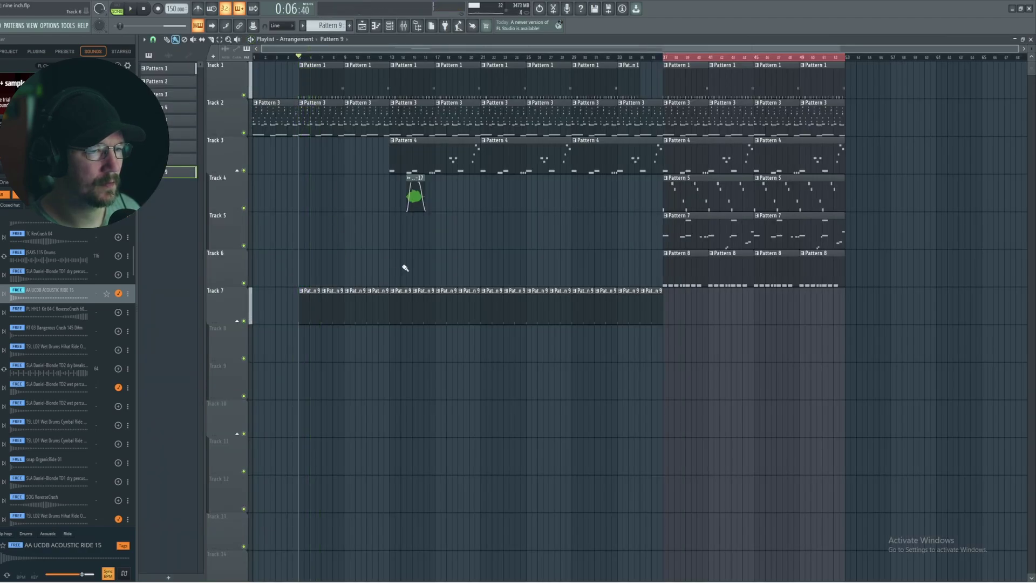
Check the Crash sampler settings and respace the Pattern 9 clips on Track 7 to repeat every four bars up to bar 37.
{"action": "left_click", "coordinate": [1031, 39]}
{"action": "left_click", "coordinate": [200, 85]}
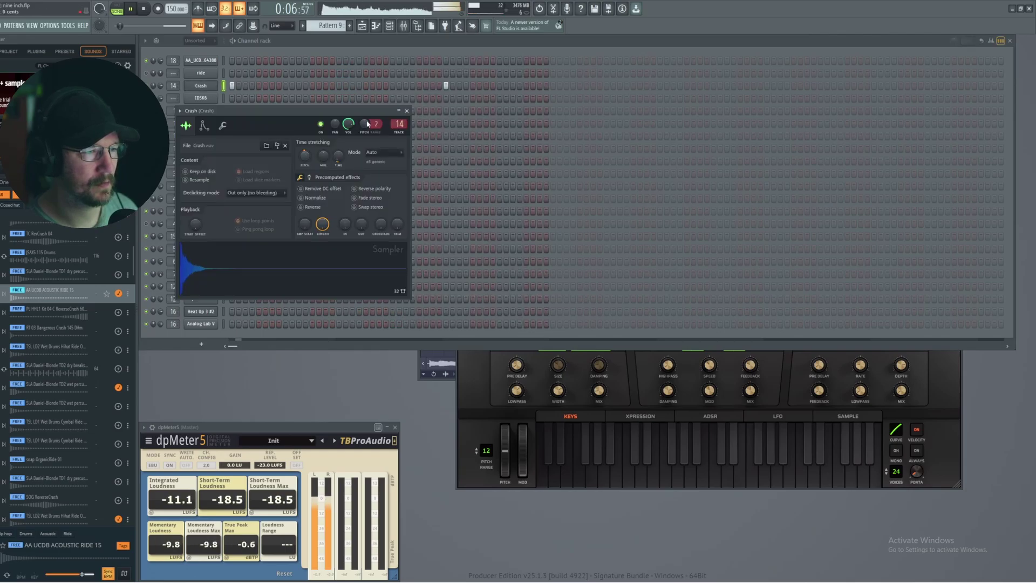
{"action": "left_click", "coordinate": [408, 111]}
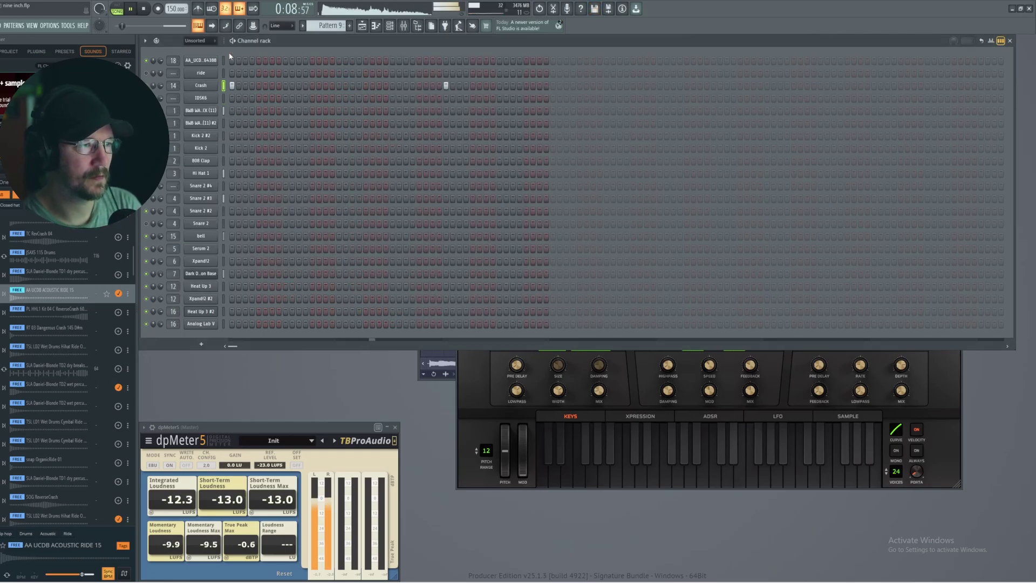
{"action": "key", "text": "F5"}
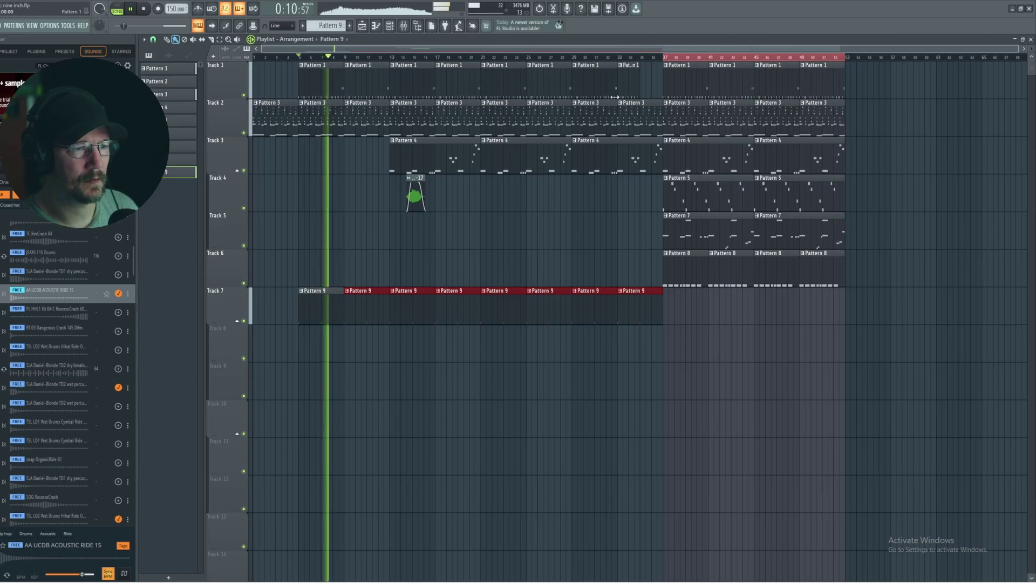
{"action": "key", "text": "space"}
Play the arrangement from bar 37 to check the section with the new ride part.
{"action": "left_click", "coordinate": [667, 58]}
{"action": "key", "text": "space"}
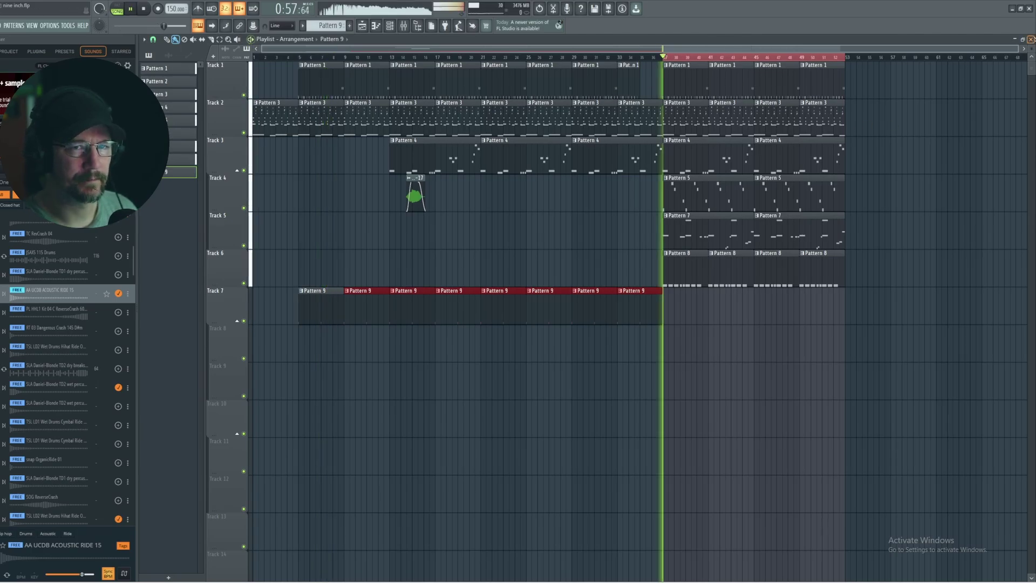
{"action": "left_click", "coordinate": [1030, 39]}
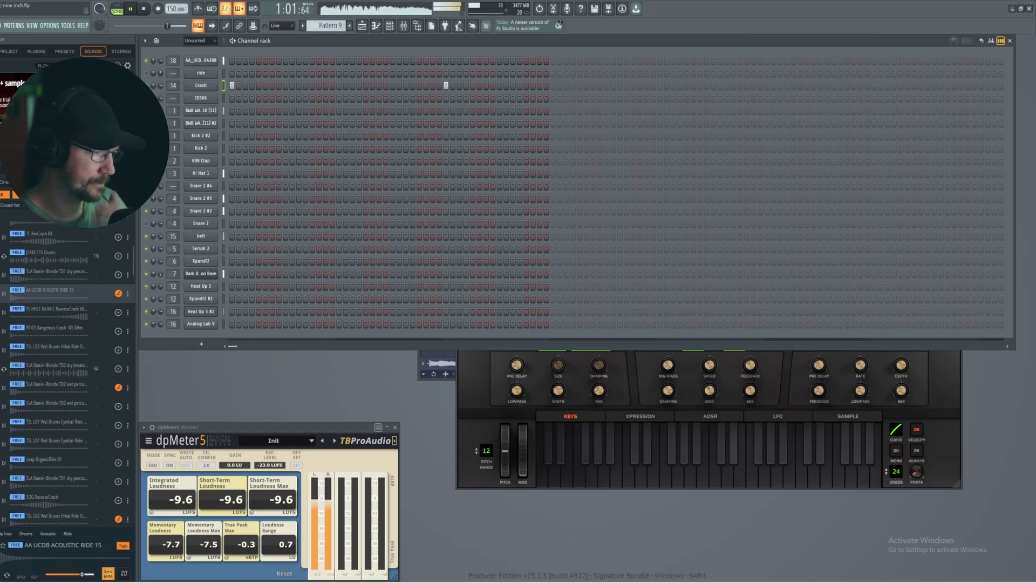
{"action": "key", "text": "space"}
Audition the PL HHL1 Kit 04 C ReverseCrash sample and place it on Track 8 so it ends at bar 37.
{"action": "left_click", "coordinate": [8, 313]}
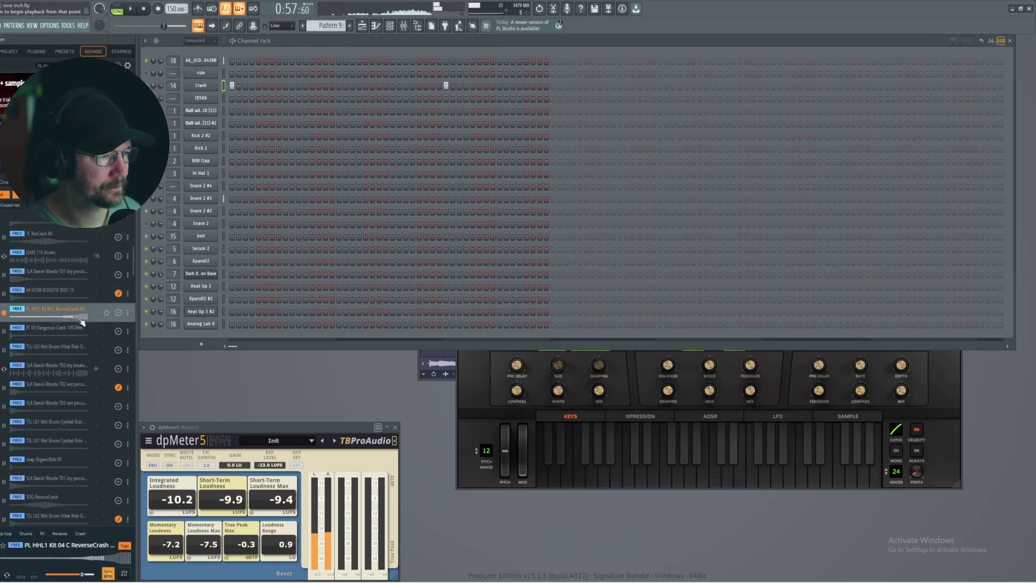
{"action": "key", "text": "F5"}
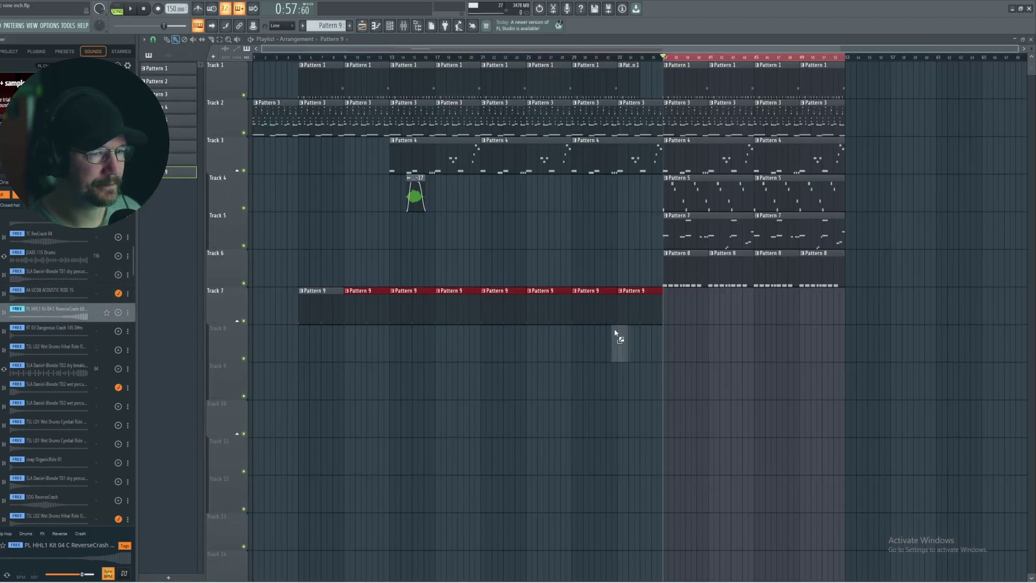
{"action": "left_click_drag", "start_coordinate": [615, 333], "coordinate": [645, 343]}
{"action": "scroll", "coordinate": [624, 351], "scroll_direction": "up", "scroll_amount": 5}
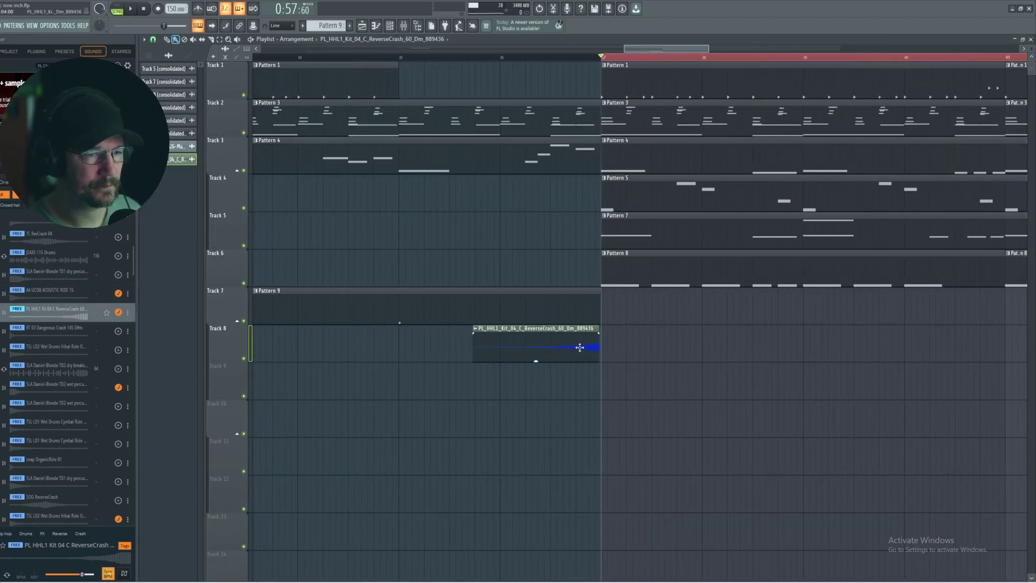
{"action": "key", "text": "space"}
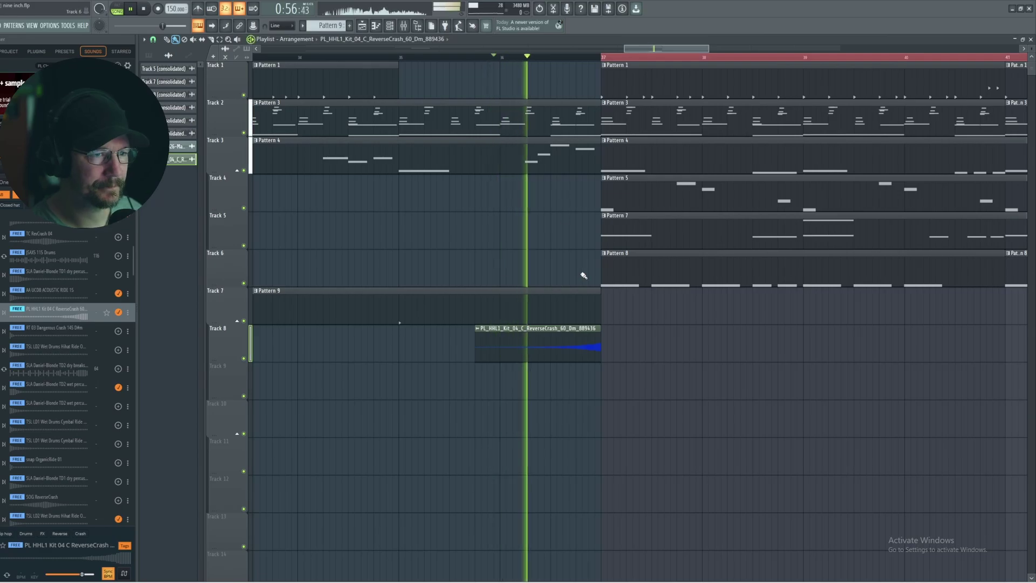
Transfer the Hi Hat 1 steps from Pattern 1 into a separate Pattern 10.
{"action": "scroll", "coordinate": [661, 361], "scroll_direction": "down", "scroll_amount": 8}
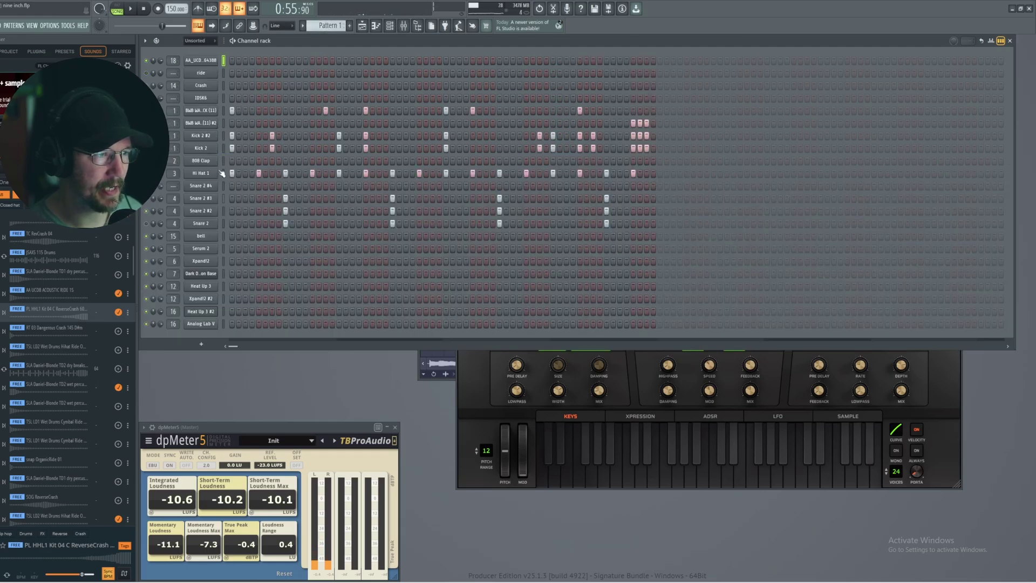
{"action": "right_click", "coordinate": [222, 173]}
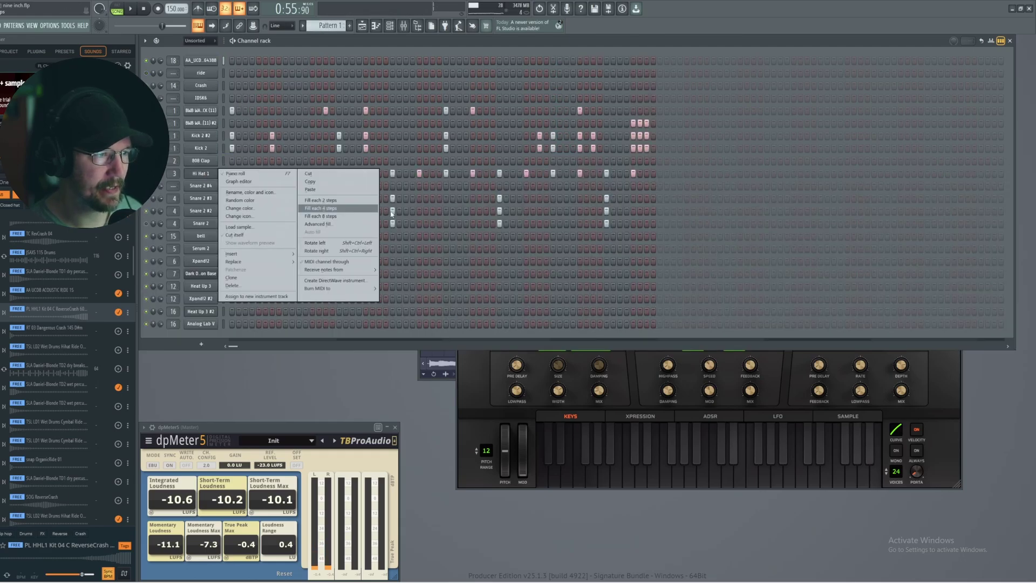
{"action": "left_click", "coordinate": [310, 192]}
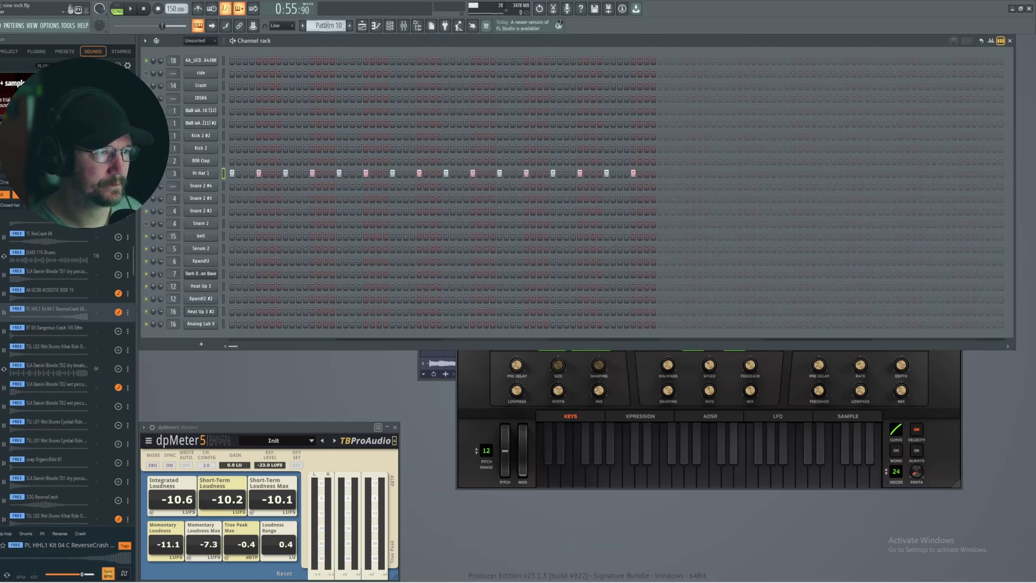
Fill Hi Hat 1 in Pattern 11 with a hit every two steps and open its notes in the piano roll.
{"action": "scroll", "coordinate": [326, 25], "scroll_direction": "down", "scroll_amount": 1}
{"action": "scroll", "coordinate": [326, 25], "scroll_direction": "up", "scroll_amount": 1}
{"action": "scroll", "coordinate": [326, 26], "scroll_direction": "down", "scroll_amount": 1}
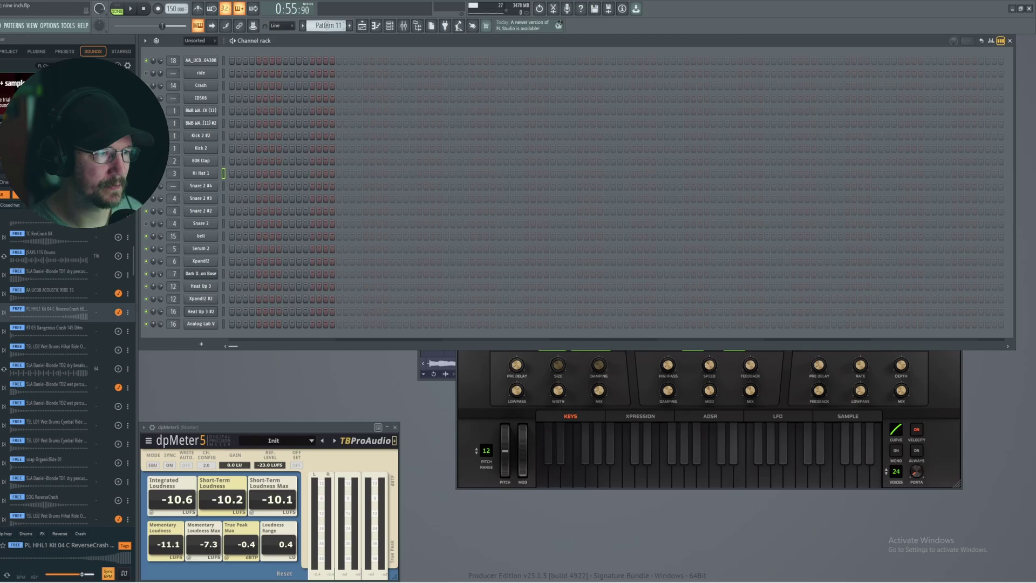
{"action": "right_click", "coordinate": [218, 173]}
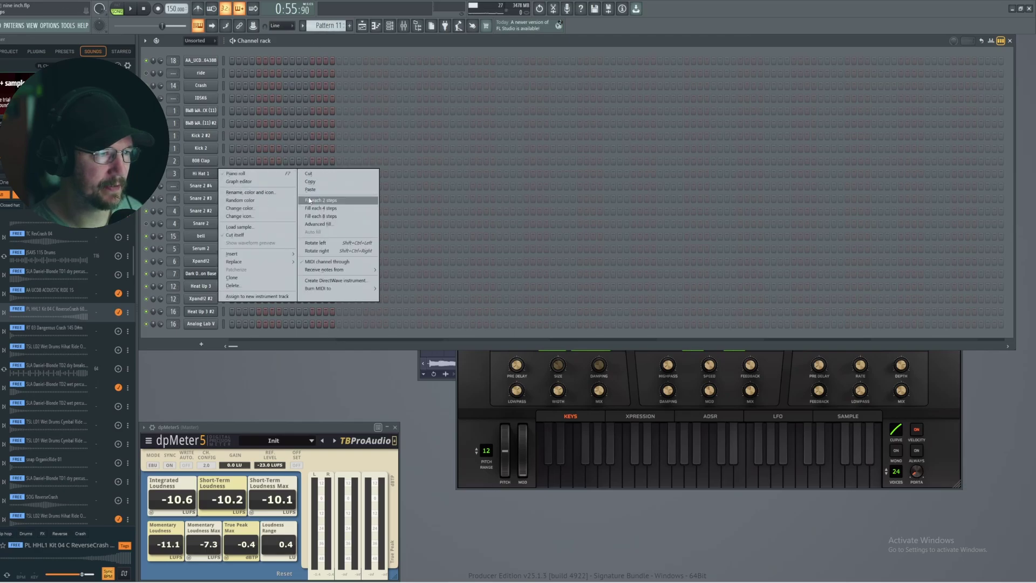
{"action": "left_click", "coordinate": [323, 201]}
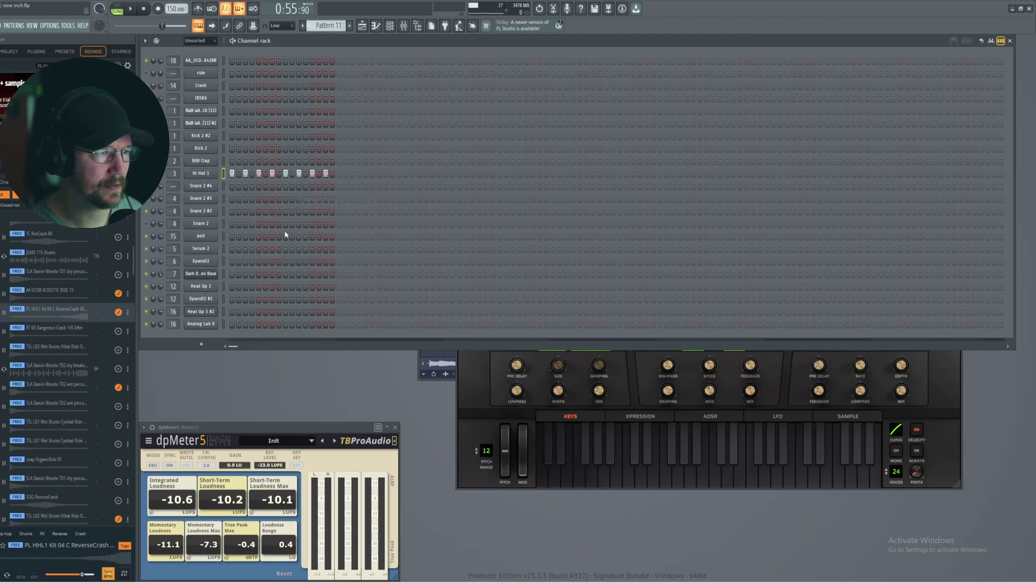
{"action": "right_click", "coordinate": [221, 174]}
{"action": "left_click", "coordinate": [232, 173]}
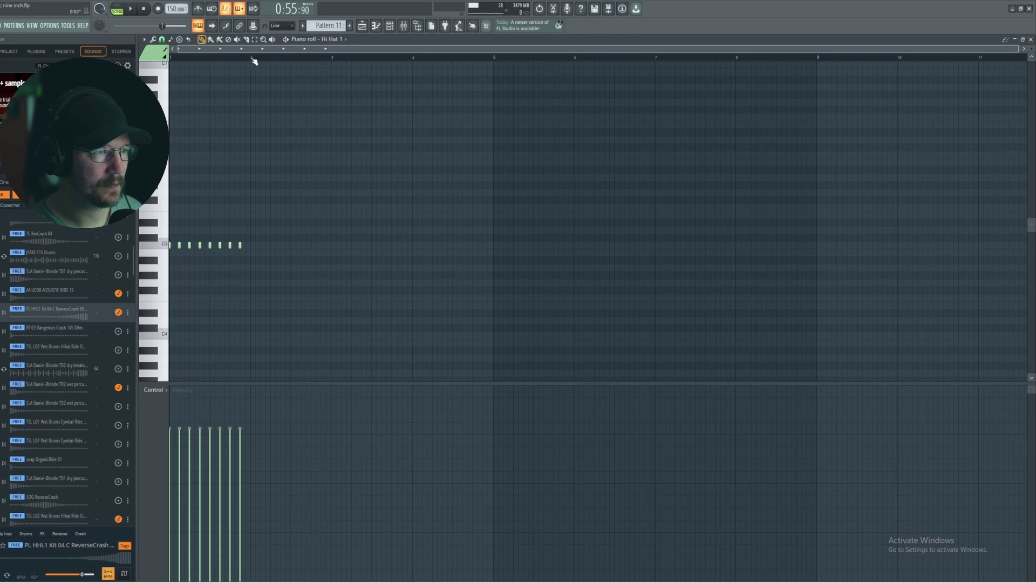
Duplicate the first bar of hi-hat notes, and repeat the resulting two bars to fill four bars.
{"action": "left_click_drag", "start_coordinate": [253, 61], "coordinate": [171, 56]}
{"action": "key", "text": "ctrl+b"}
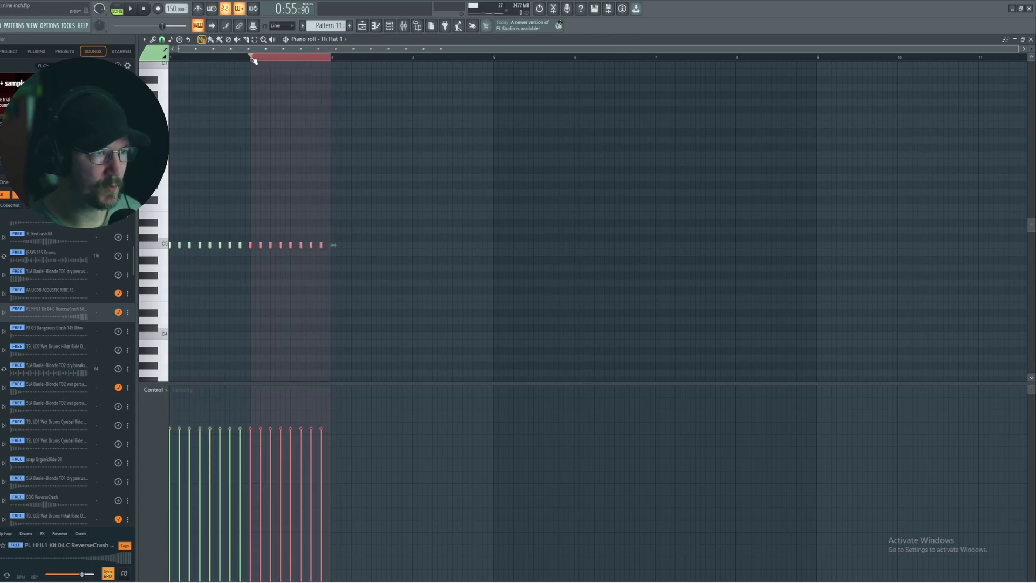
{"action": "left_click_drag", "start_coordinate": [330, 64], "coordinate": [170, 57]}
{"action": "key", "text": "ctrl+b"}
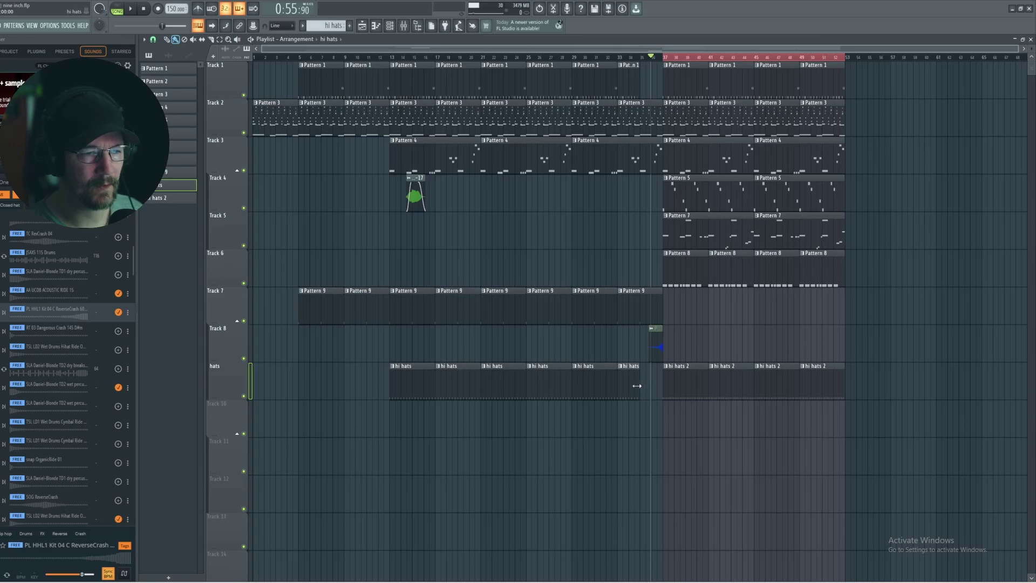
Play the transition into bar 37 to hear the hi hats and hi hats 2 clips, and return to the channel rack.
{"action": "key", "text": "space"}
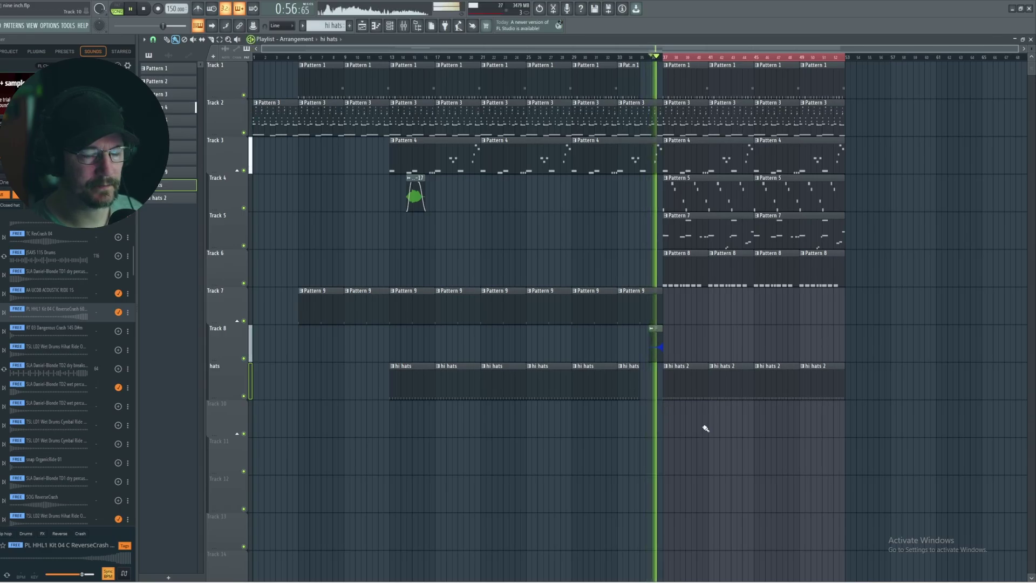
{"action": "left_click", "coordinate": [1030, 40]}
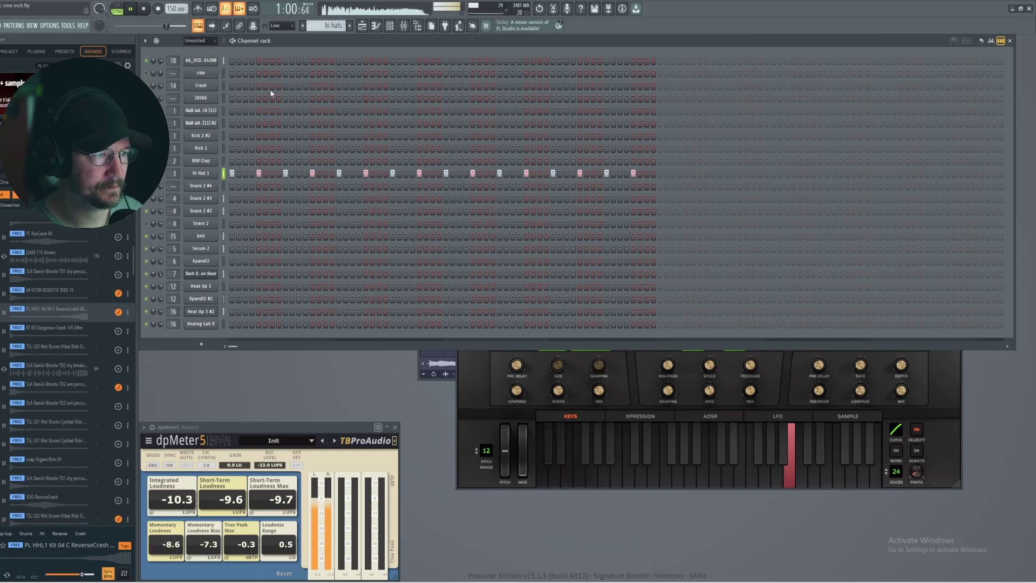
Vary the velocities of the Hi Hat 1 notes in the hi hats 2 pattern and nudge off-beat hits in the first bar slightly later.
{"action": "right_click", "coordinate": [216, 175]}
{"action": "left_click", "coordinate": [232, 176]}
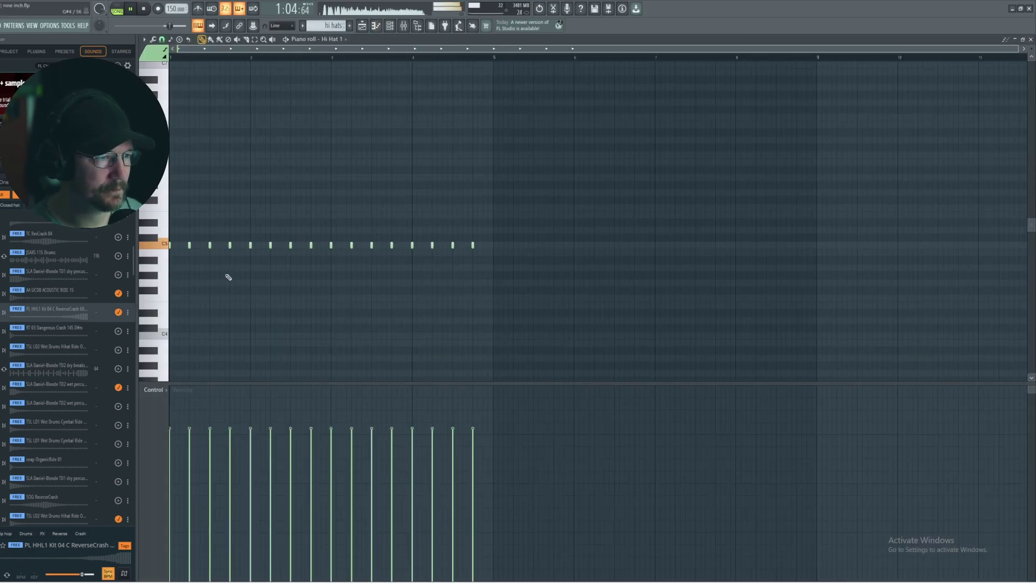
{"action": "scroll", "coordinate": [224, 275], "scroll_direction": "up", "scroll_amount": 2, "text": "ctrl"}
{"action": "scroll", "coordinate": [476, 245], "scroll_direction": "down", "scroll_amount": 2}
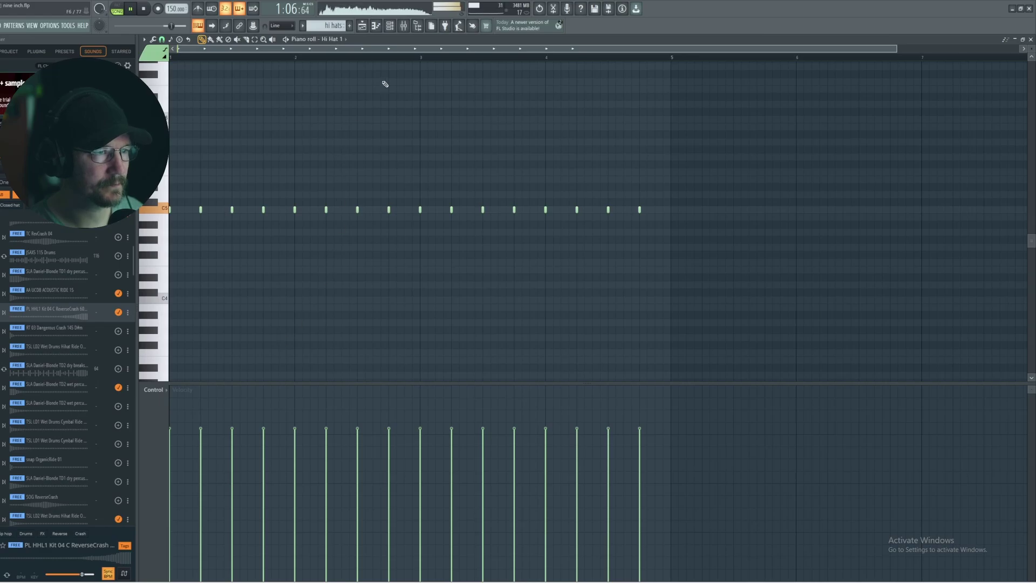
{"action": "scroll", "coordinate": [328, 25], "scroll_direction": "down", "scroll_amount": 1}
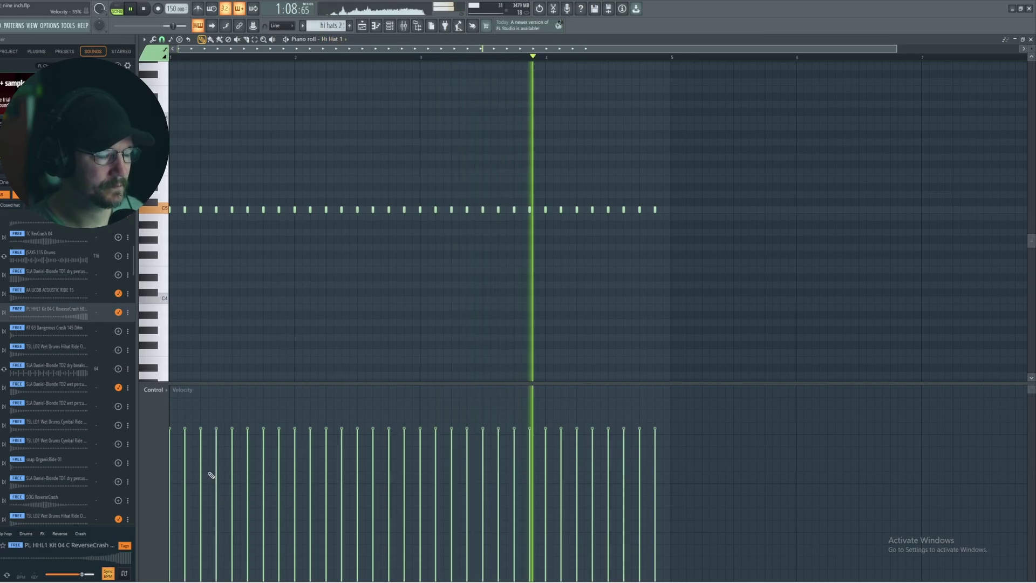
{"action": "left_click_drag", "start_coordinate": [178, 473], "coordinate": [178, 485]}
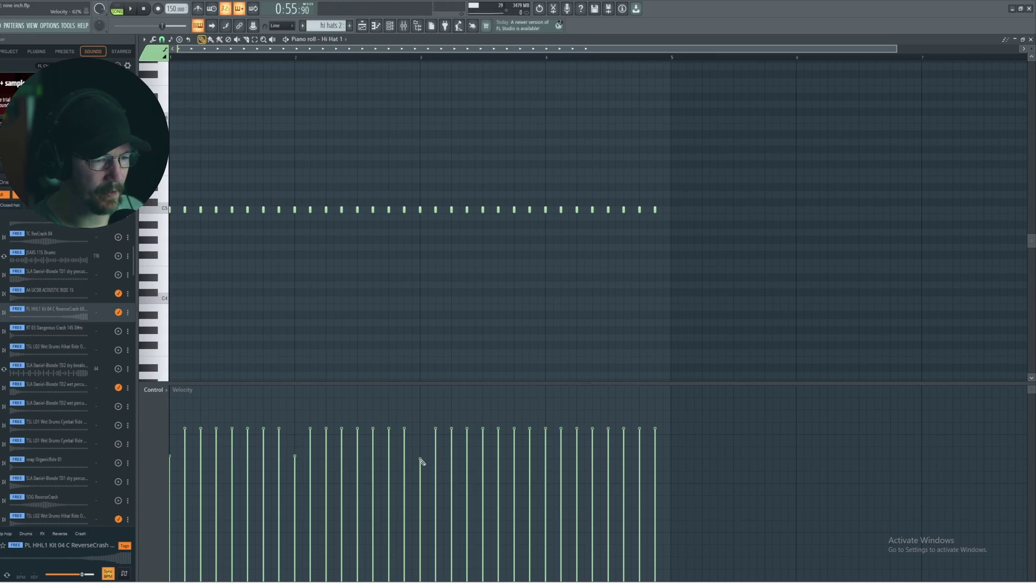
{"action": "key", "text": "ctrl+z"}
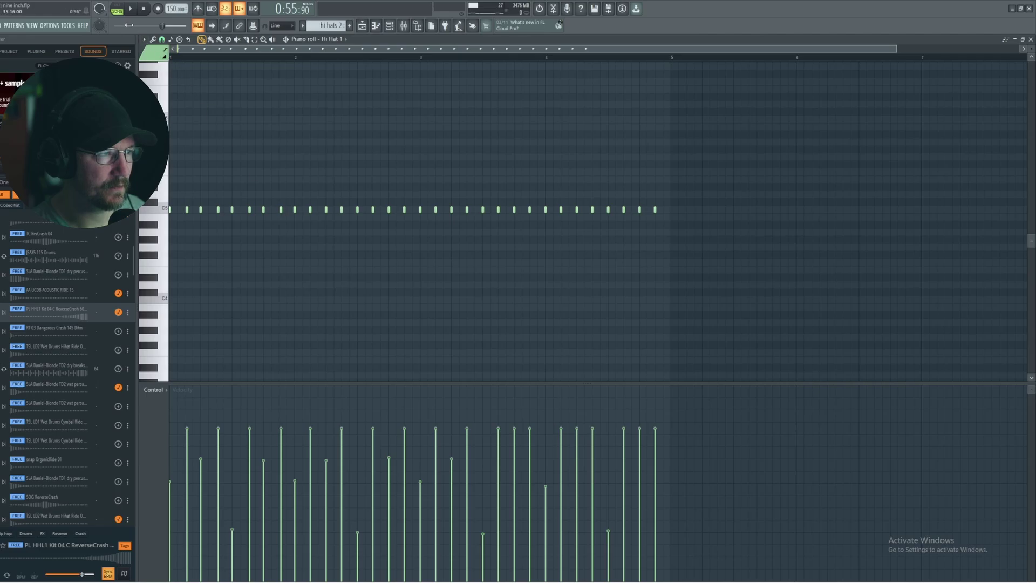
Play the section from bar 37 to hear the hi hats 2 notes with their varied velocities.
{"action": "key", "text": "F5"}
{"action": "key", "text": "space"}
{"action": "key", "text": "F7"}
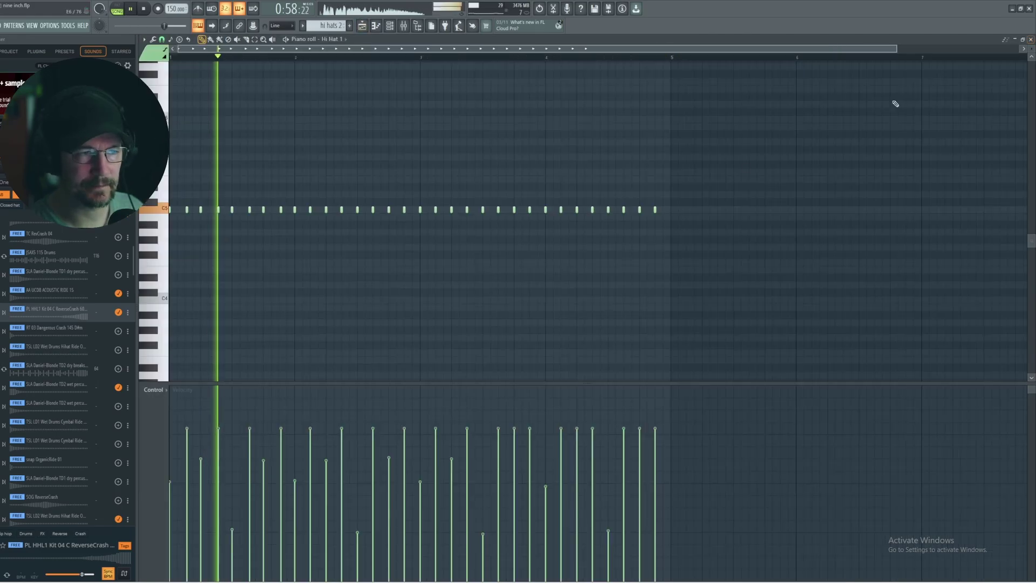
{"action": "key", "text": "space"}
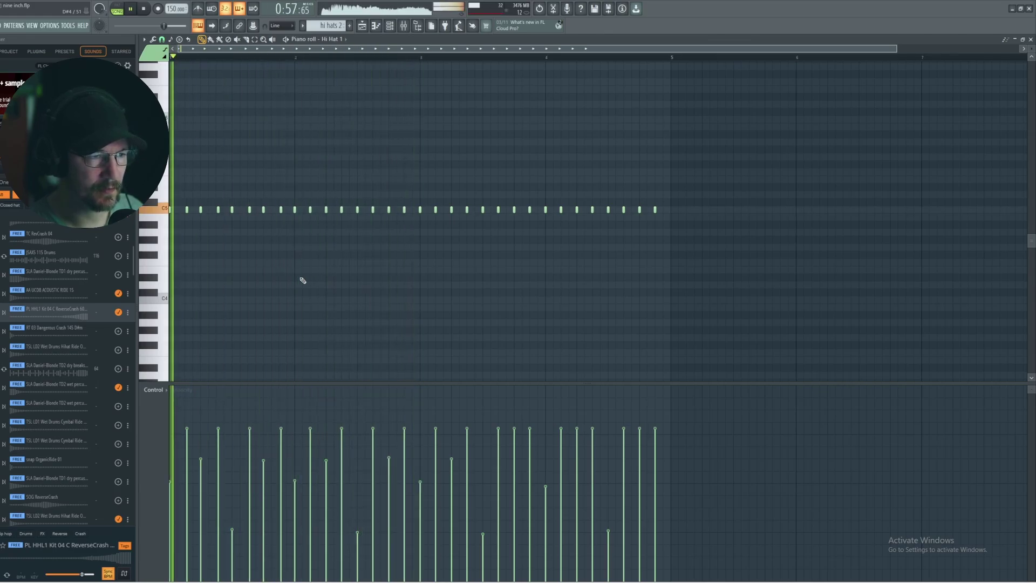
{"action": "key", "text": "space"}
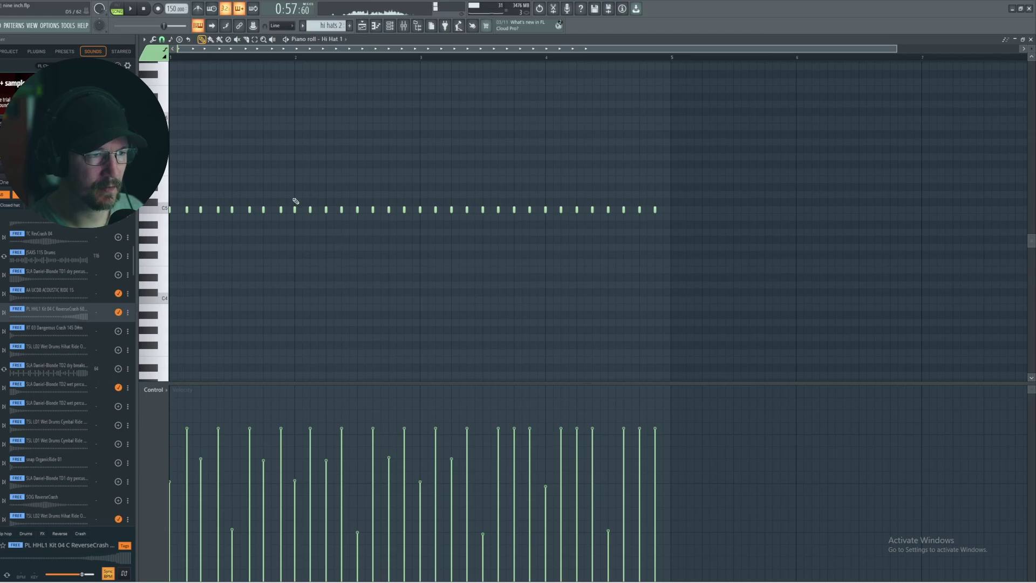
Delete the hi-hat notes in bars 2 to 4 and repeat the first bar's groove to fill four bars.
{"action": "left_click_drag", "start_coordinate": [294, 200], "coordinate": [672, 240]}
{"action": "key", "text": "Delete"}
{"action": "key", "text": "ctrl+a"}
{"action": "key", "text": "ctrl+b"}
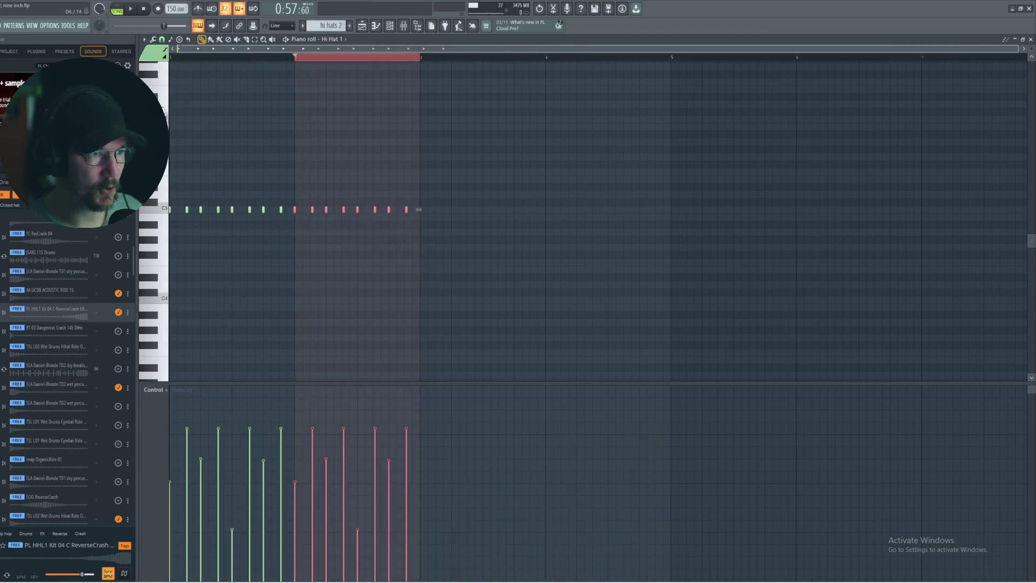
{"action": "key", "text": "ctrl+b"}
{"action": "key", "text": "ctrl+b"}
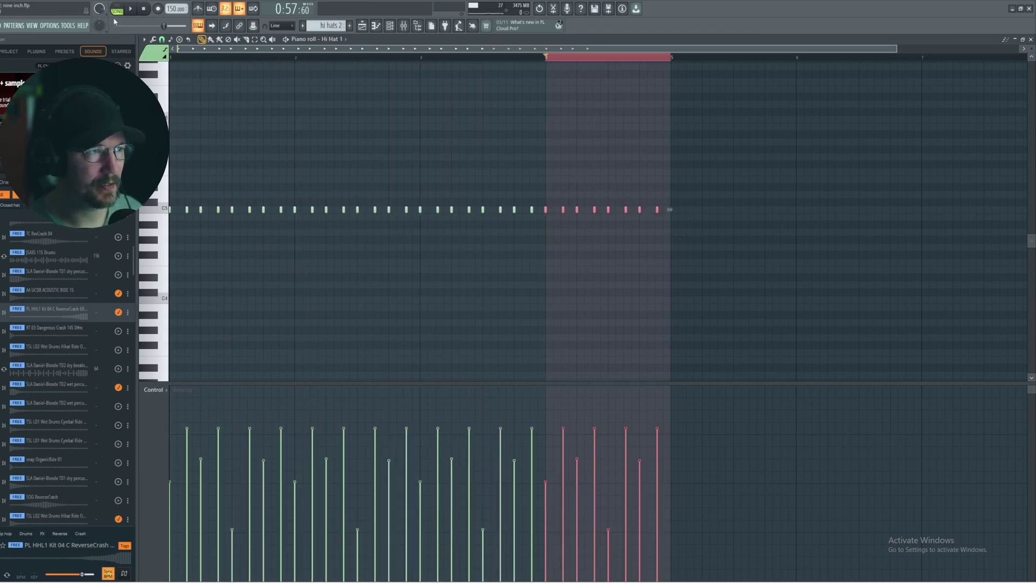
Play the repeated hi-hat groove within the arrangement and reopen the Hi Hat 1 notes in the piano roll.
{"action": "key", "text": "Escape"}
{"action": "key", "text": "space"}
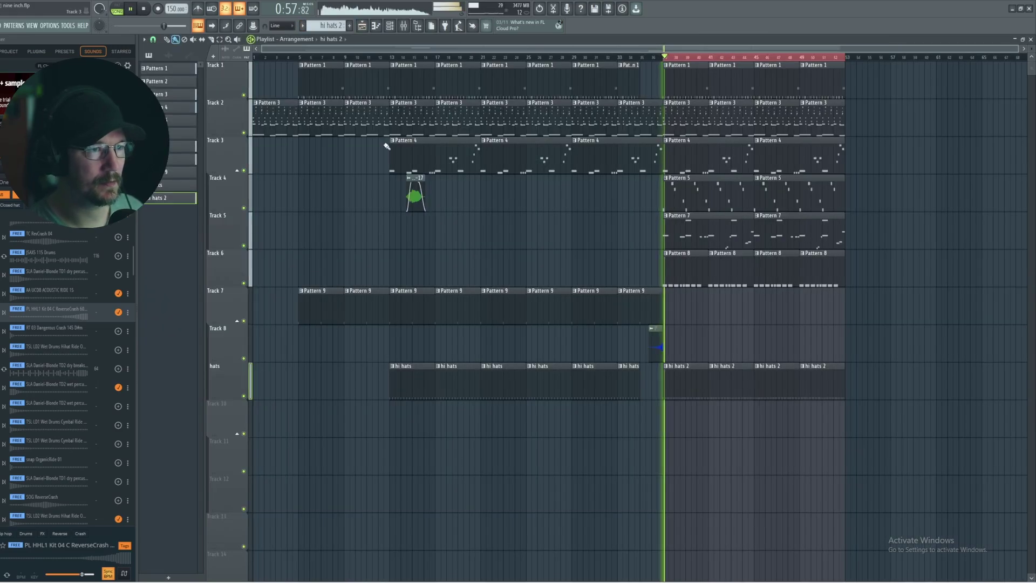
{"action": "left_click", "coordinate": [1030, 40]}
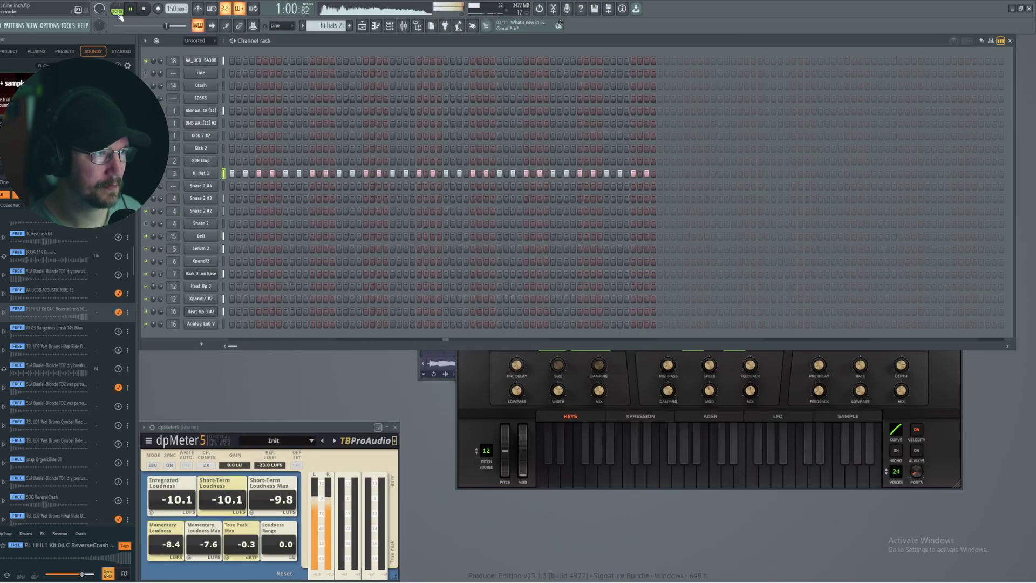
{"action": "key", "text": "F5"}
{"action": "left_click", "coordinate": [1030, 40]}
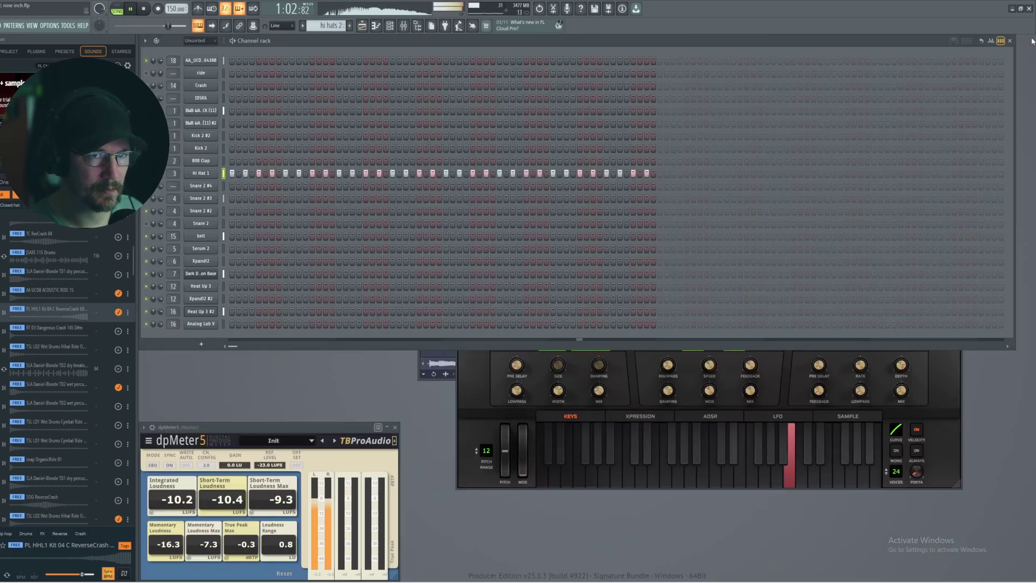
{"action": "right_click", "coordinate": [206, 178]}
{"action": "left_click", "coordinate": [232, 181]}
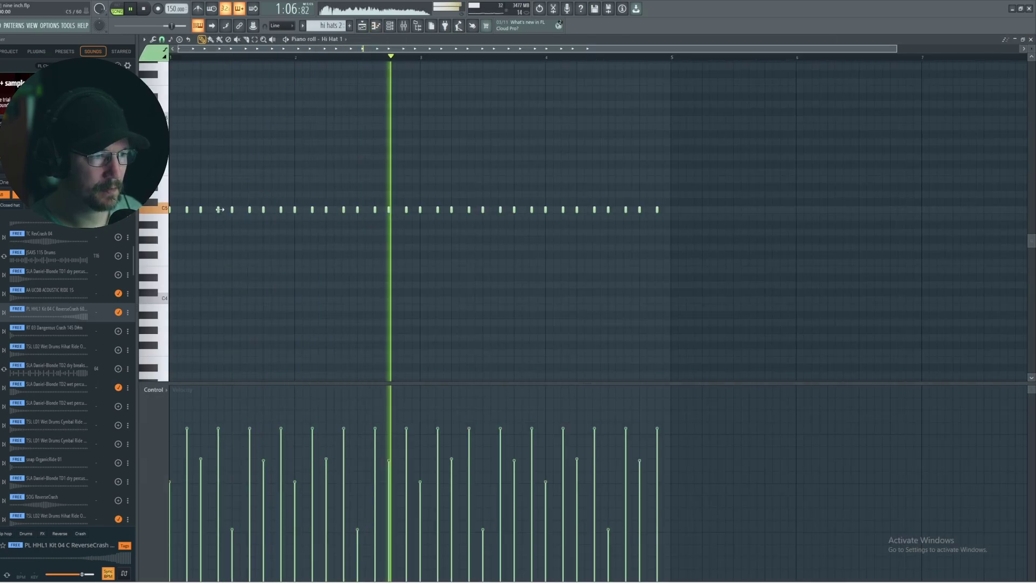
Fine-tune the timing of individual off-beat notes in the hi hats 2 pattern and return to the playlist.
{"action": "key", "text": "space"}
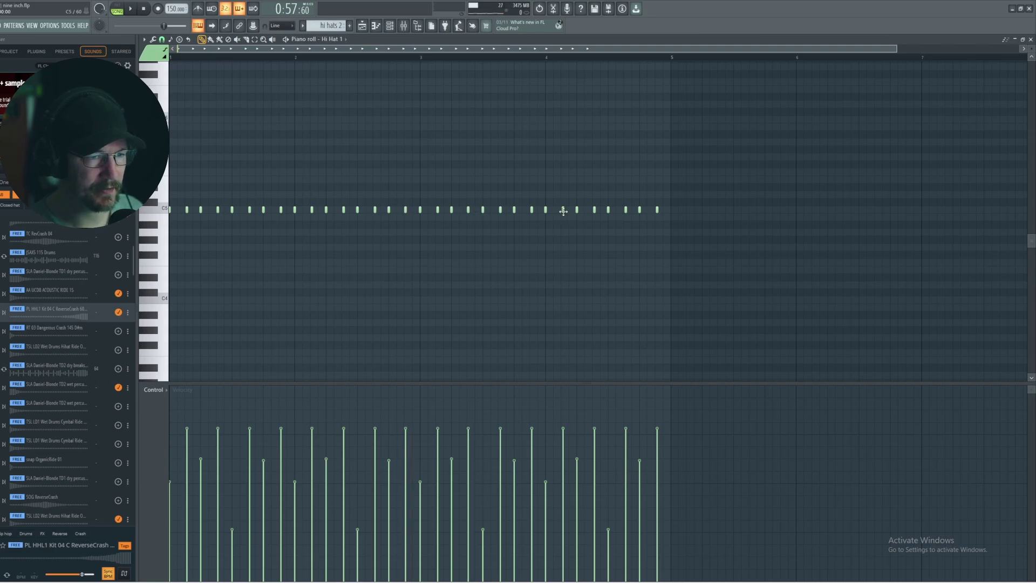
{"action": "right_click", "coordinate": [624, 209]}
{"action": "key", "text": "F5"}
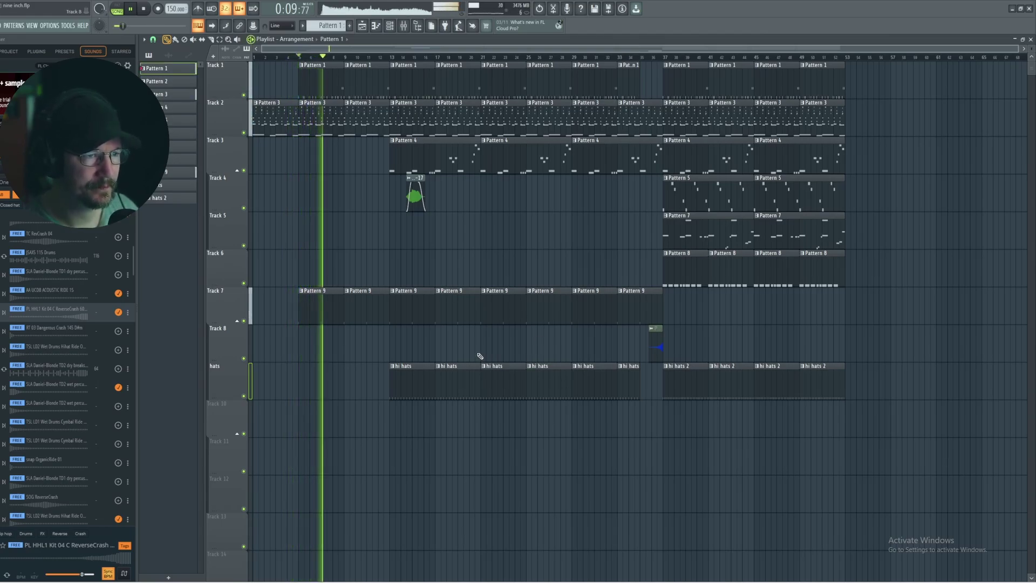
Place another hi hats clip at bar 9 on the hats track and open that pattern's Hi Hat 1 notes.
{"action": "left_click", "coordinate": [347, 385]}
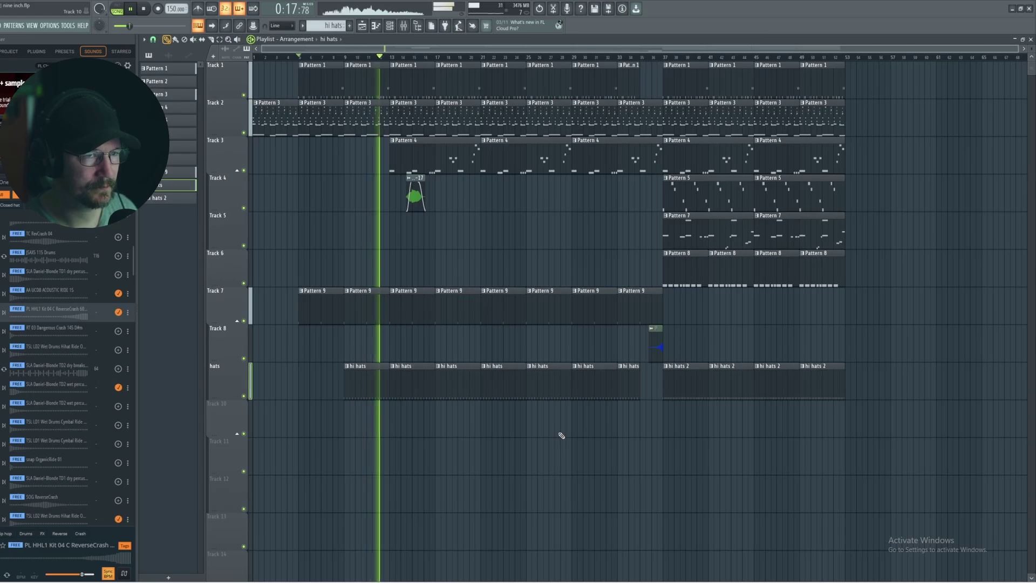
{"action": "key", "text": "F5"}
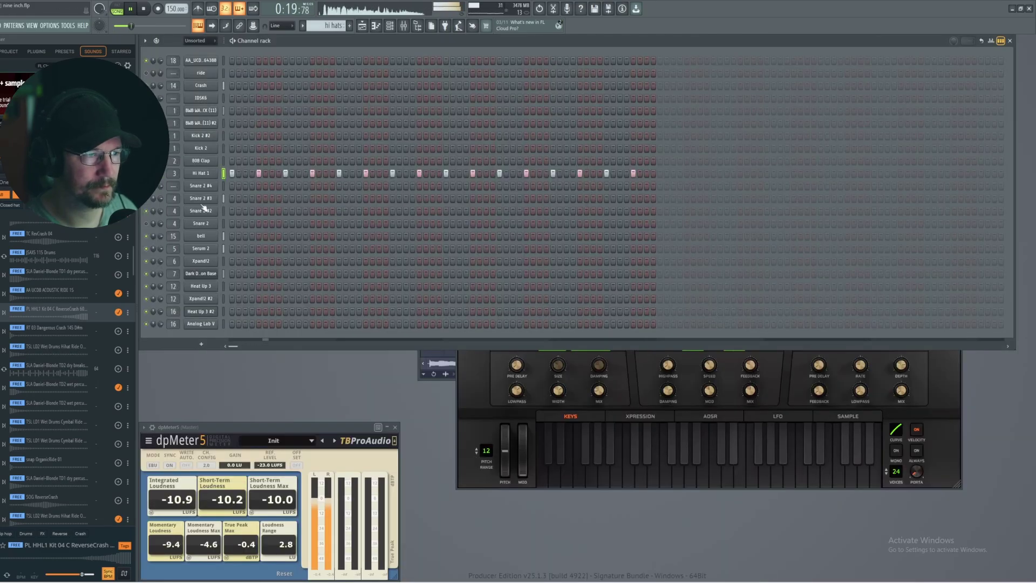
{"action": "right_click", "coordinate": [216, 173]}
{"action": "left_click", "coordinate": [232, 173]}
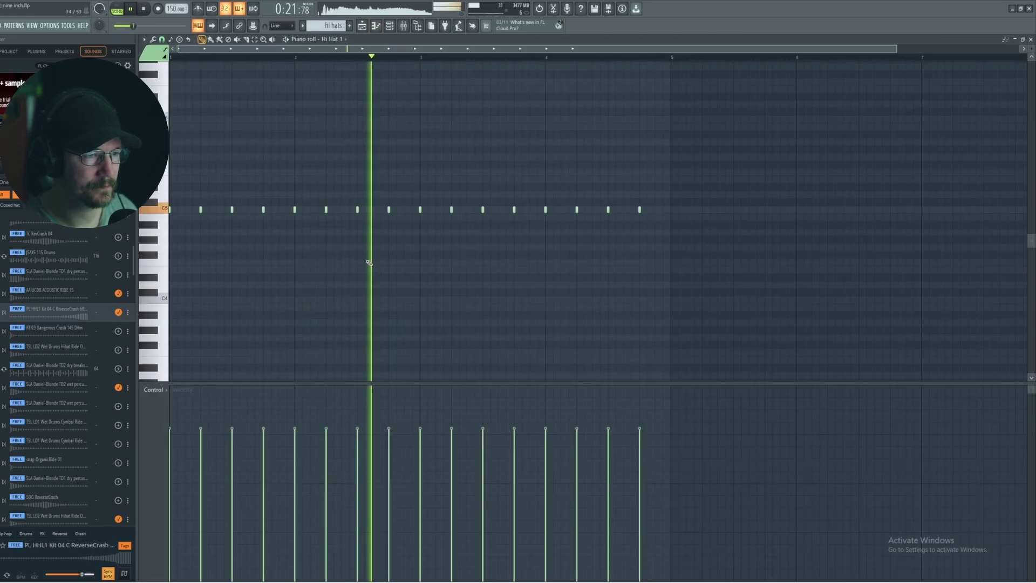
Add a short extra hi-hat note just before bar 4 of the hi hats pattern with a velocity of 55%.
{"action": "left_click", "coordinate": [537, 210]}
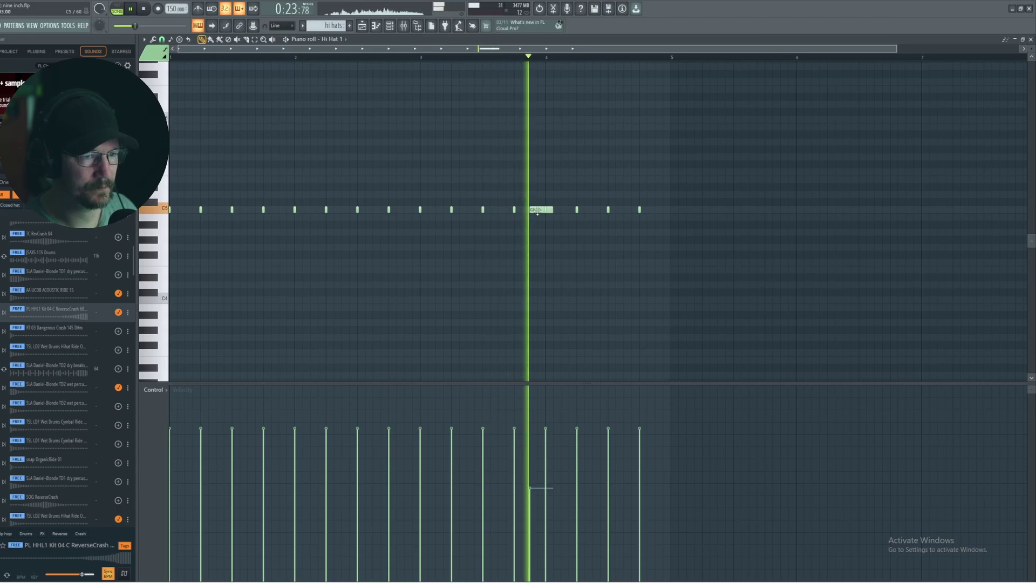
{"action": "left_click_drag", "start_coordinate": [537, 210], "coordinate": [533, 210]}
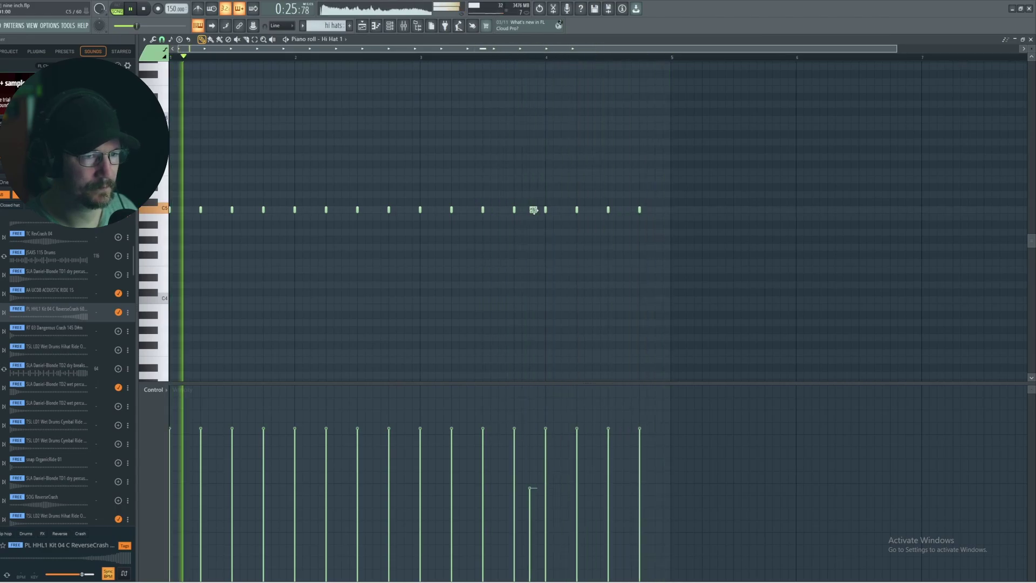
{"action": "left_click", "coordinate": [534, 475]}
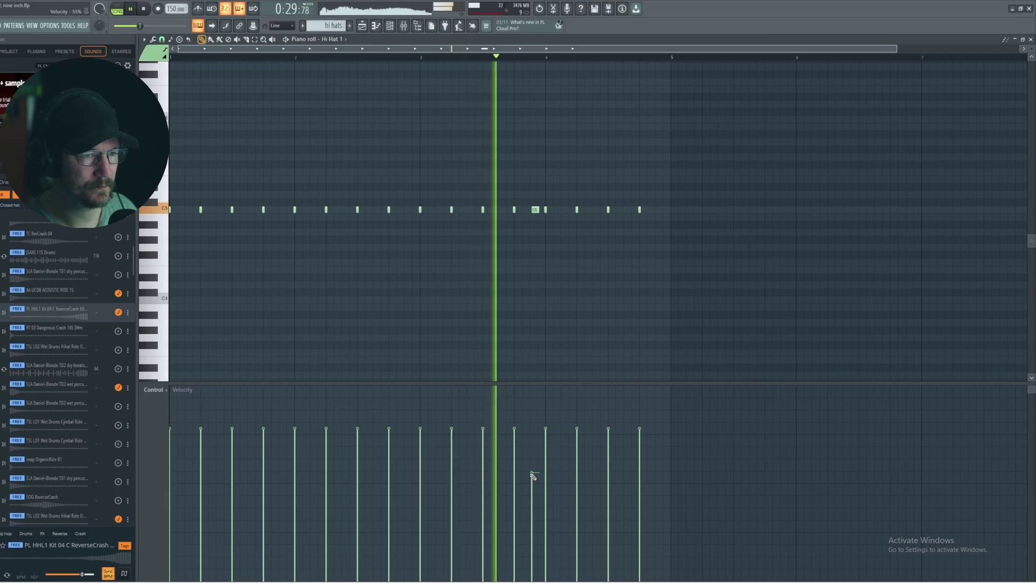
{"action": "key", "text": "F5"}
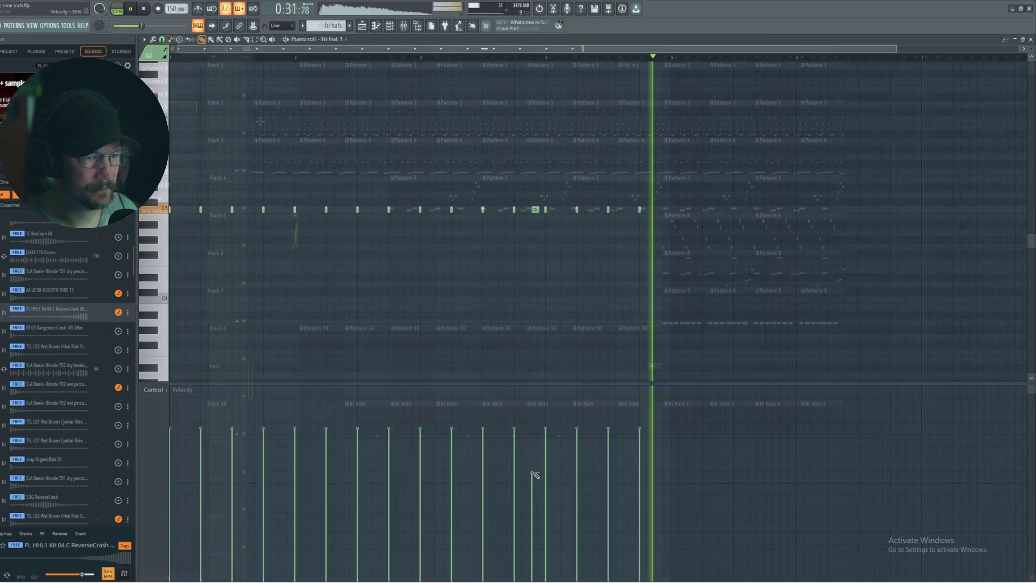
Move the first Pattern 4 clip to Track 11 and consolidate that track to audio from the track start.
{"action": "key", "text": "space"}
{"action": "key", "text": "l"}
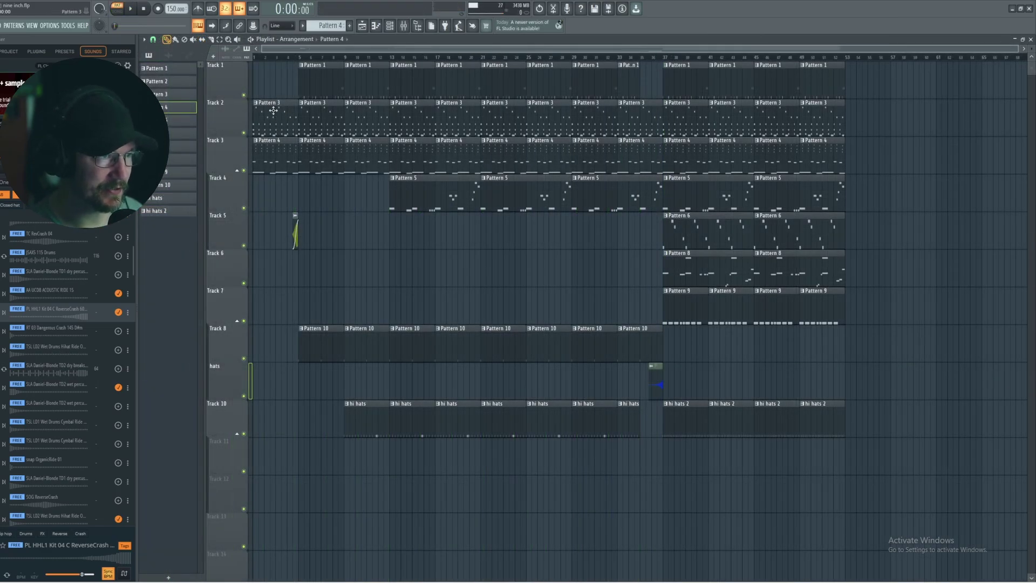
{"action": "left_click_drag", "start_coordinate": [272, 152], "coordinate": [261, 463]}
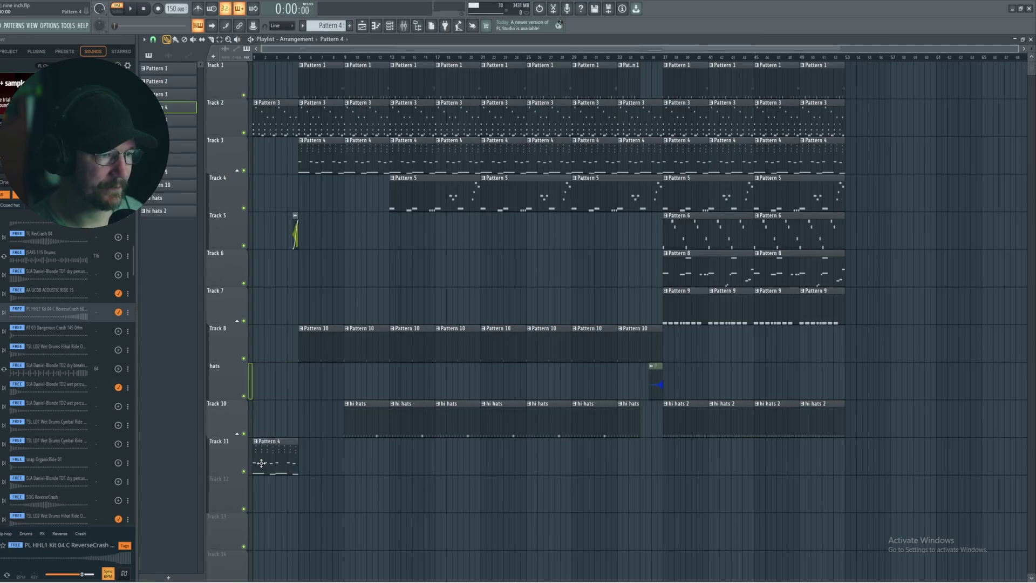
{"action": "right_click", "coordinate": [227, 459]}
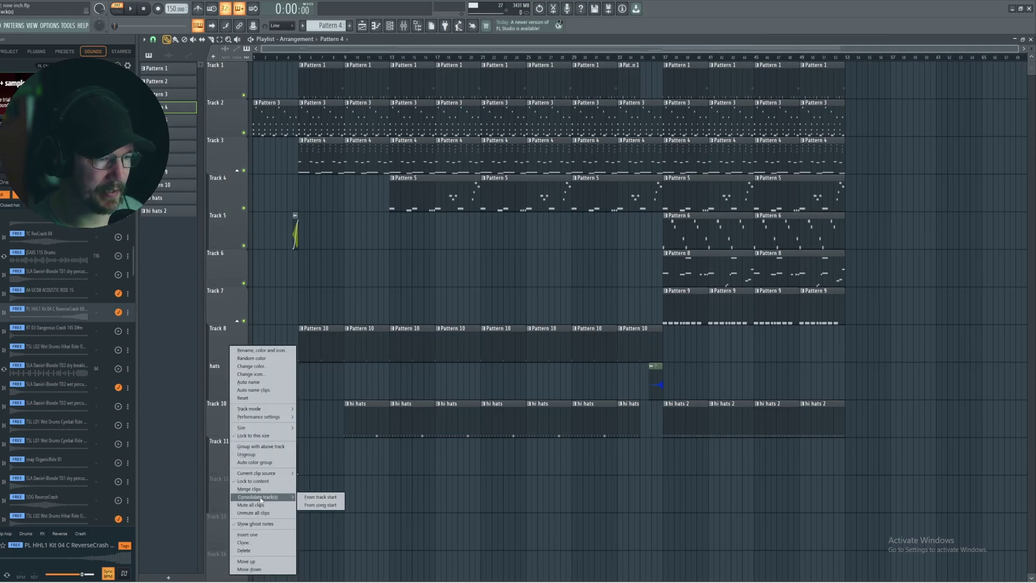
{"action": "left_click", "coordinate": [320, 497]}
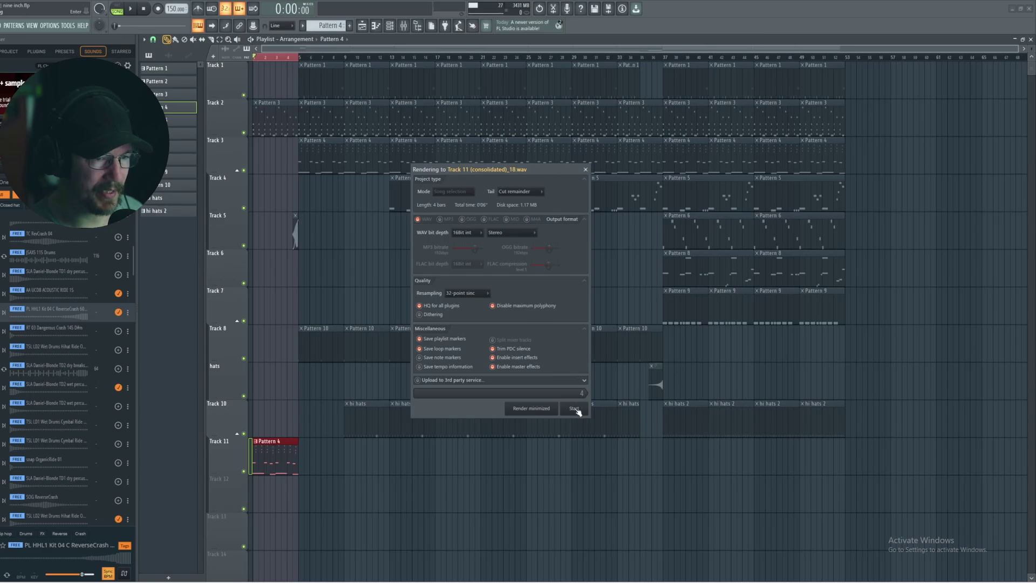
{"action": "left_click", "coordinate": [575, 409]}
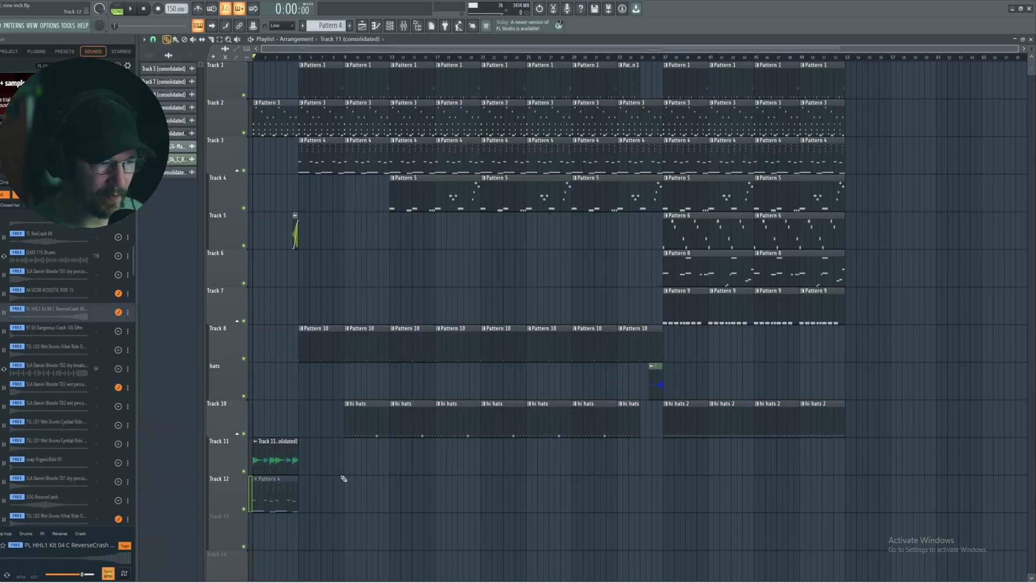
Open the consolidated Track 11 audio clip, set its time-stretching mode to Auto and adjust its pitch.
{"action": "double_click", "coordinate": [287, 459]}
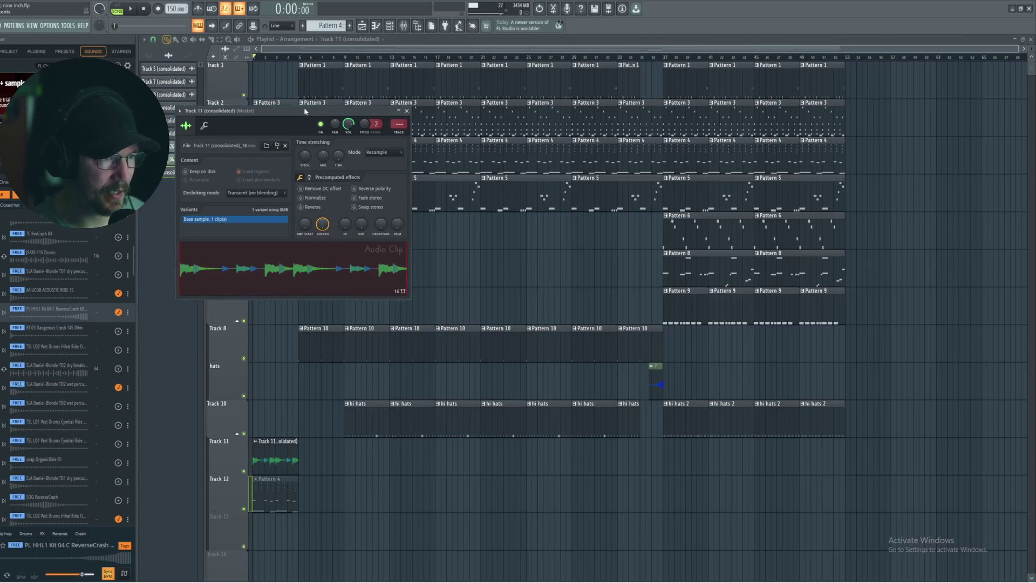
{"action": "left_click_drag", "start_coordinate": [305, 112], "coordinate": [460, 155]}
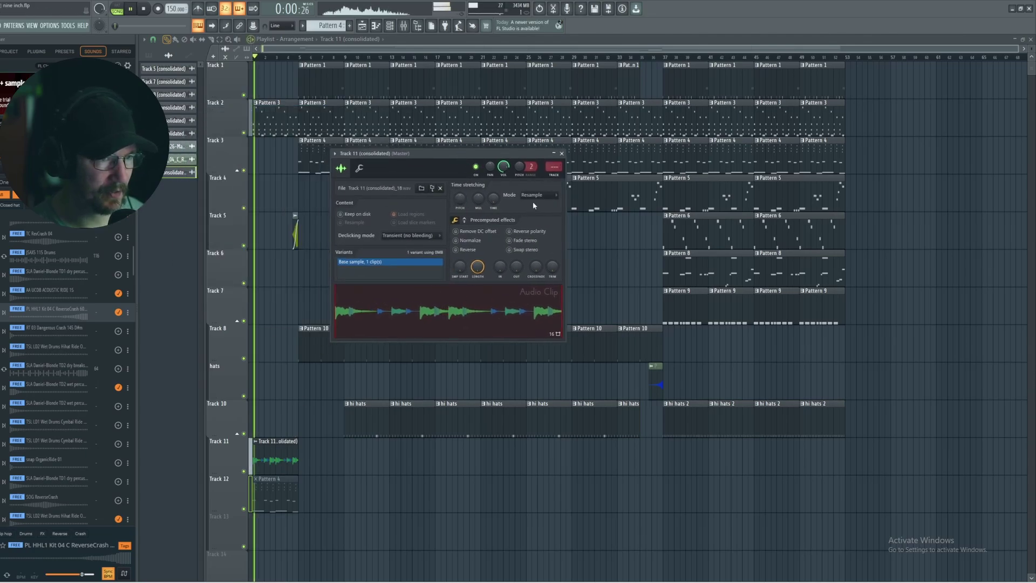
{"action": "key", "text": "space"}
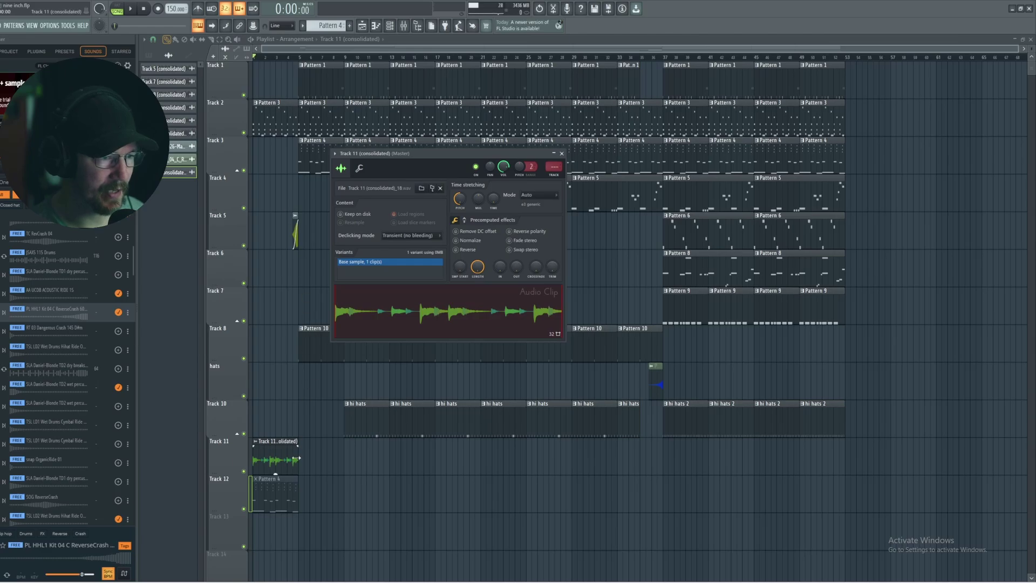
Lower the upper peaking band of Fruity Parametric EQ 2 on Insert 7, shift it higher in frequency, and play the intro.
{"action": "key", "text": "Escape"}
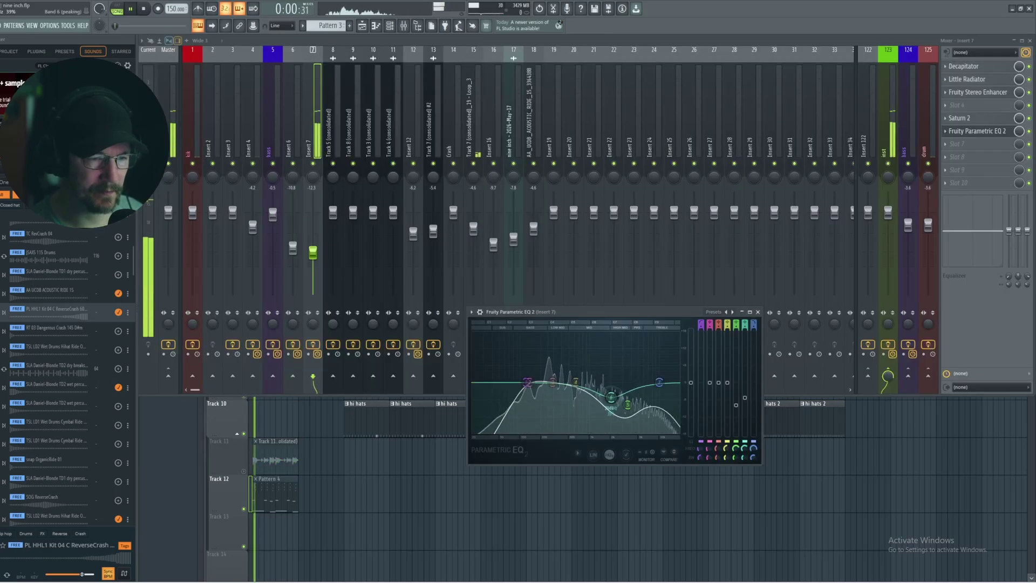
{"action": "left_click_drag", "start_coordinate": [611, 397], "coordinate": [637, 412]}
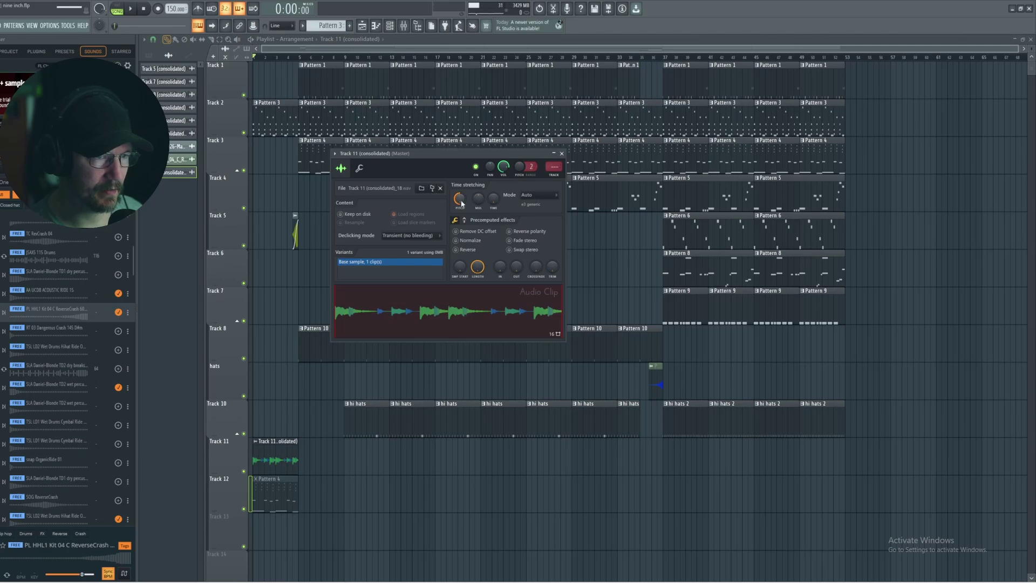
{"action": "key", "text": "space"}
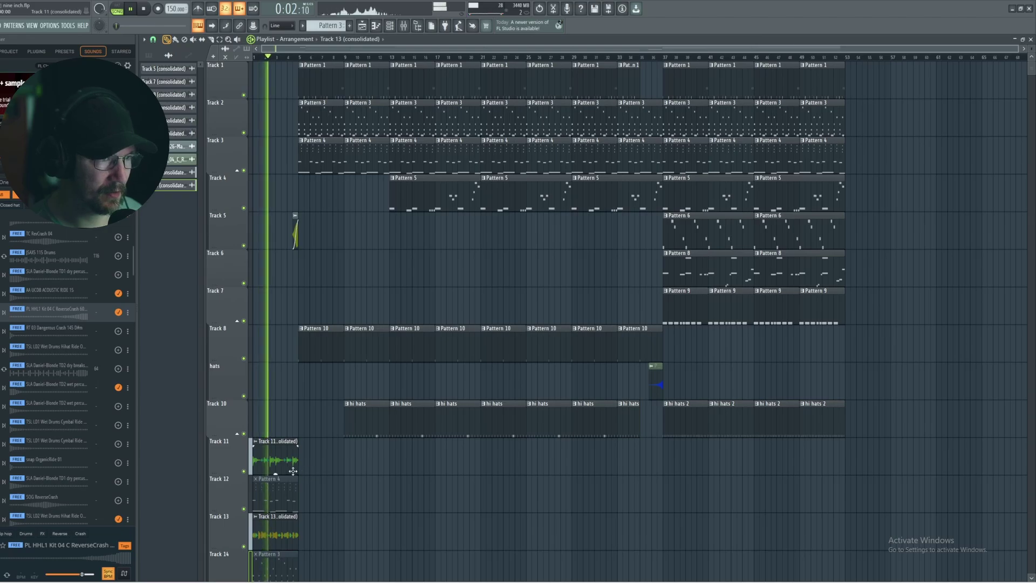
Open the consolidated Track 13 audio clip and route it to mixer track 2.
{"action": "key", "text": "space"}
{"action": "double_click", "coordinate": [272, 533]}
{"action": "left_click", "coordinate": [410, 138]}
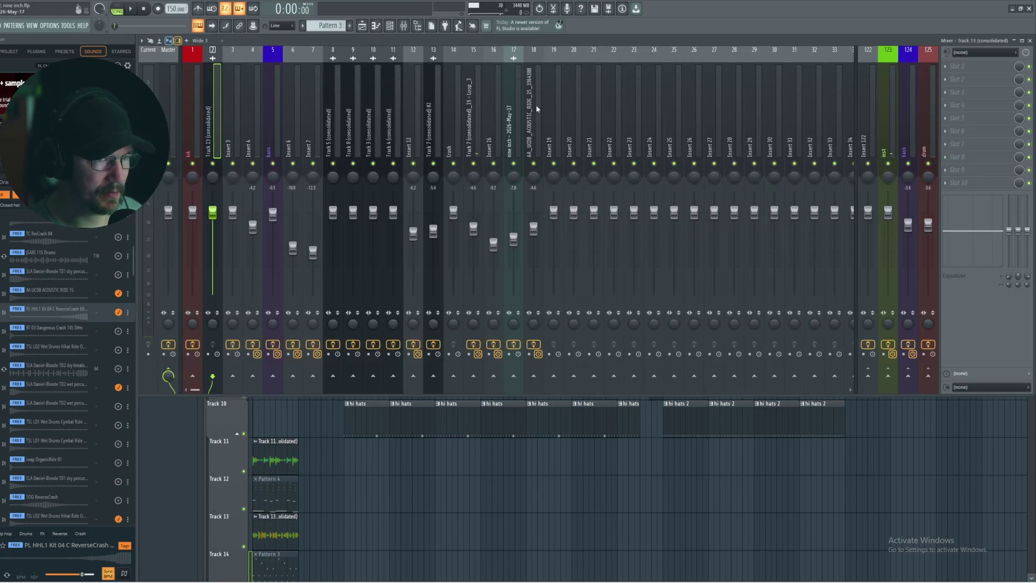
Load Fruity Parametric EQ 2 on mixer track 2 and set its first band's type to High pass.
{"action": "left_click", "coordinate": [959, 69]}
{"action": "left_click", "coordinate": [861, 84]}
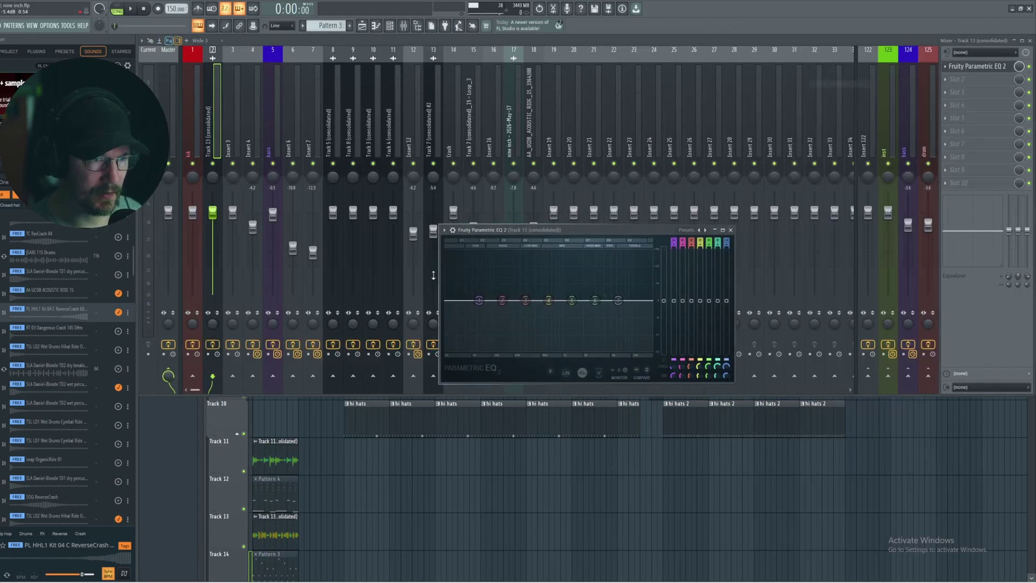
{"action": "right_click", "coordinate": [478, 301]}
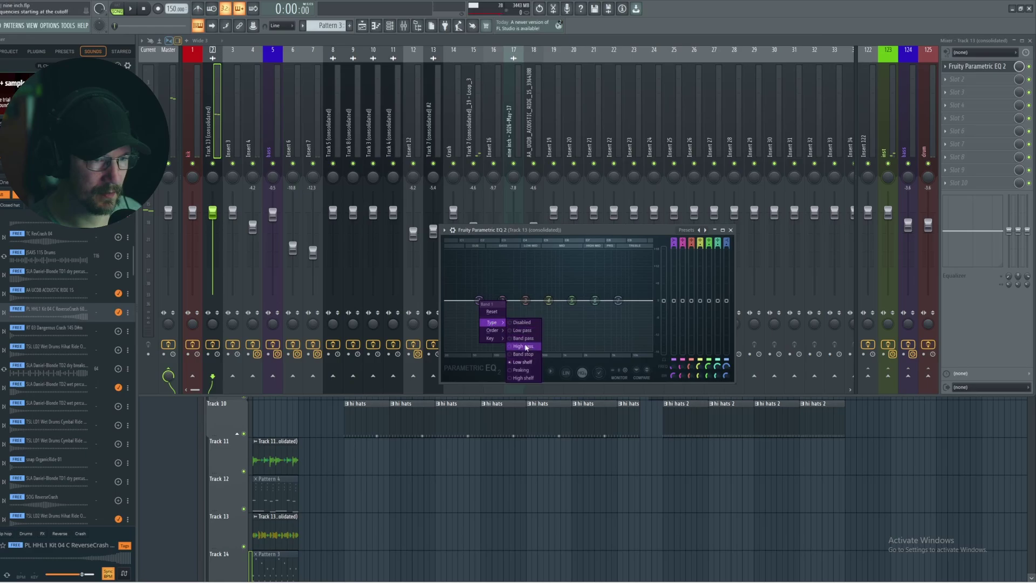
{"action": "left_click", "coordinate": [525, 347]}
Raise the first band's high-pass cutoff and boost band 5 at a slightly higher frequency while the intro plays.
{"action": "key", "text": "space"}
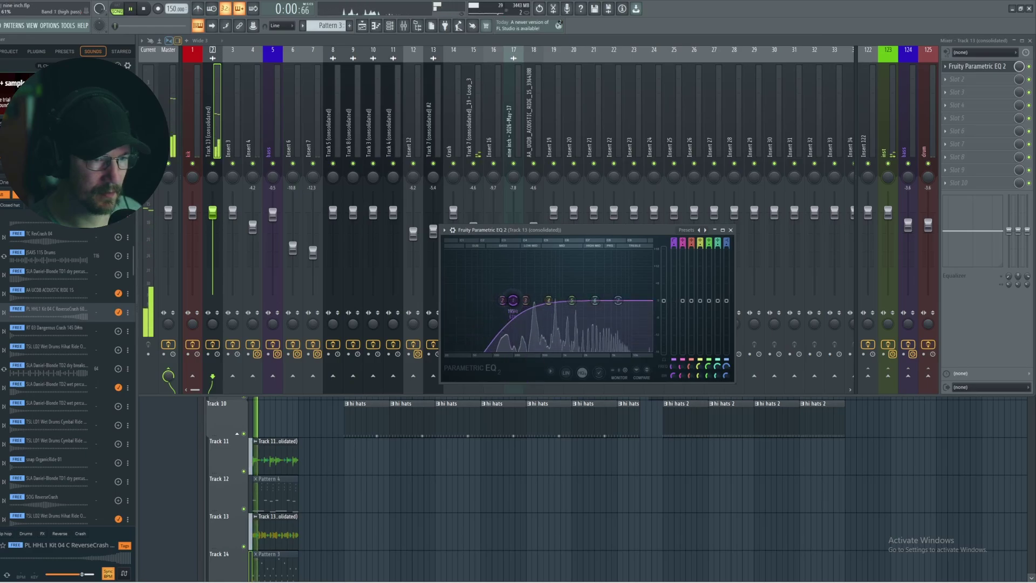
{"action": "mouse_move", "coordinate": [571, 301]}
{"action": "left_mouse_down"}
{"action": "mouse_move", "coordinate": [549, 294]}
{"action": "mouse_move", "coordinate": [580, 286]}
{"action": "left_mouse_up"}
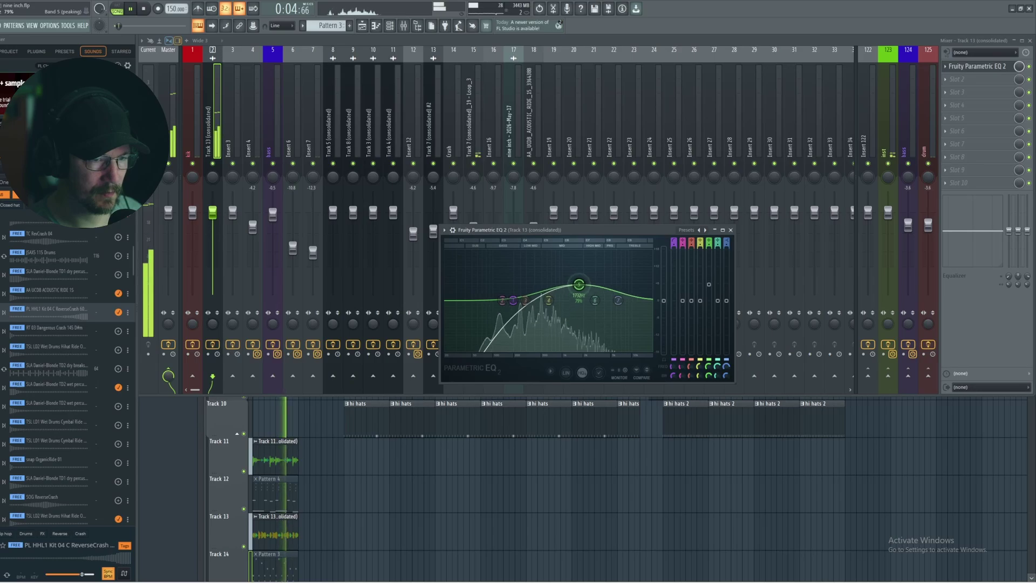
{"action": "key", "text": "space"}
Move the Pattern 3 clip from Track 14 to the start of Track 2 and Pattern 4 from Track 12 to the start of Track 3.
{"action": "key", "text": "F5"}
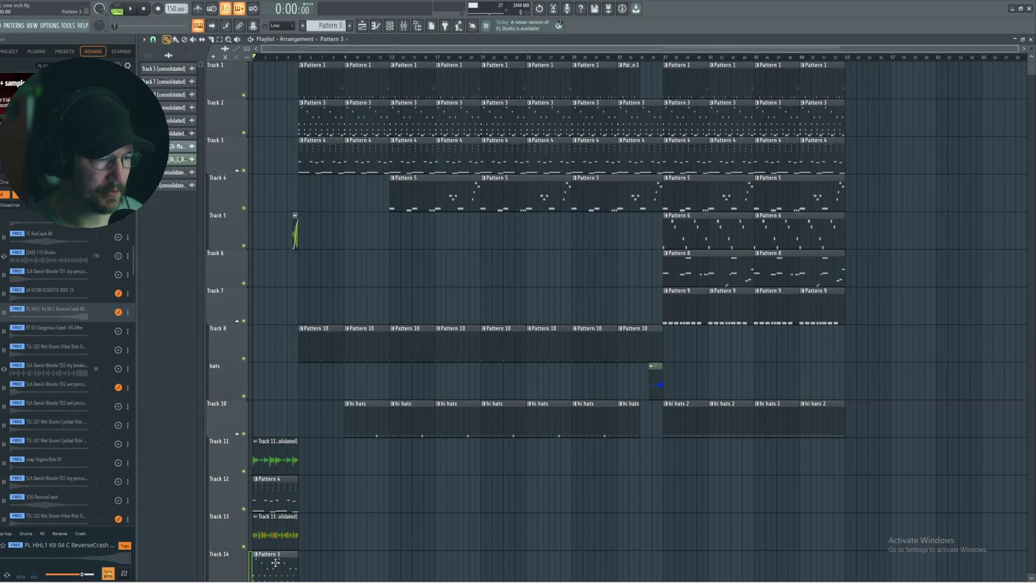
{"action": "left_click_drag", "start_coordinate": [275, 563], "coordinate": [265, 110]}
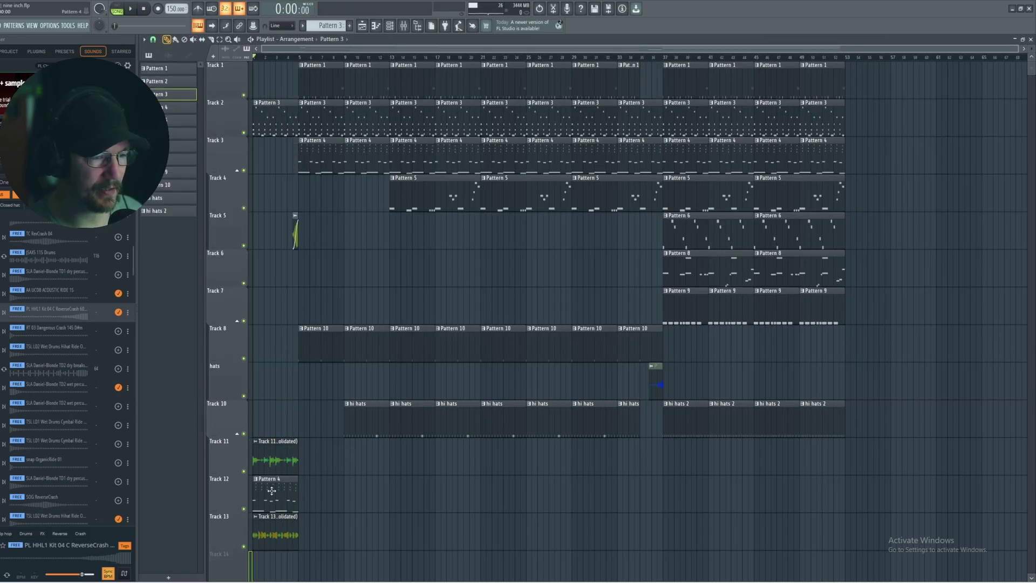
{"action": "left_click_drag", "start_coordinate": [272, 490], "coordinate": [253, 145]}
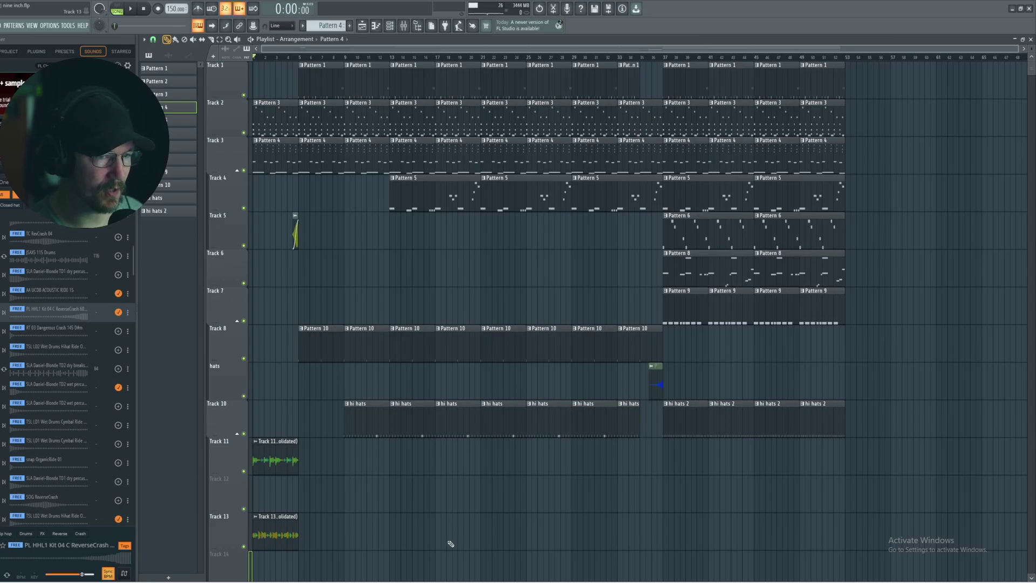
Move the two consolidated audio clips to the end of the arrangement on the hats track and Track 10, and play the intro.
{"action": "left_click_drag", "start_coordinate": [270, 446], "coordinate": [864, 326]}
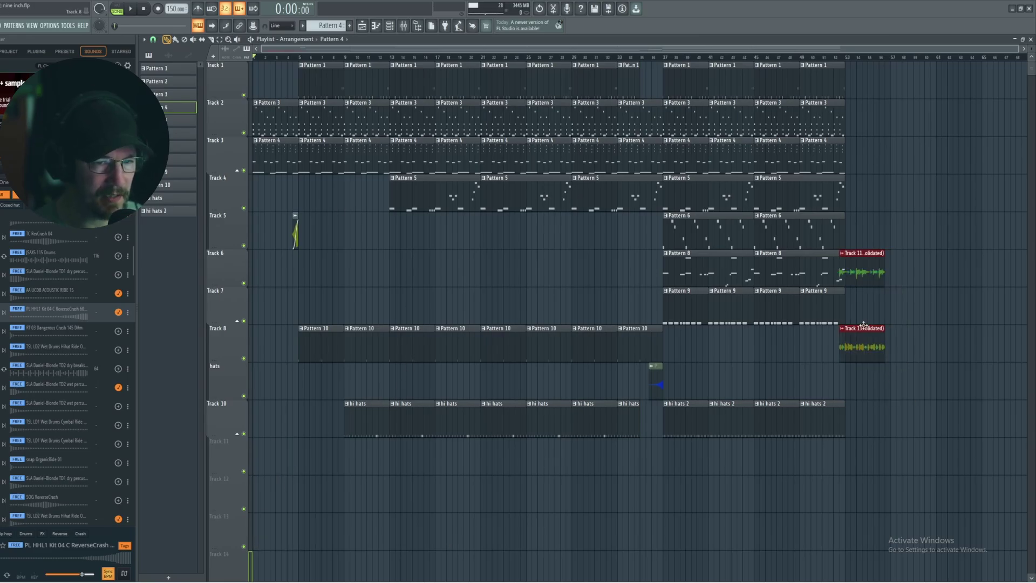
{"action": "left_click_drag", "start_coordinate": [878, 369], "coordinate": [867, 430]}
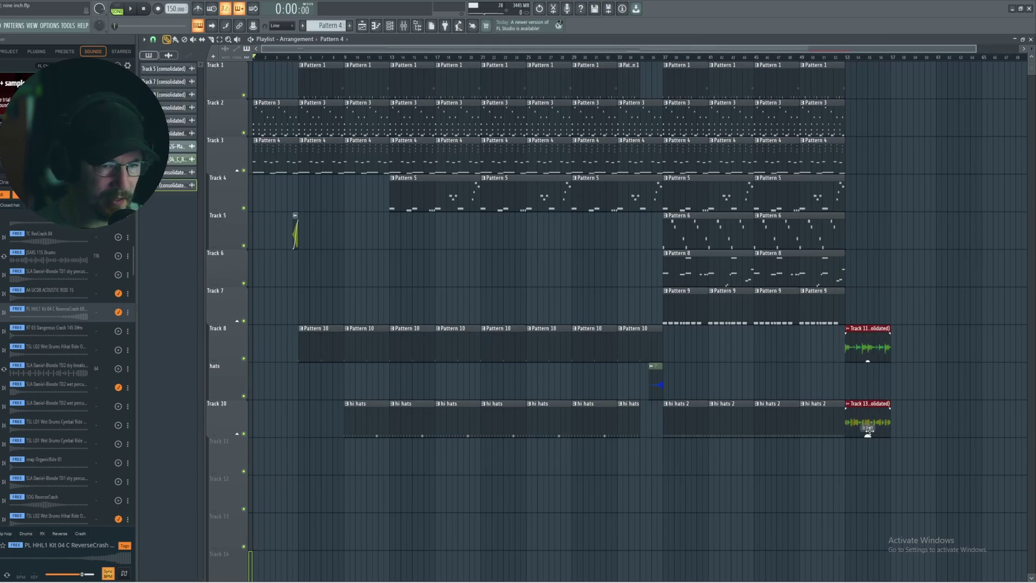
{"action": "left_click_drag", "start_coordinate": [857, 356], "coordinate": [856, 385]}
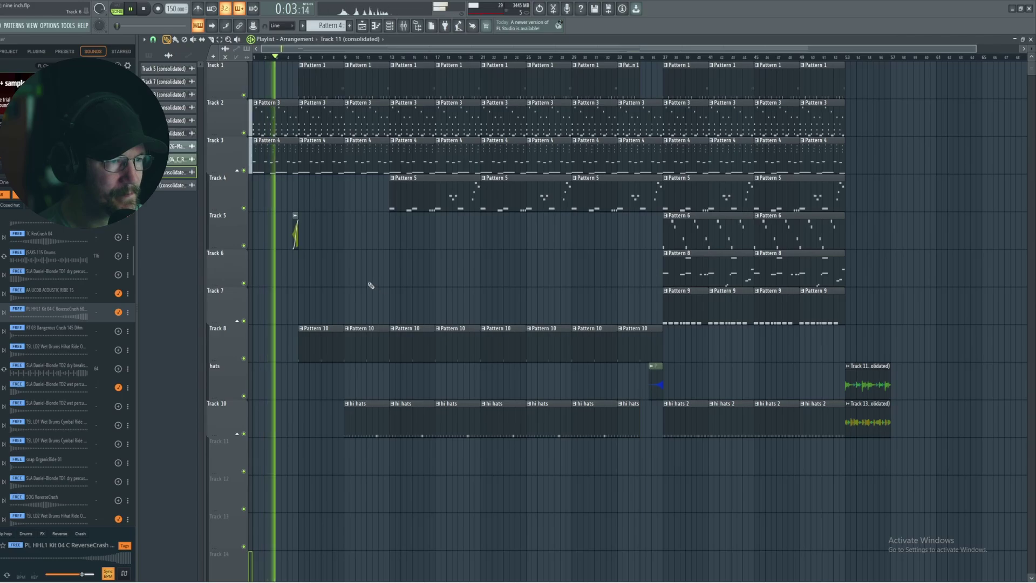
{"action": "key", "text": "space"}
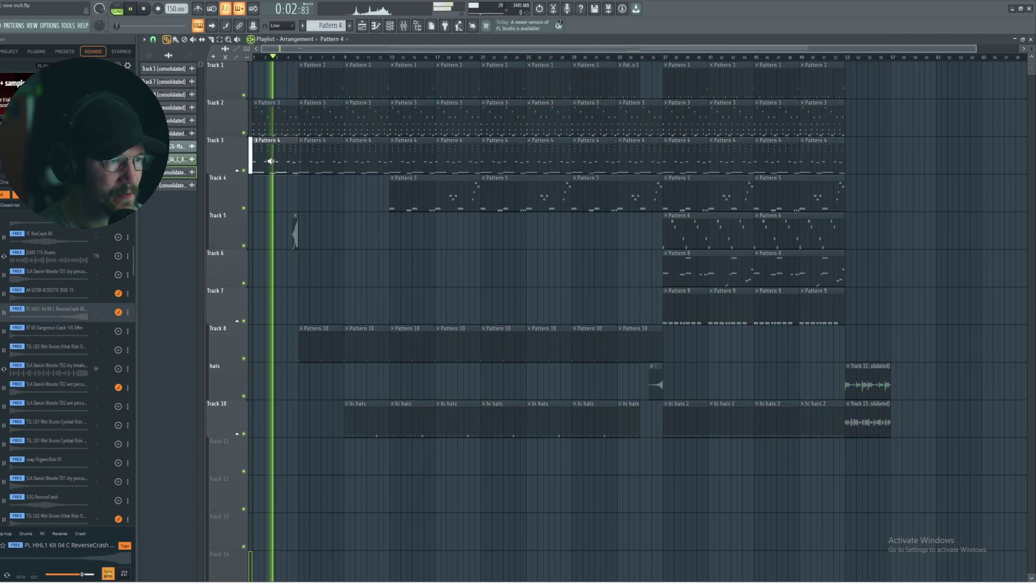
Try Pattern 3's notes an octave higher and an octave lower in the piano roll, and return them to their original octave.
{"action": "double_click", "coordinate": [270, 128]}
{"action": "left_click_drag", "start_coordinate": [717, 337], "coordinate": [869, 333]}
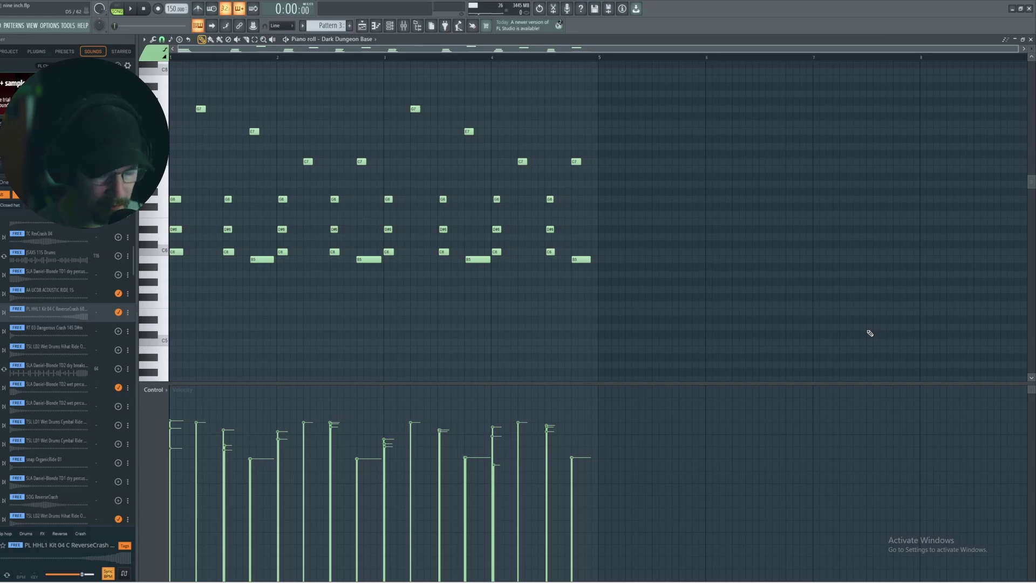
{"action": "key", "text": "ctrl+Up"}
{"action": "key", "text": "space"}
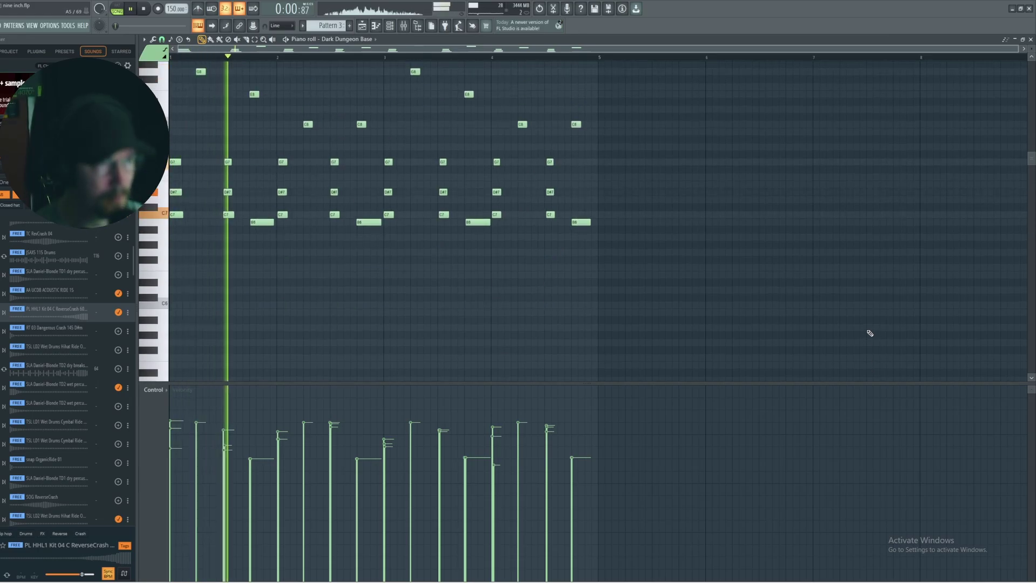
{"action": "key", "text": "ctrl+Down"}
{"action": "key", "text": "space"}
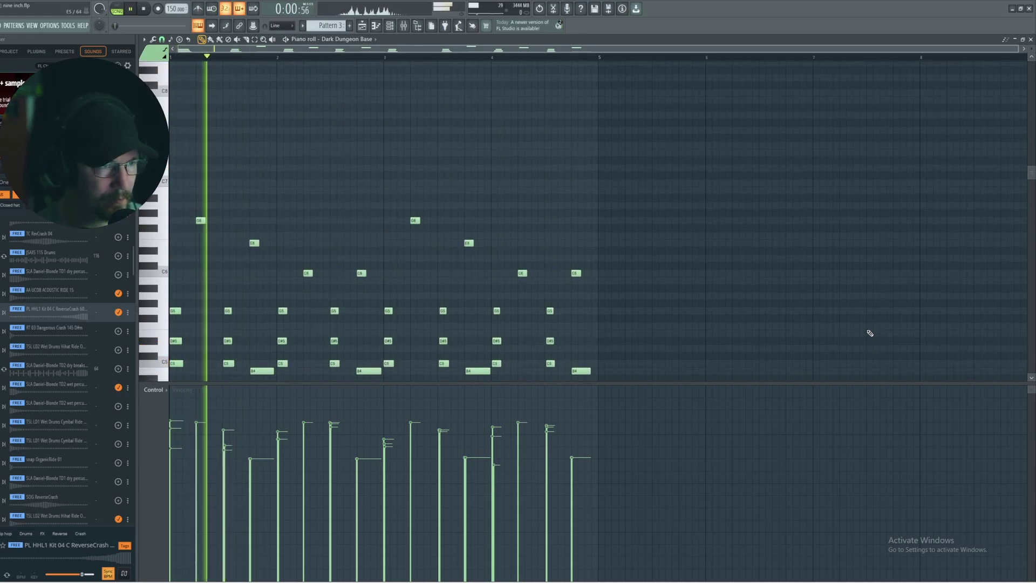
{"action": "key", "text": "space"}
{"action": "key", "text": "space"}
{"action": "key", "text": "space"}
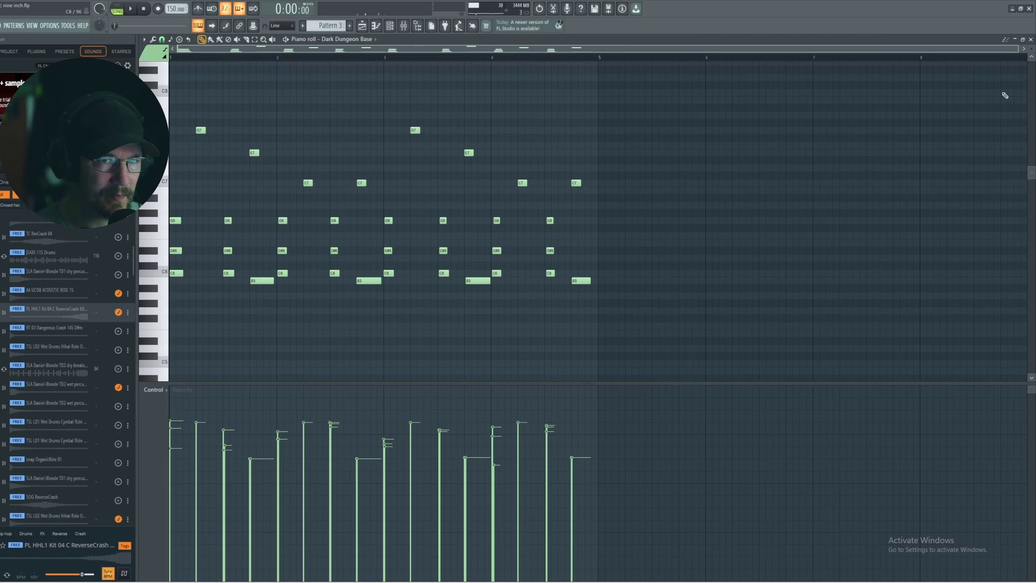
{"action": "left_click", "coordinate": [1030, 40]}
Extend the arrangement from bar 53 with copies of both sections, using the two consolidated audio clips on Tracks 2 and 3 in the first.
{"action": "left_click", "coordinate": [427, 27]}
{"action": "key", "text": "space"}
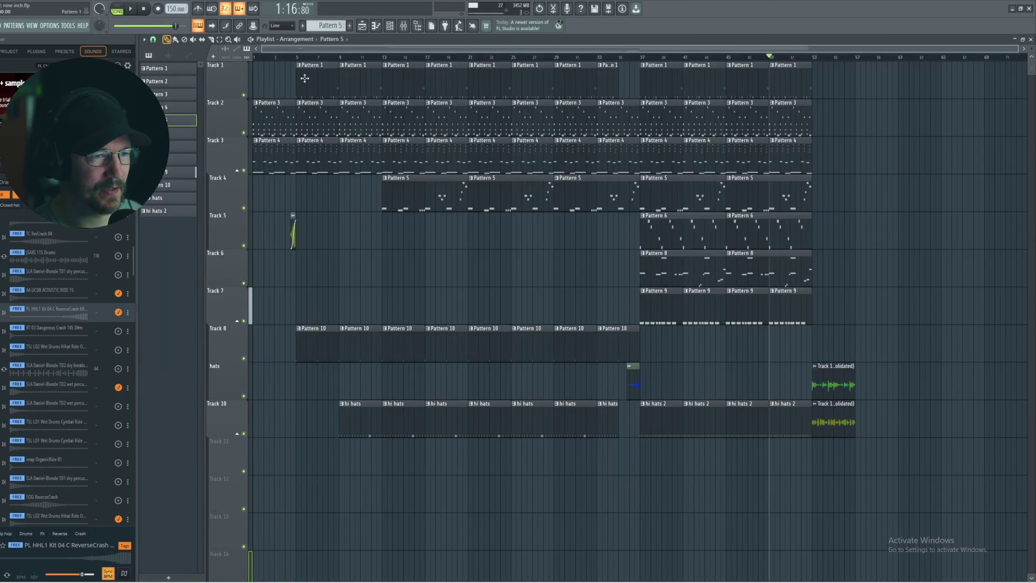
{"action": "left_click_drag", "start_coordinate": [305, 78], "coordinate": [627, 91]}
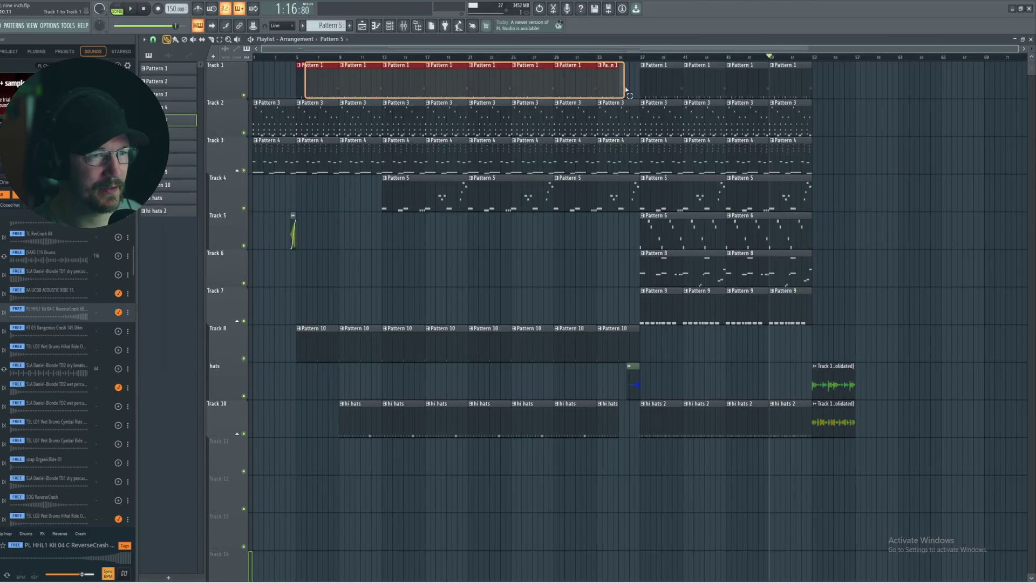
{"action": "left_click_drag", "start_coordinate": [614, 174], "coordinate": [334, 433]}
{"action": "key", "text": "ctrl+b"}
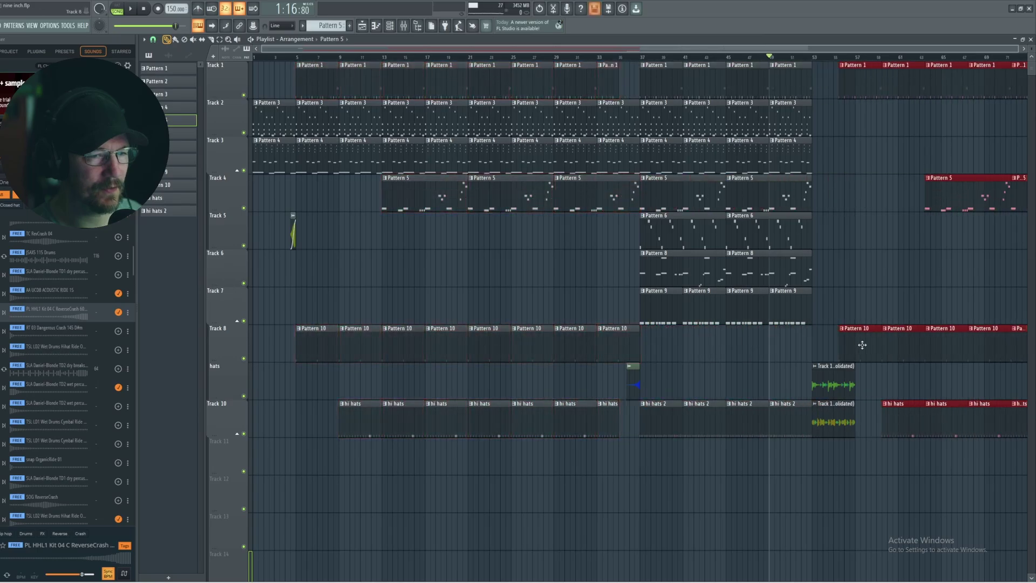
{"action": "scroll", "coordinate": [754, 273], "scroll_direction": "right", "scroll_amount": 3}
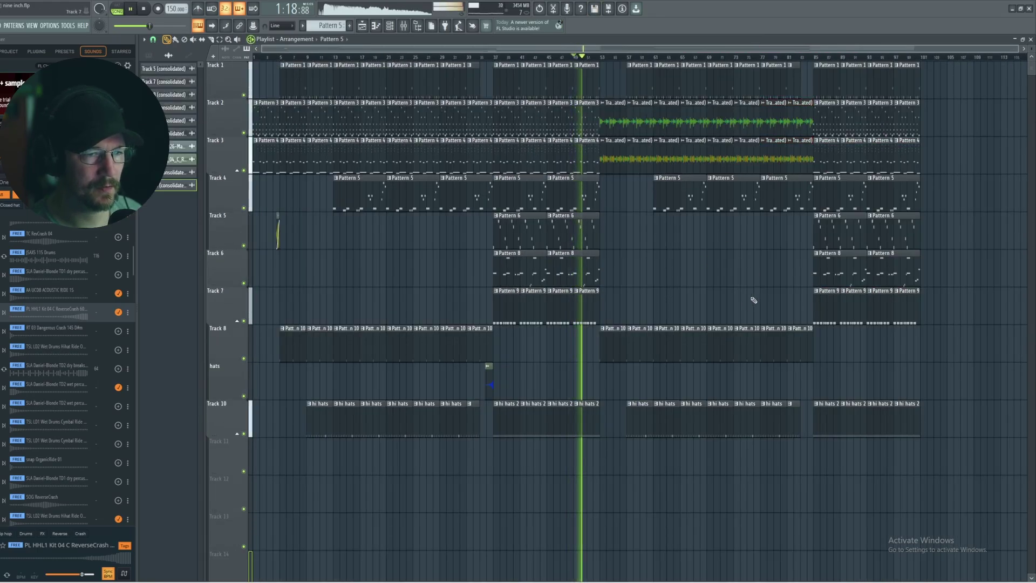
Play the transition into the repeated section from 1:16:80 and undo the last playlist edit.
{"action": "mouse_move", "coordinate": [752, 296]}
{"action": "left_mouse_down"}
{"action": "mouse_move", "coordinate": [708, 310]}
{"action": "mouse_move", "coordinate": [765, 301]}
{"action": "left_mouse_up"}
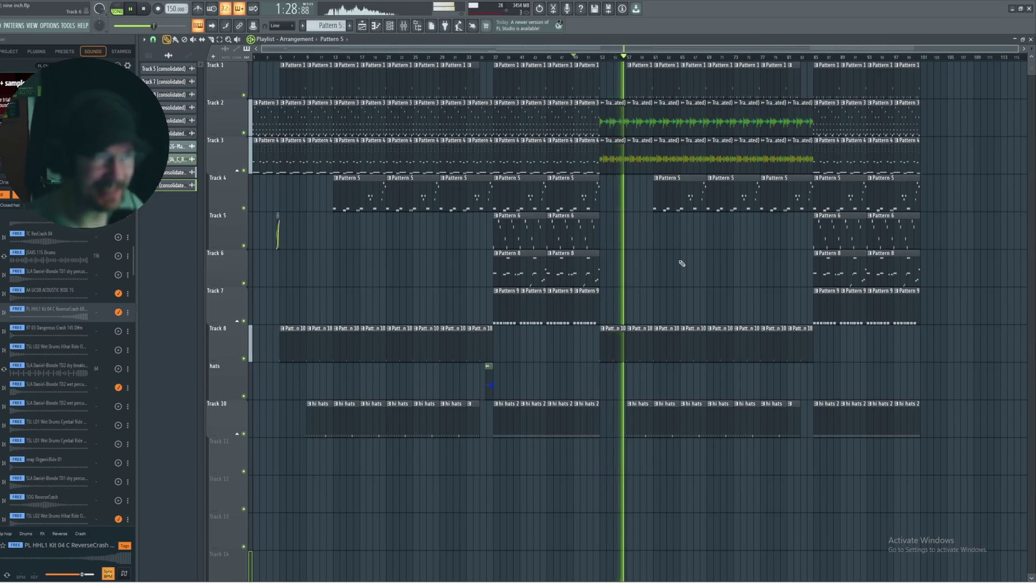
{"action": "key", "text": "space"}
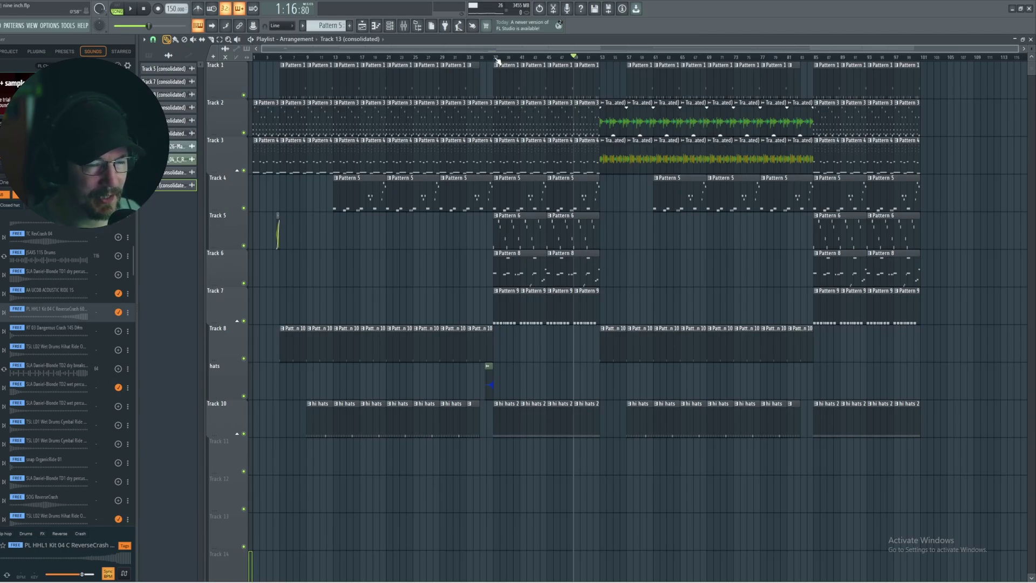
{"action": "key", "text": "ctrl+z"}
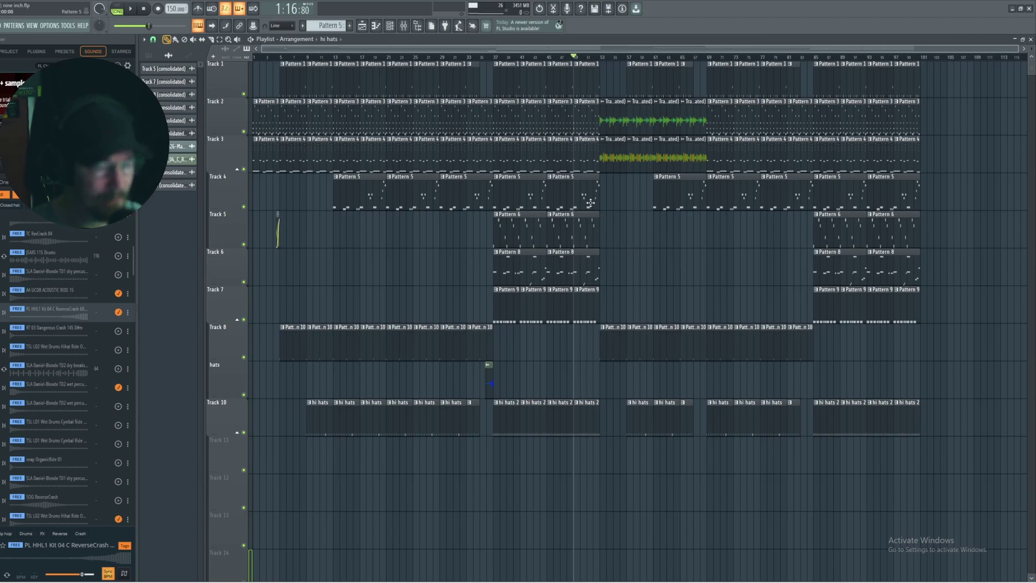
Place a Pattern 8 clip on Track 12 at bar 37 and consolidate that track to audio from the track start.
{"action": "left_click", "coordinate": [495, 57]}
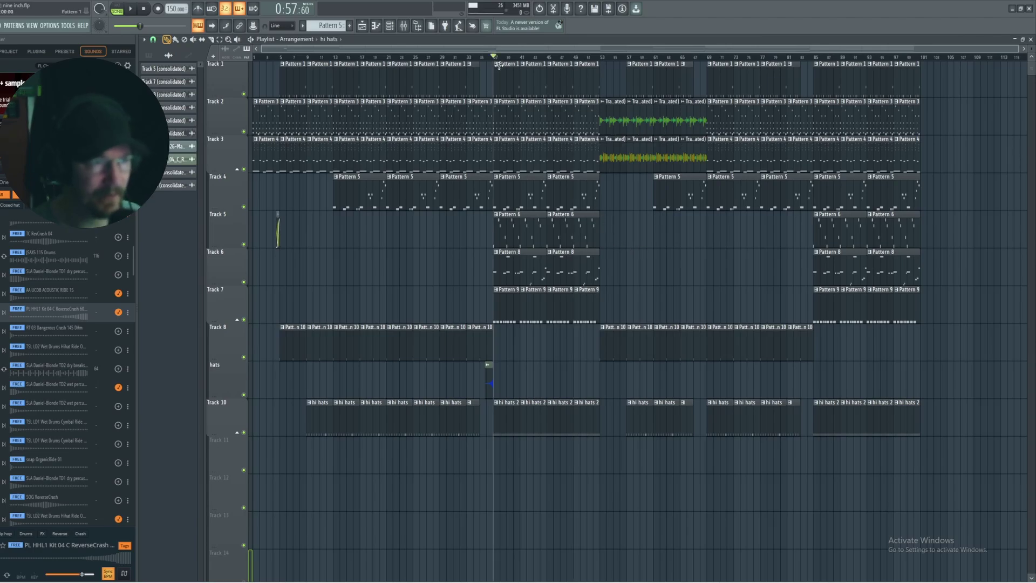
{"action": "left_click", "coordinate": [496, 488]}
{"action": "right_click", "coordinate": [239, 478]}
{"action": "mouse_move", "coordinate": [264, 496]}
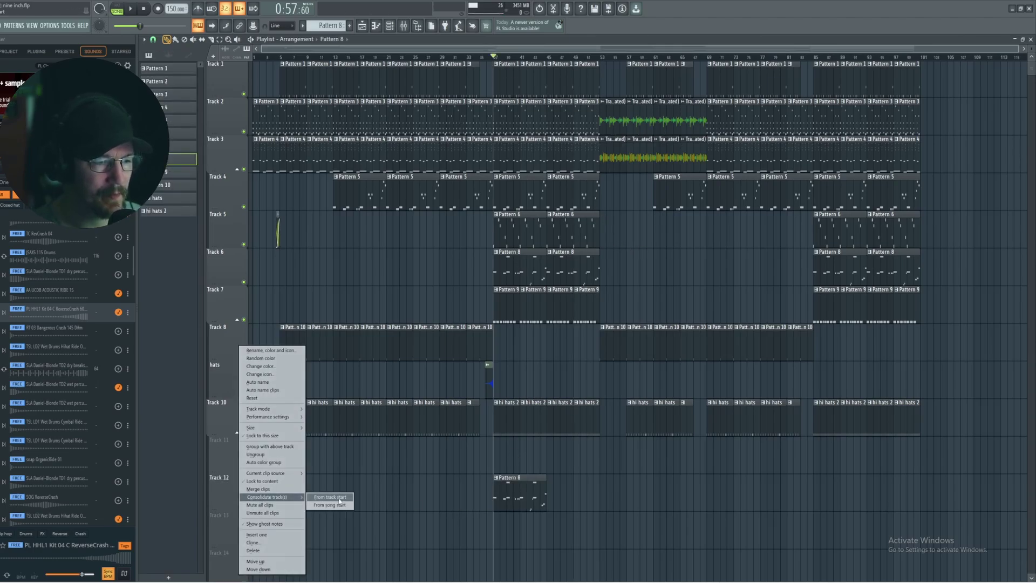
{"action": "left_click", "coordinate": [339, 497]}
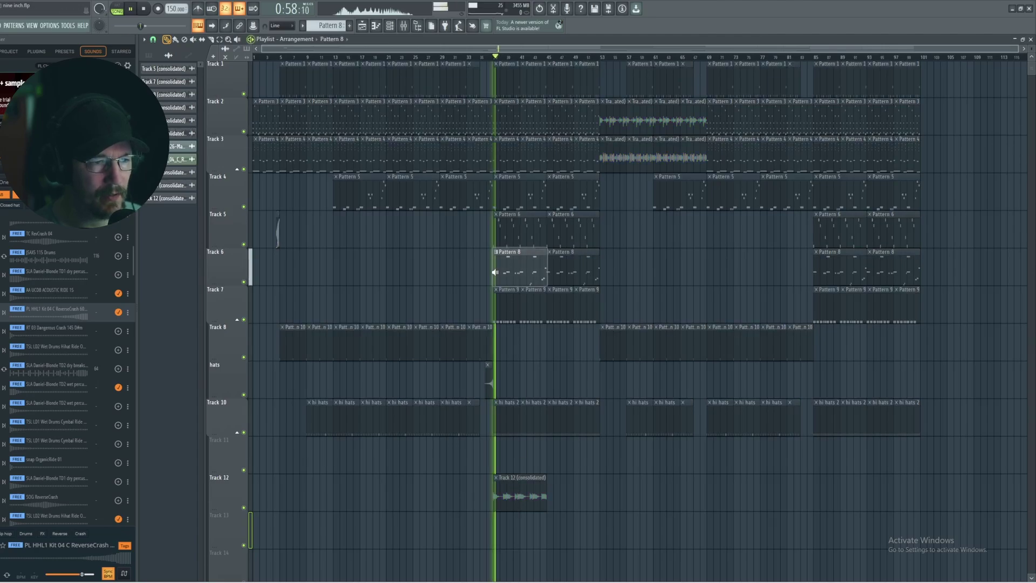
Set the Track 12 audio clip's time-stretching to Auto, lower its pitch and audition it with Track 6's first Pattern 8 clip temporarily removed.
{"action": "right_click", "coordinate": [517, 272]}
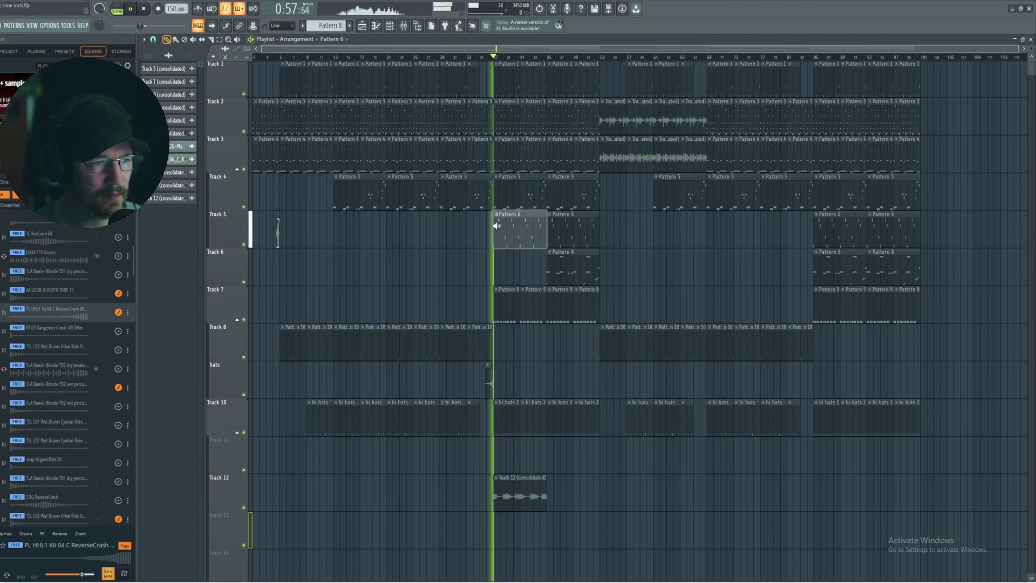
{"action": "double_click", "coordinate": [504, 485]}
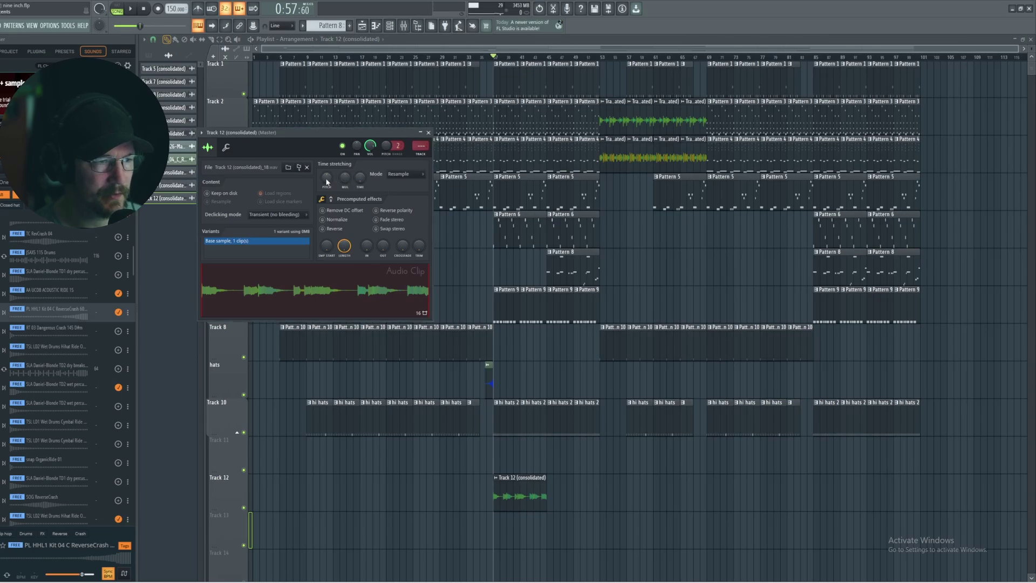
{"action": "scroll", "coordinate": [326, 178], "scroll_direction": "down", "scroll_amount": 2}
{"action": "key", "text": "space"}
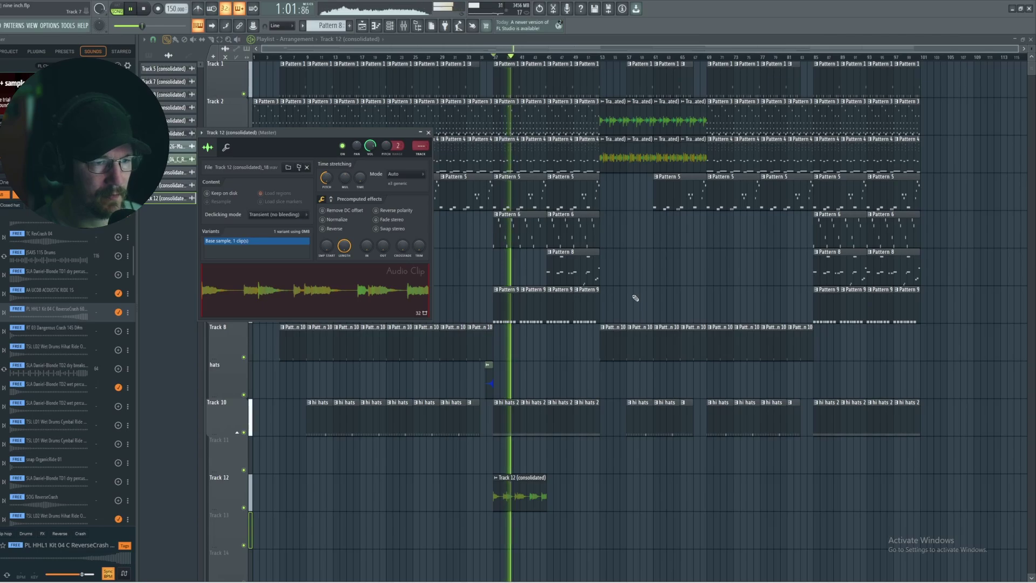
{"action": "key", "text": "space"}
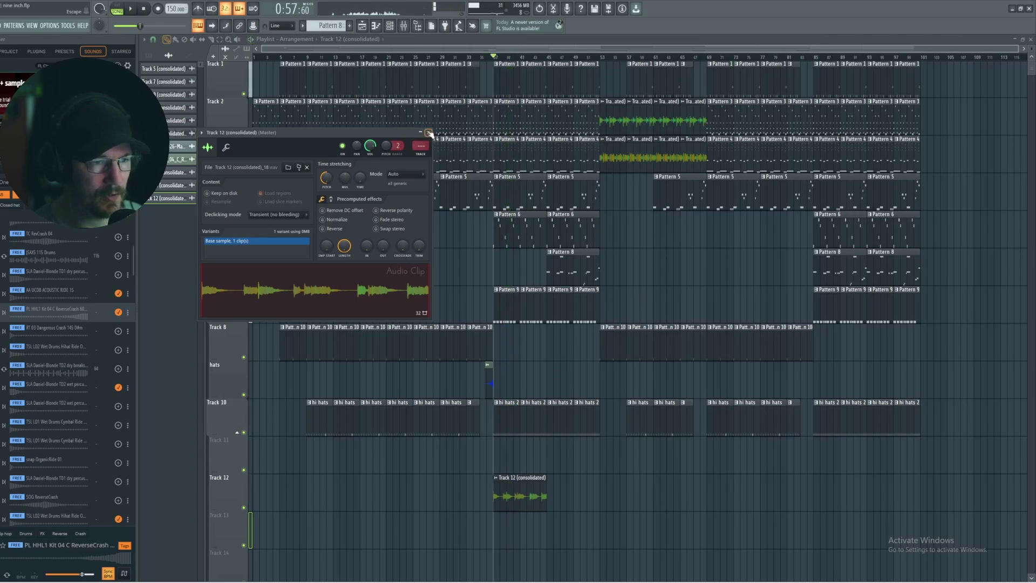
{"action": "left_click", "coordinate": [599, 281]}
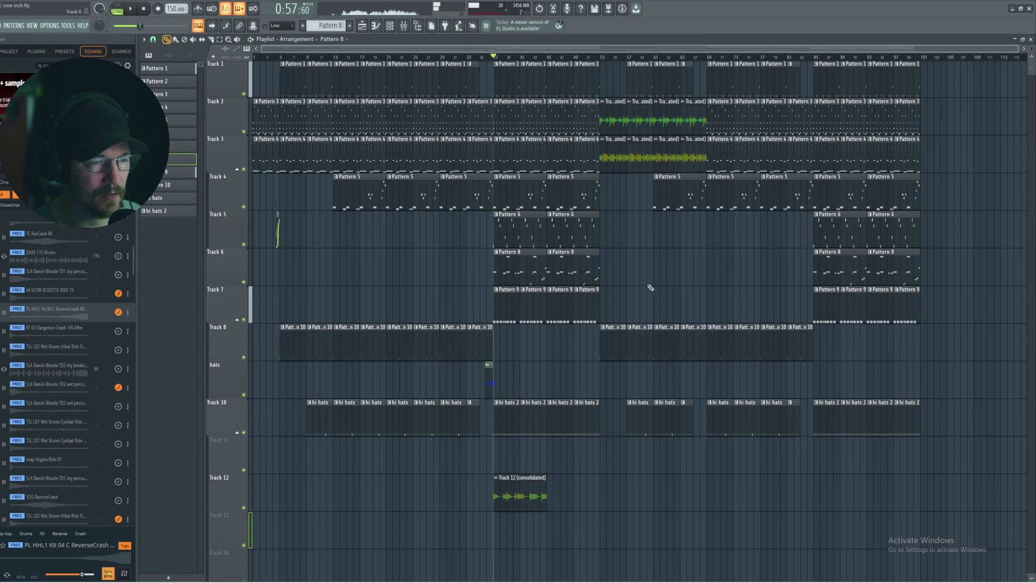
Route the consolidated Track 12 audio clip to mixer track 19 and load Fruity Parametric EQ 2 there.
{"action": "left_click", "coordinate": [496, 477]}
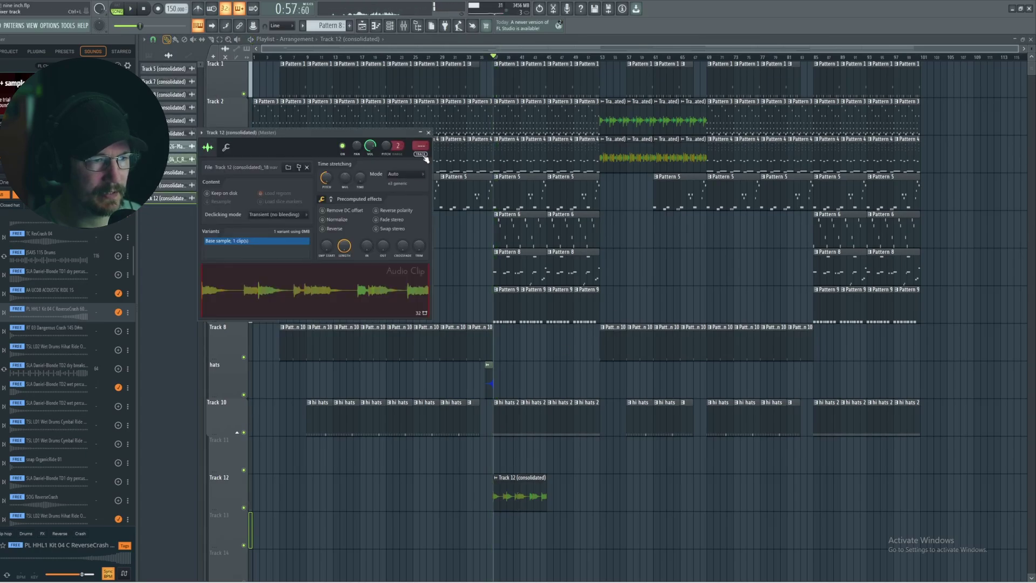
{"action": "key", "text": "F9"}
{"action": "left_click", "coordinate": [957, 66]}
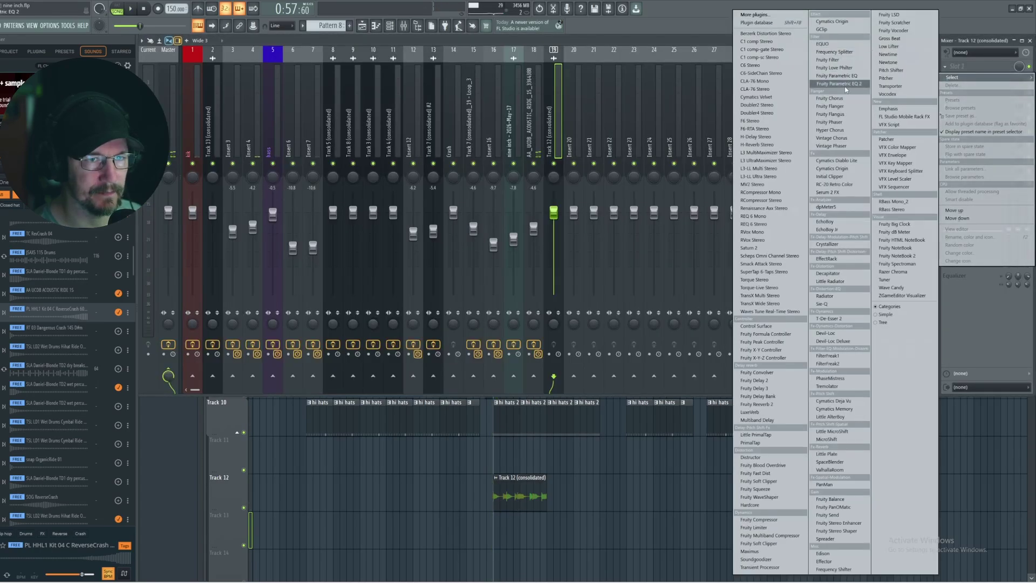
{"action": "left_click", "coordinate": [768, 119]}
{"action": "left_click_drag", "start_coordinate": [484, 241], "coordinate": [505, 207]}
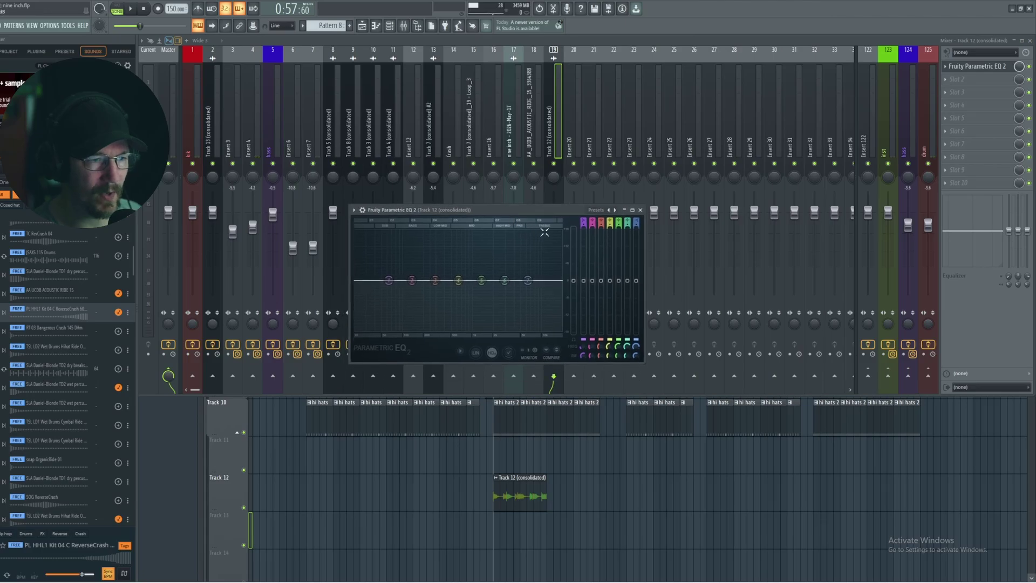
Set the Track 12 audio clip's level to 5.9 dB and place a copy directly after it while the section plays.
{"action": "key", "text": "F9"}
{"action": "key", "text": "space"}
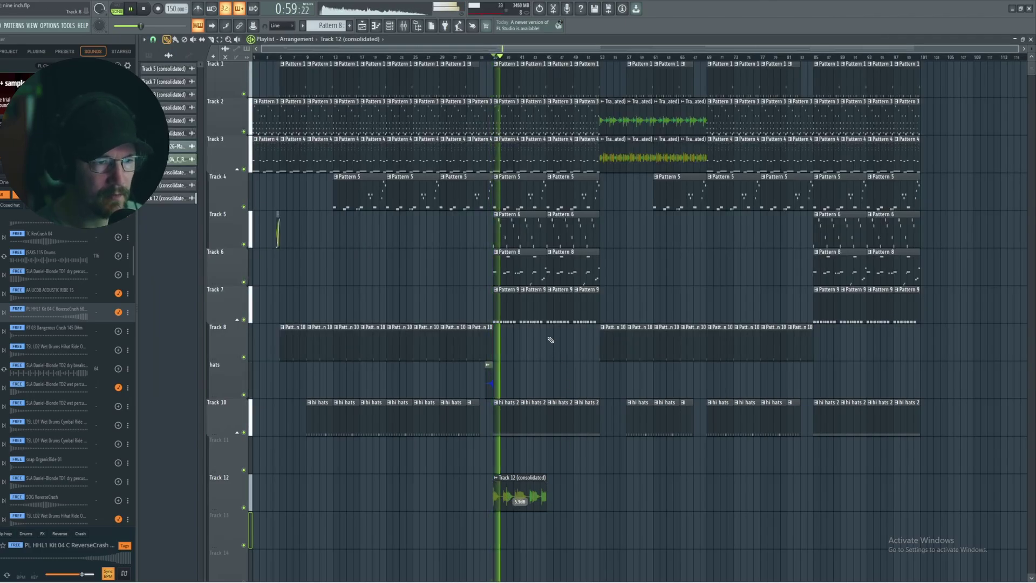
{"action": "left_click", "coordinate": [550, 492]}
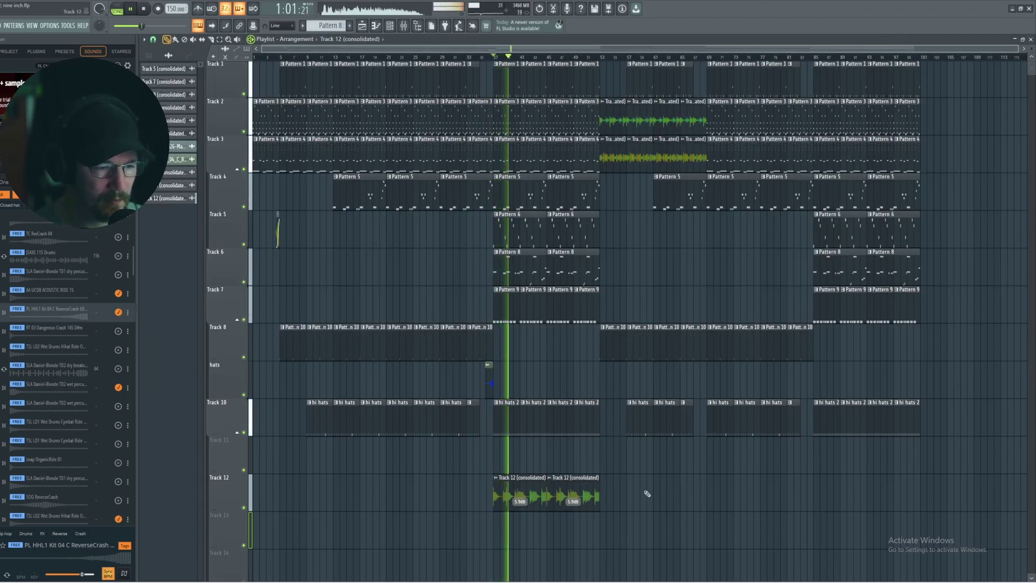
Delete the first consolidated clip on Track 12 and lower the remaining clip's level to 3.5 dB while listening.
{"action": "key", "text": "space"}
{"action": "right_click", "coordinate": [528, 488]}
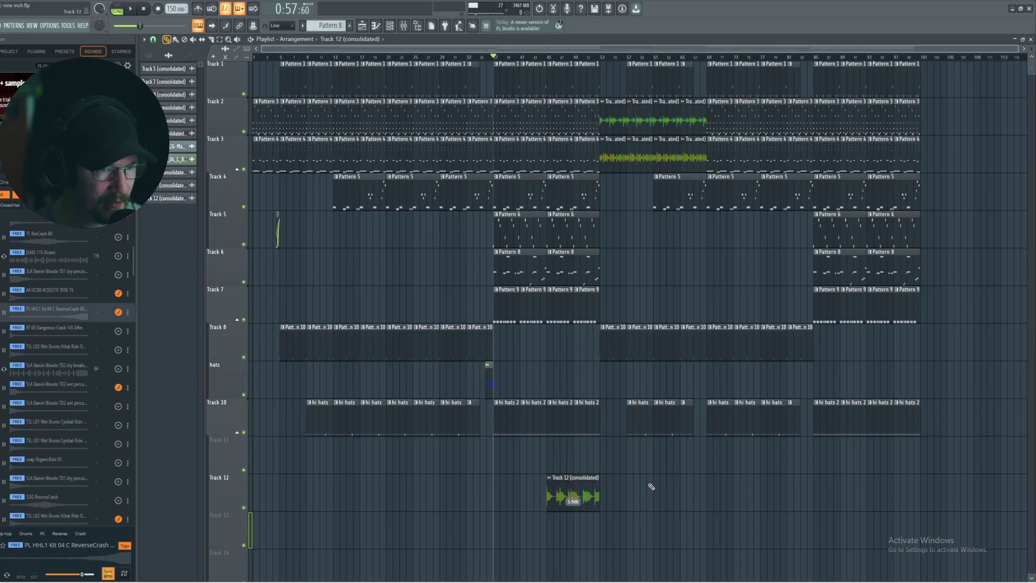
{"action": "key", "text": "space"}
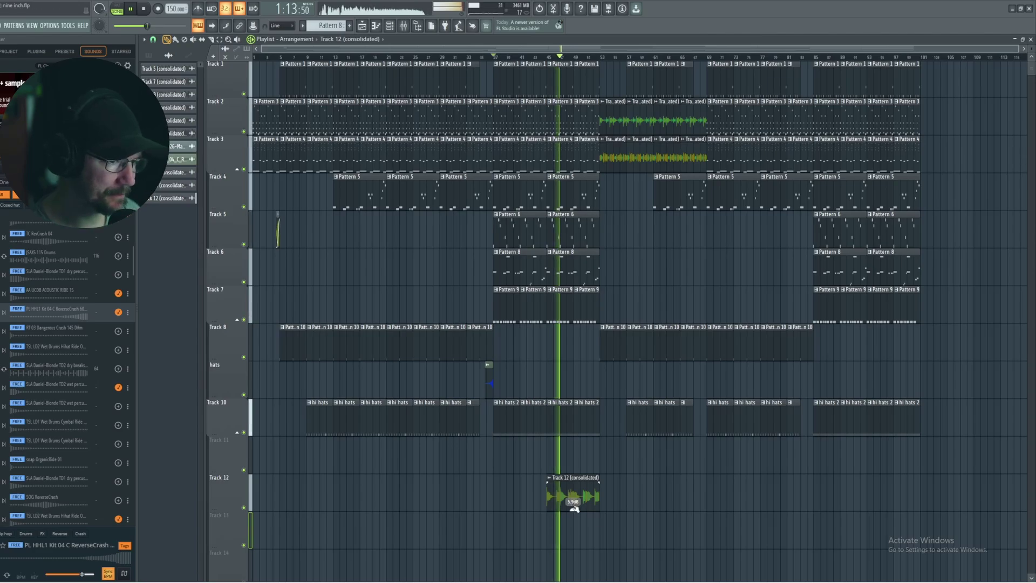
{"action": "left_click_drag", "start_coordinate": [573, 510], "coordinate": [573, 512]}
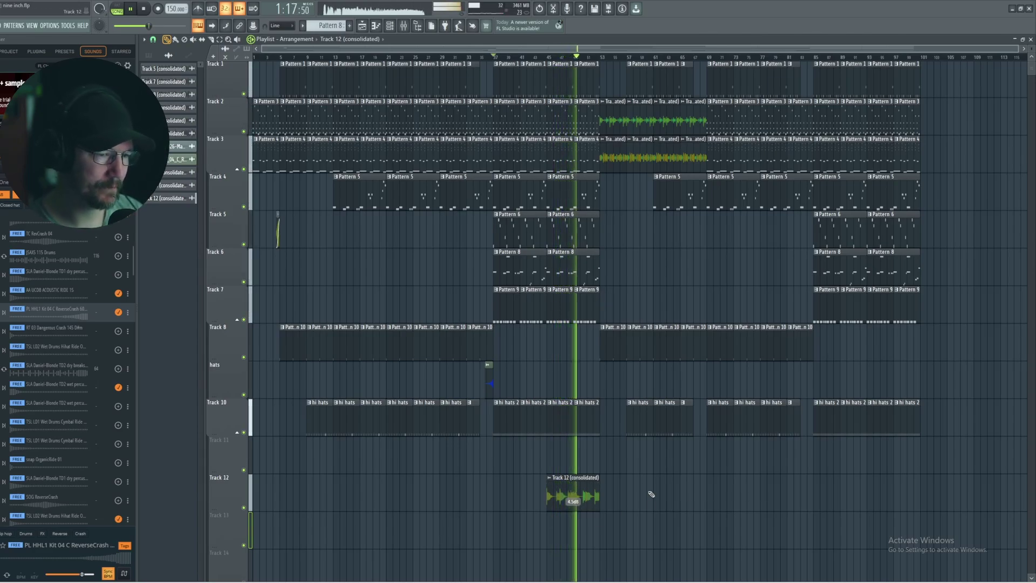
{"action": "left_click_drag", "start_coordinate": [573, 509], "coordinate": [573, 513]}
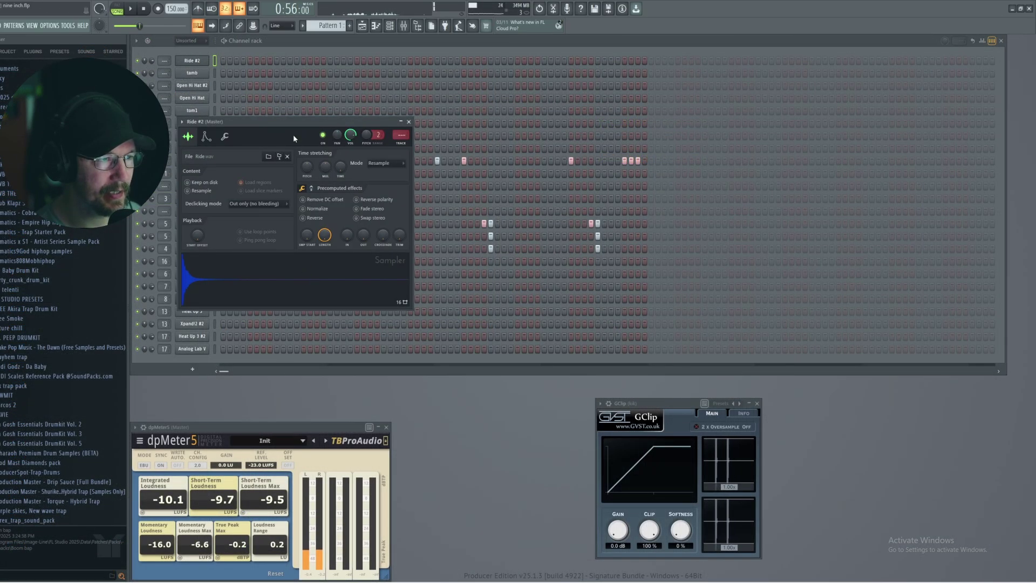
Pick Pattern 10 from its clip on Track 7 of the playlist and return to the channel rack to edit it.
{"action": "left_click_drag", "start_coordinate": [261, 130], "coordinate": [291, 267]}
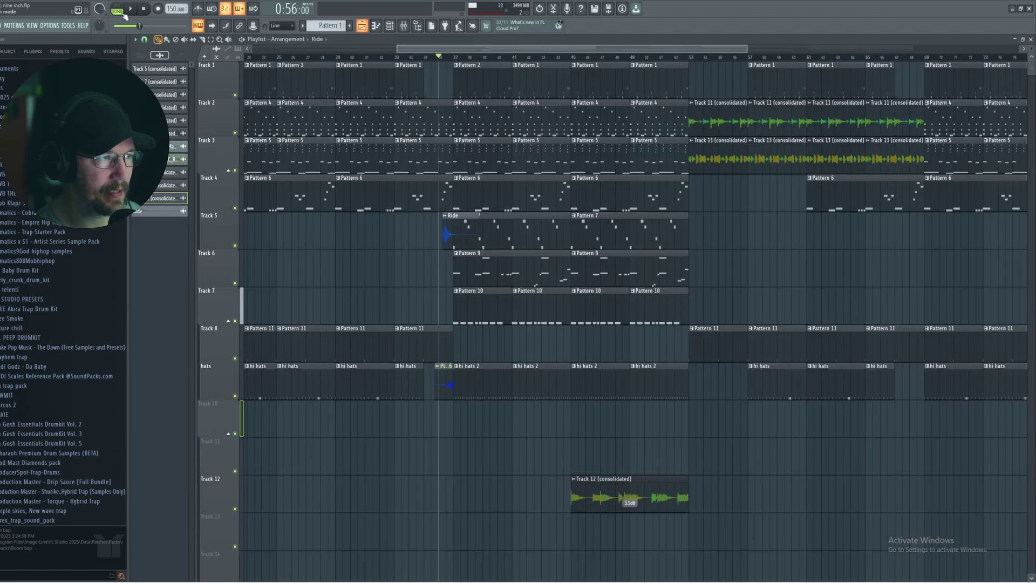
{"action": "key", "text": "F5"}
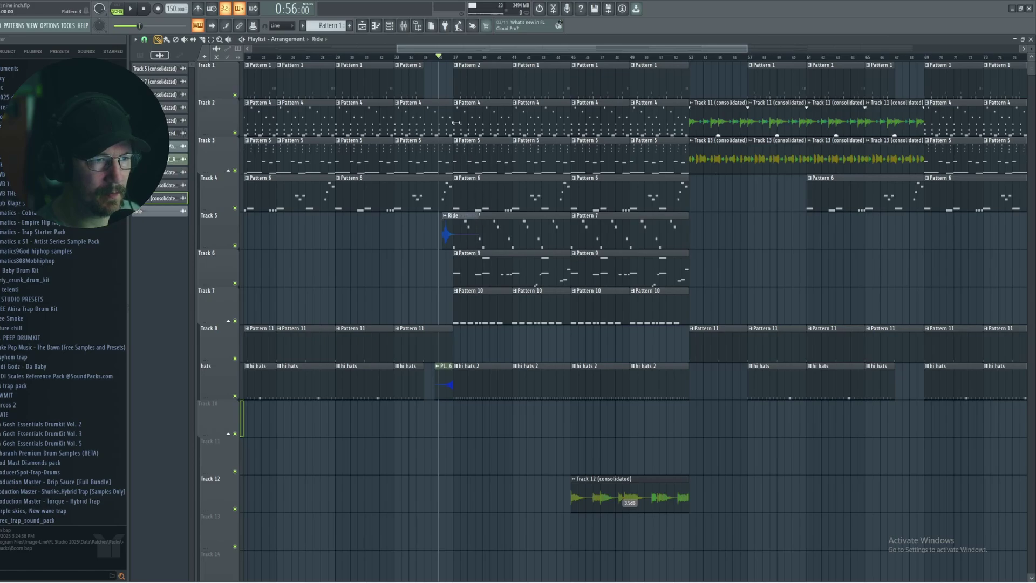
{"action": "left_click", "coordinate": [454, 89]}
{"action": "left_click", "coordinate": [444, 230]}
{"action": "key", "text": "space"}
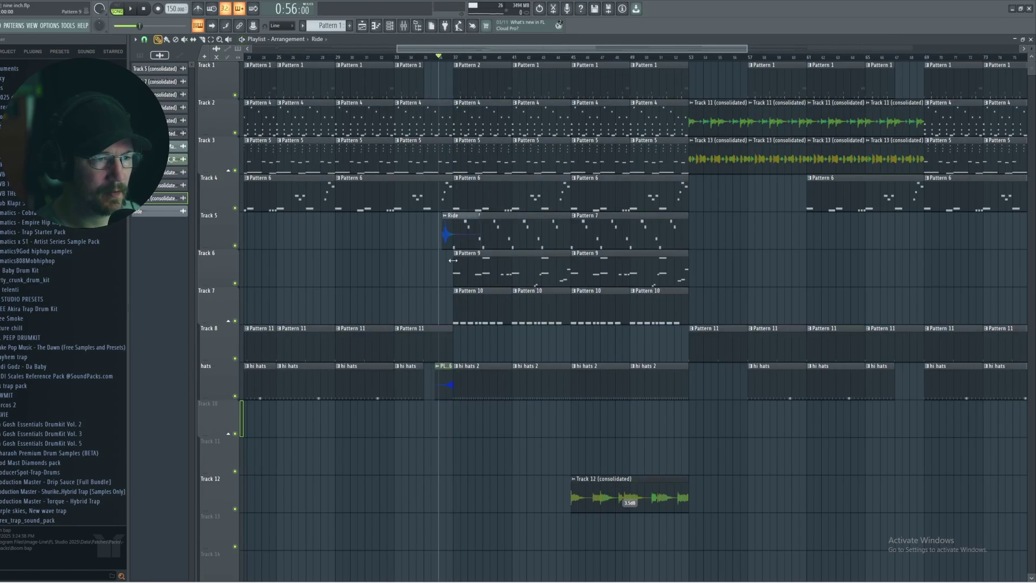
{"action": "left_click", "coordinate": [459, 315]}
{"action": "key", "text": "space"}
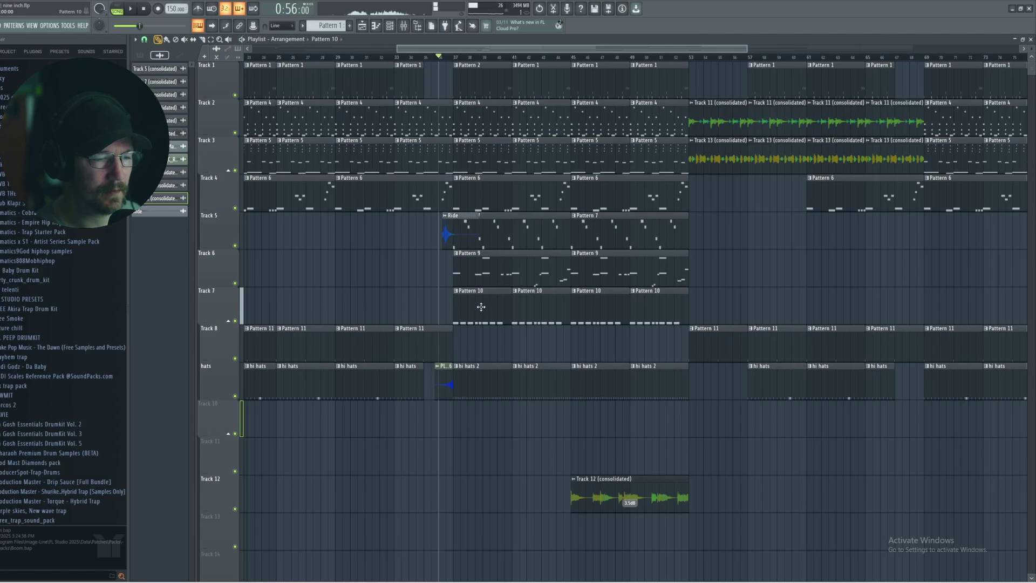
{"action": "scroll", "coordinate": [328, 27], "scroll_direction": "up", "scroll_amount": 3}
{"action": "scroll", "coordinate": [328, 26], "scroll_direction": "down", "scroll_amount": 3}
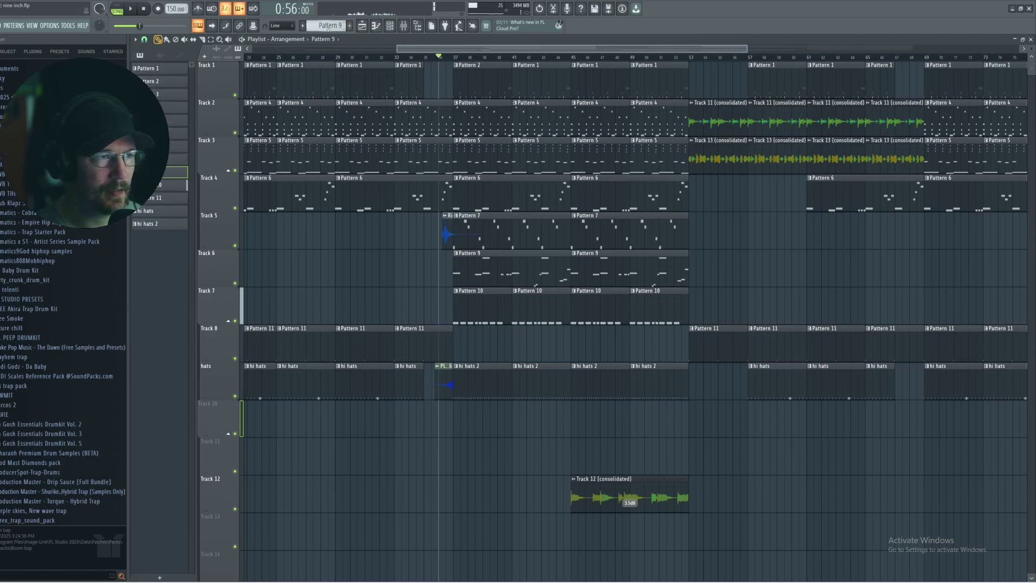
{"action": "left_click", "coordinate": [1030, 39]}
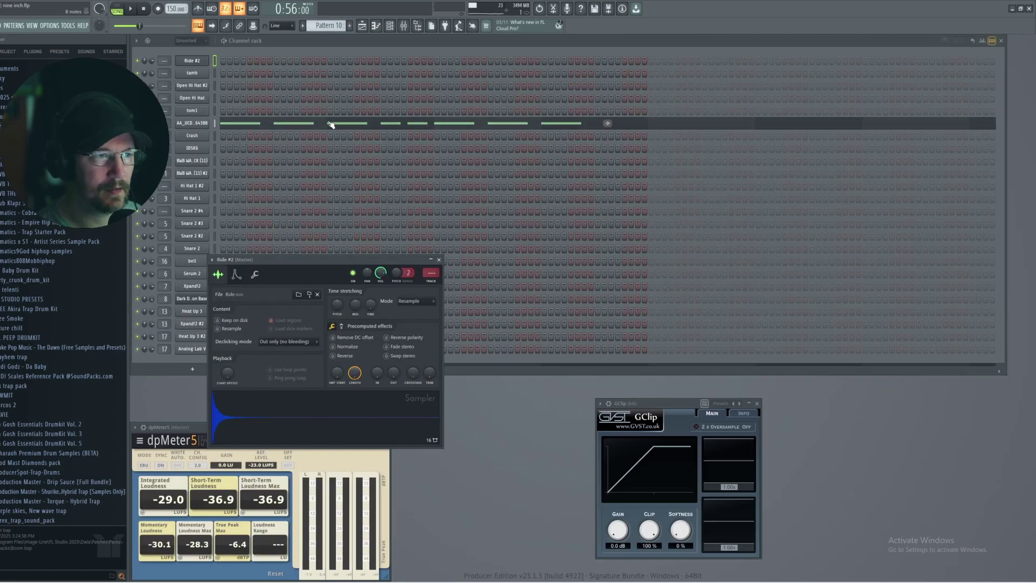
Add eight short C5 notes, one every half bar, to the Ride #2 channel in Pattern 10's piano roll.
{"action": "left_click", "coordinate": [222, 59]}
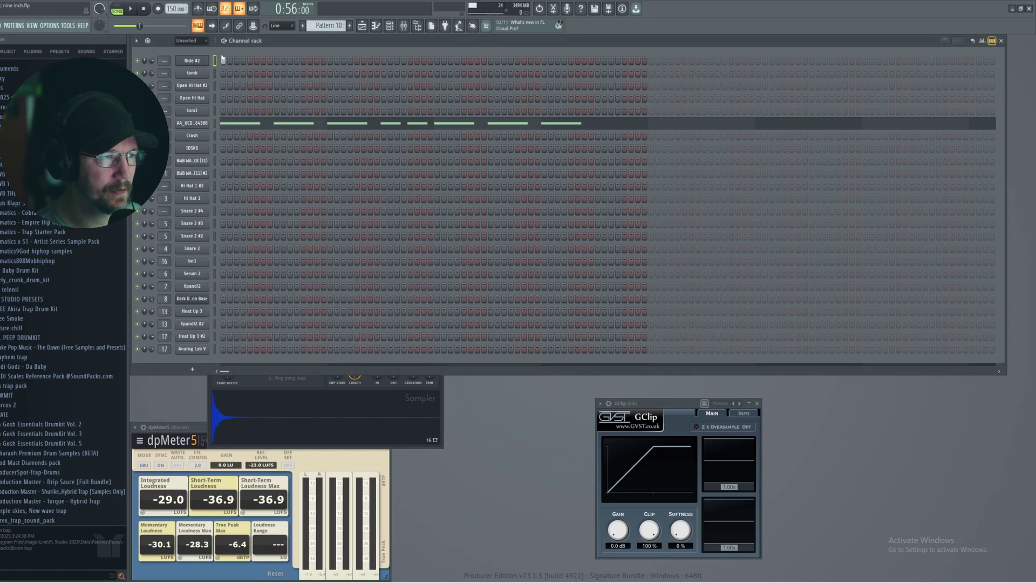
{"action": "right_click", "coordinate": [205, 62]}
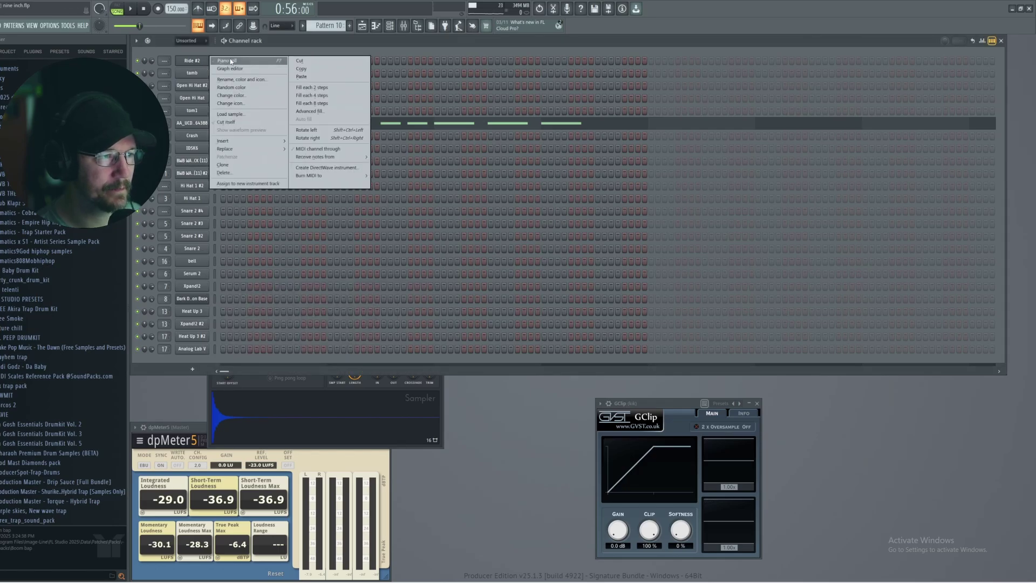
{"action": "left_click", "coordinate": [224, 63]}
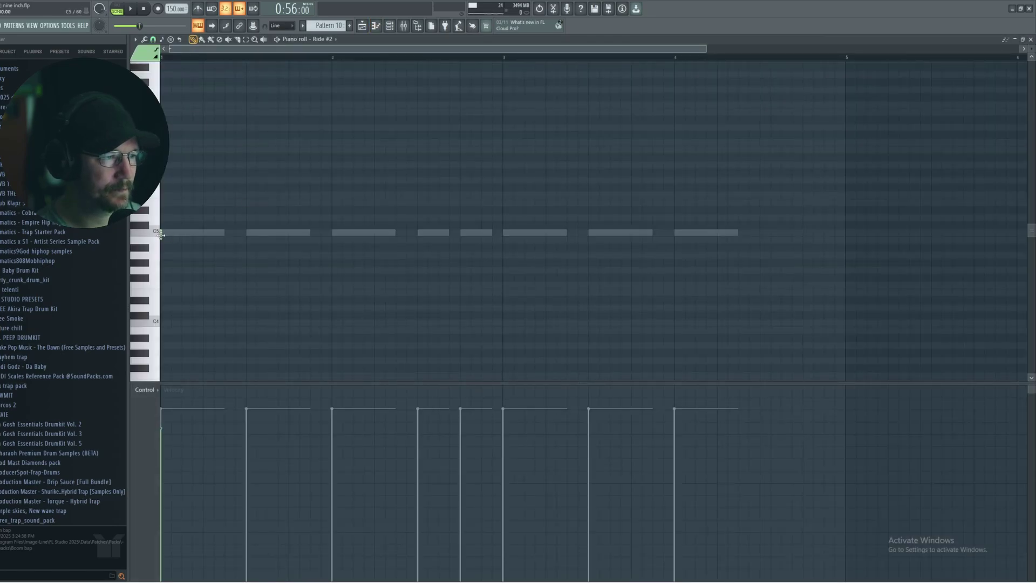
{"action": "key", "text": "space"}
{"action": "left_click", "coordinate": [203, 233]}
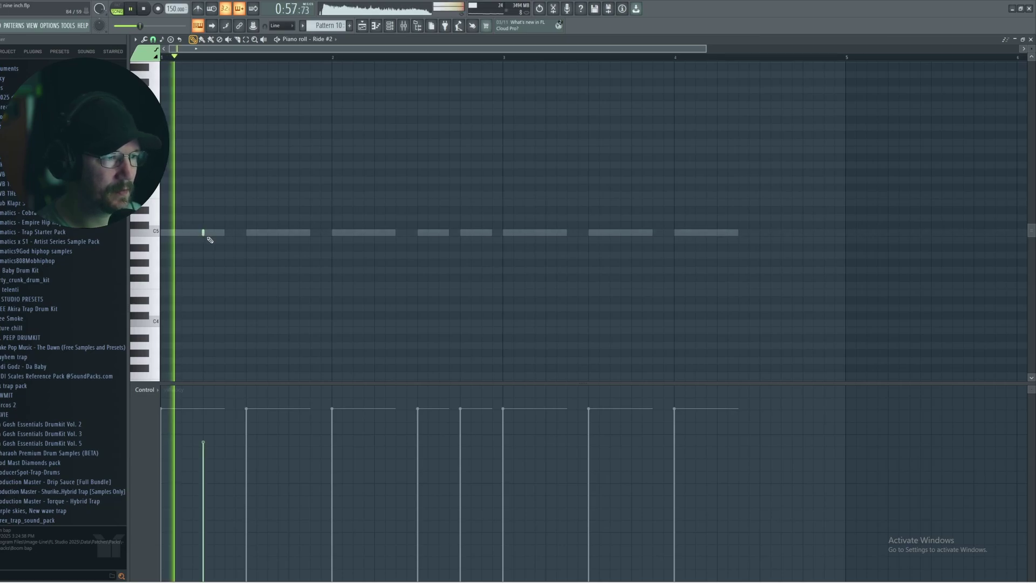
{"action": "left_click", "coordinate": [289, 232]}
{"action": "key", "text": "space"}
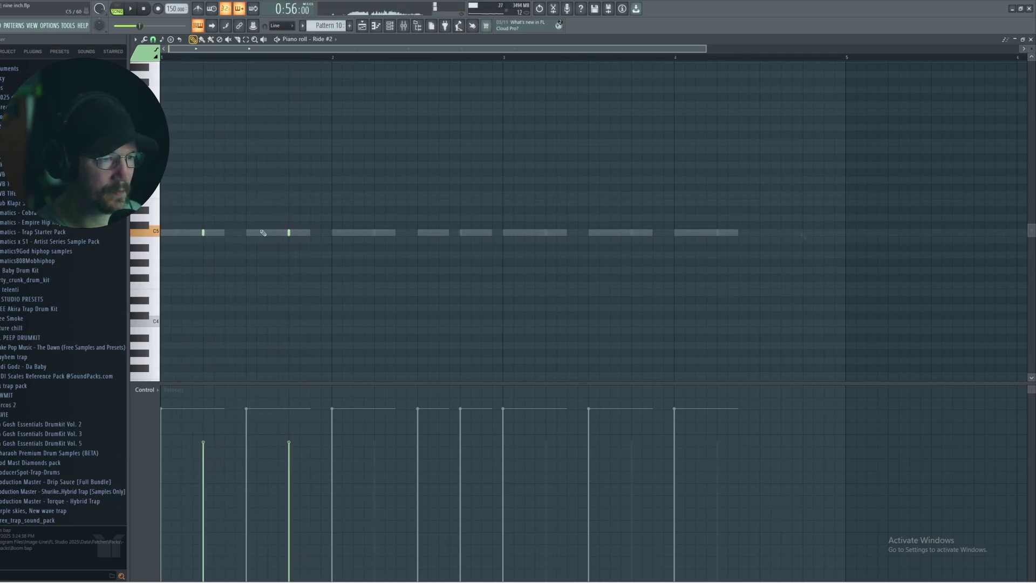
{"action": "left_click", "coordinate": [802, 233]}
Select all the Ride #2 notes and nudge them slightly later off the grid during playback.
{"action": "key", "text": "space"}
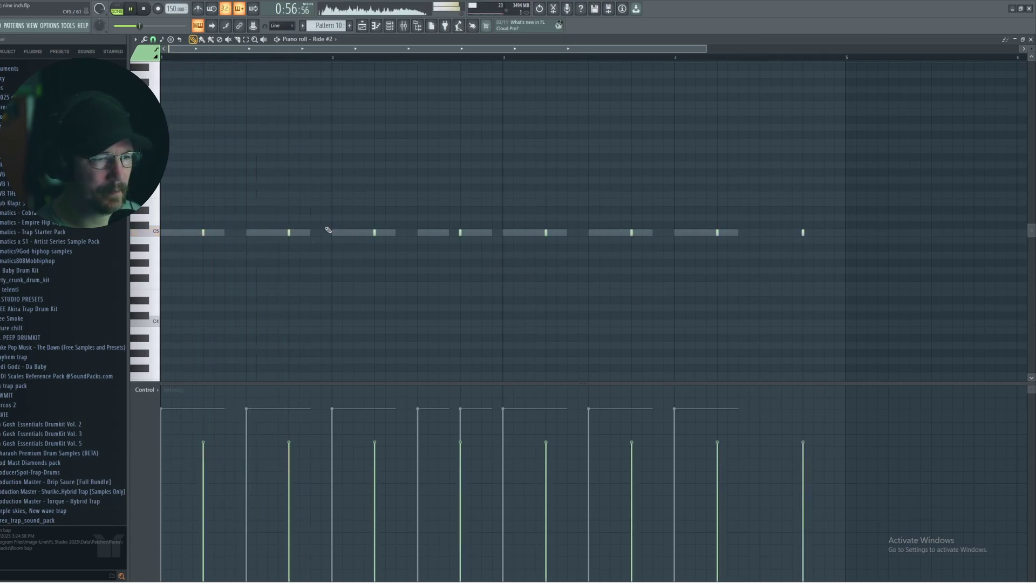
{"action": "left_click_drag", "start_coordinate": [199, 217], "coordinate": [848, 262]}
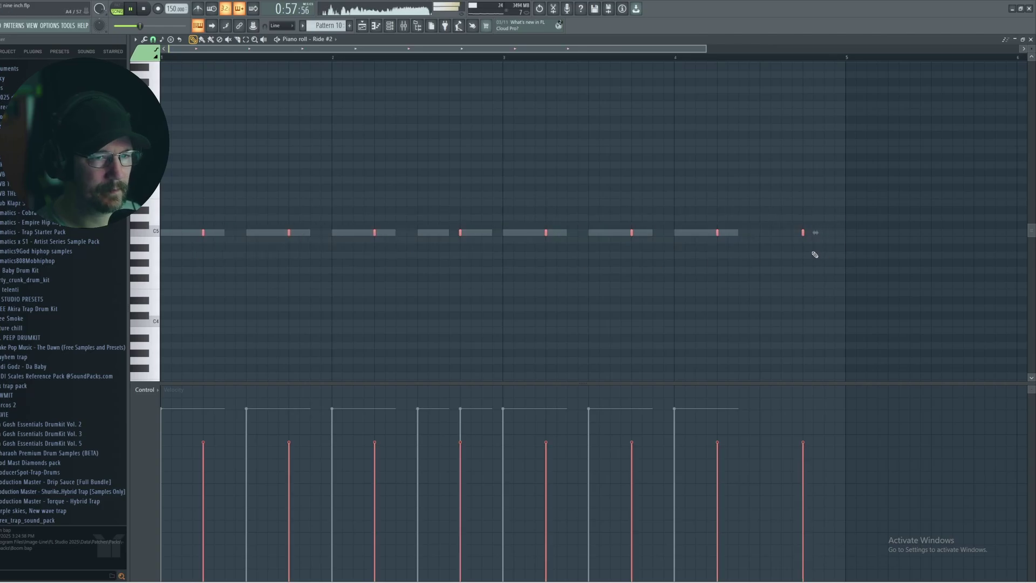
{"action": "left_click_drag", "start_coordinate": [803, 232], "coordinate": [804, 235]}
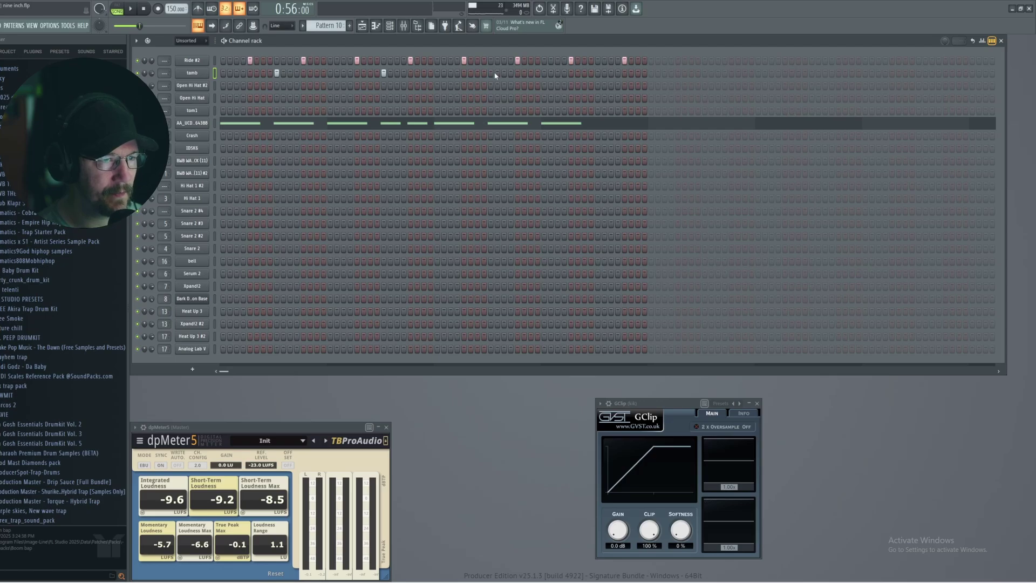
Adjust the tamb channel's time shift to offset its hits, audition it and route the channel to mixer track 22.
{"action": "left_click", "coordinate": [199, 76]}
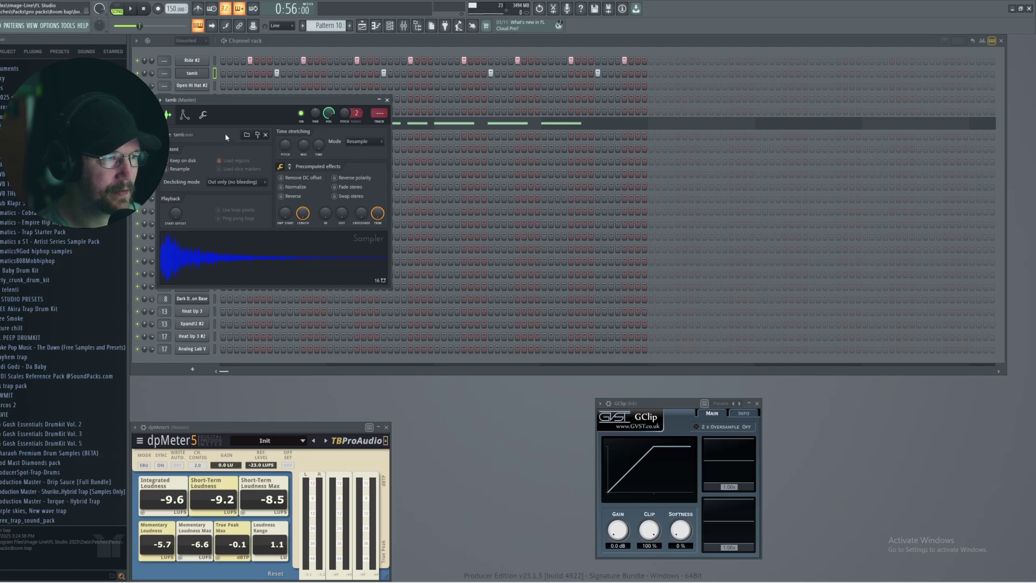
{"action": "left_click", "coordinate": [203, 114]}
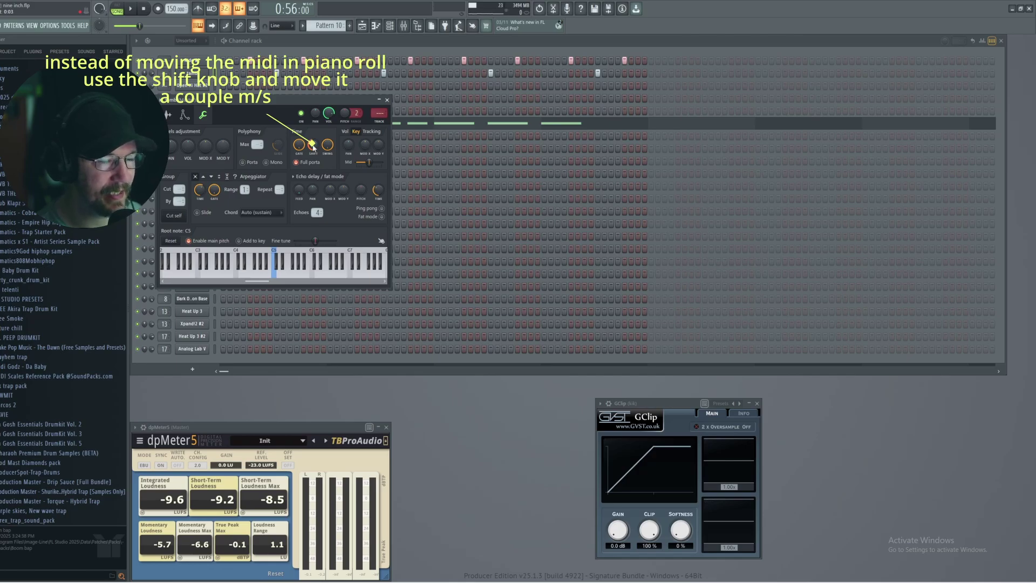
{"action": "key", "text": "space"}
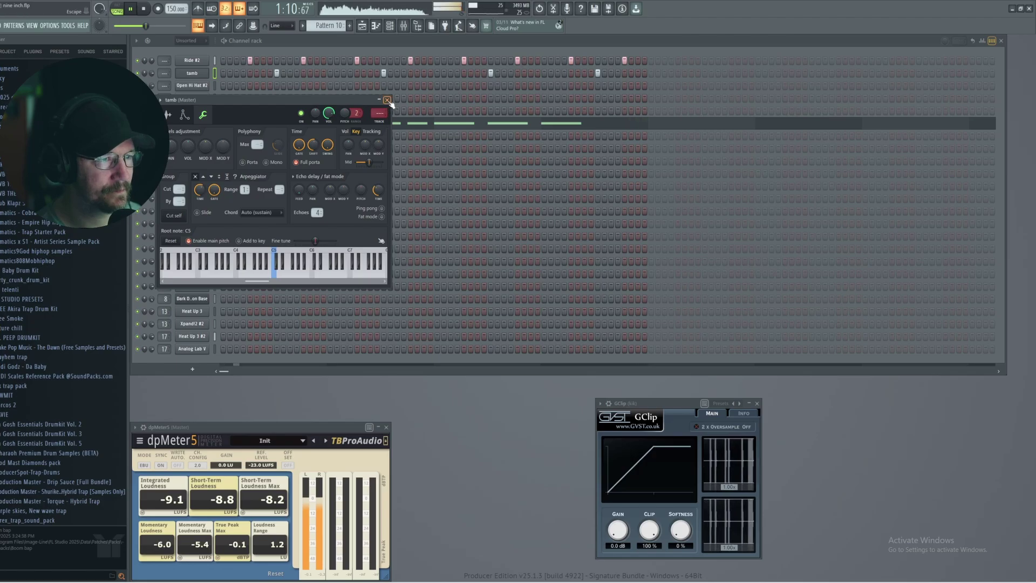
{"action": "key", "text": "ctrl+l"}
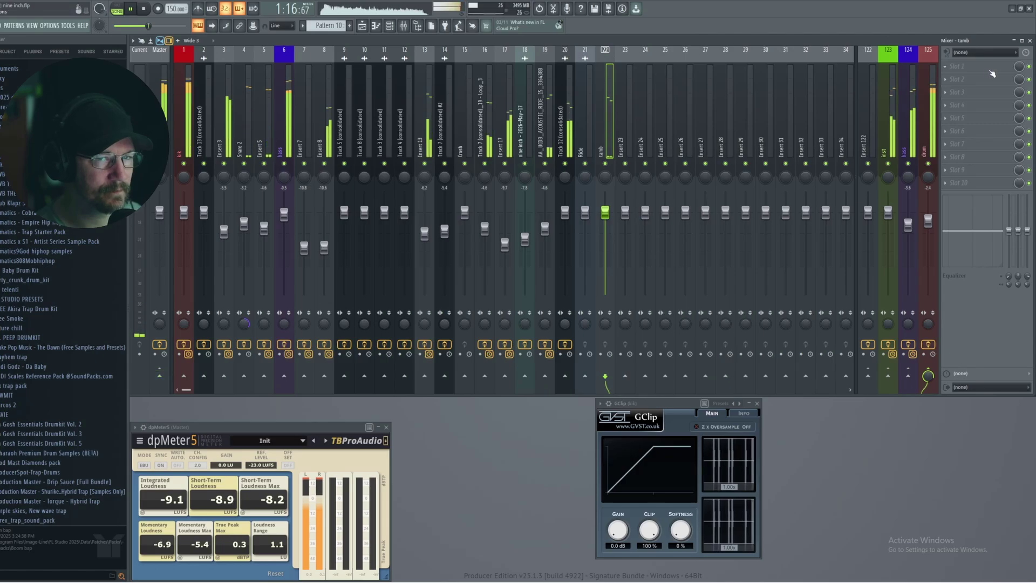
{"action": "left_click", "coordinate": [1029, 41]}
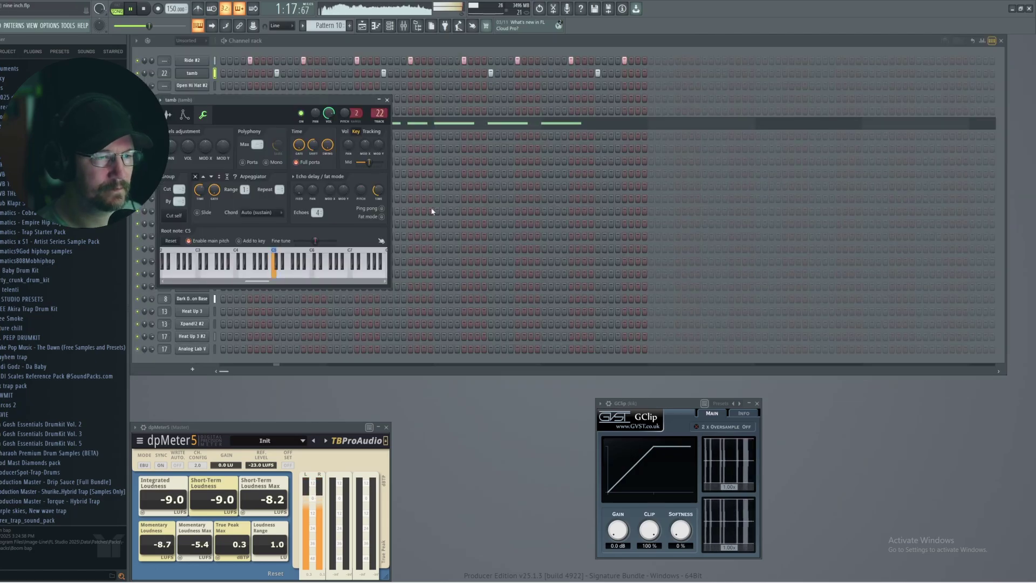
{"action": "left_click", "coordinate": [387, 100]}
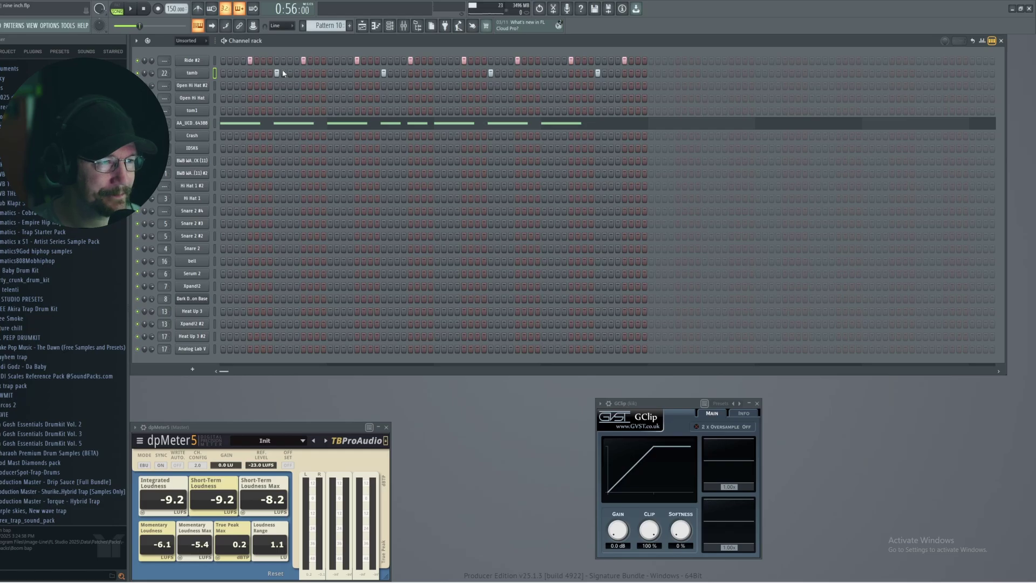
Nudge the second, fourth and seventh acoustic ride notes in Pattern 10 slightly later and audition the section.
{"action": "left_click", "coordinate": [280, 128]}
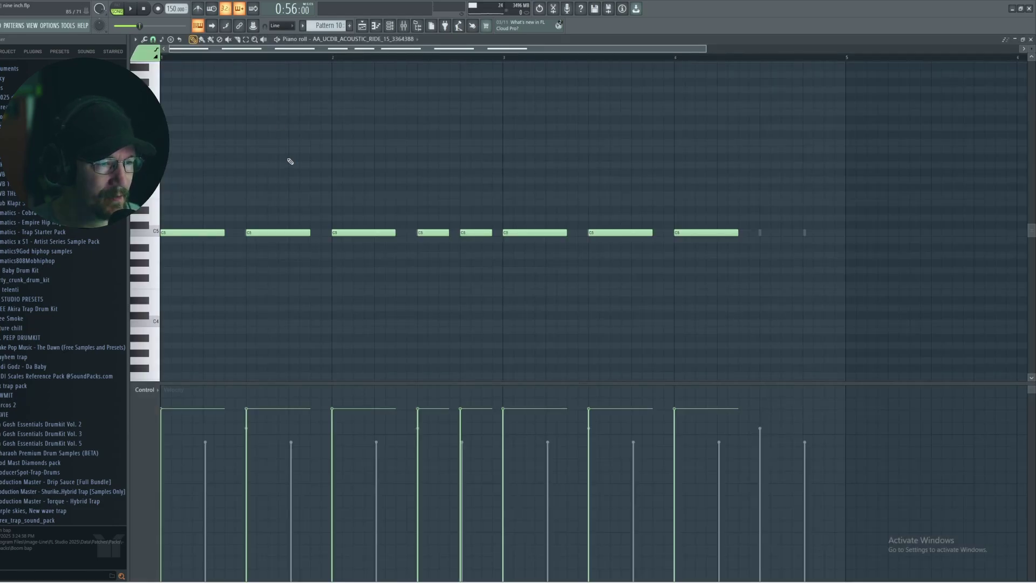
{"action": "left_click", "coordinate": [272, 230]}
{"action": "left_click", "coordinate": [441, 232], "text": "ctrl"}
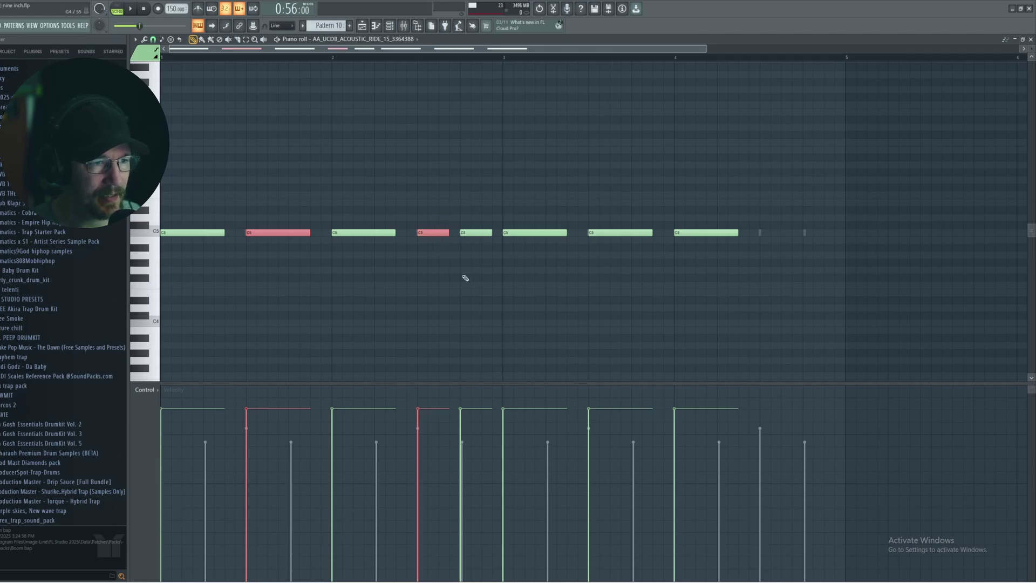
{"action": "left_click", "coordinate": [611, 235], "text": "ctrl"}
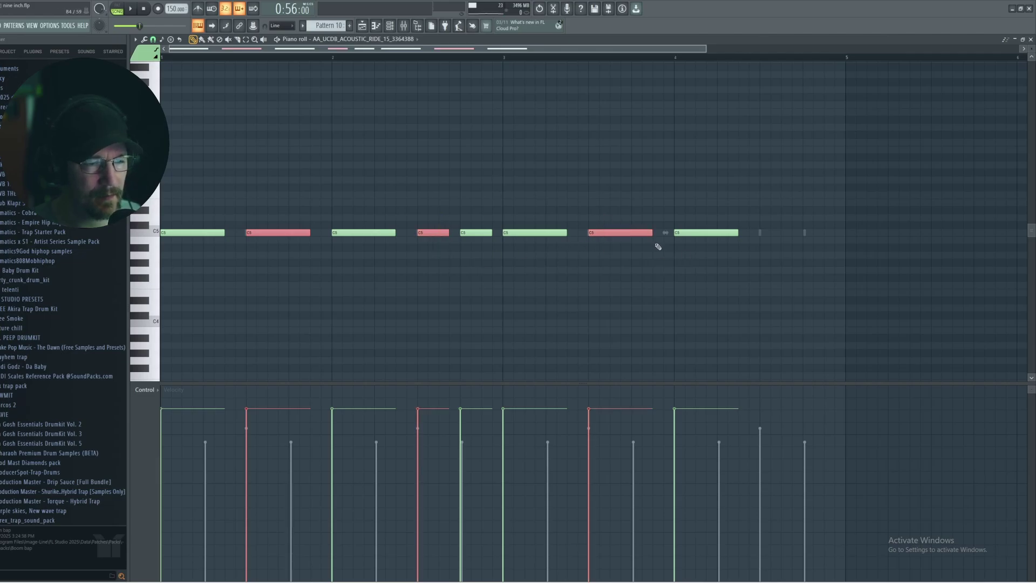
{"action": "left_click_drag", "start_coordinate": [609, 232], "coordinate": [612, 233]}
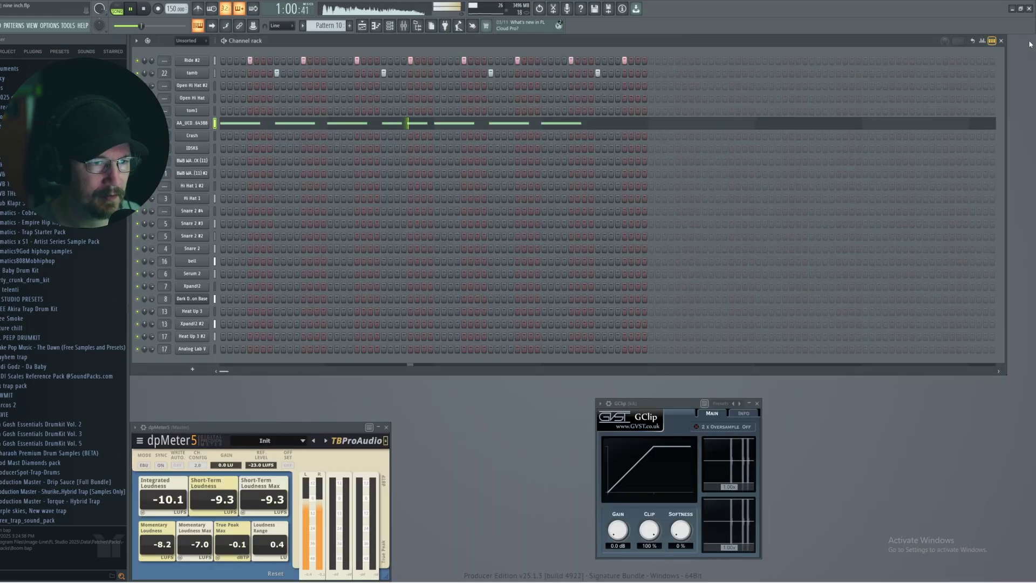
{"action": "left_click", "coordinate": [1030, 39]}
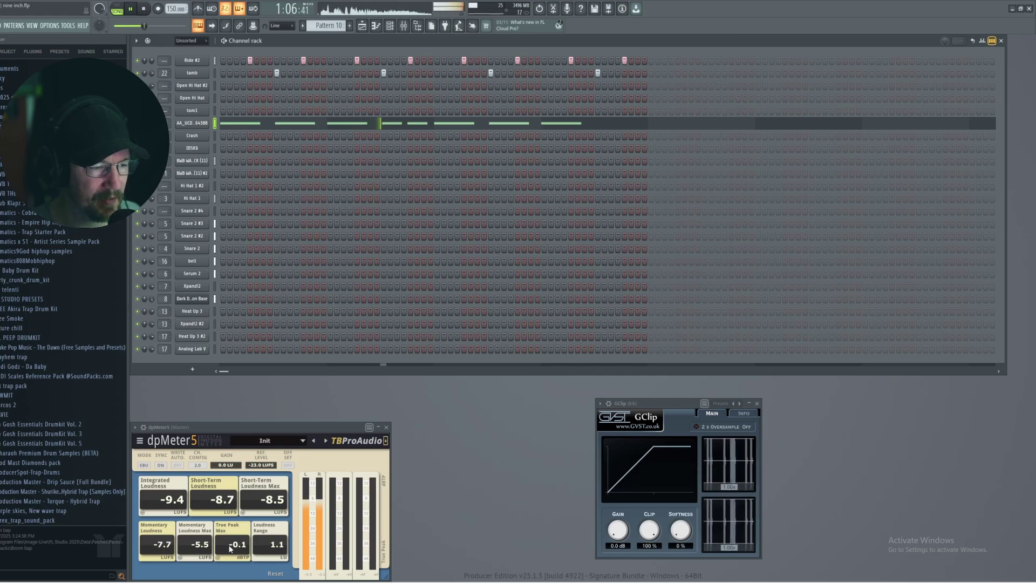
{"action": "key", "text": "space"}
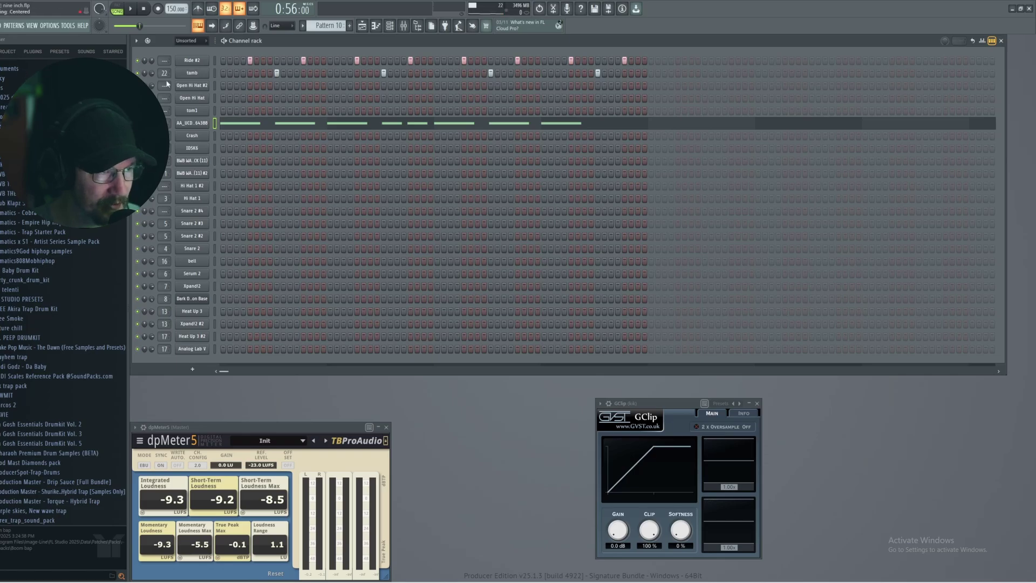
Review the tamb channel's time shift setting and the acoustic ride's note positions, and play the section back.
{"action": "right_click", "coordinate": [207, 74]}
{"action": "left_click", "coordinate": [205, 74]}
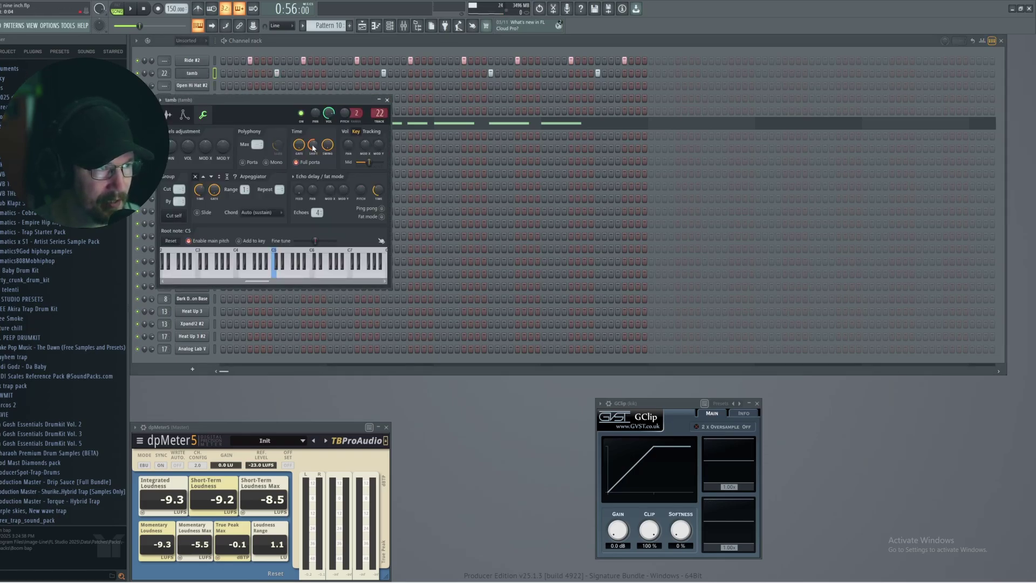
{"action": "left_click", "coordinate": [387, 100]}
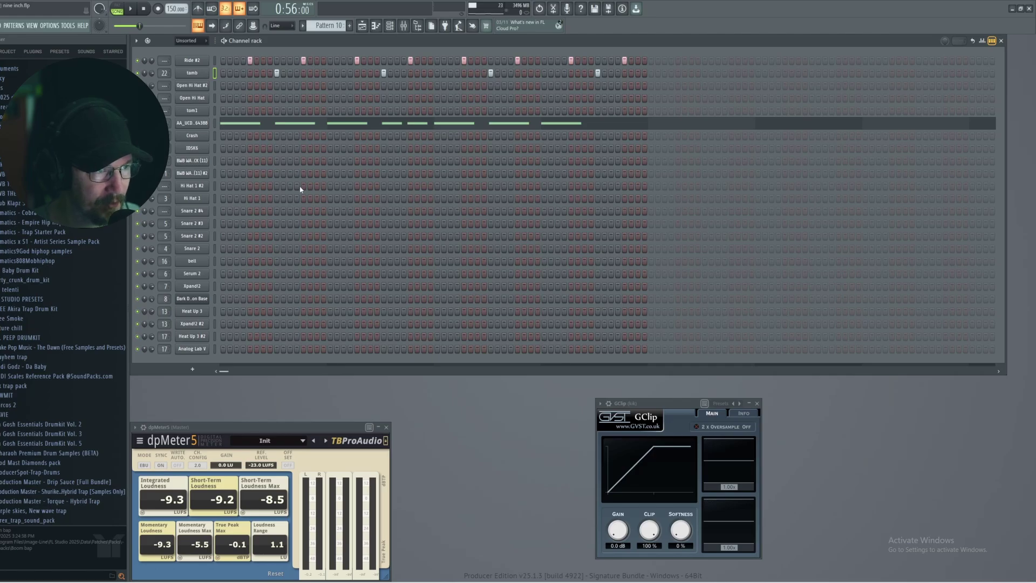
{"action": "left_click", "coordinate": [200, 123]}
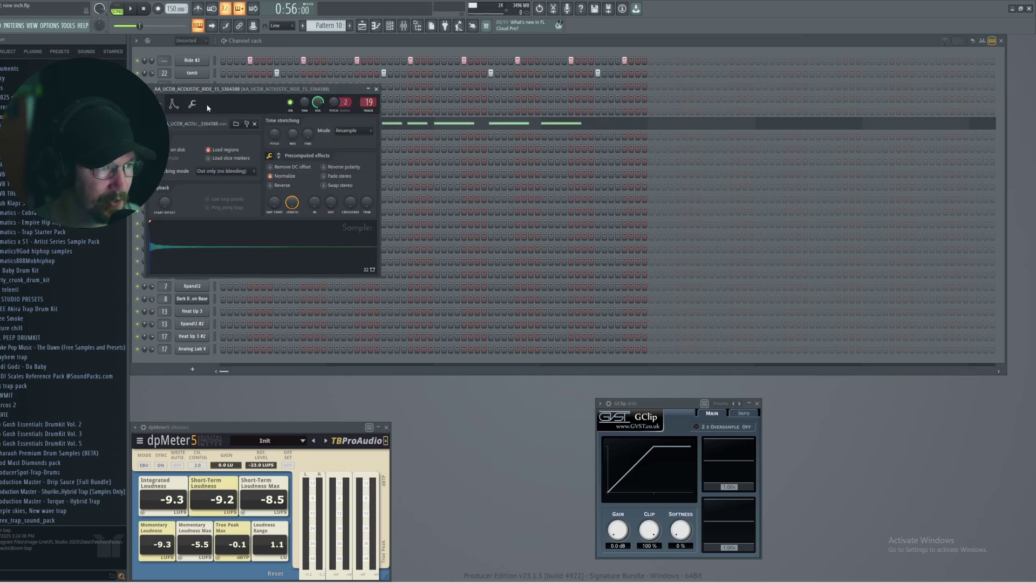
{"action": "key", "text": "F7"}
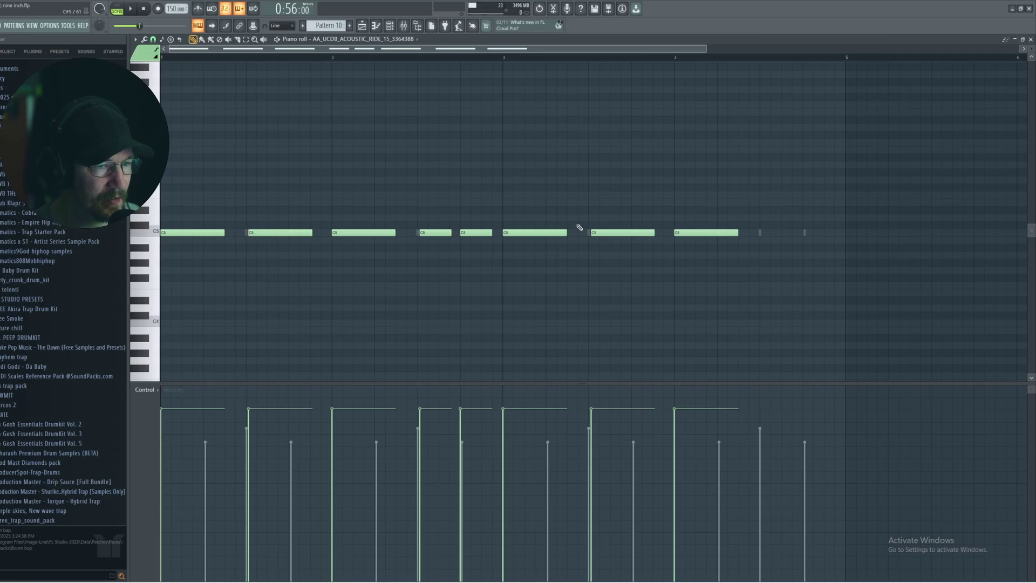
{"action": "left_click", "coordinate": [1031, 40]}
{"action": "key", "text": "space"}
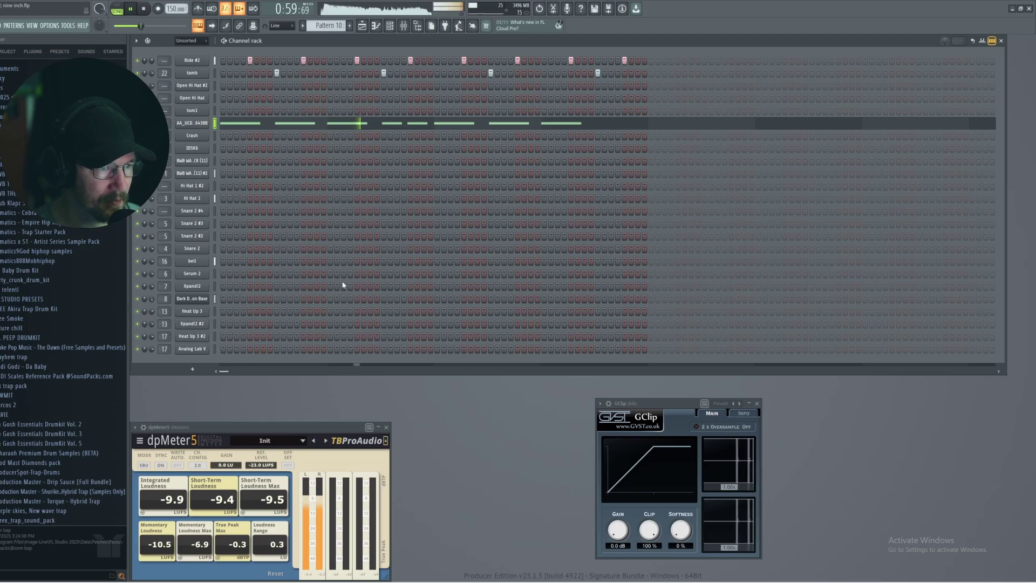
Place a second Track 12 (consolidated) clip on Track 12 beneath the second half of the final Pattern 7 and Pattern 9 section.
{"action": "key", "text": "F5"}
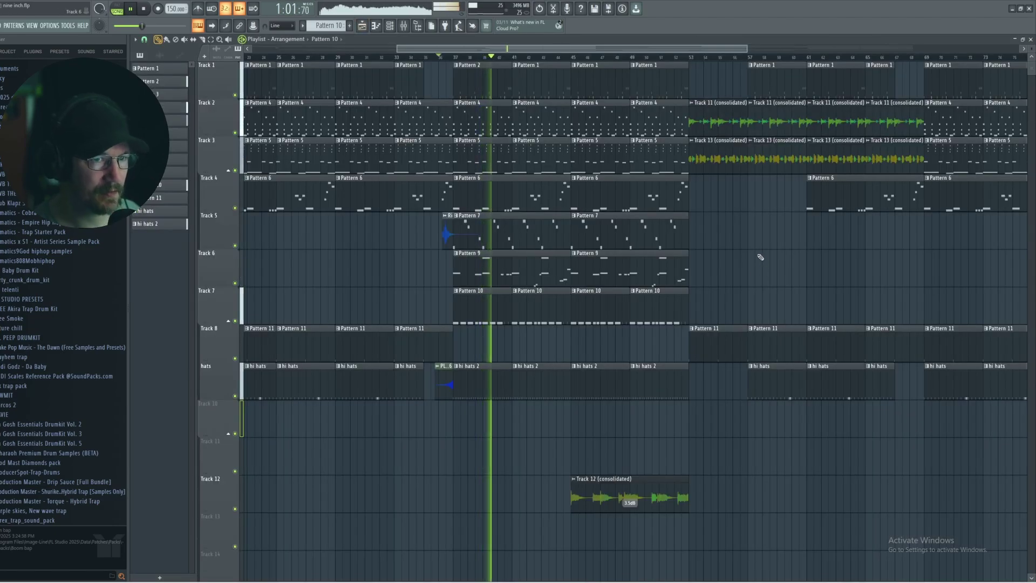
{"action": "scroll", "coordinate": [758, 243], "scroll_direction": "down", "scroll_amount": 2}
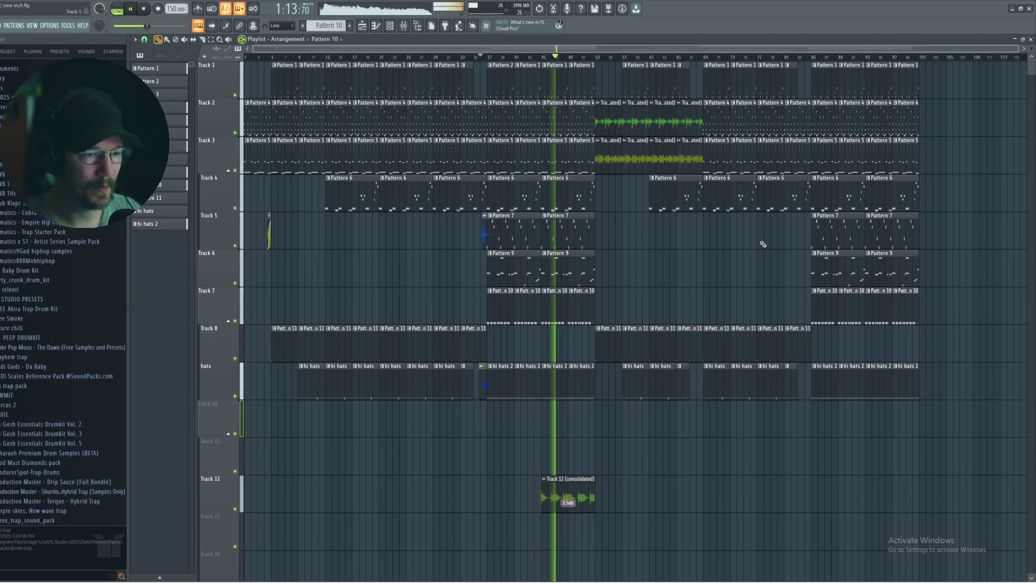
{"action": "left_click", "coordinate": [582, 486]}
{"action": "left_click", "coordinate": [869, 493]}
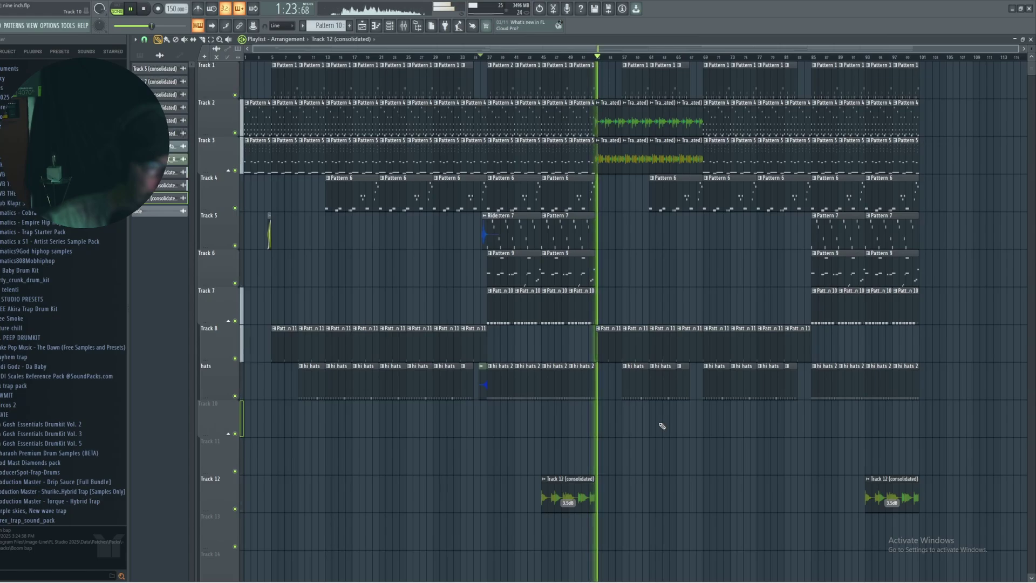
{"action": "key", "text": "space"}
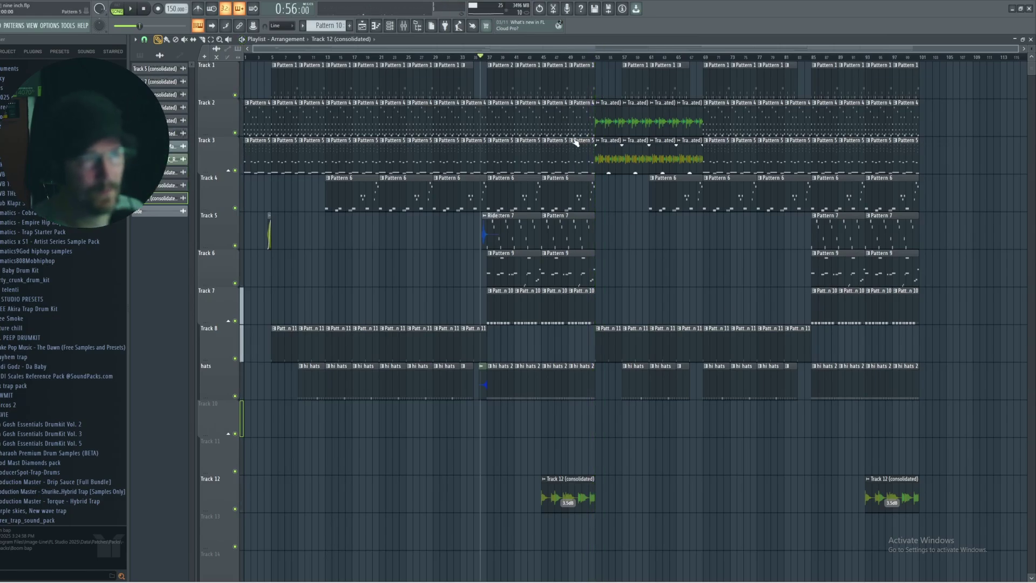
Delete the Pattern 11 clip on Track 8 at the start of the breakdown with the consolidated Track 11 and Track 13 audio.
{"action": "left_click", "coordinate": [596, 57]}
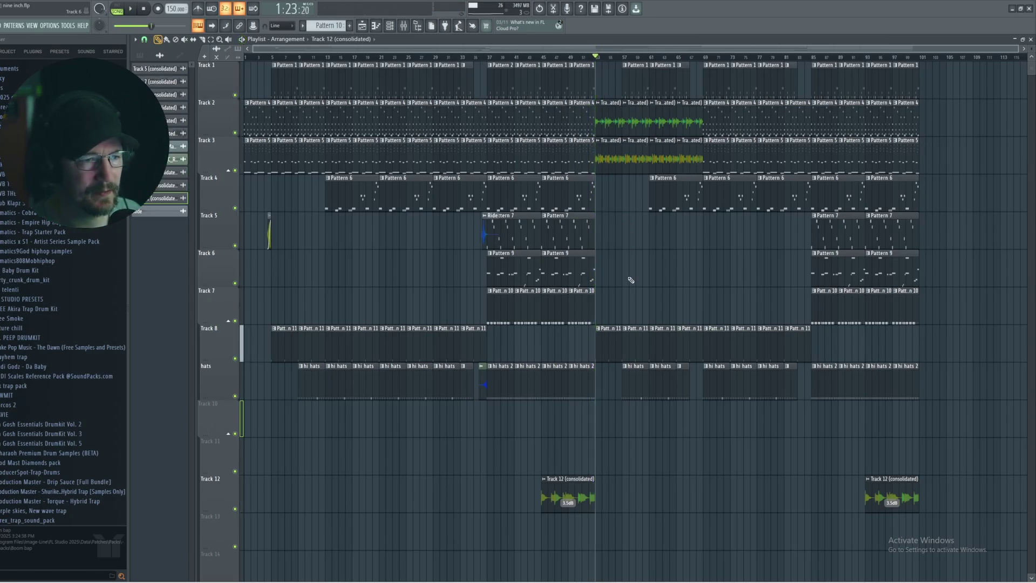
{"action": "scroll", "coordinate": [629, 282], "scroll_direction": "up", "scroll_amount": 3}
{"action": "scroll", "coordinate": [544, 277], "scroll_direction": "up", "scroll_amount": 2}
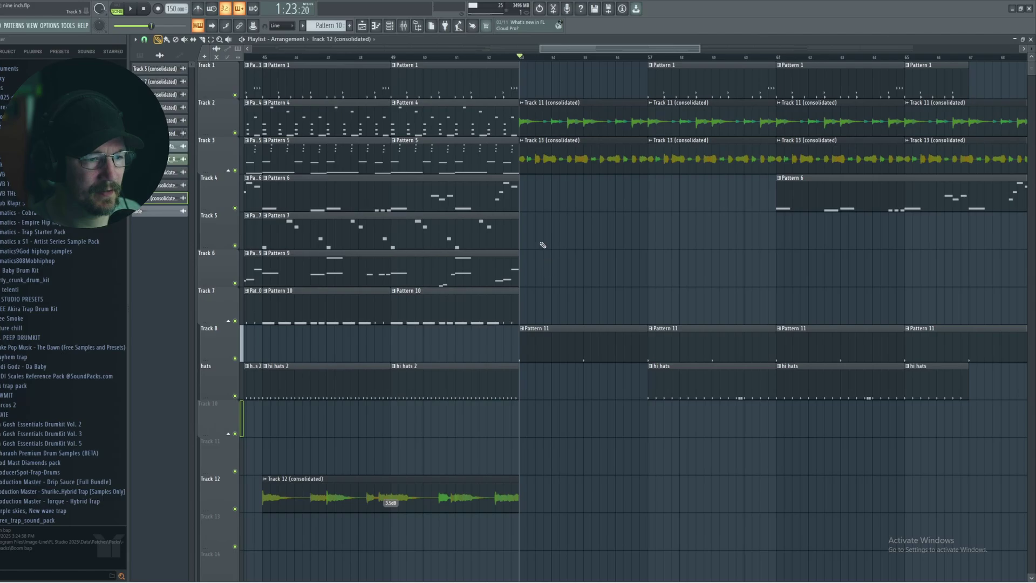
{"action": "scroll", "coordinate": [542, 350], "scroll_direction": "down", "scroll_amount": 5}
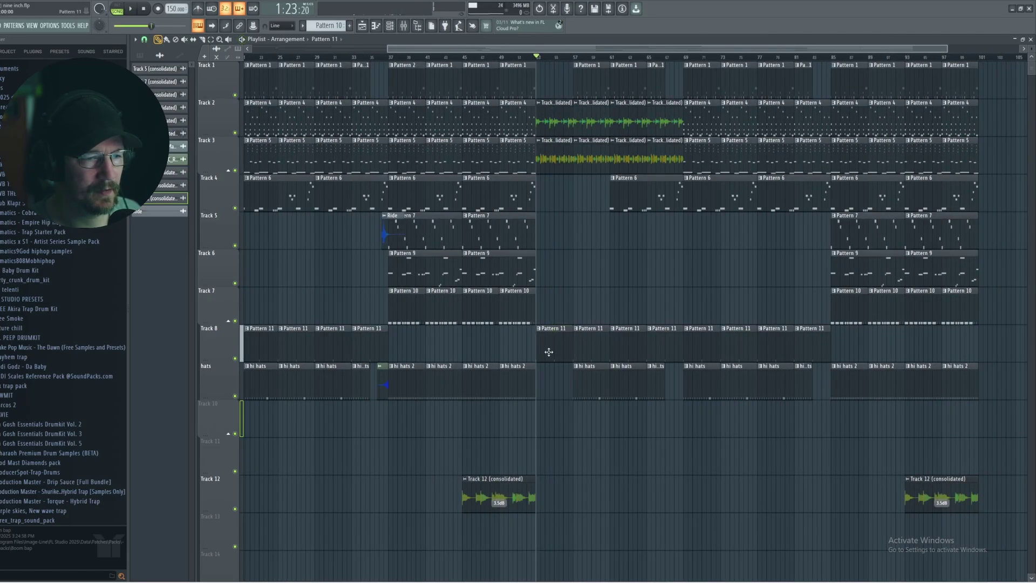
{"action": "right_click", "coordinate": [546, 351]}
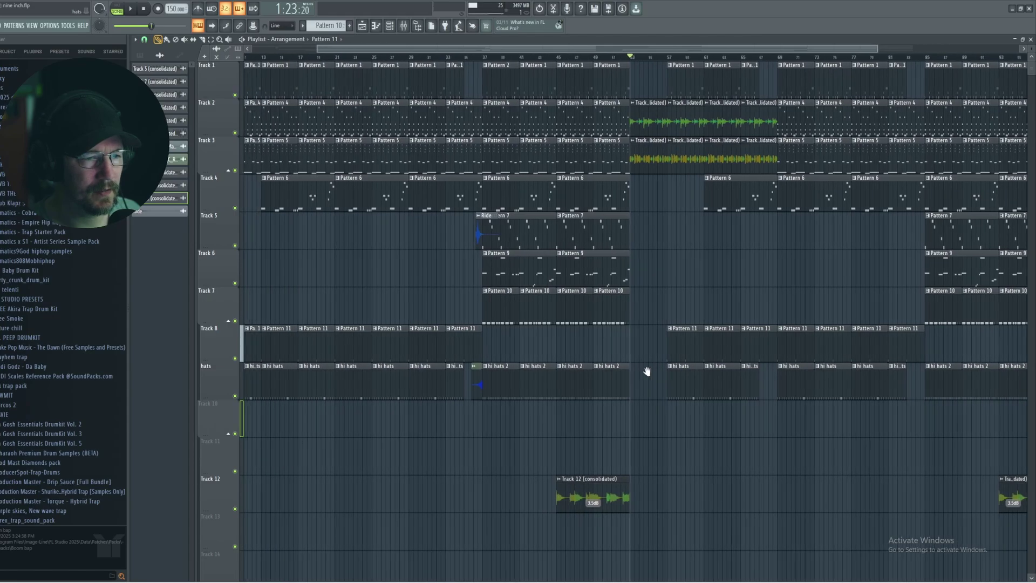
Check Pattern 11's contents in the piano roll and channel rack, and return to the playlist.
{"action": "key", "text": "F7"}
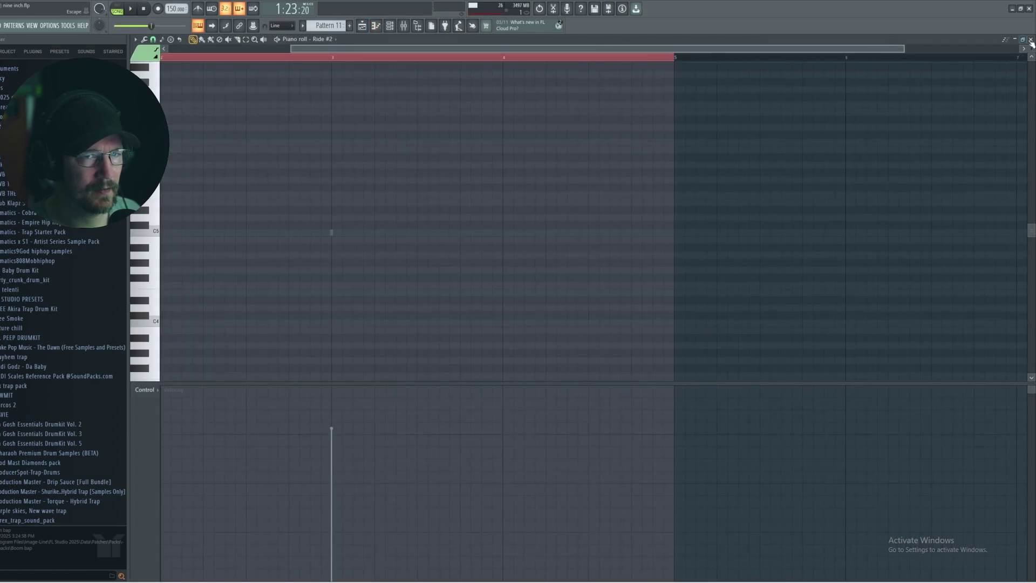
{"action": "left_click", "coordinate": [1031, 40]}
{"action": "left_click", "coordinate": [391, 26]}
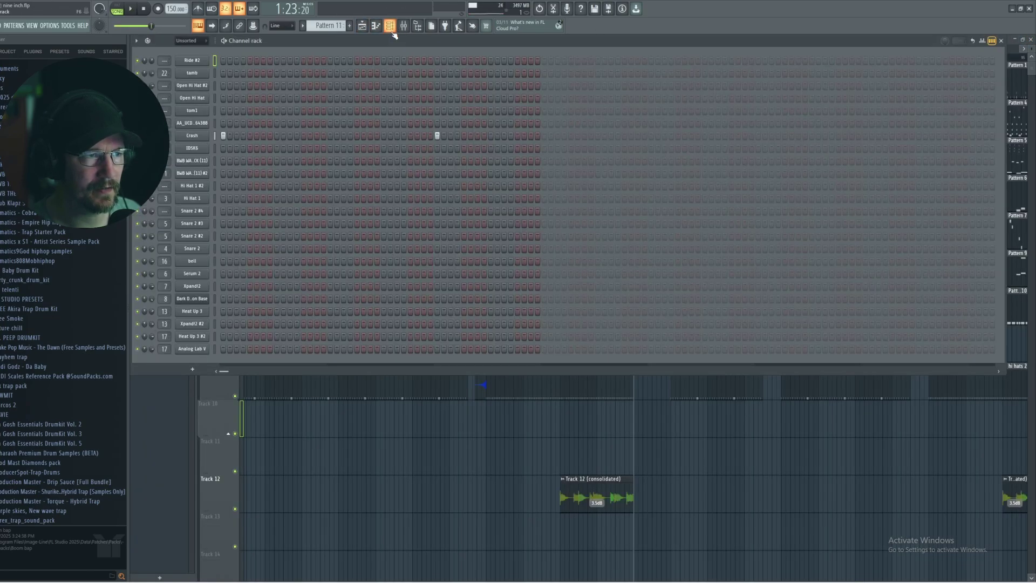
{"action": "left_click", "coordinate": [1002, 41]}
During playback, shorten the last Pattern 11 clip before each Pattern 7 section to end with the Pattern 1 drums.
{"action": "key", "text": "space"}
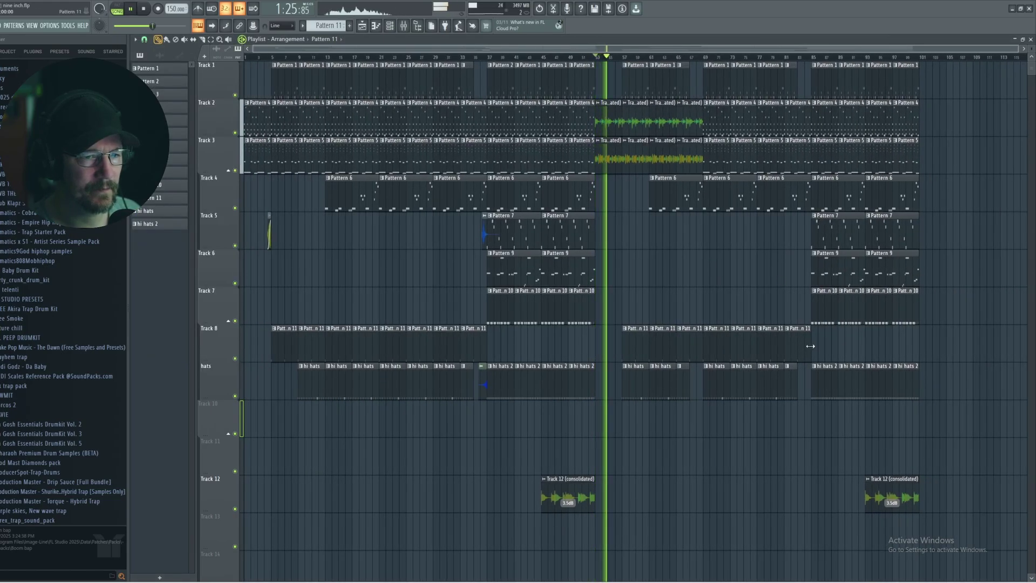
{"action": "left_click_drag", "start_coordinate": [810, 346], "coordinate": [797, 346]}
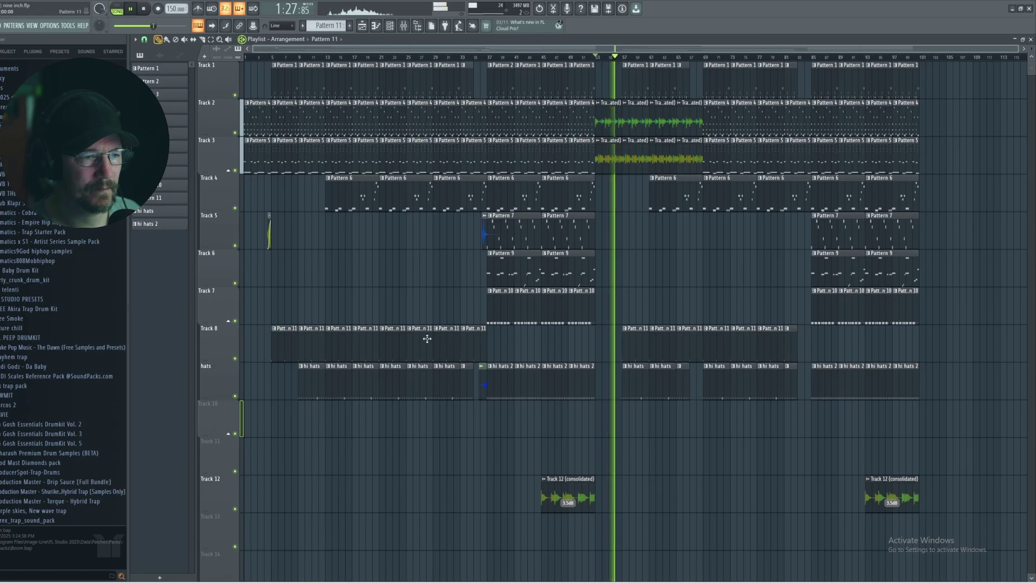
{"action": "left_click_drag", "start_coordinate": [484, 348], "coordinate": [474, 348]}
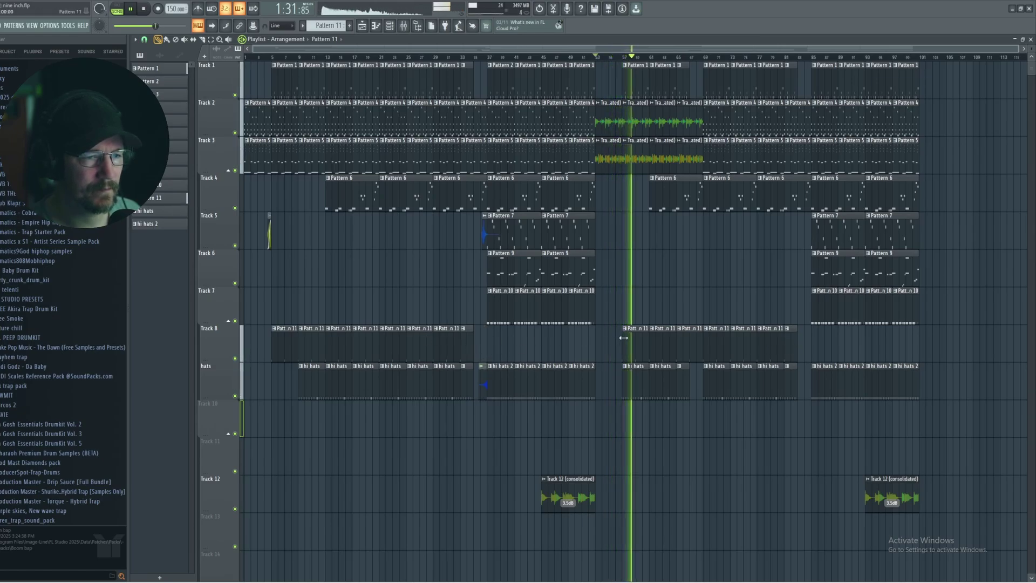
Remove the next Pattern 11 clip in the breakdown and the first two on Track 8 so each run starts with Pattern 6.
{"action": "left_click_drag", "start_coordinate": [624, 345], "coordinate": [649, 345]}
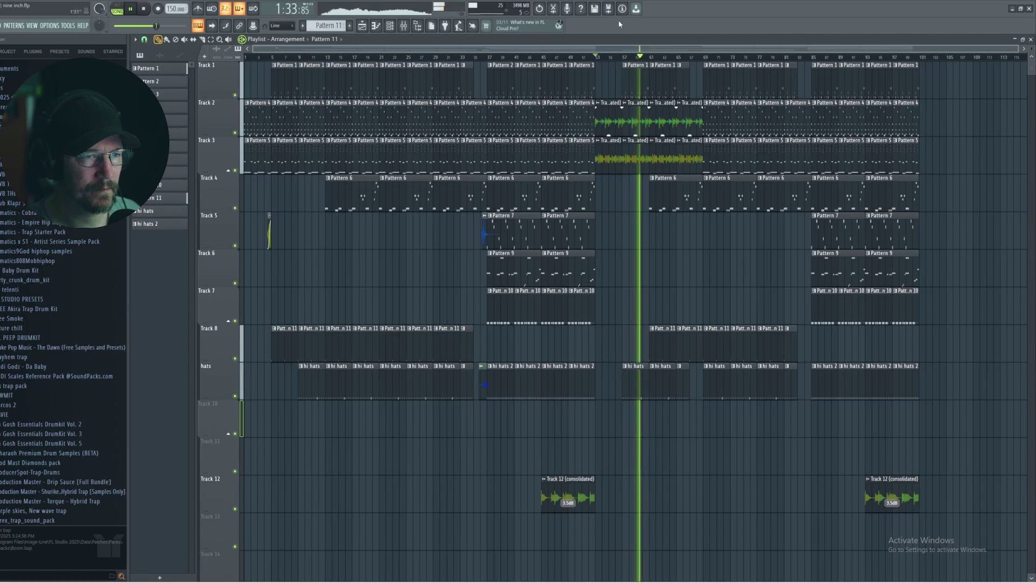
{"action": "left_click", "coordinate": [621, 56]}
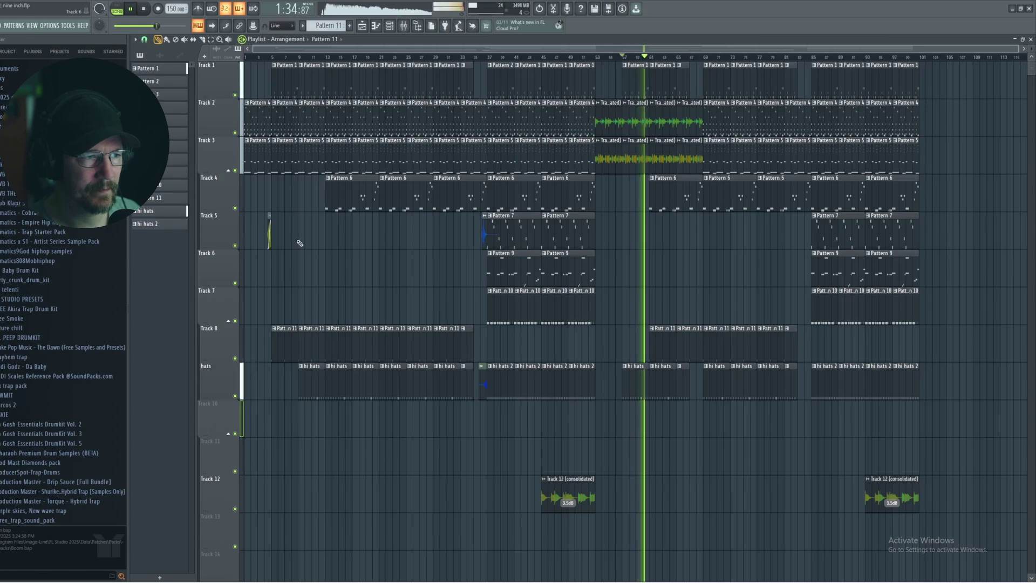
{"action": "right_click", "coordinate": [284, 342]}
{"action": "right_click", "coordinate": [312, 342]}
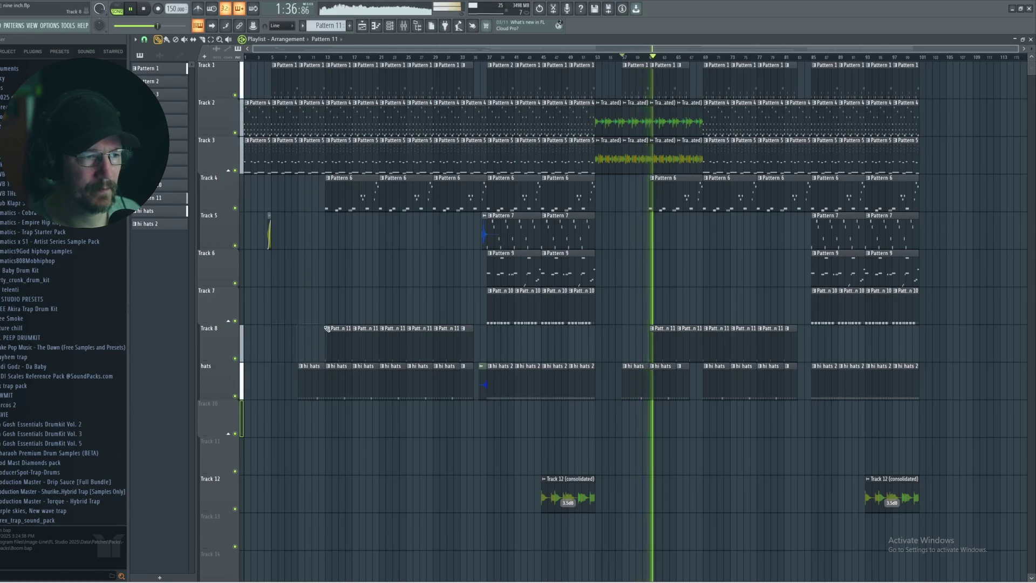
Lower the Crash mixer track's volume to -3.7 dB while the section plays.
{"action": "key", "text": "F5"}
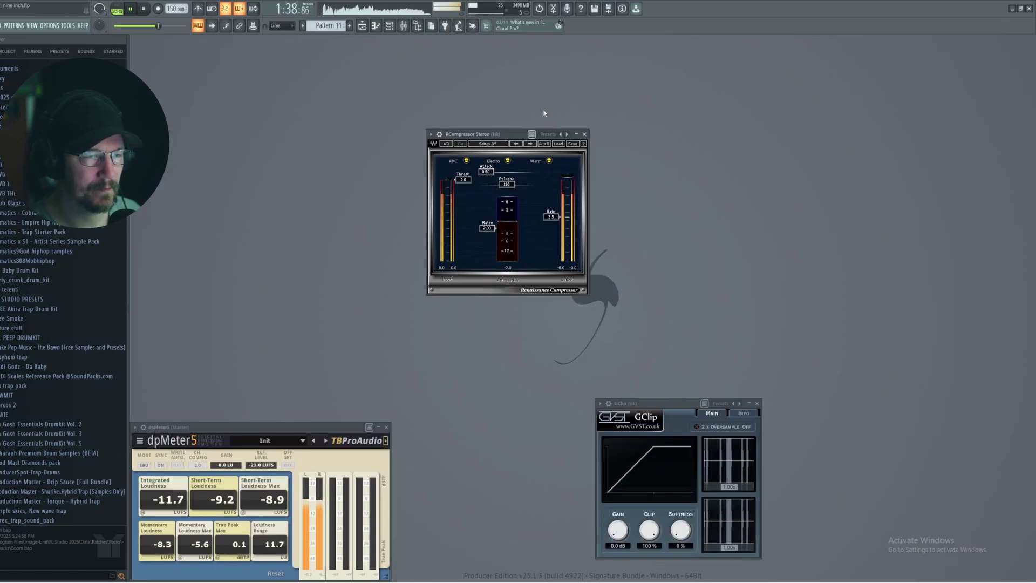
{"action": "key", "text": "F9"}
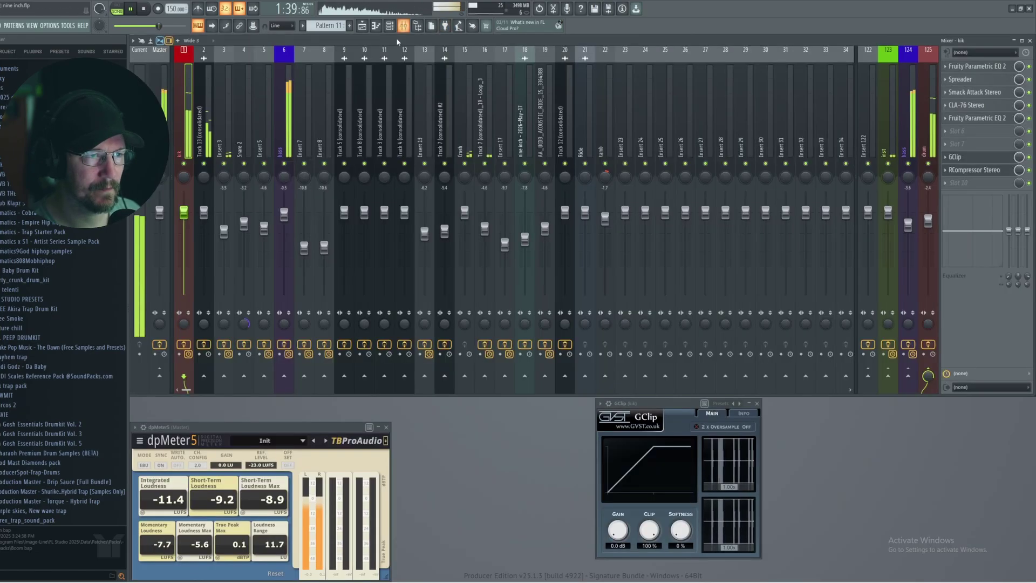
{"action": "left_click", "coordinate": [470, 124]}
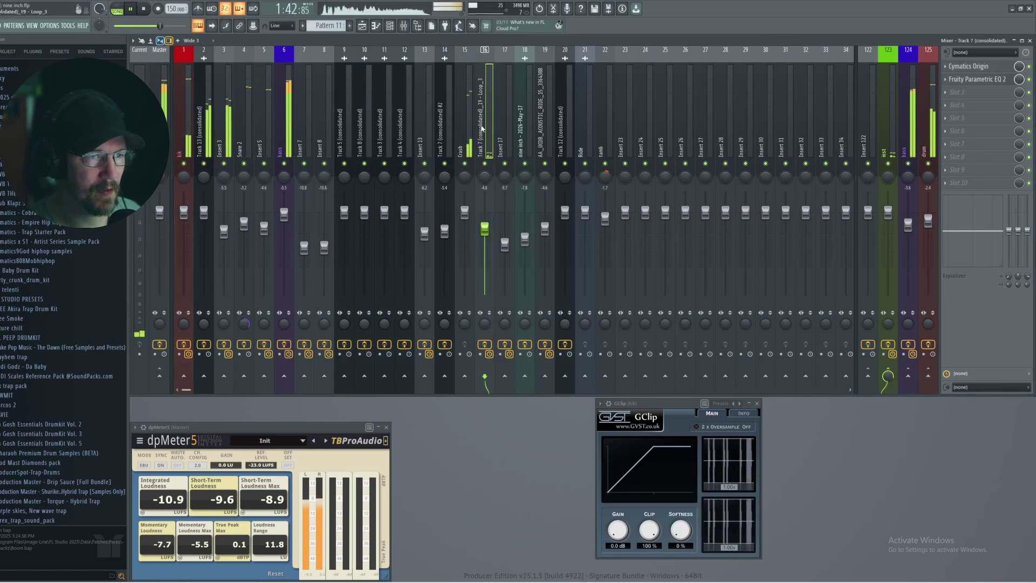
{"action": "left_click_drag", "start_coordinate": [466, 214], "coordinate": [465, 228]}
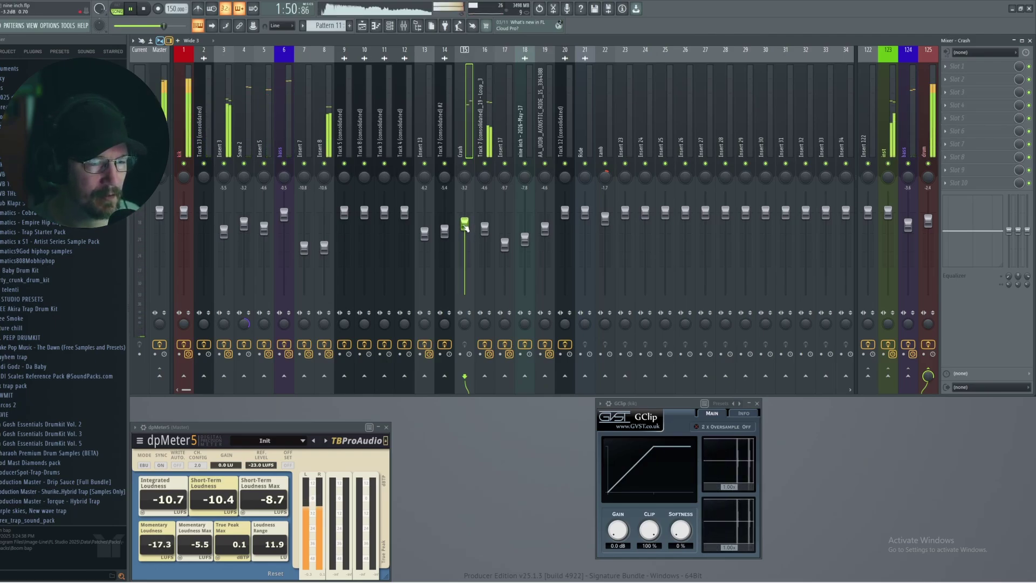
{"action": "left_click_drag", "start_coordinate": [465, 228], "coordinate": [466, 231]}
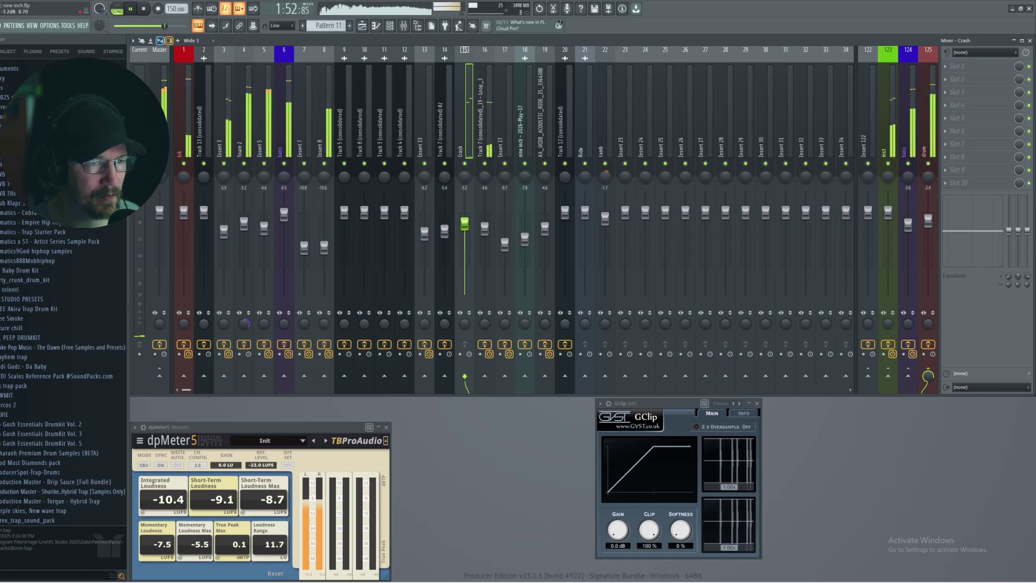
Add Fruity Parametric EQ 2 to the Crash track and cut its low mids with bands 3 and 4.
{"action": "left_click", "coordinate": [949, 69]}
{"action": "left_click", "coordinate": [848, 84]}
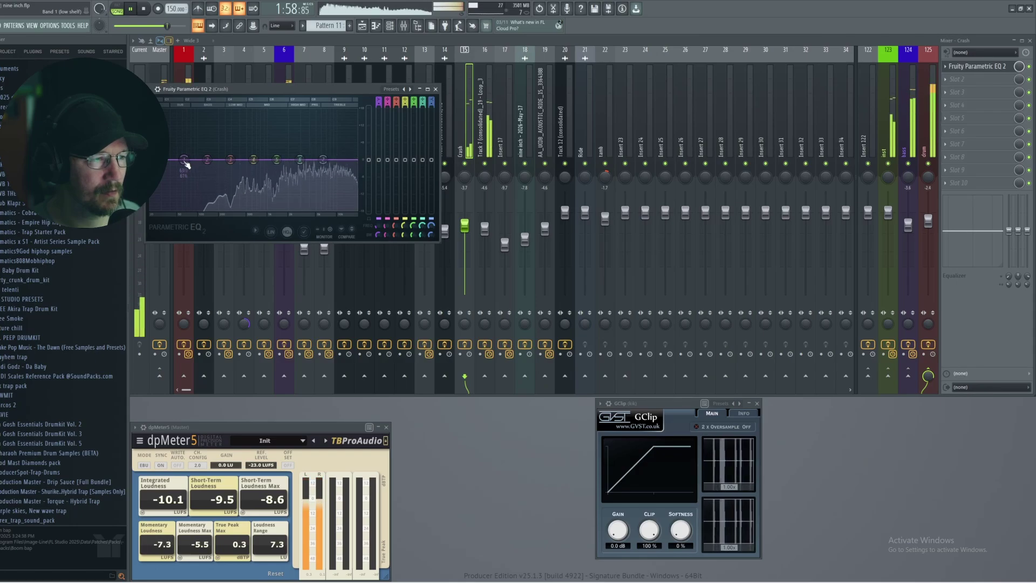
{"action": "left_click_drag", "start_coordinate": [230, 160], "coordinate": [255, 168]}
{"action": "left_click", "coordinate": [436, 89]}
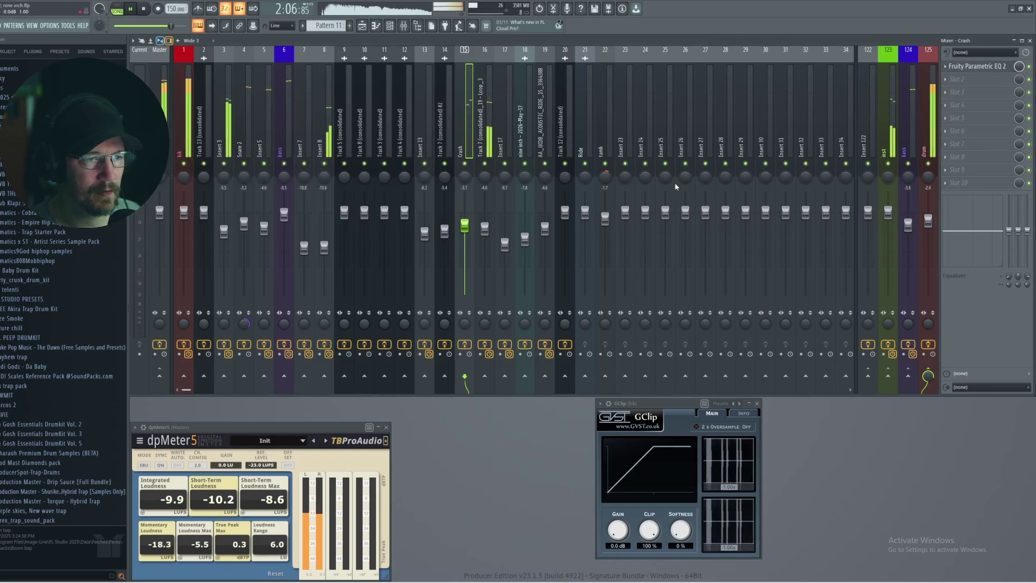
{"action": "key", "text": "space"}
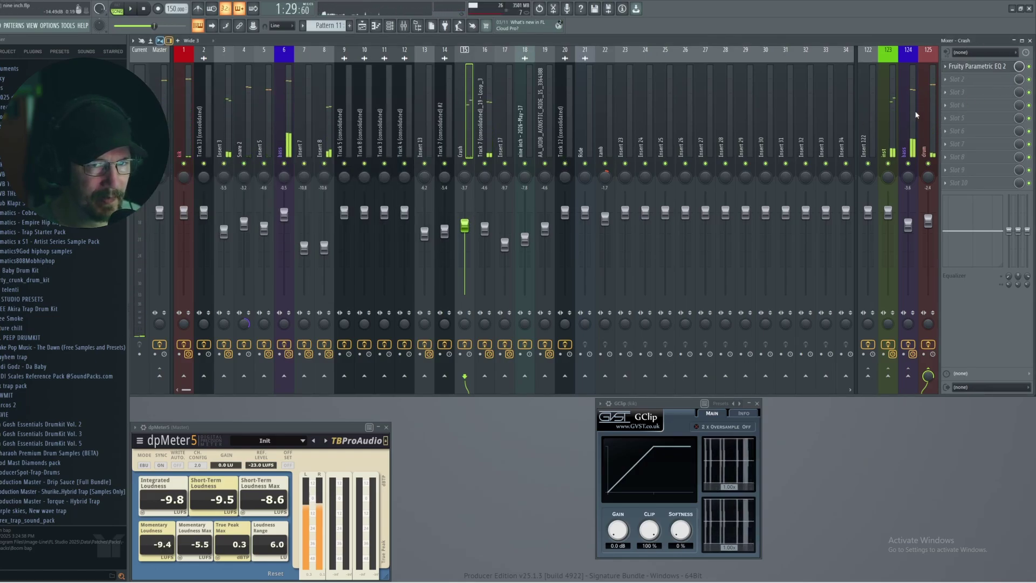
Reshape the Crash track's EQ with a band 1 low cut and deeper cuts on bands 3 and 4, auditioning from 1:36.
{"action": "left_click", "coordinate": [977, 67]}
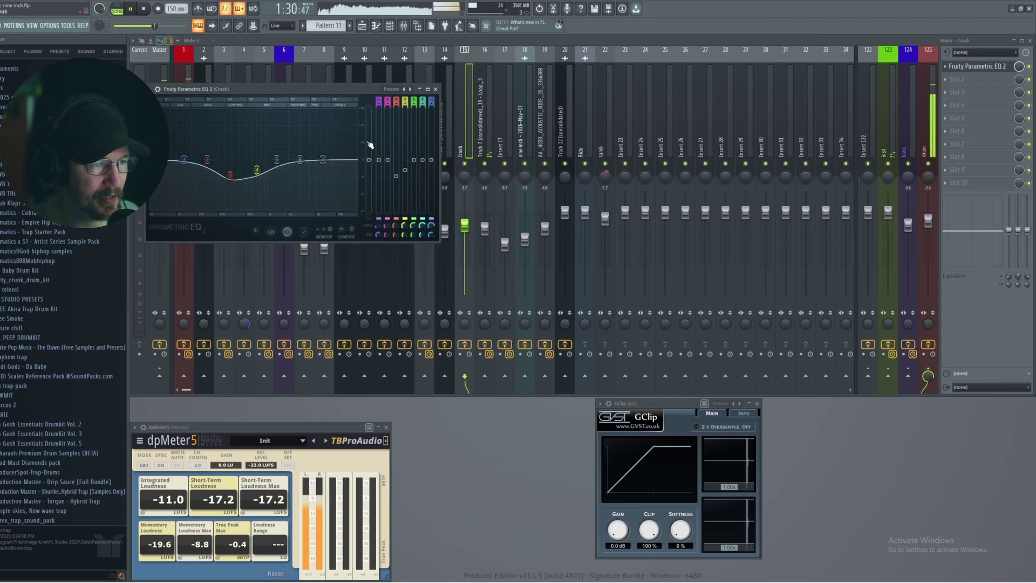
{"action": "key", "text": "F5"}
{"action": "left_click", "coordinate": [649, 57]}
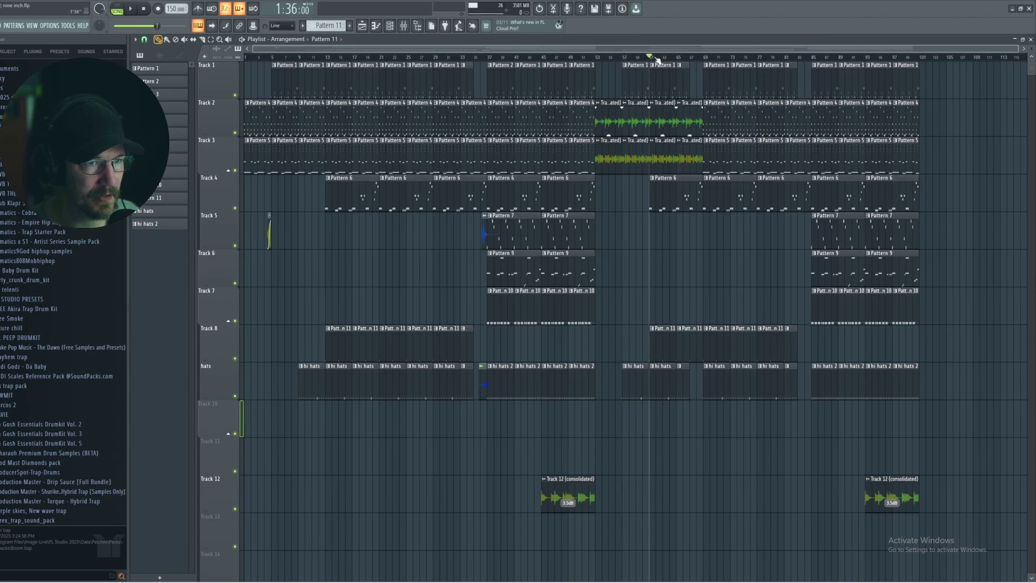
{"action": "left_click", "coordinate": [1030, 40]}
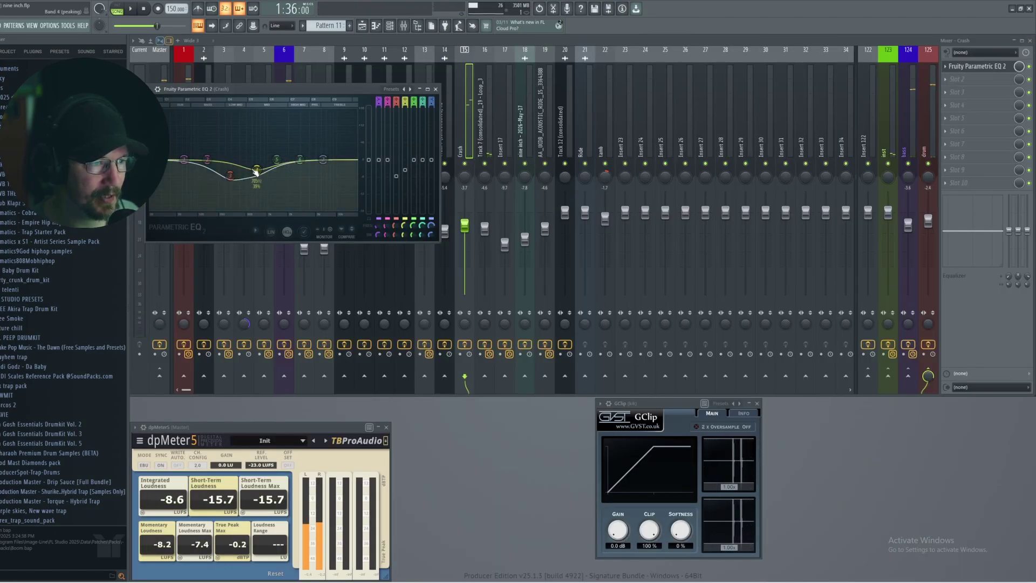
{"action": "left_click_drag", "start_coordinate": [231, 175], "coordinate": [253, 176]}
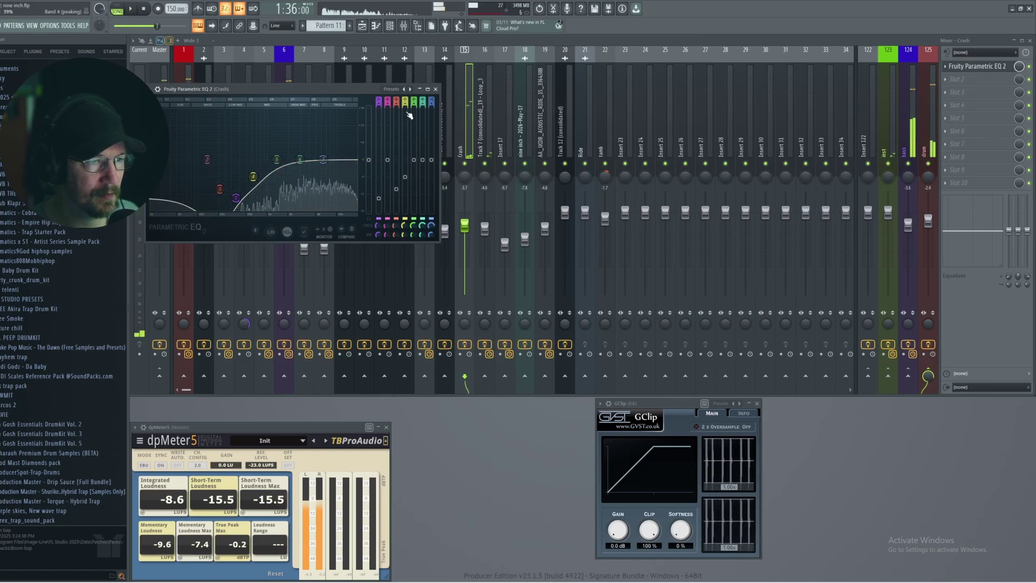
{"action": "left_click", "coordinate": [435, 89]}
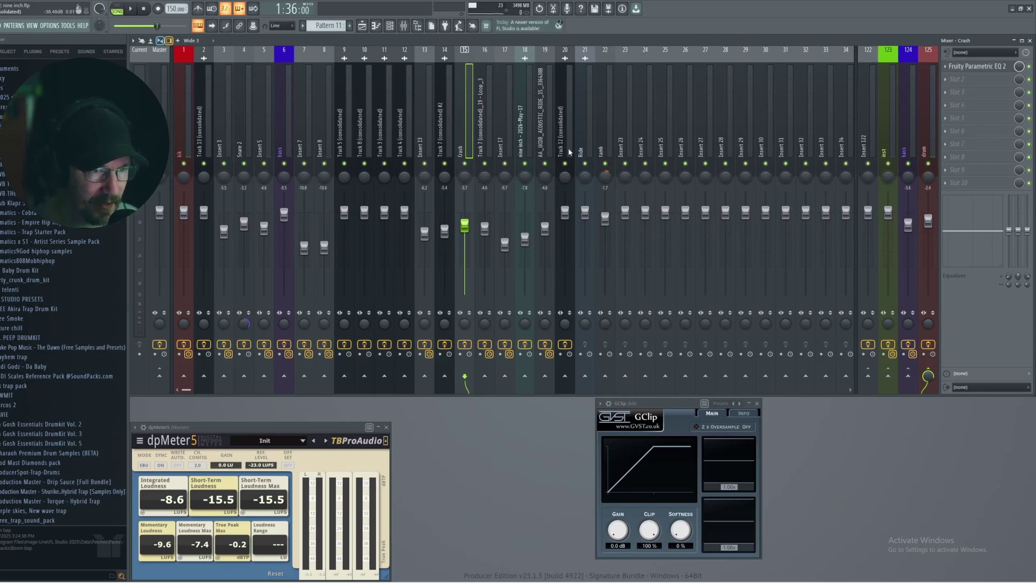
Review the Crash track's EQ curve and bring up Fruity Parametric EQ 2 on the tamb mixer track.
{"action": "left_click", "coordinate": [989, 65]}
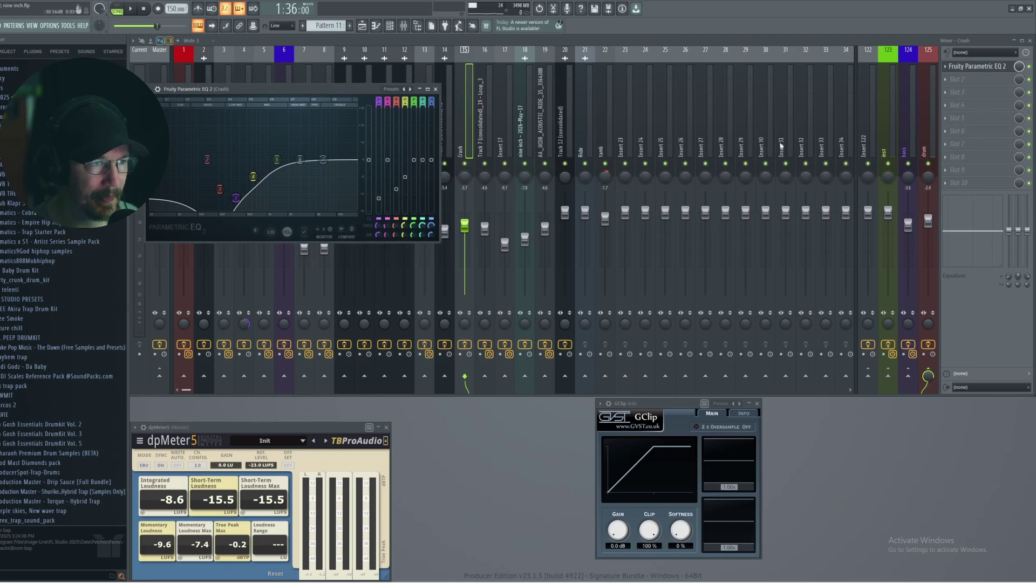
{"action": "left_click", "coordinate": [605, 108]}
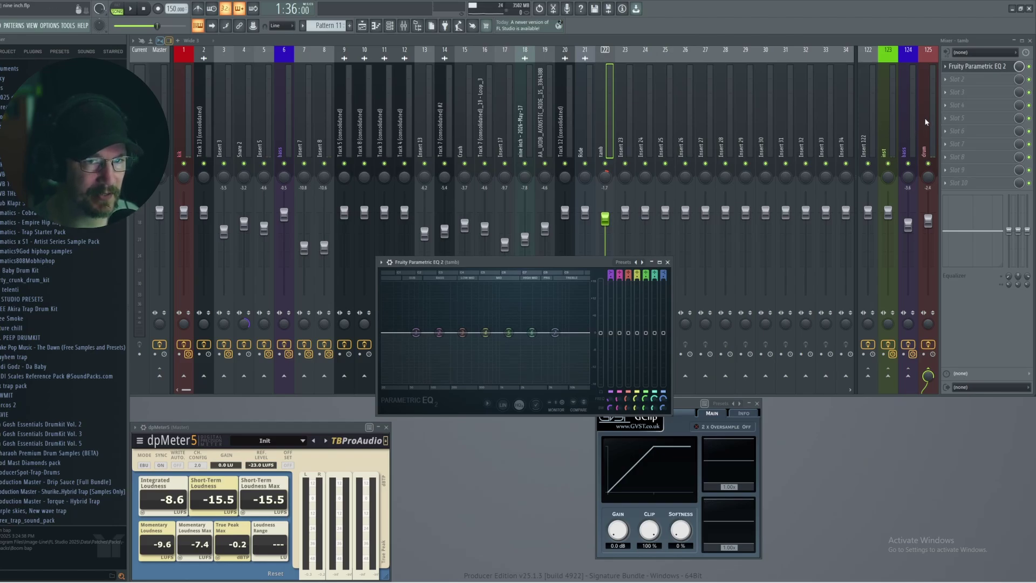
Open the F6-RTA Stereo side-chain EQ on the inst bus and examine its response while the breakdown plays.
{"action": "left_click", "coordinate": [891, 96]}
{"action": "left_click", "coordinate": [972, 79]}
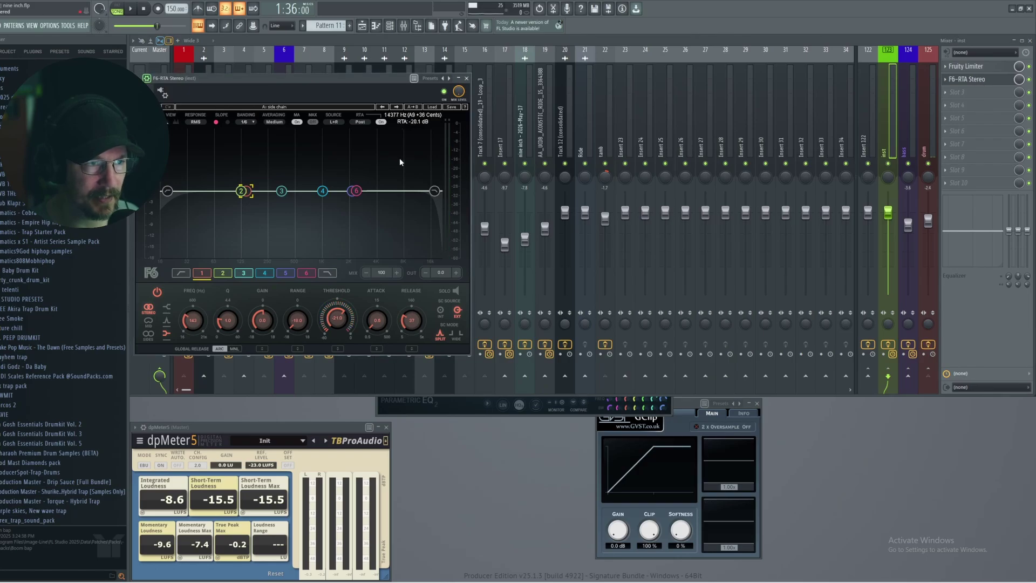
{"action": "left_click_drag", "start_coordinate": [332, 80], "coordinate": [530, 117]}
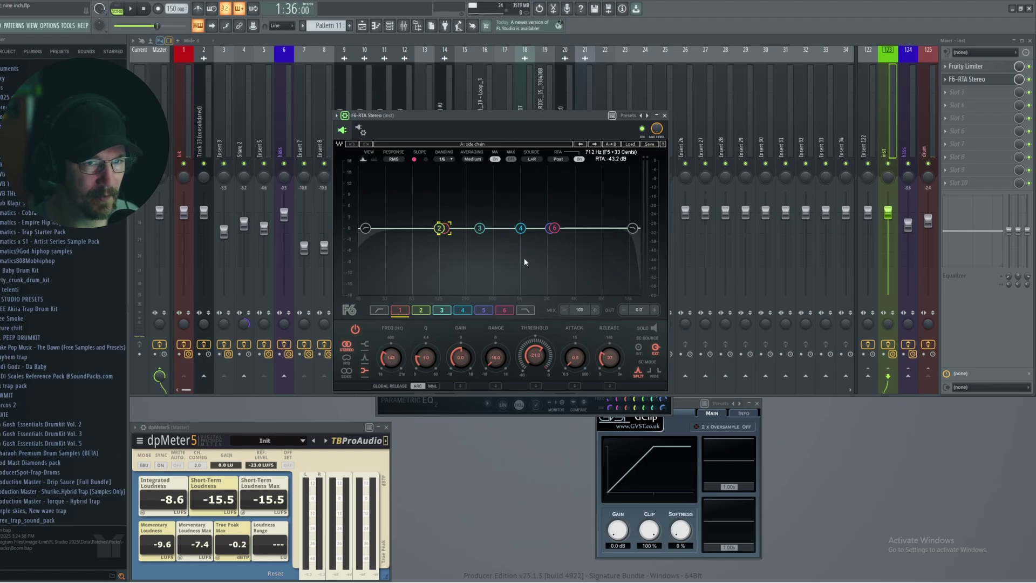
{"action": "key", "text": "space"}
{"action": "key", "text": "F5"}
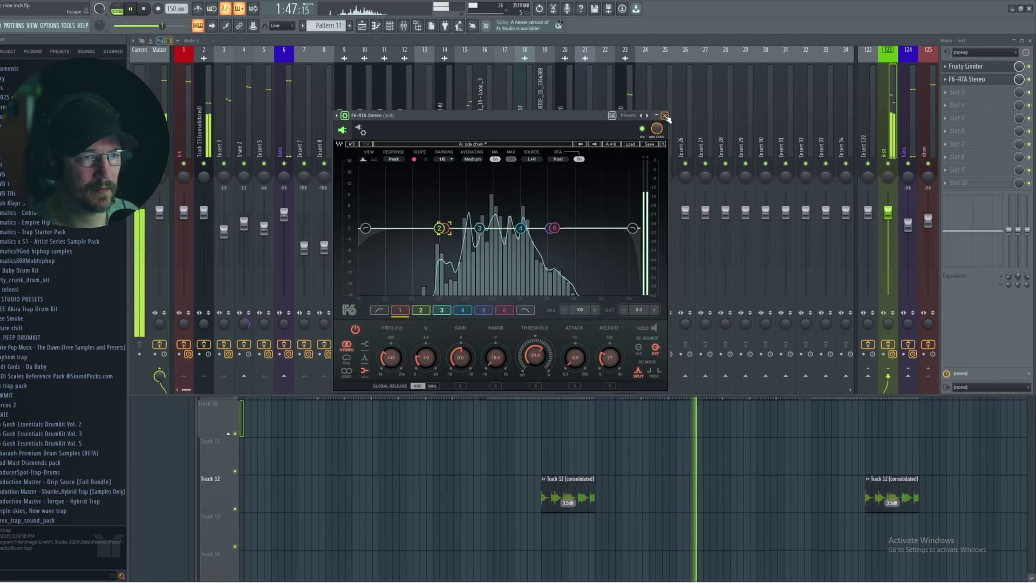
{"action": "key", "text": "space"}
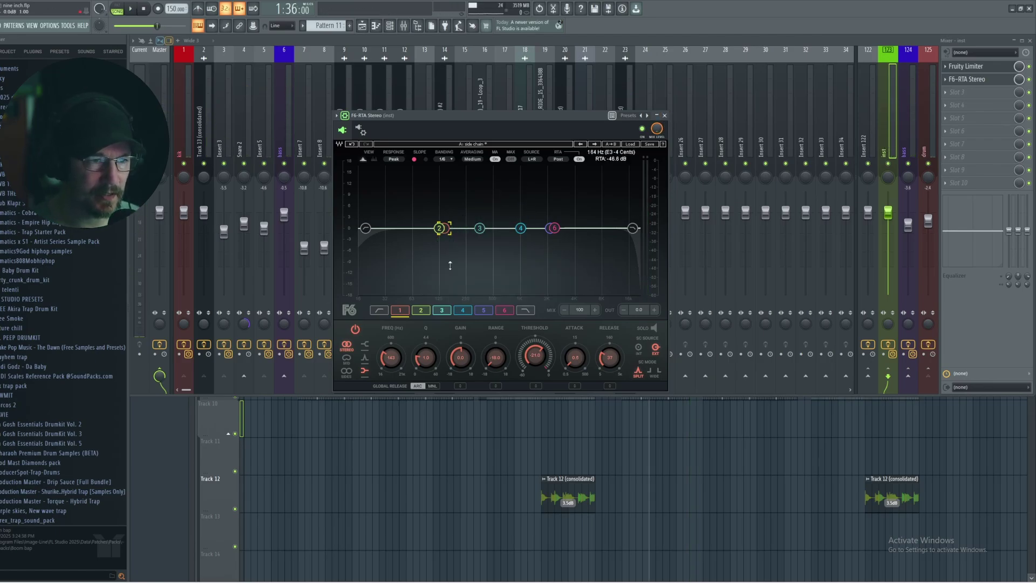
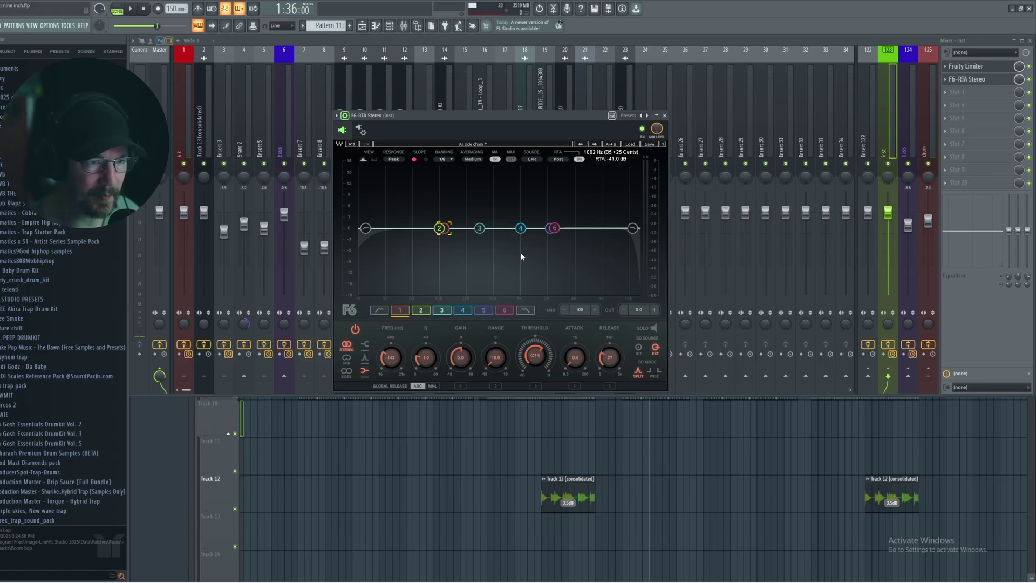
Move F6-RTA band 4 onto band 3's frequency on the inst bus, trying a band 3 boost and returning its gain to zero.
{"action": "left_click", "coordinate": [348, 119]}
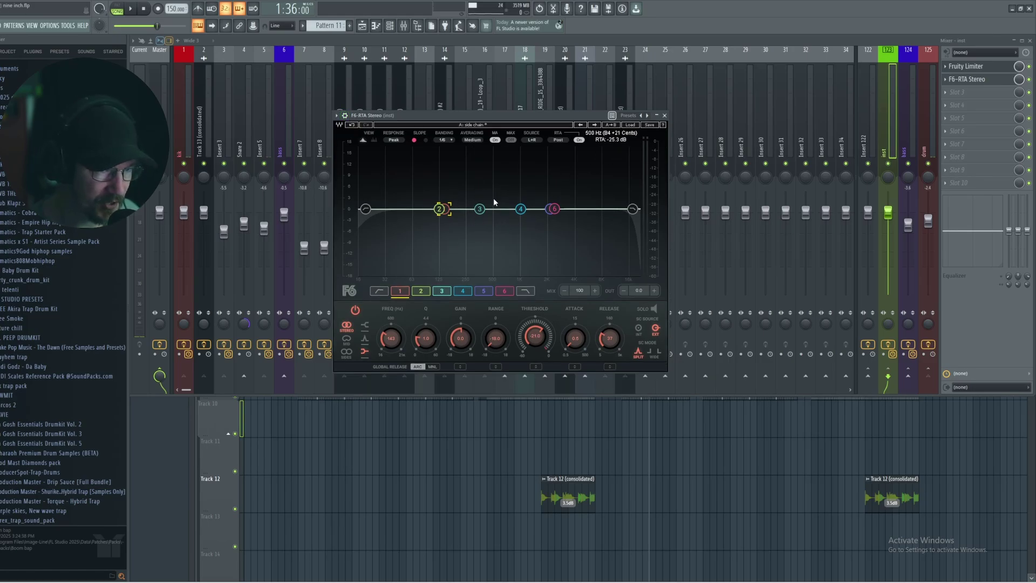
{"action": "left_click_drag", "start_coordinate": [475, 210], "coordinate": [482, 162]}
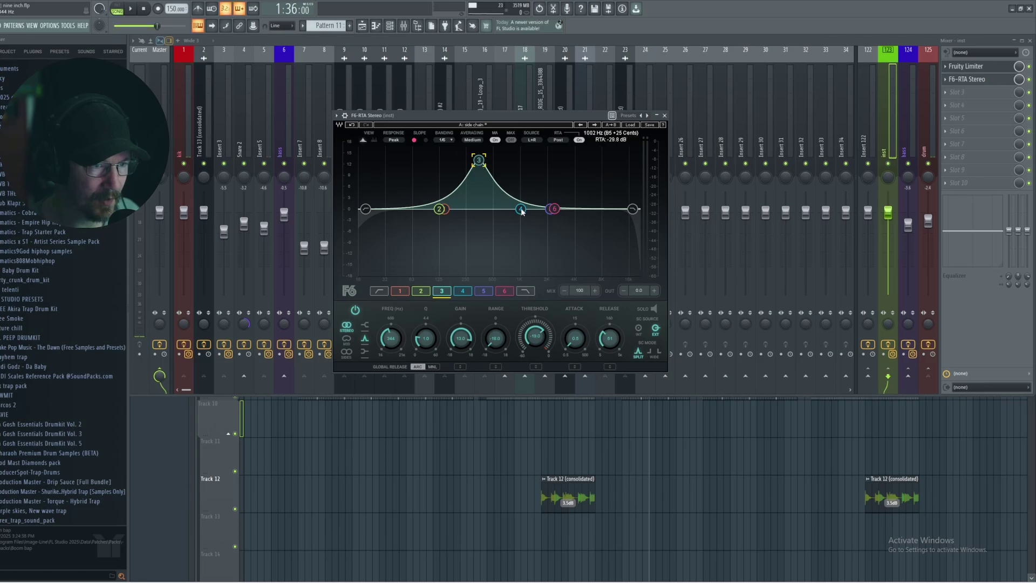
{"action": "left_click_drag", "start_coordinate": [521, 210], "coordinate": [469, 209]}
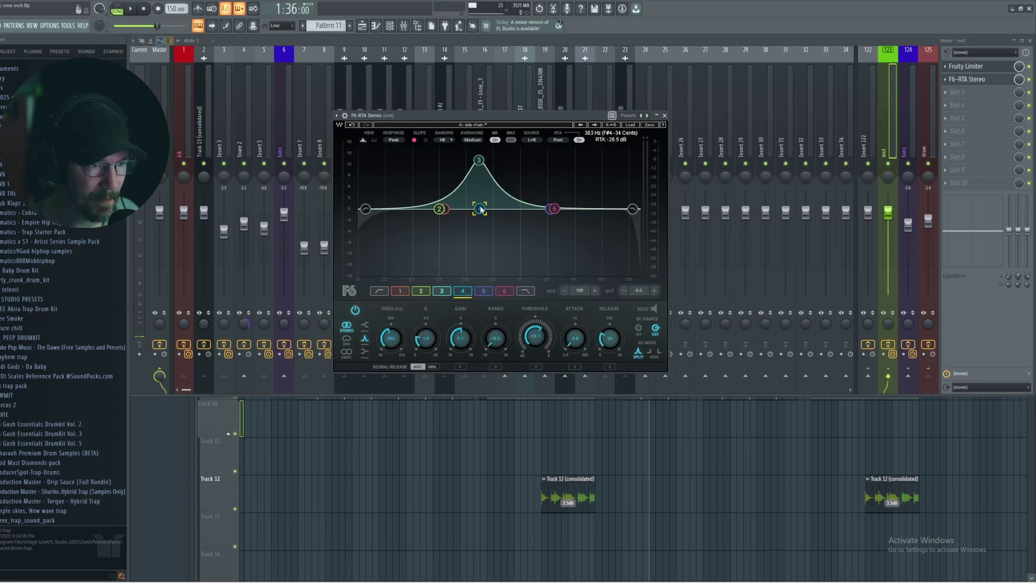
{"action": "mouse_move", "coordinate": [480, 209]}
{"action": "left_mouse_down"}
{"action": "mouse_move", "coordinate": [478, 253]}
{"action": "mouse_move", "coordinate": [478, 211]}
{"action": "left_mouse_up"}
{"action": "left_click", "coordinate": [478, 160]}
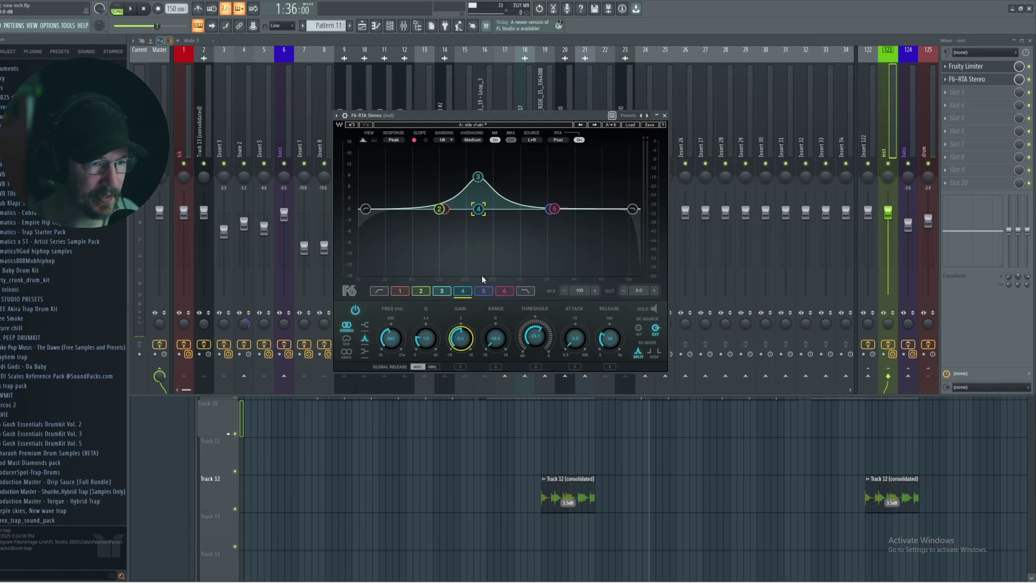
{"action": "left_click_drag", "start_coordinate": [478, 176], "coordinate": [478, 209]}
{"action": "left_click", "coordinate": [664, 115]}
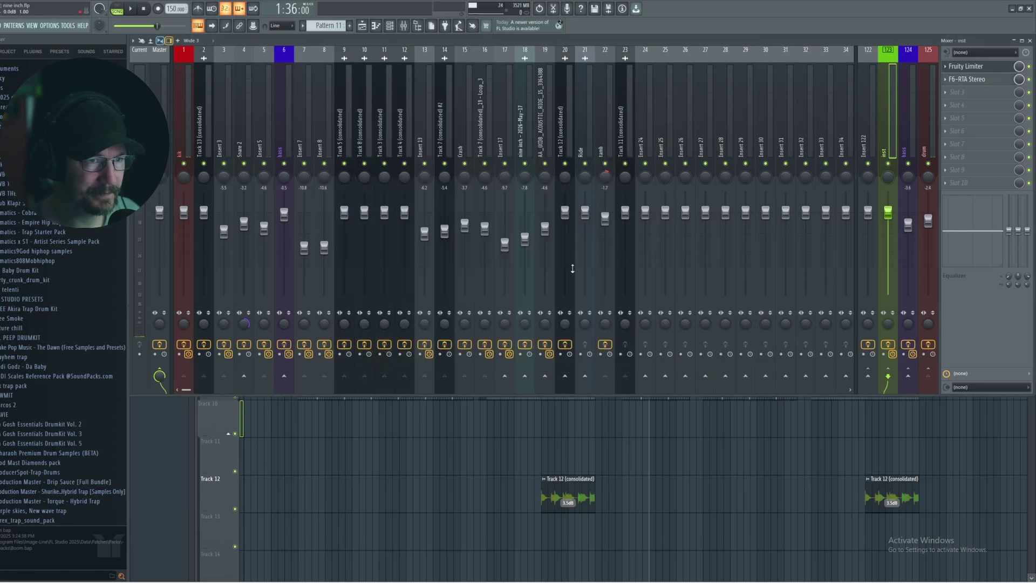
Audition the breakdown from 1:36, examining the inst bus's live spectrum in F6-RTA and the playback position in the playlist.
{"action": "key", "text": "space"}
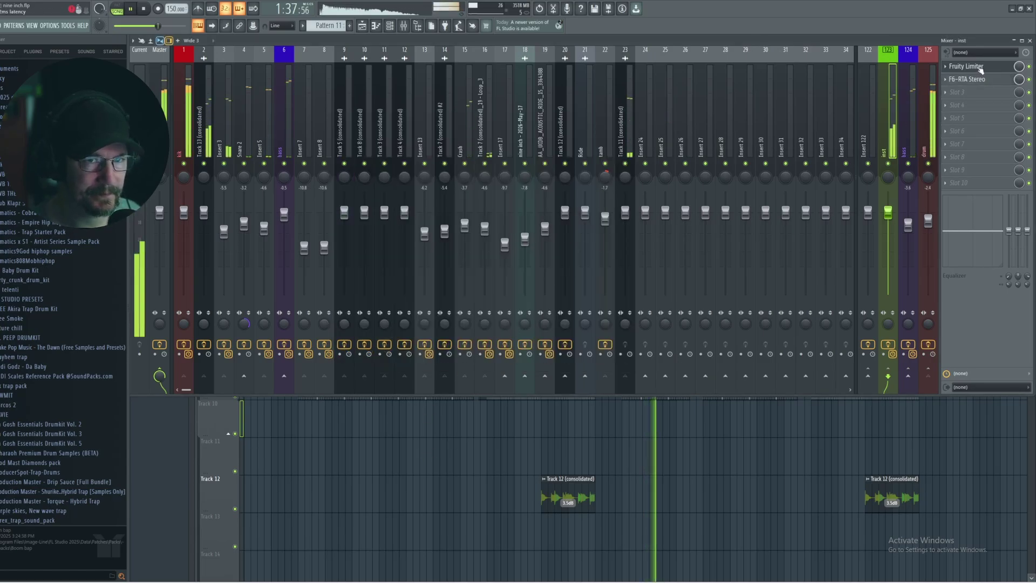
{"action": "left_click", "coordinate": [966, 79]}
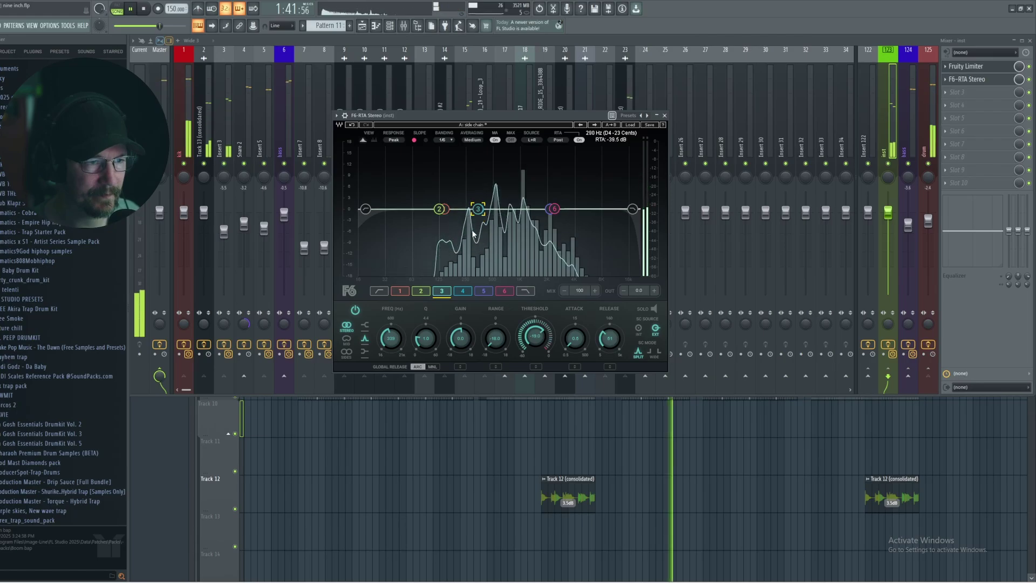
{"action": "key", "text": "Escape"}
{"action": "key", "text": "F9"}
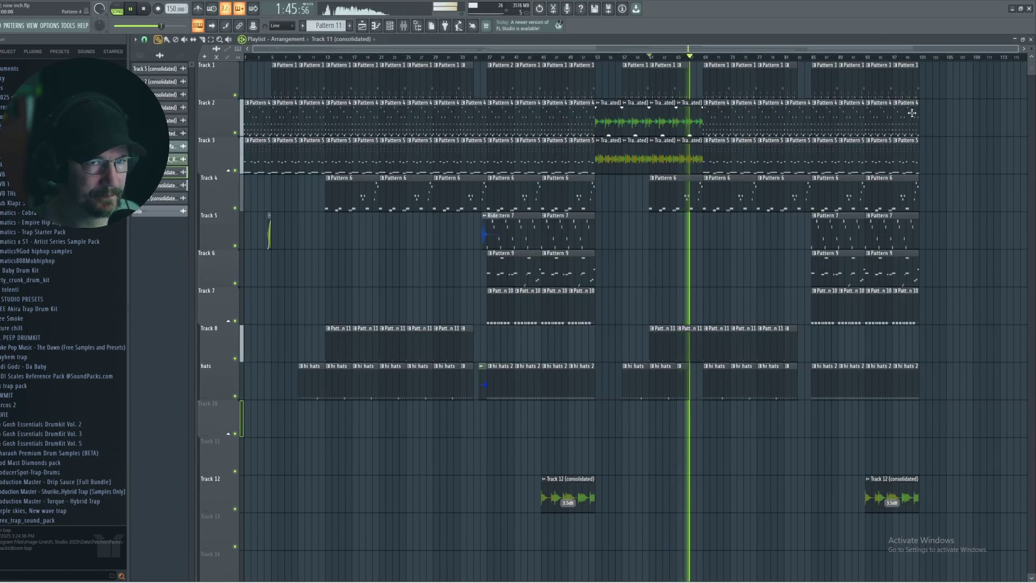
{"action": "key", "text": "space"}
Inspect the bass bus effects and check the master loudness in dpMeter5 while the section from 1:36 plays.
{"action": "key", "text": "F9"}
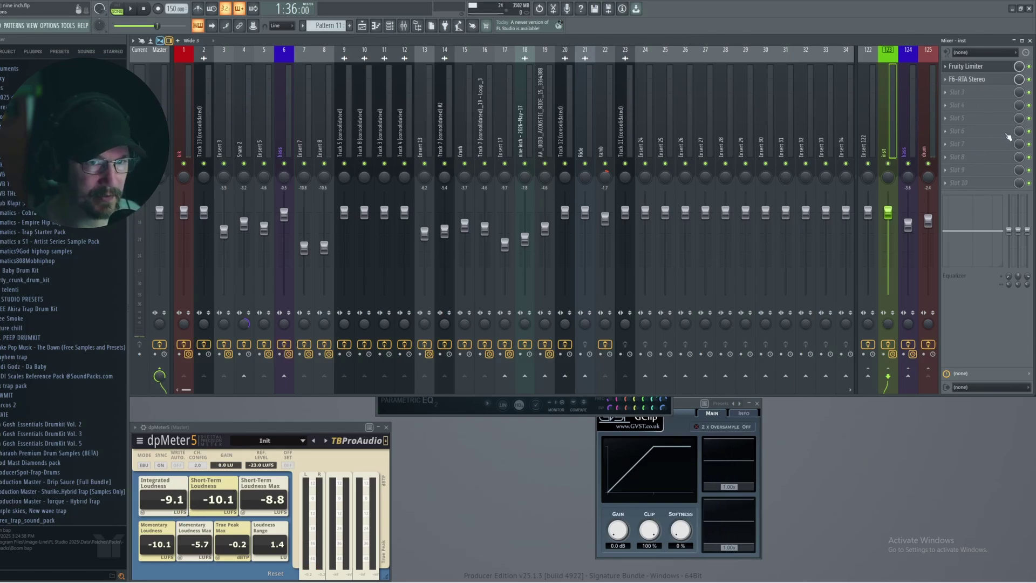
{"action": "left_click", "coordinate": [902, 129]}
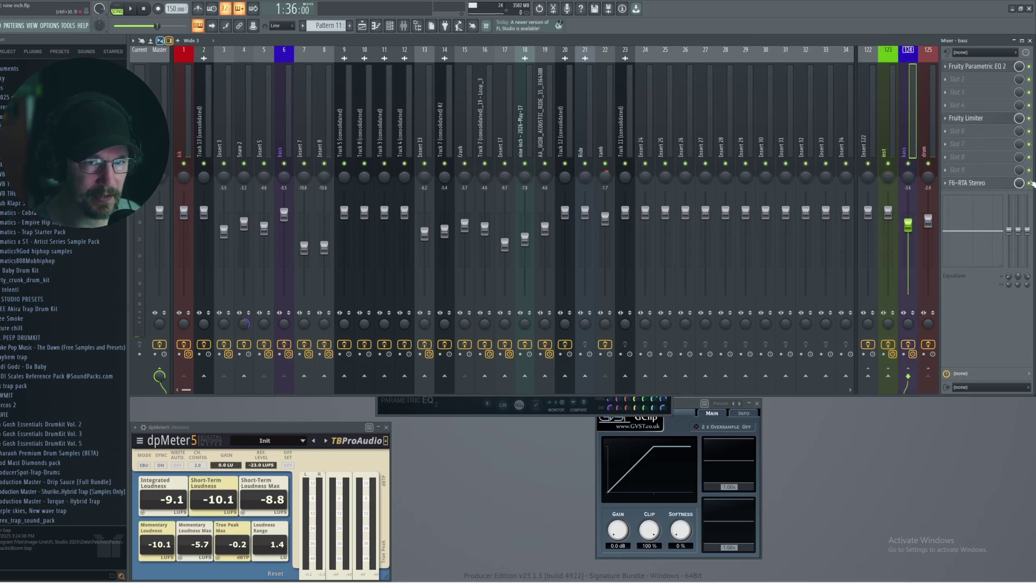
{"action": "key", "text": "space"}
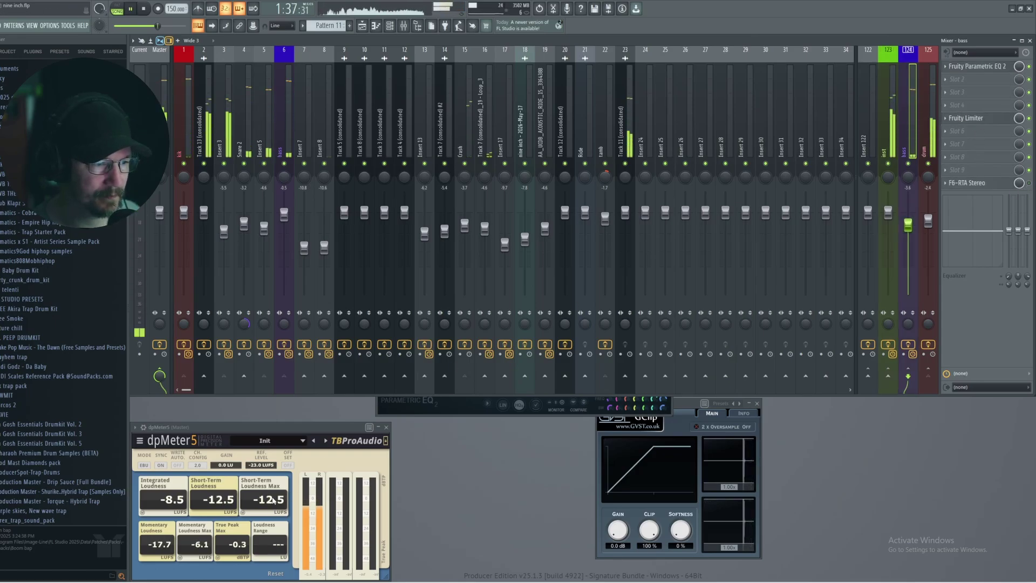
{"action": "left_click", "coordinate": [263, 428]}
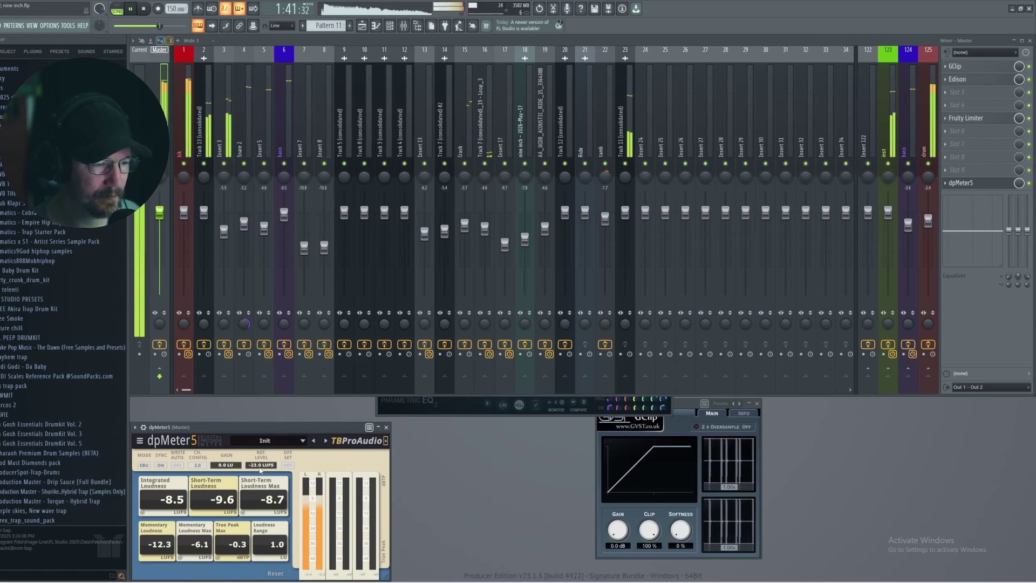
{"action": "key", "text": "space"}
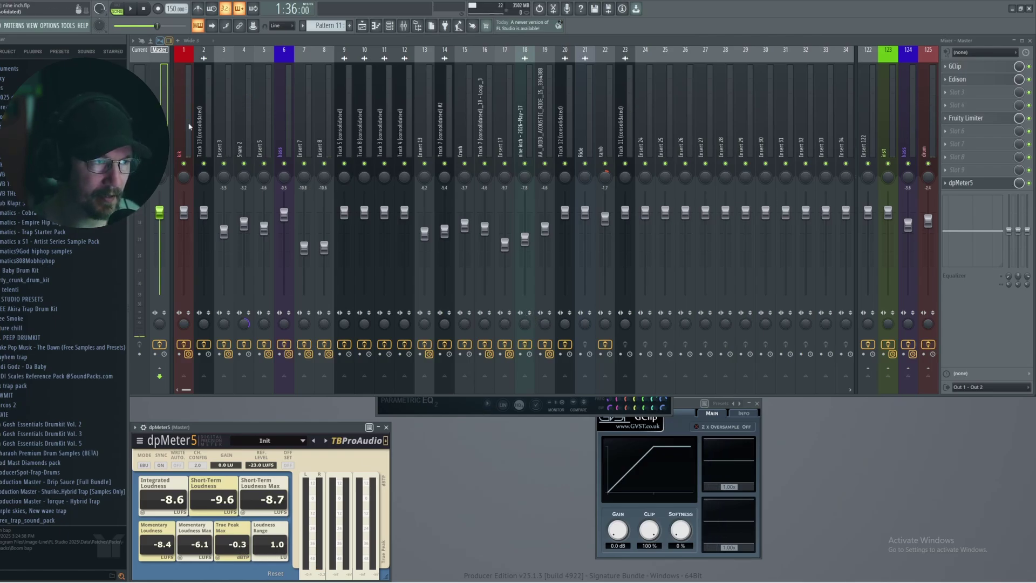
Compare the master's loudness and true peak in dpMeter5 with Fruity Limiter bypassed and re-enabled, playing from 1:36.
{"action": "left_click", "coordinate": [974, 120]}
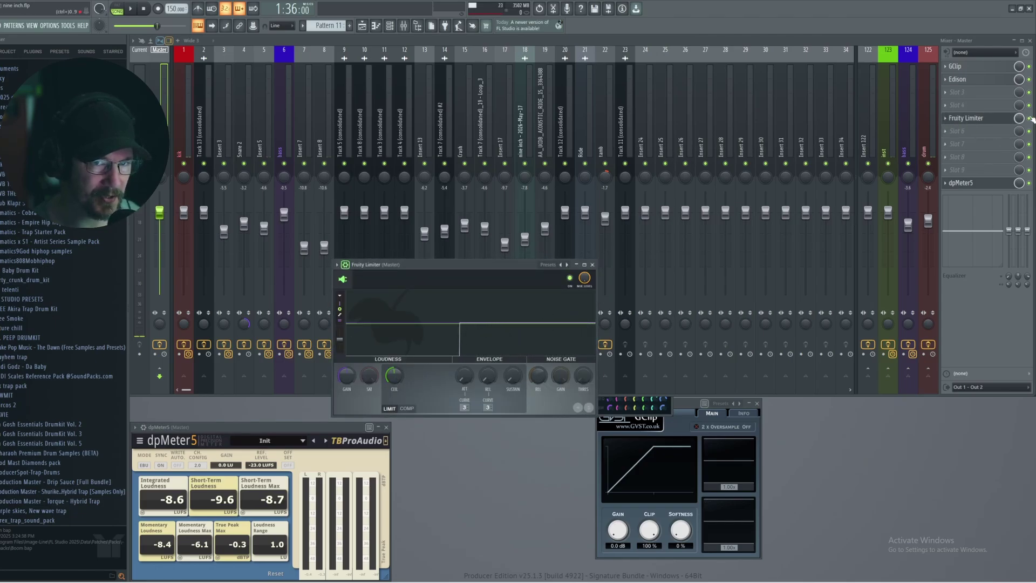
{"action": "key", "text": "Escape"}
{"action": "key", "text": "space"}
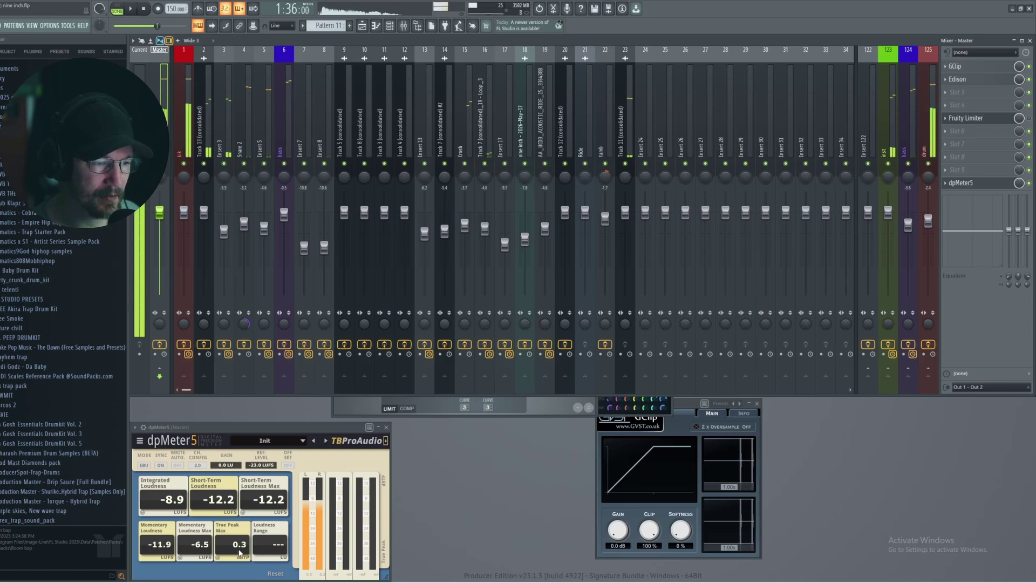
{"action": "key", "text": "space"}
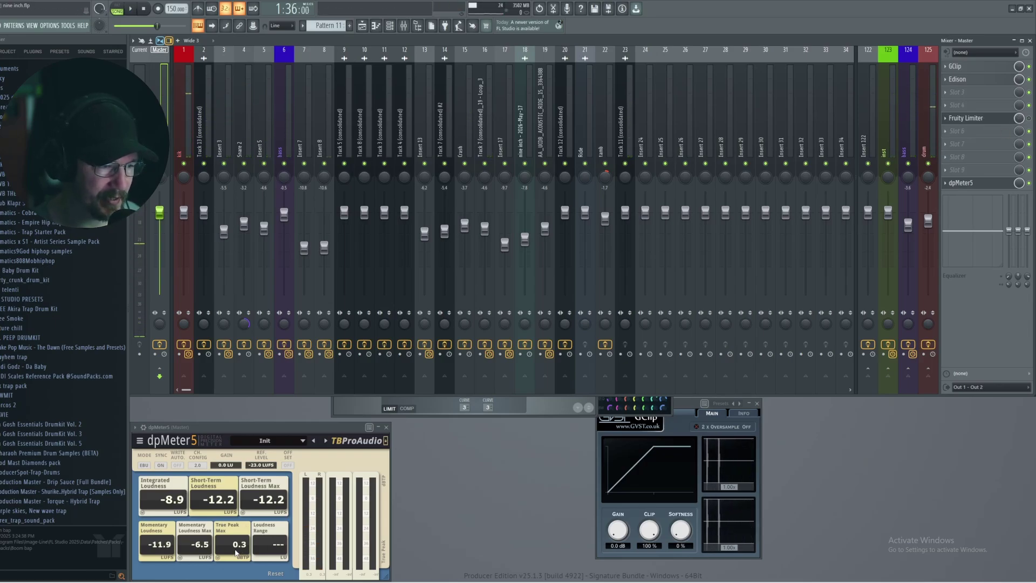
{"action": "key", "text": "space"}
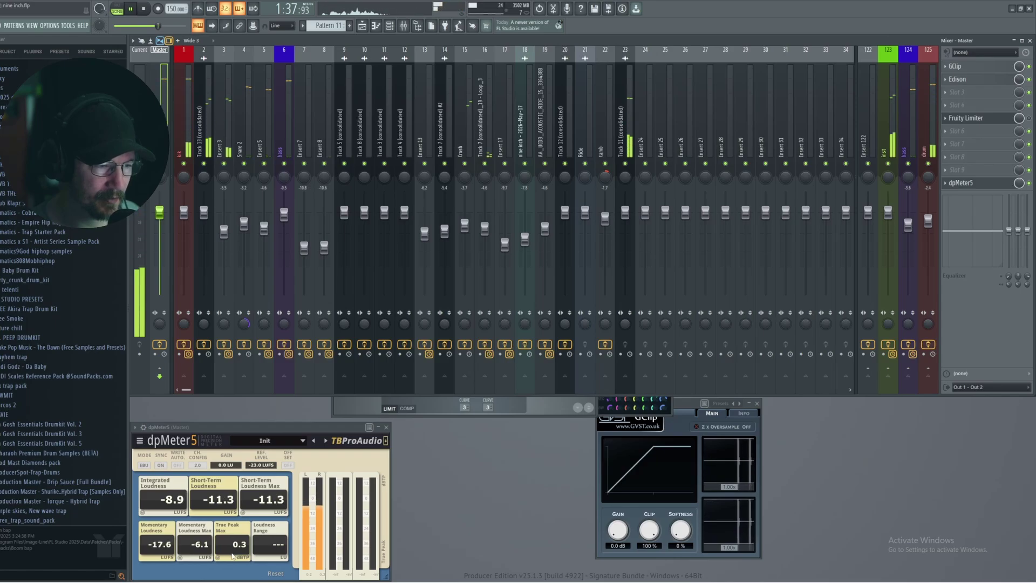
{"action": "key", "text": "space"}
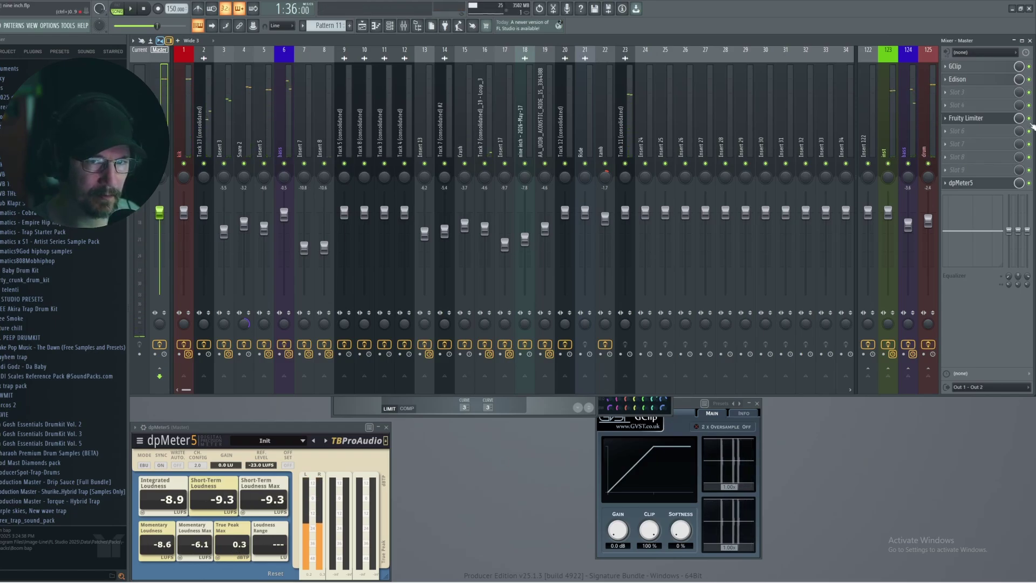
{"action": "key", "text": "space"}
{"action": "key", "text": "space"}
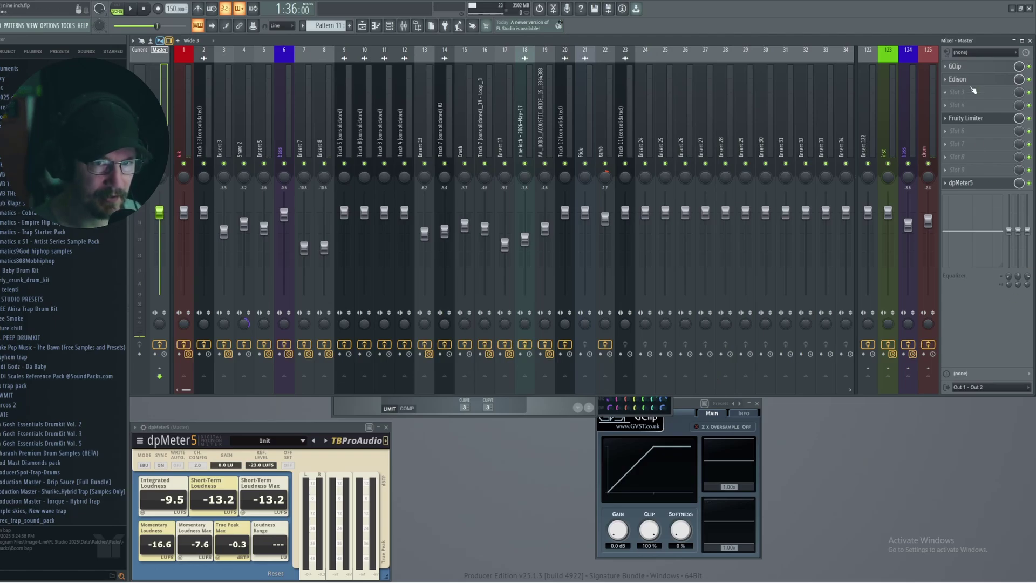
Open the master's Fruity Limiter and examine its waveform display alongside the dpMeter5 loudness during playback from 1:36.
{"action": "left_click", "coordinate": [978, 121]}
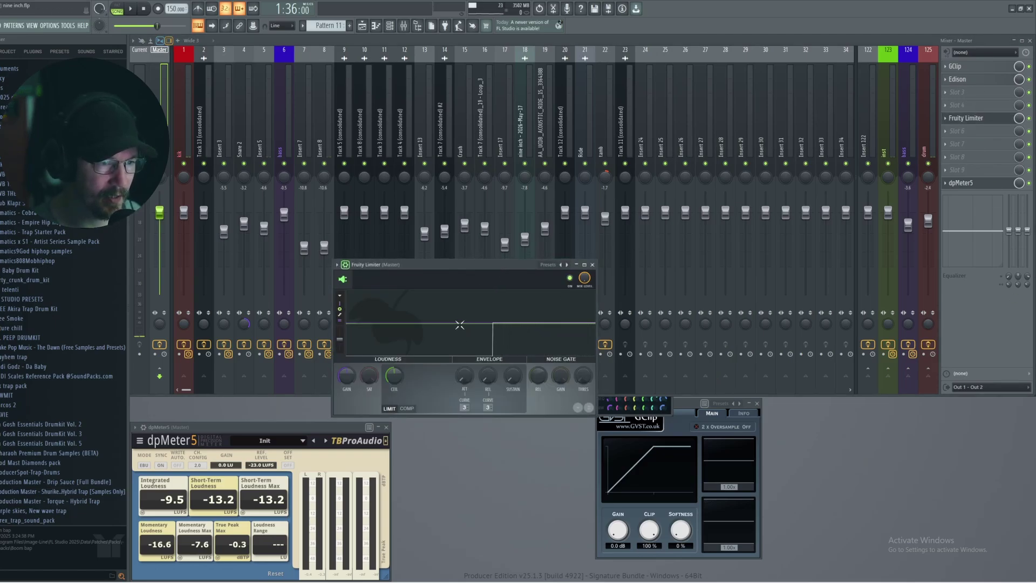
{"action": "key", "text": "space"}
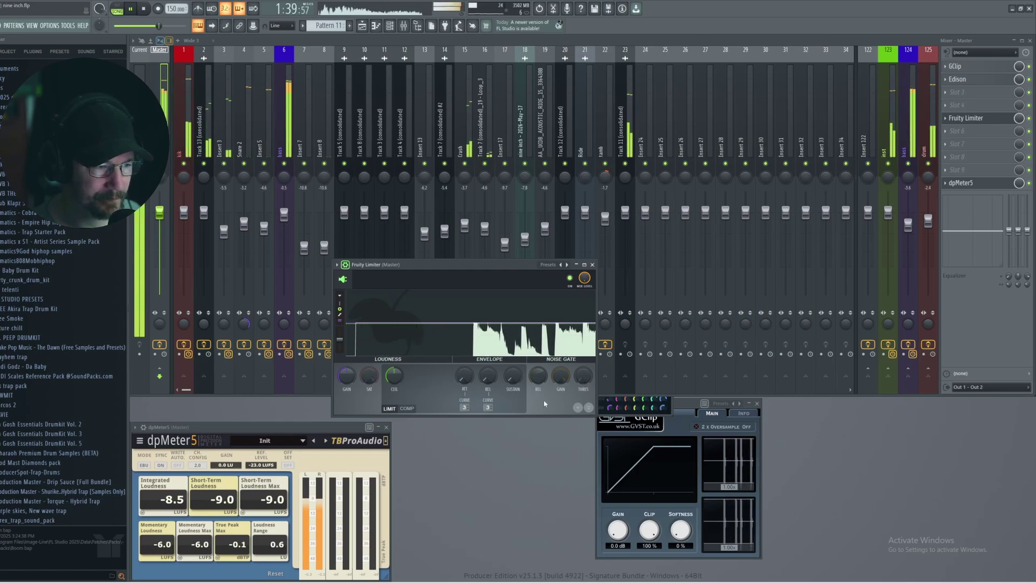
{"action": "key", "text": "space"}
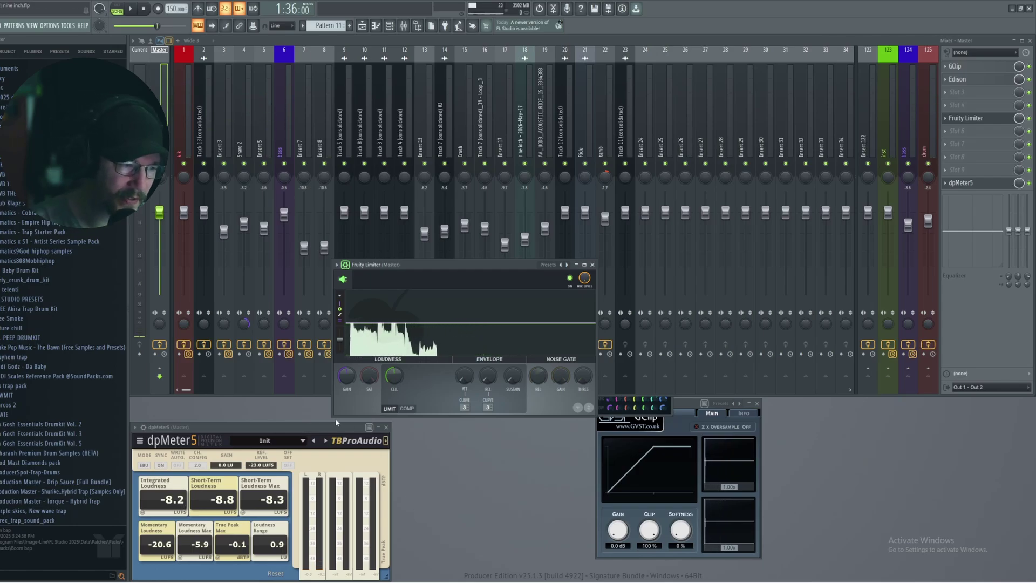
Play the arrangement from 1:36 through the final section, checking the playlist against the master limiter and loudness levels.
{"action": "key", "text": "space"}
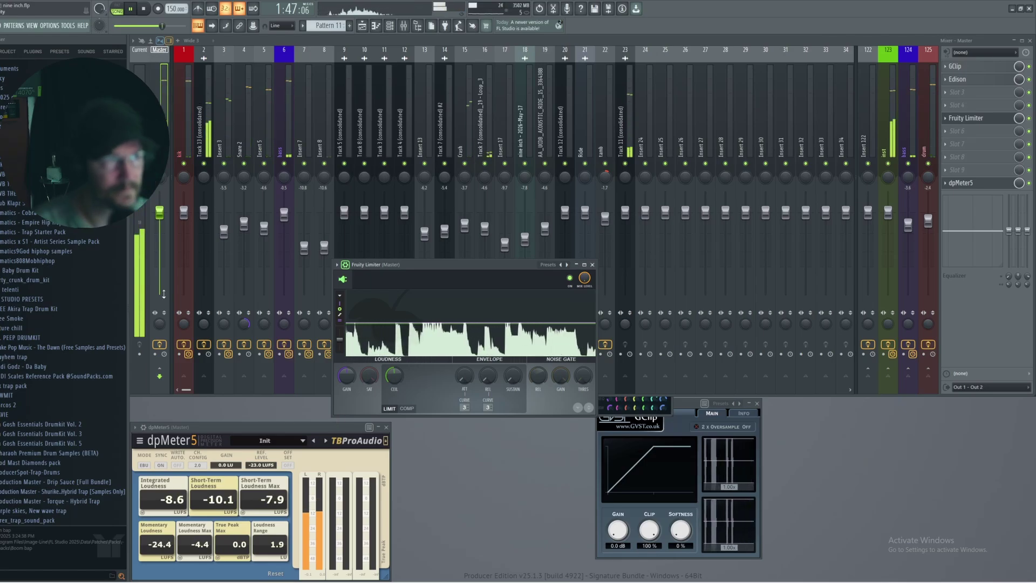
{"action": "key", "text": "F5"}
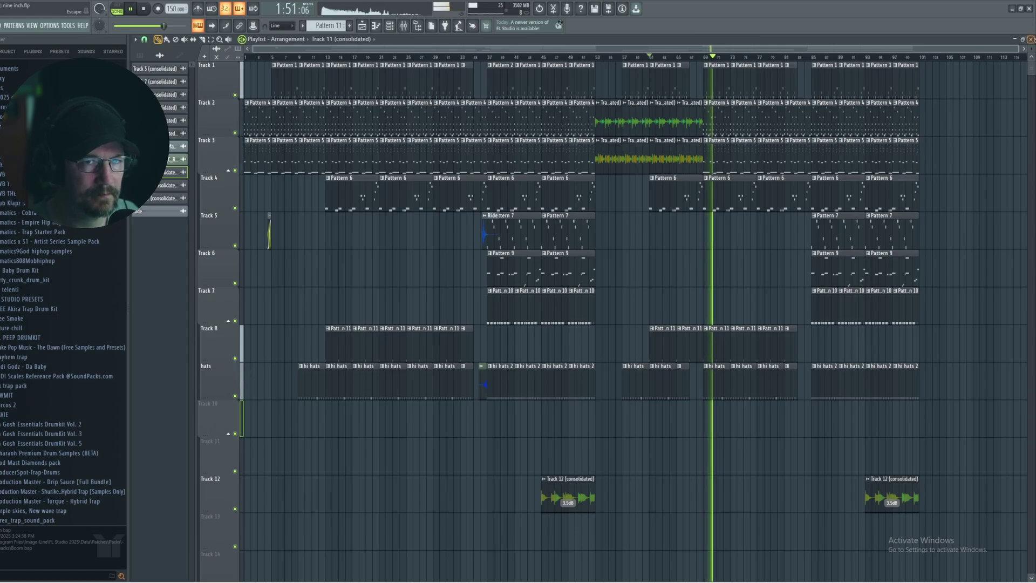
{"action": "key", "text": "F9"}
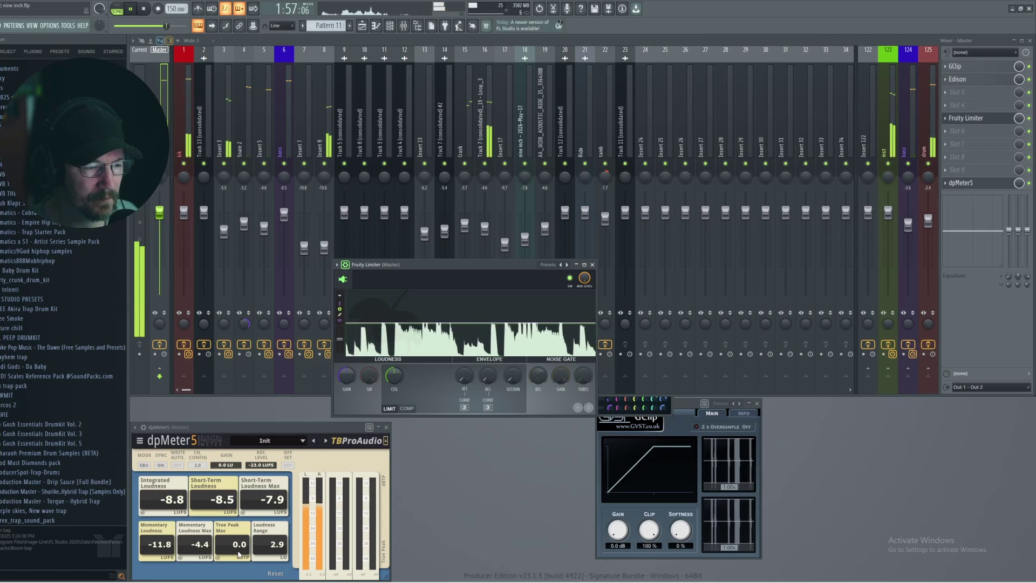
{"action": "left_click", "coordinate": [130, 9]}
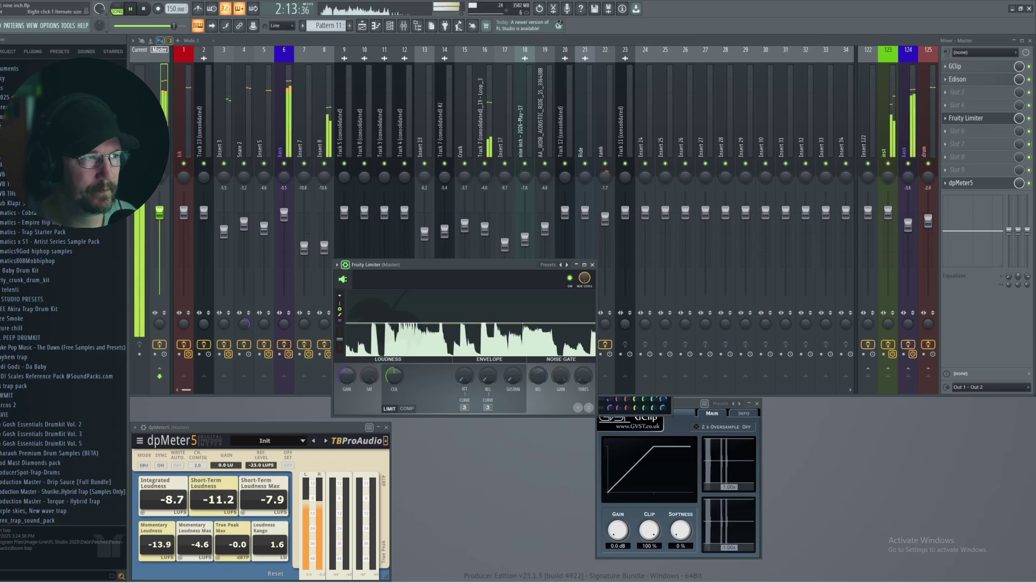
{"action": "key", "text": "Escape"}
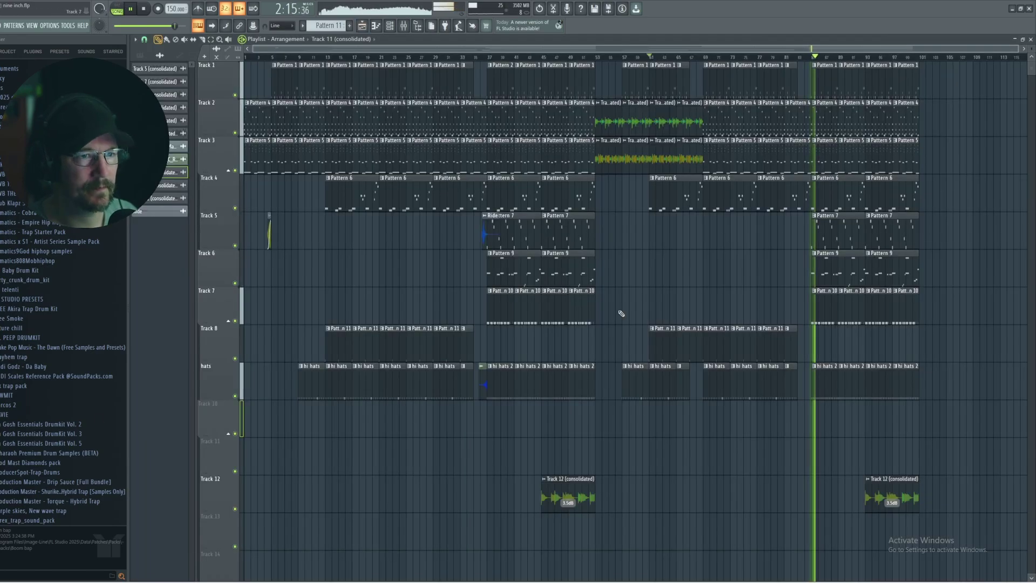
{"action": "key", "text": "F9"}
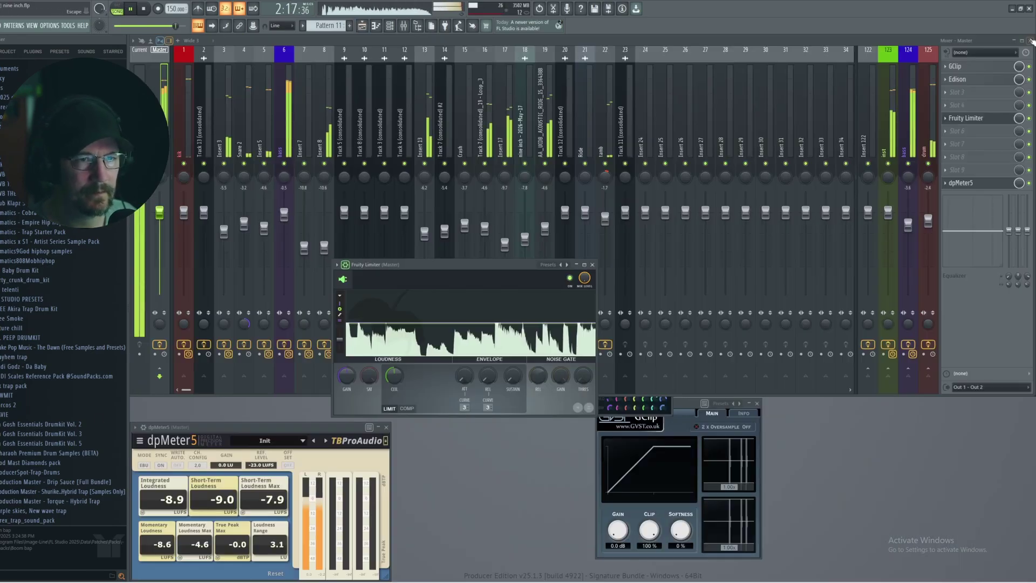
Audition the intro from 0:00 with the master meters in view and close Fruity Limiter.
{"action": "key", "text": "Escape"}
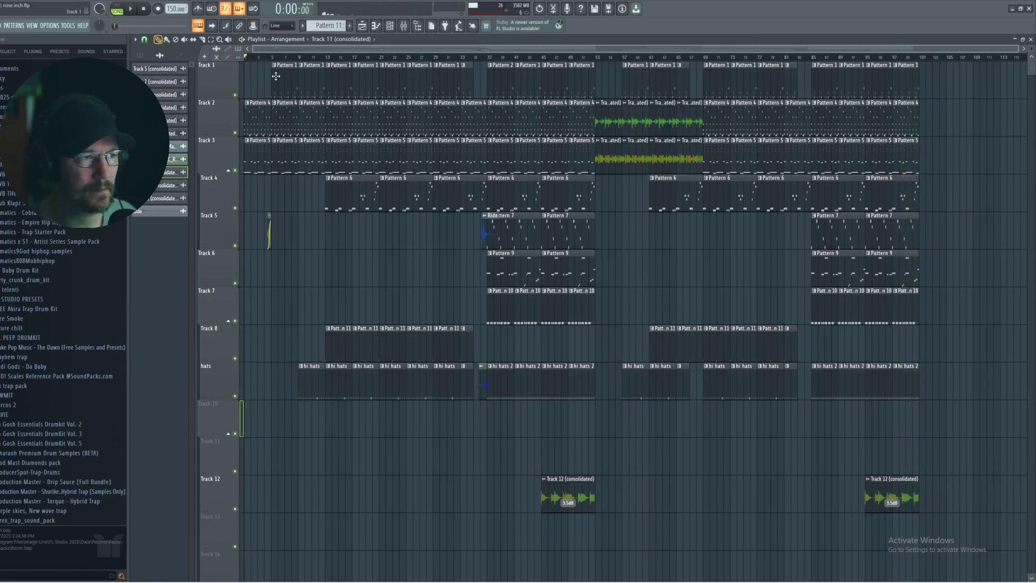
{"action": "key", "text": "F9"}
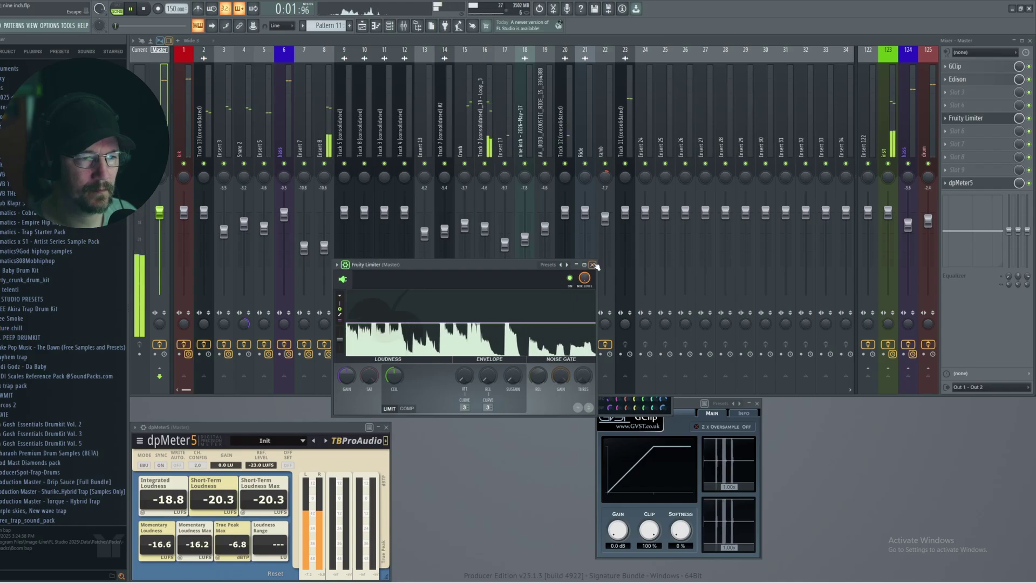
{"action": "key", "text": "space"}
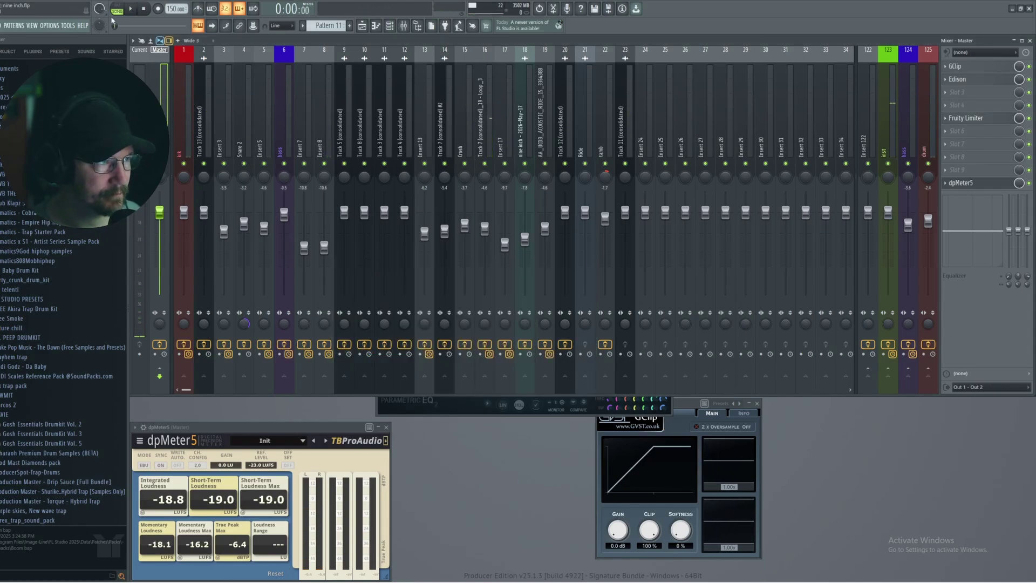
Remove the Pattern 1 segment on Track 1 and the hi hats segment on the hats track at bars 19–20.
{"action": "key", "text": "F5"}
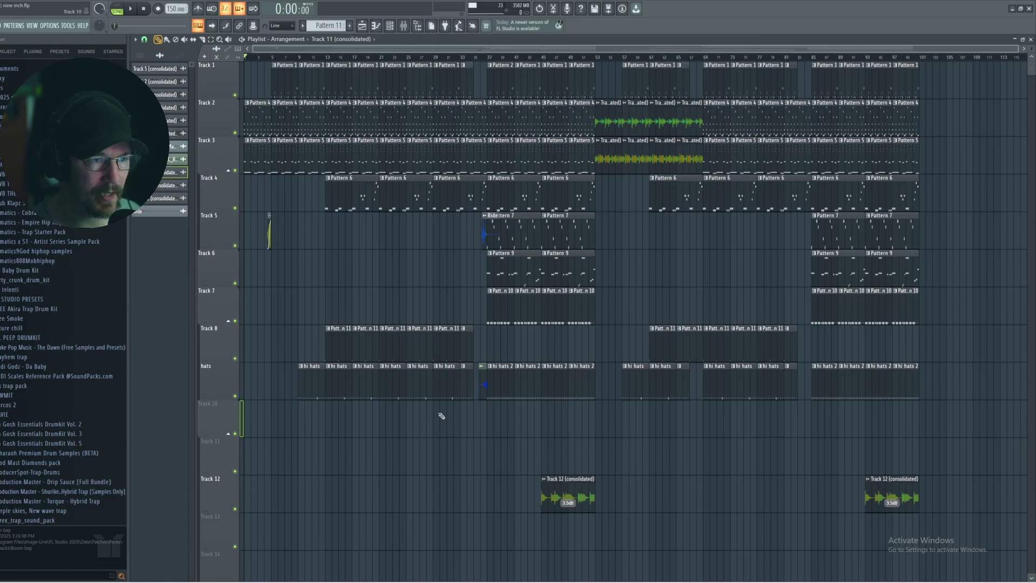
{"action": "right_click", "coordinate": [376, 79]}
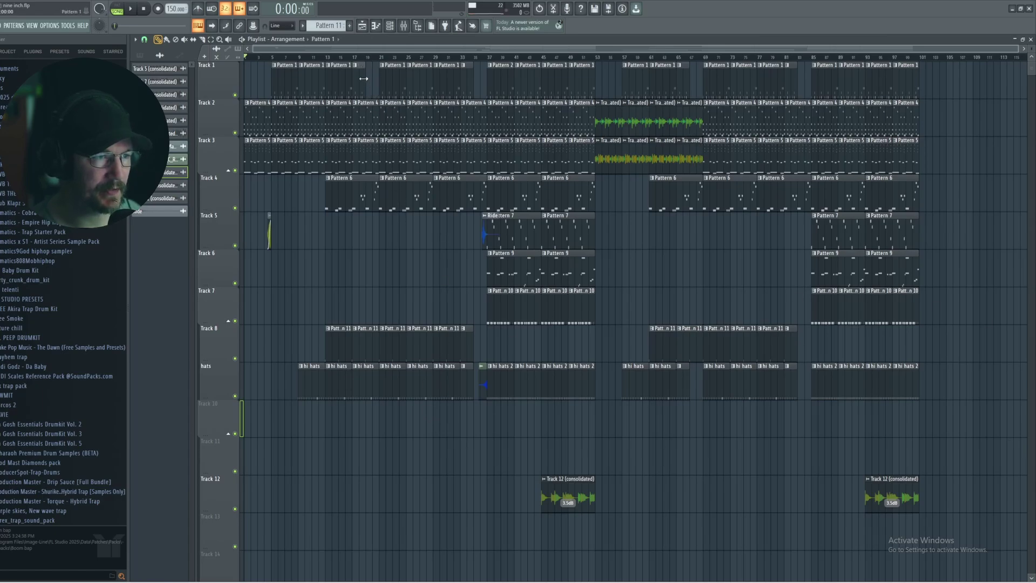
{"action": "right_click", "coordinate": [375, 376]}
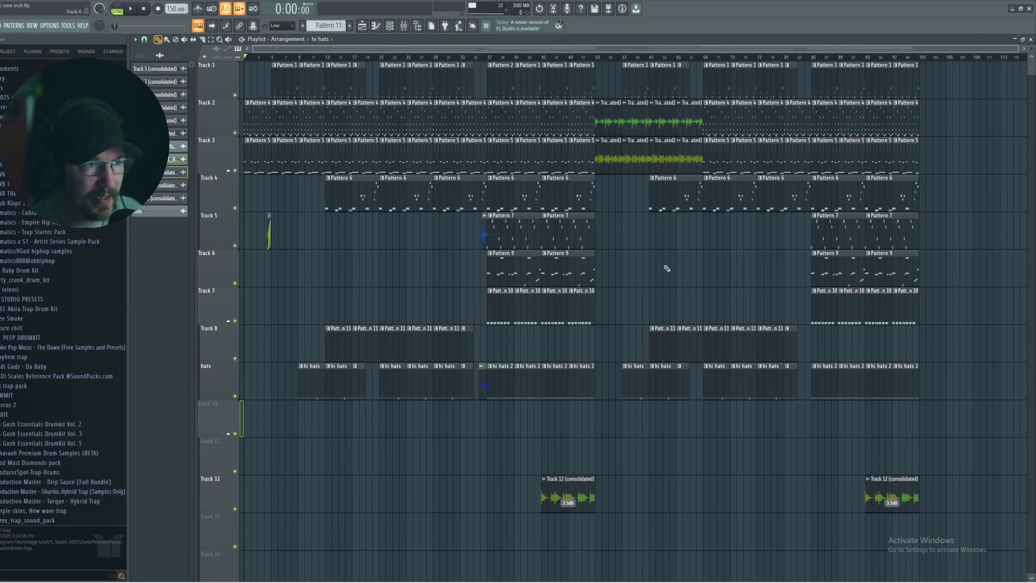
Play the arrangement from bar 5 and select the Pattern 1 clip on Track 1.
{"action": "left_click", "coordinate": [270, 59]}
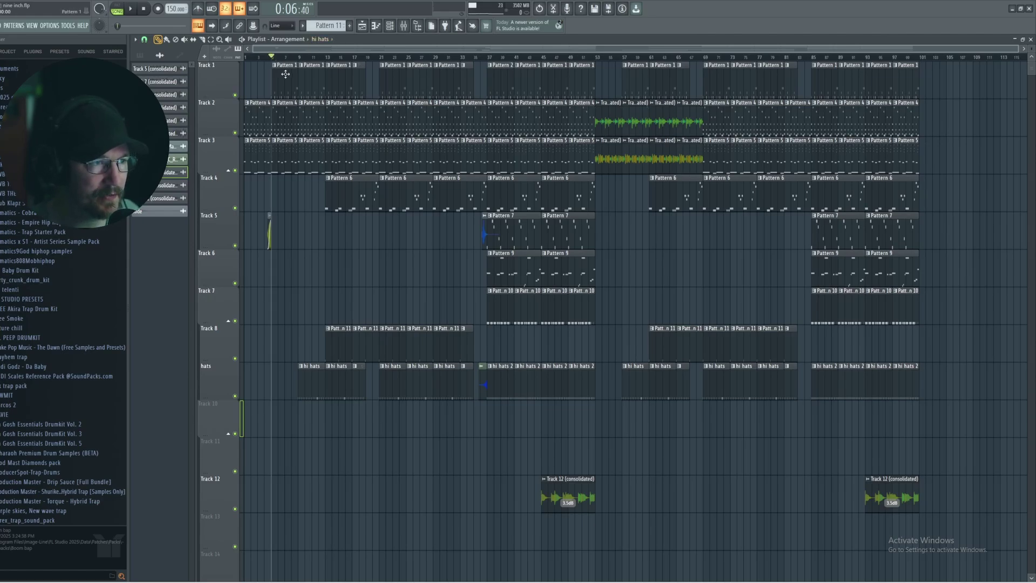
{"action": "key", "text": "space"}
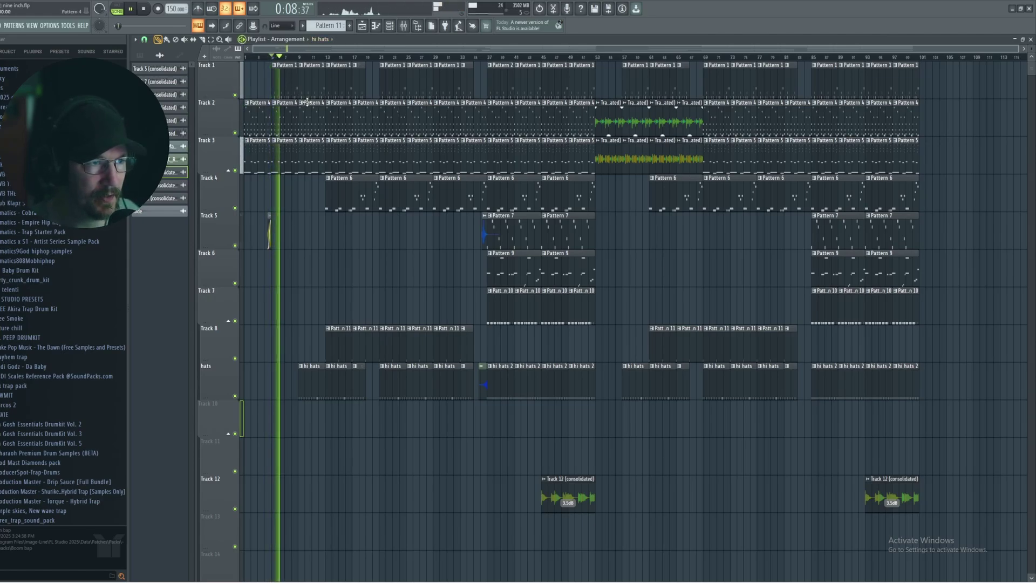
{"action": "key", "text": "space"}
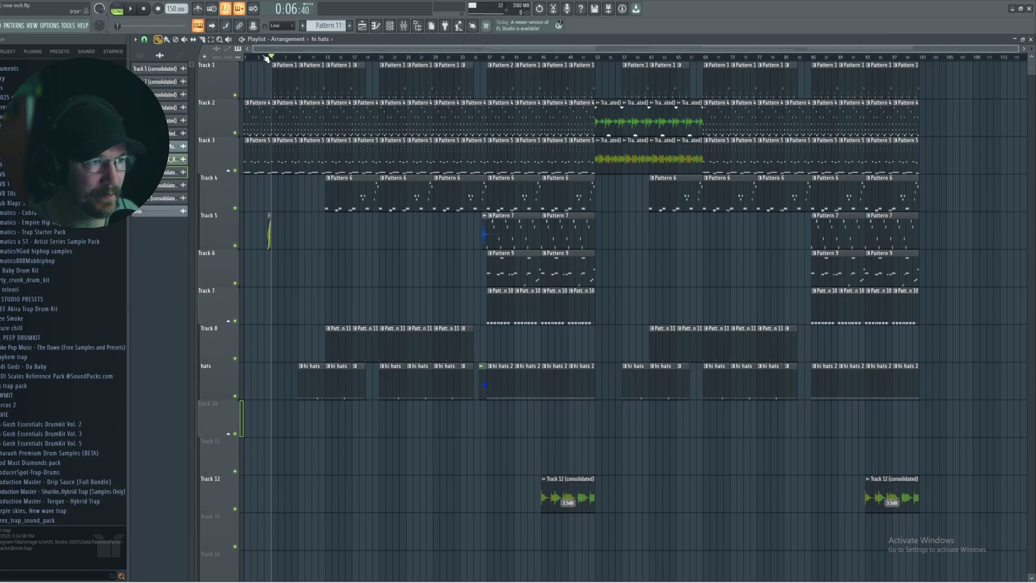
{"action": "left_click_drag", "start_coordinate": [251, 58], "coordinate": [276, 61]}
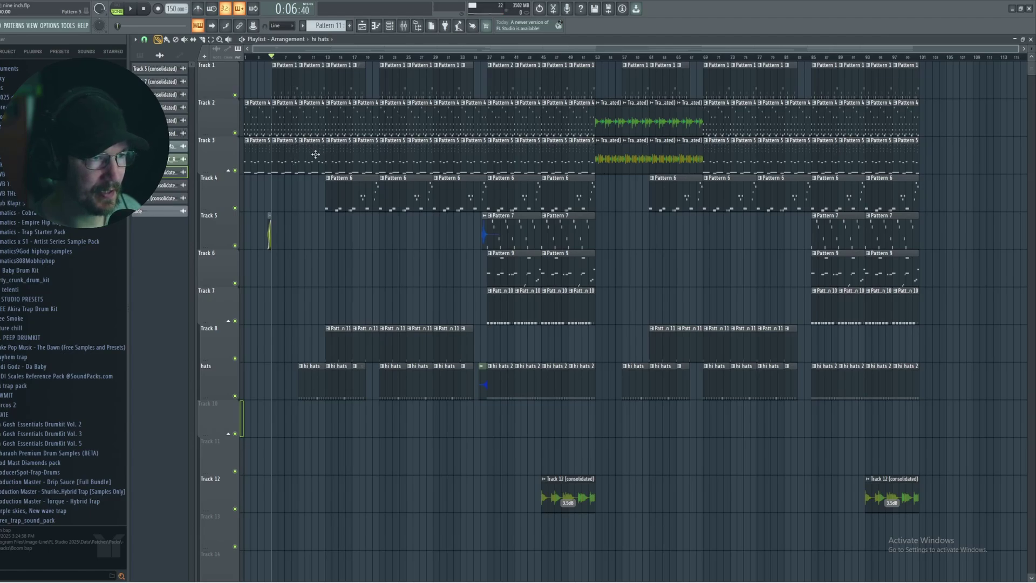
{"action": "left_click", "coordinate": [293, 93]}
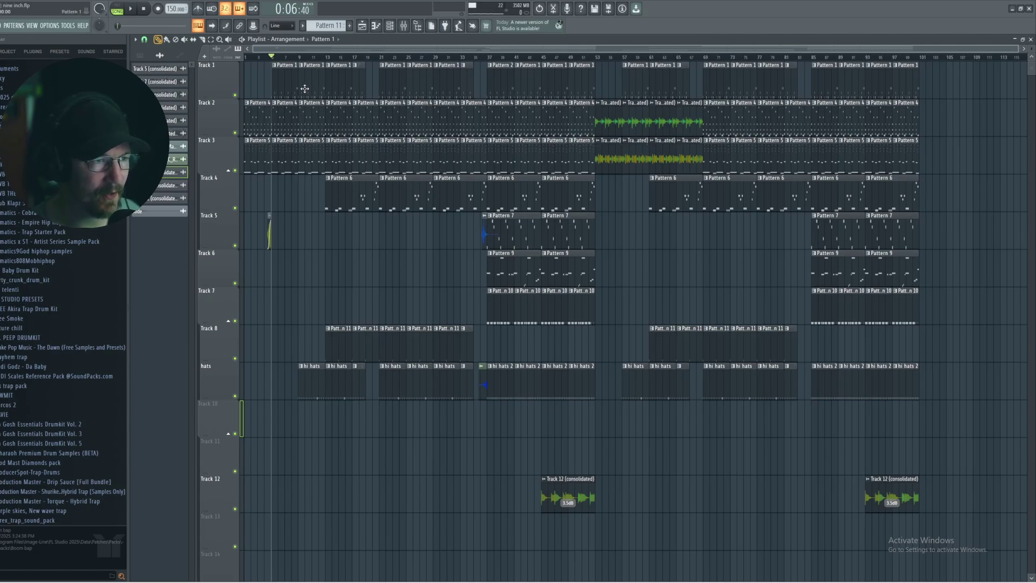
{"action": "left_click", "coordinate": [326, 344]}
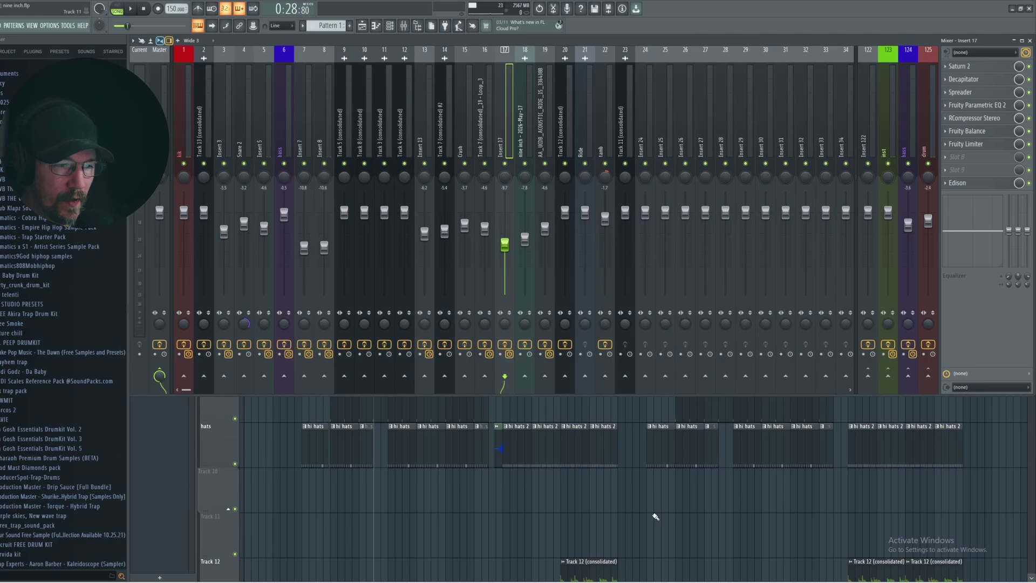
Preview the Edison recording on mixer Insert 17 and place it as an audio clip on Track 6 at bar 20.
{"action": "key", "text": "F9"}
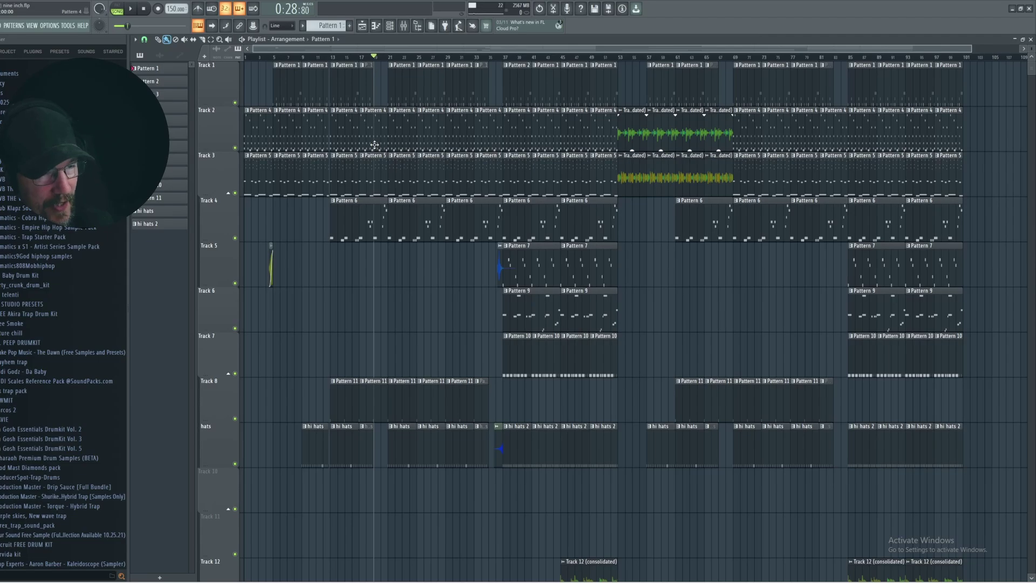
{"action": "left_click", "coordinate": [406, 27]}
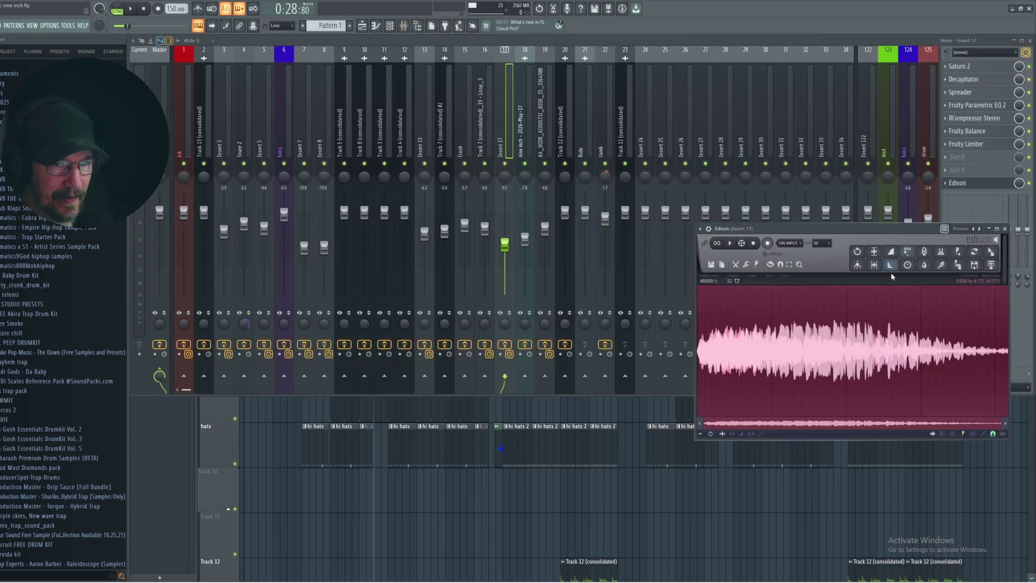
{"action": "left_click", "coordinate": [732, 244]}
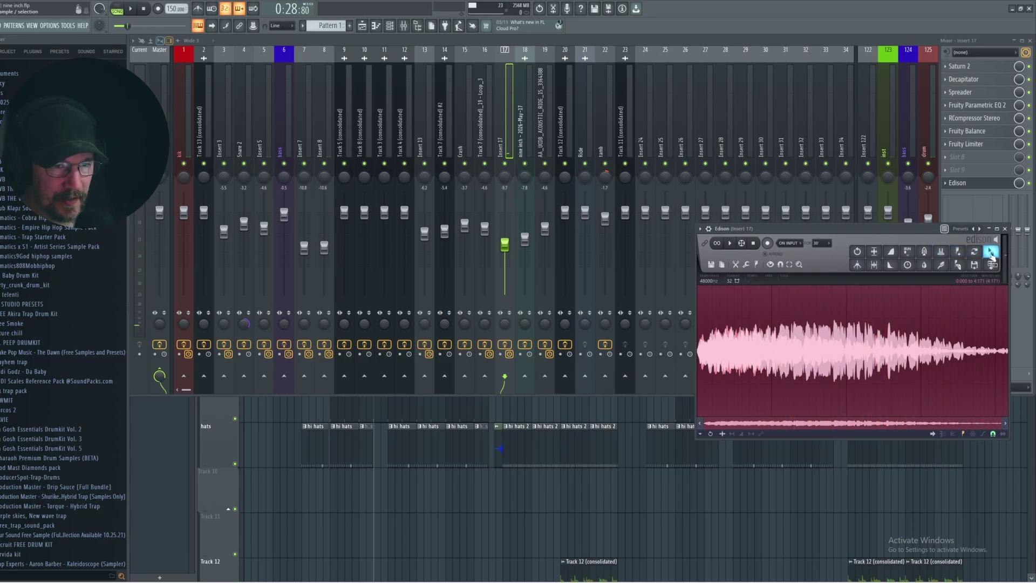
{"action": "left_click_drag", "start_coordinate": [991, 255], "coordinate": [830, 352]}
{"action": "left_click_drag", "start_coordinate": [404, 501], "coordinate": [405, 500]}
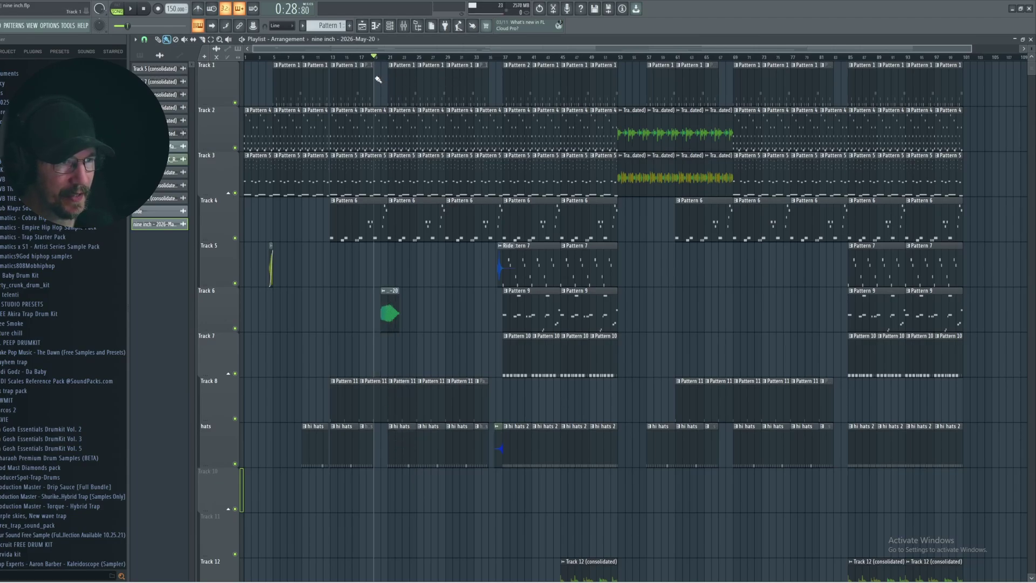
Set the new Track 6 audio clip's volume to 47% and route it to mixer track 24.
{"action": "scroll", "coordinate": [416, 342], "scroll_direction": "up", "scroll_amount": 3}
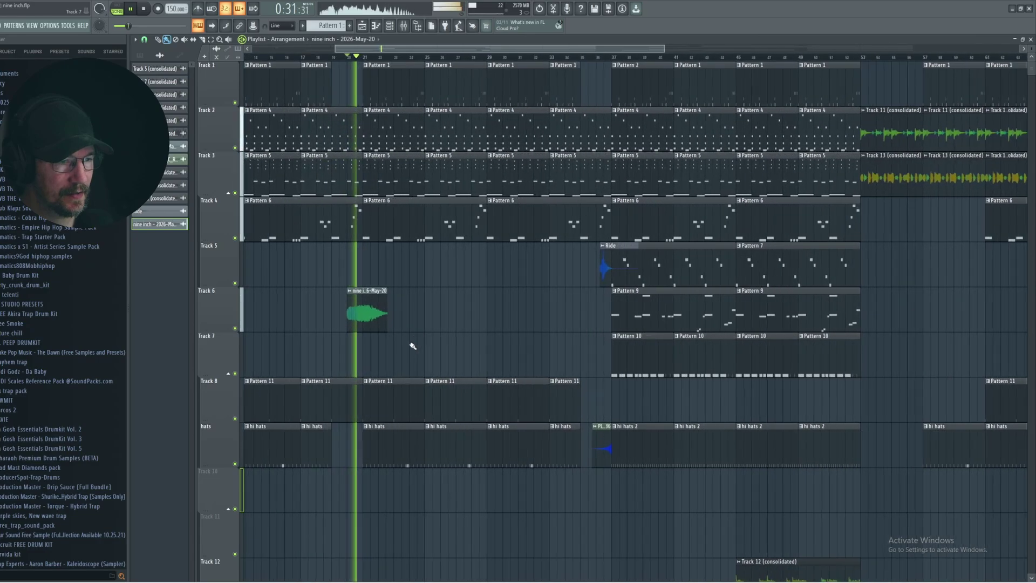
{"action": "double_click", "coordinate": [367, 313]}
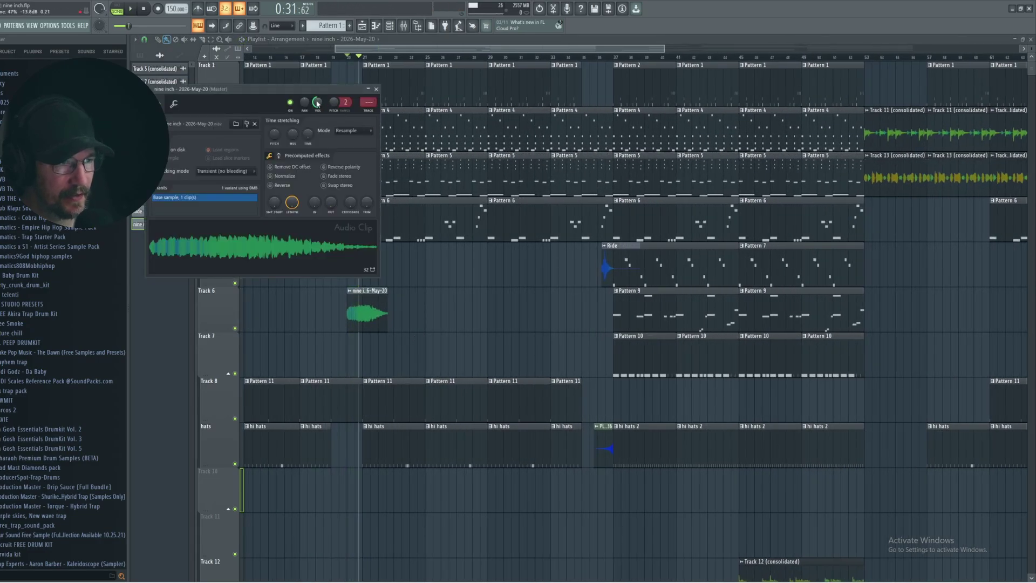
{"action": "left_click", "coordinate": [368, 111]}
{"action": "key", "text": "F9"}
{"action": "key", "text": "space"}
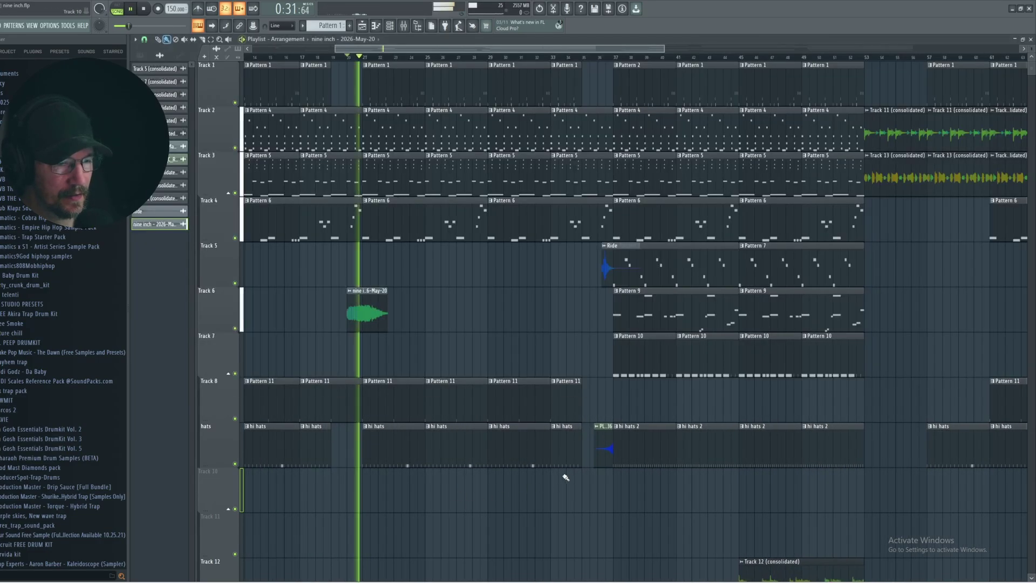
Audition the Track 6 clip from bar 20, adding short fades at both ends and shortening it to end just before bar 22.
{"action": "key", "text": "space"}
{"action": "key", "text": "space"}
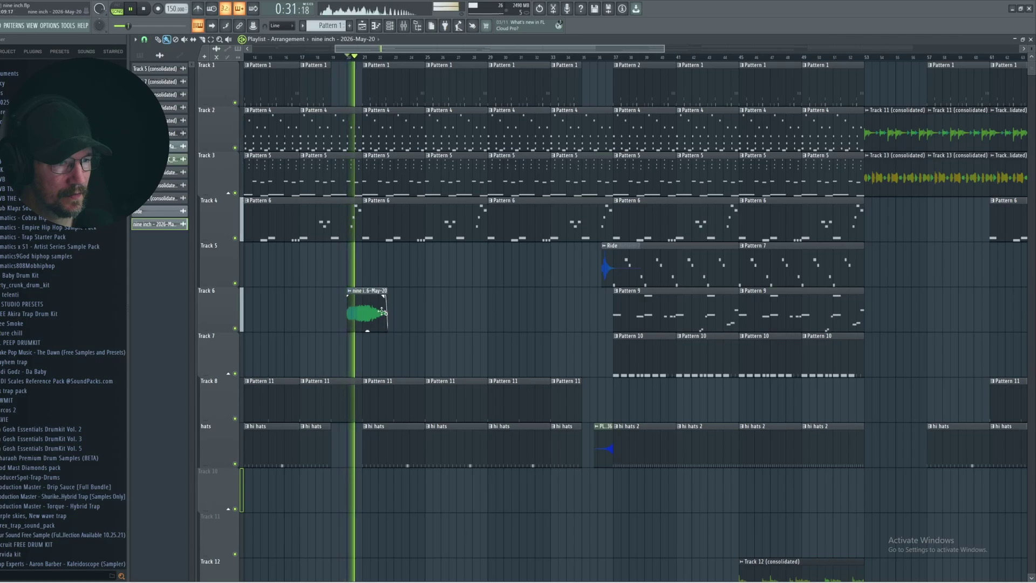
{"action": "key", "text": "space"}
{"action": "key", "text": "space"}
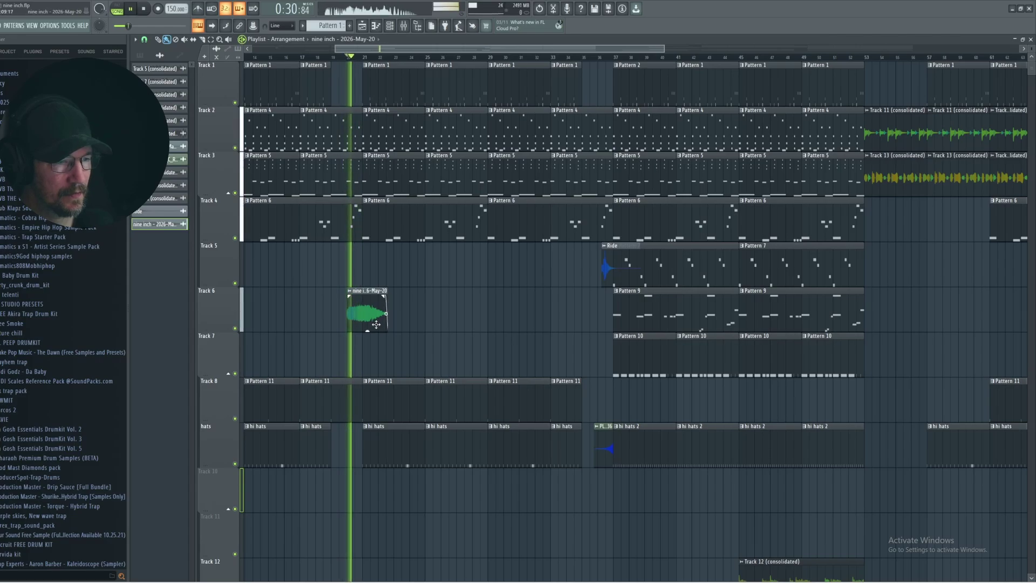
{"action": "key", "text": "space"}
{"action": "double_click", "coordinate": [356, 313]}
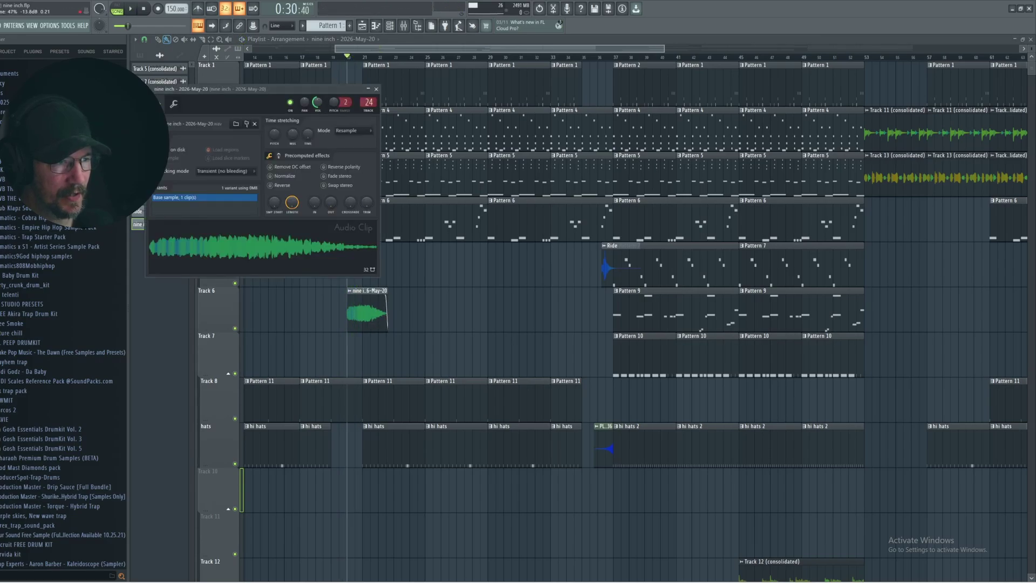
{"action": "key", "text": "Escape"}
{"action": "scroll", "coordinate": [567, 340], "scroll_direction": "up", "scroll_amount": 5}
{"action": "key", "text": "space"}
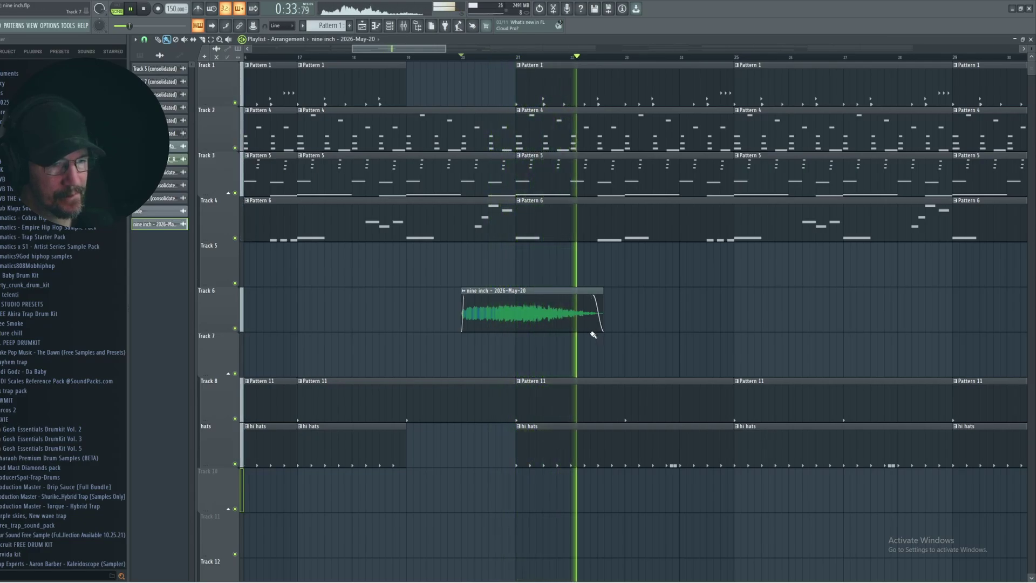
{"action": "key", "text": "space"}
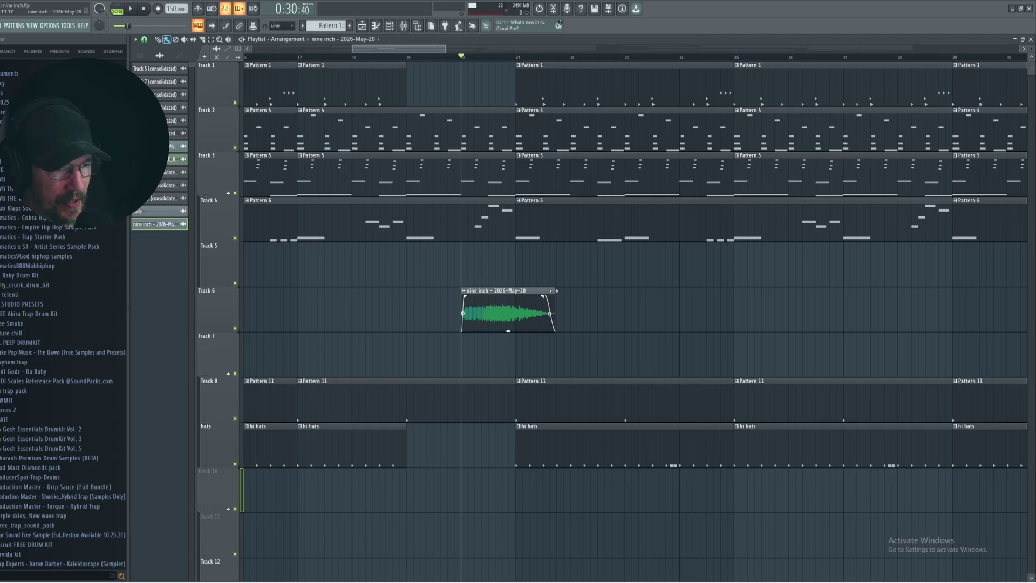
Set the clip's time-stretching mode to Auto, lengthen it to just past bar 22 and audition it from bar 20.
{"action": "double_click", "coordinate": [511, 294]}
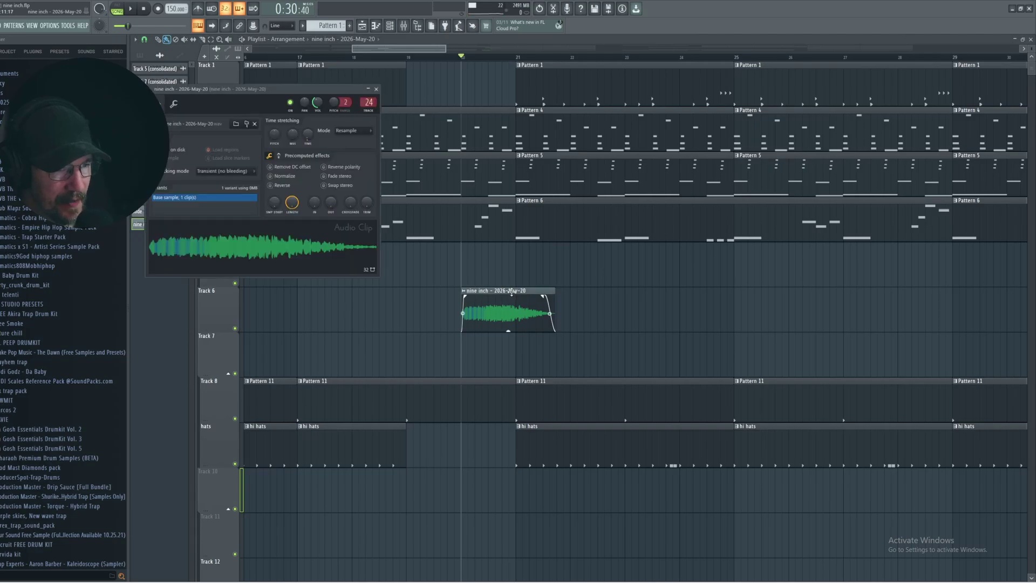
{"action": "left_click", "coordinate": [350, 138]}
{"action": "left_click", "coordinate": [351, 135]}
{"action": "key", "text": "space"}
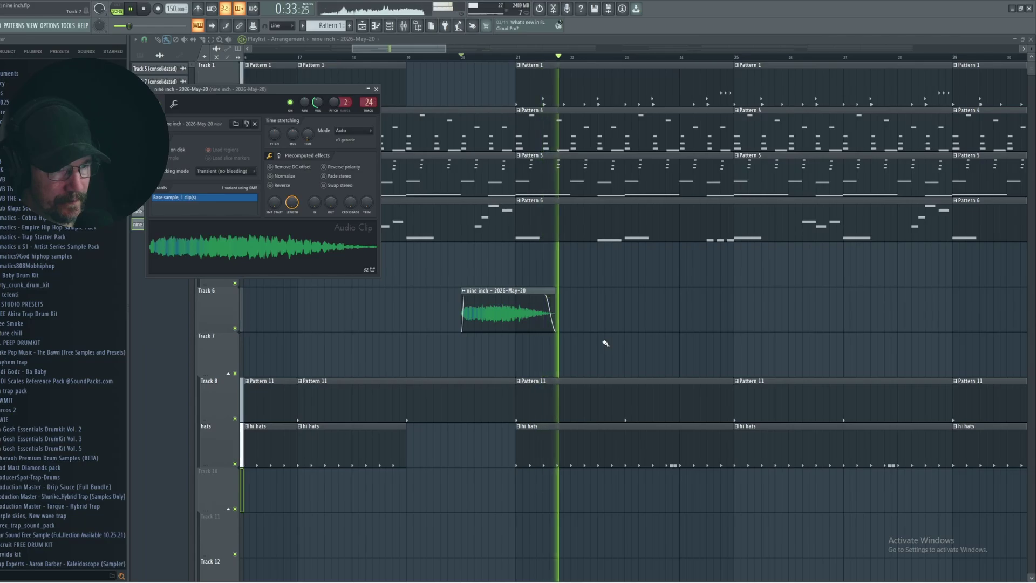
{"action": "key", "text": "space"}
{"action": "left_click_drag", "start_coordinate": [552, 291], "coordinate": [565, 292]}
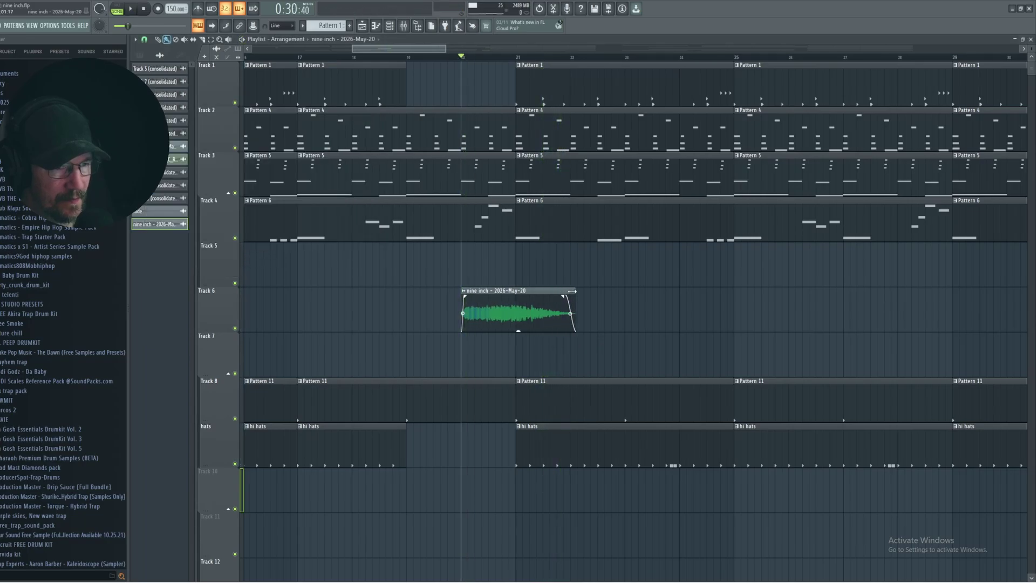
{"action": "key", "text": "space"}
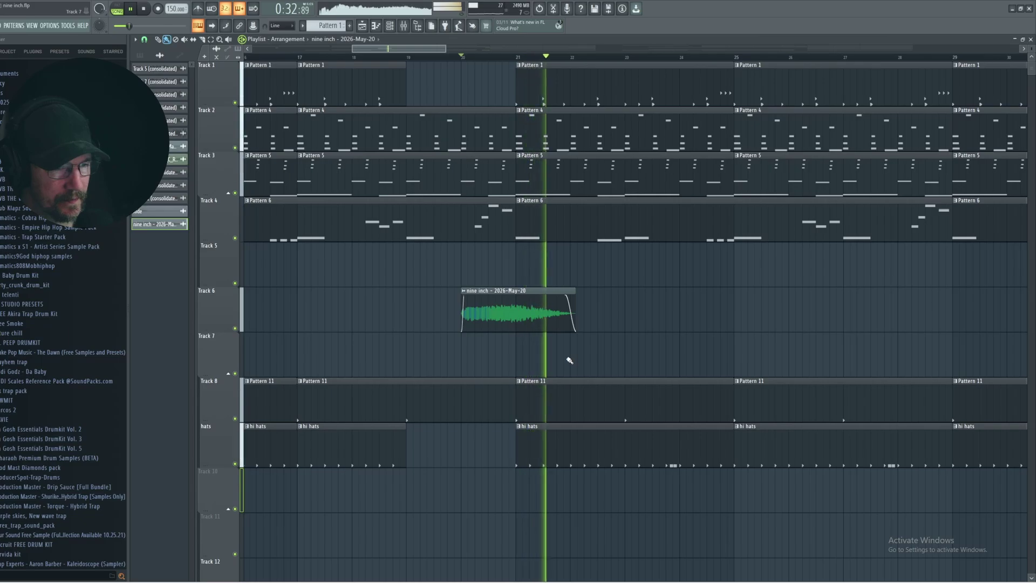
{"action": "key", "text": "space"}
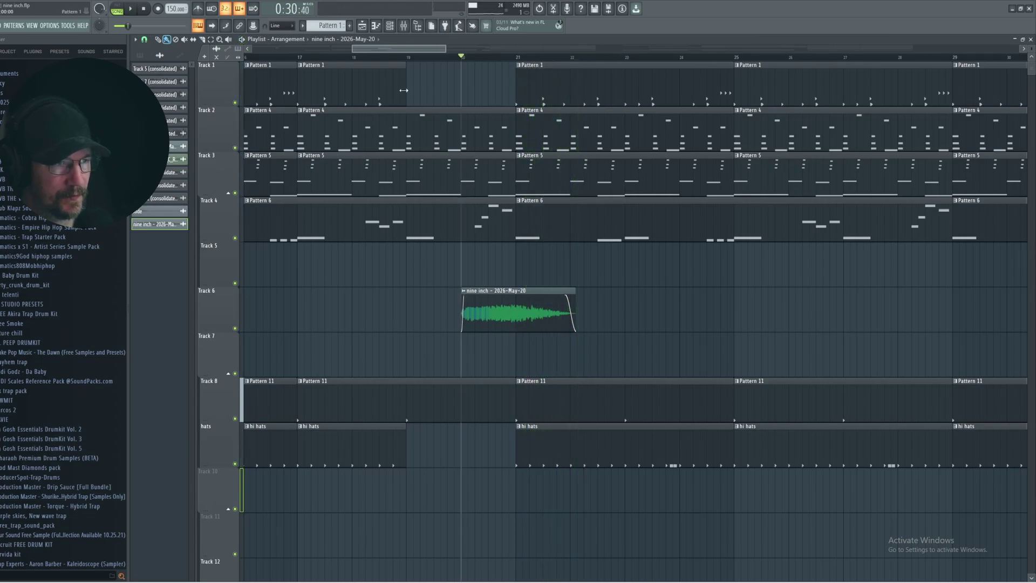
Set the clip's volume to 53% and cut a wide midrange band on mixer track 24 with Fruity Parametric EQ 2.
{"action": "double_click", "coordinate": [524, 315]}
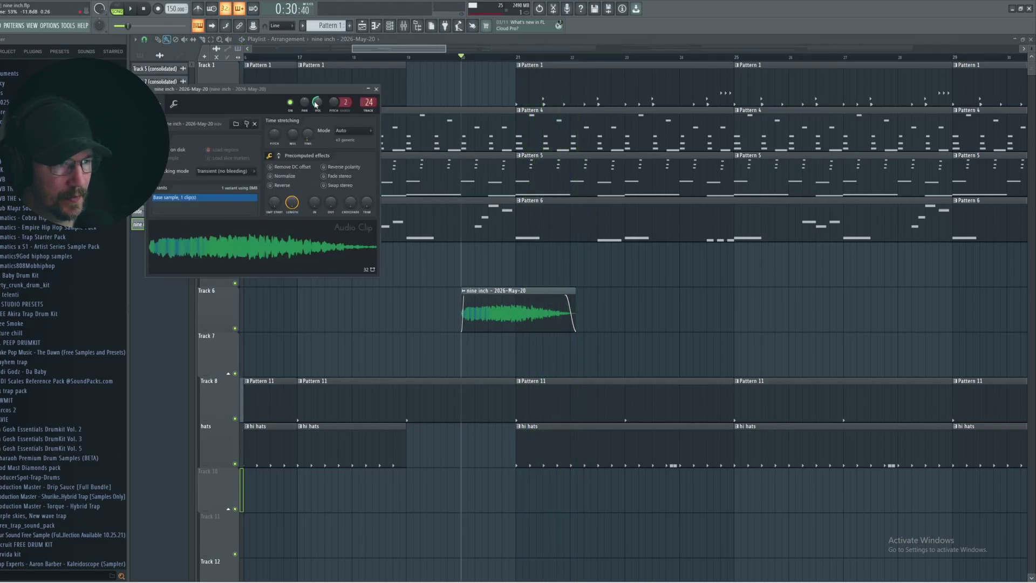
{"action": "left_click", "coordinate": [403, 26]}
{"action": "key", "text": "space"}
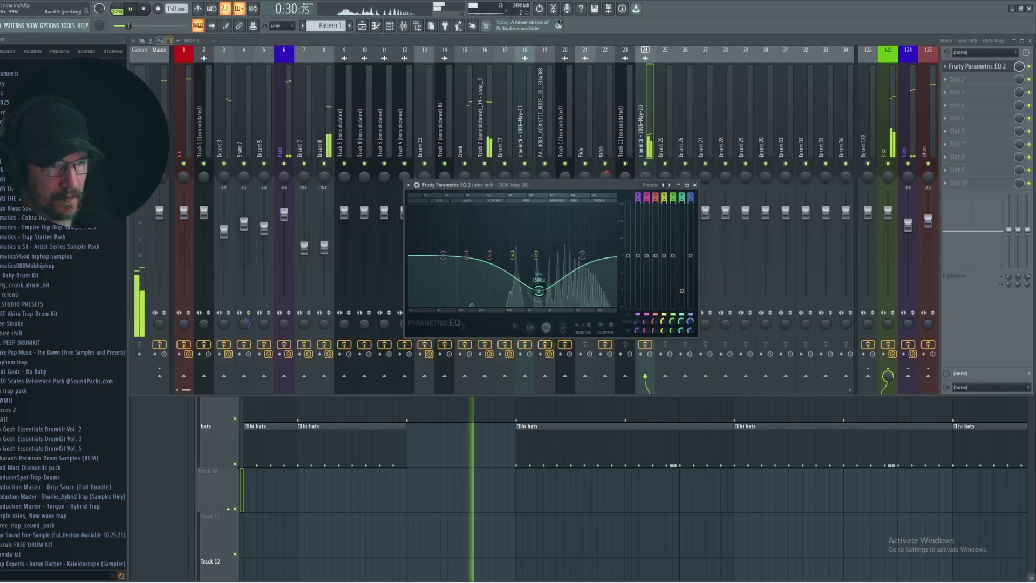
Close the equalizer and lower mixer track 24's fader to -4.3 dB during playback.
{"action": "left_click", "coordinate": [699, 186]}
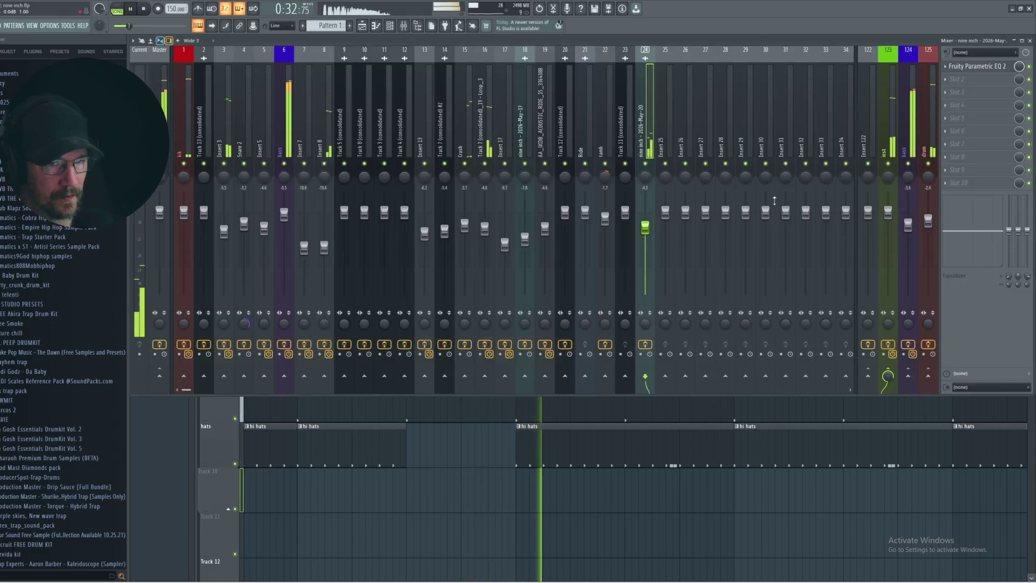
{"action": "key", "text": "F9"}
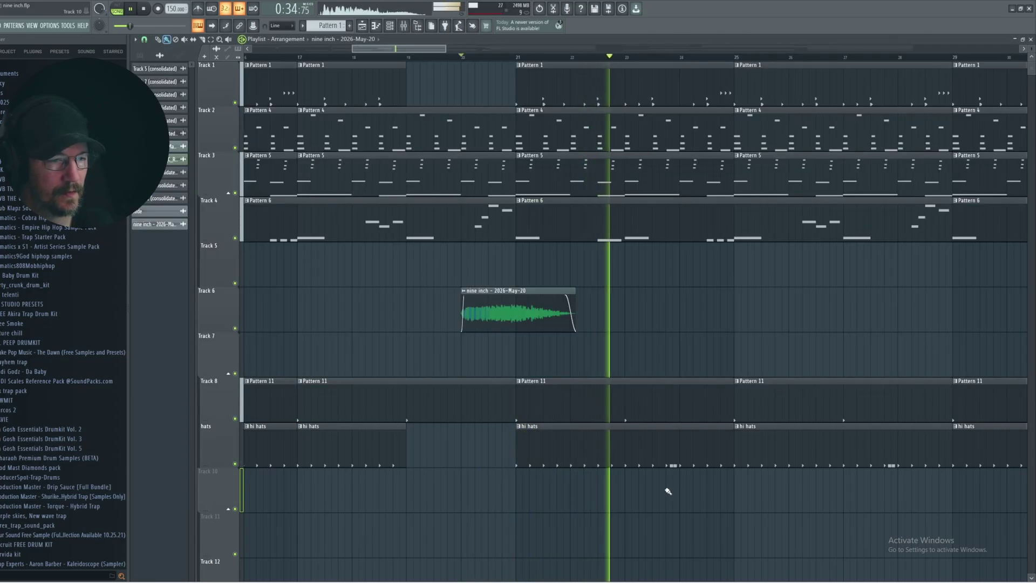
{"action": "scroll", "coordinate": [647, 458], "scroll_direction": "down", "scroll_amount": 2}
{"action": "key", "text": "space"}
Play the arrangement from bar 19, checking how the new Track 6 clip fills the drum dropout and leads into the following sections.
{"action": "left_click", "coordinate": [406, 59]}
{"action": "key", "text": "space"}
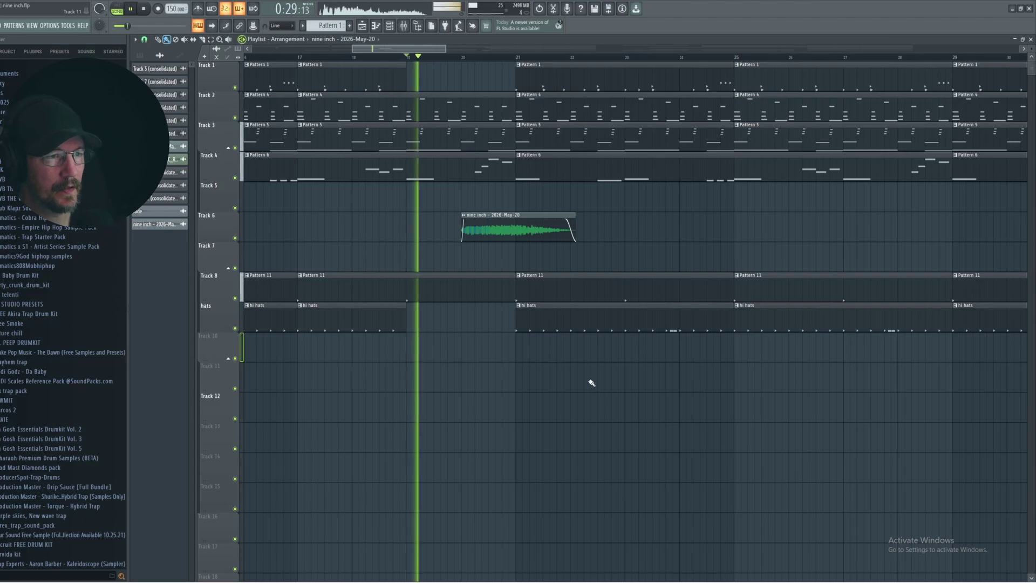
{"action": "scroll", "coordinate": [588, 393], "scroll_direction": "down", "scroll_amount": 4}
{"action": "scroll", "coordinate": [589, 393], "scroll_direction": "up", "scroll_amount": 5}
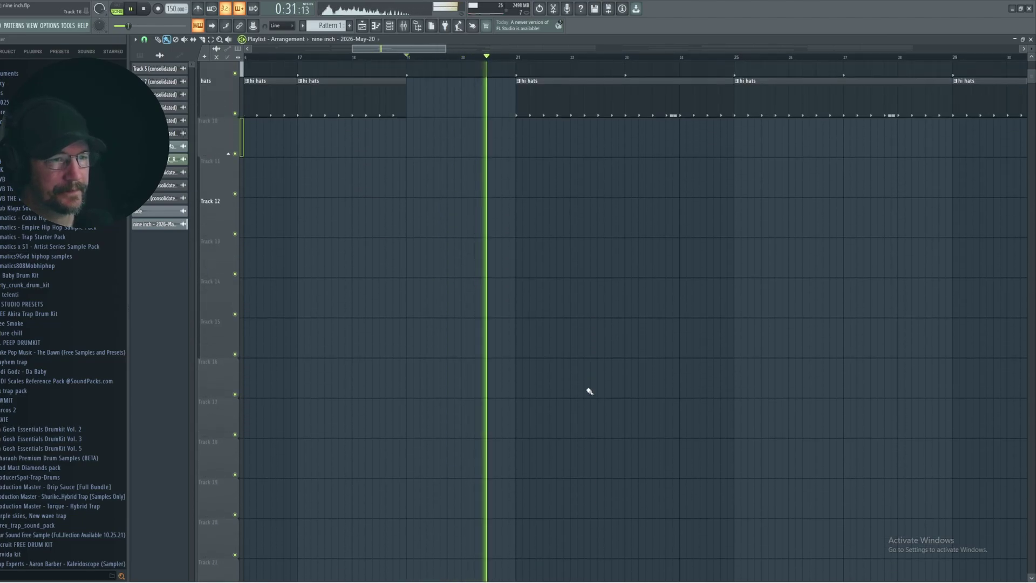
{"action": "scroll", "coordinate": [592, 407], "scroll_direction": "down", "scroll_amount": 2, "text": "ctrl"}
{"action": "scroll", "coordinate": [593, 407], "scroll_direction": "down", "scroll_amount": 2}
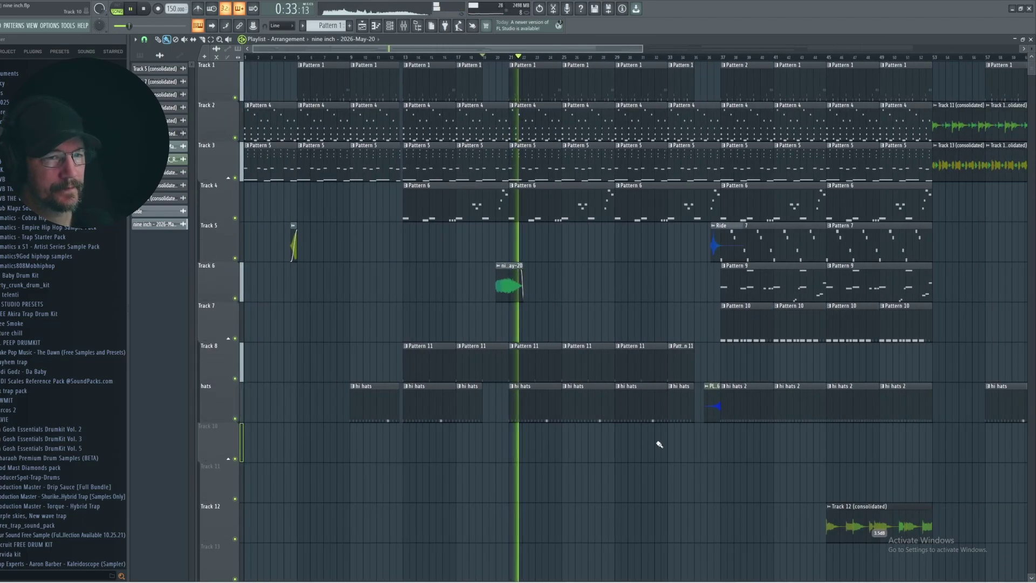
{"action": "scroll", "coordinate": [659, 440], "scroll_direction": "down", "scroll_amount": 2}
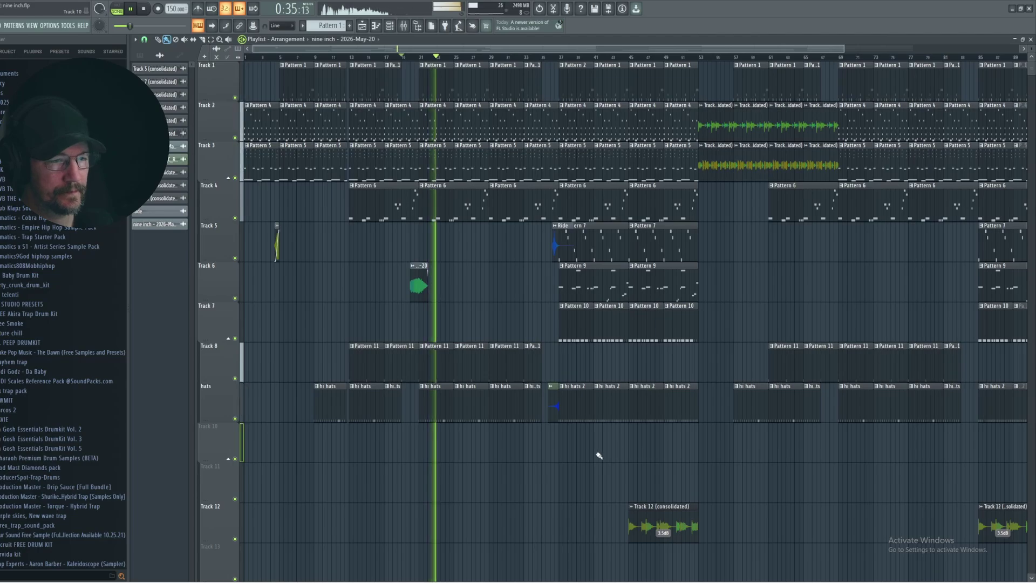
{"action": "scroll", "coordinate": [611, 454], "scroll_direction": "down", "scroll_amount": 3, "text": "alt"}
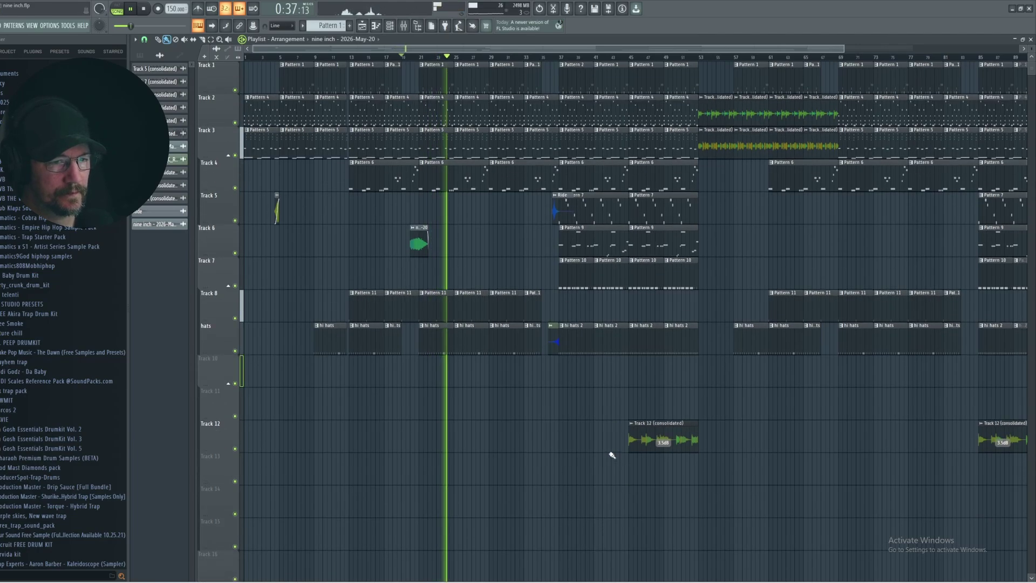
{"action": "scroll", "coordinate": [613, 446], "scroll_direction": "down", "scroll_amount": 2, "text": "ctrl"}
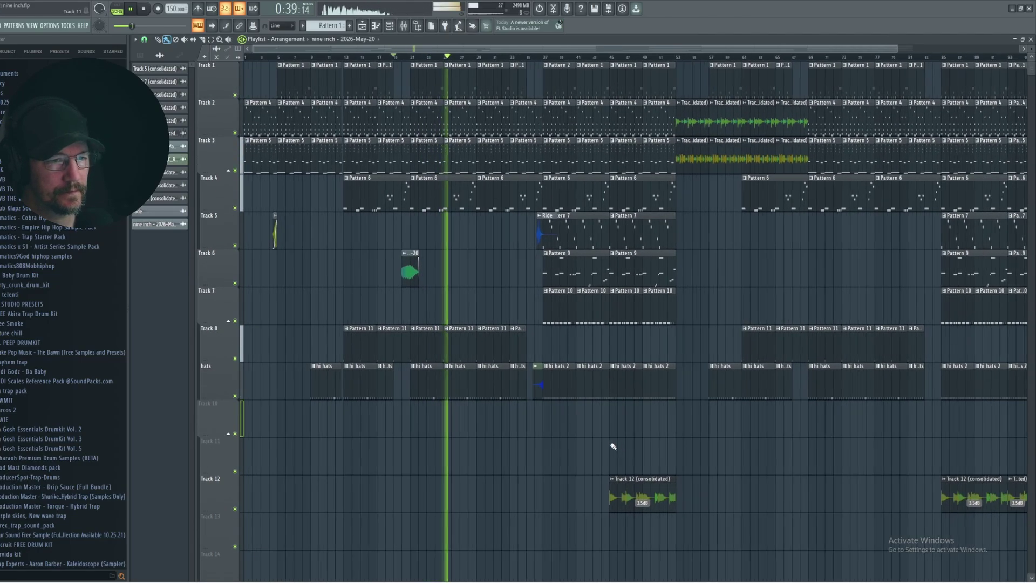
{"action": "scroll", "coordinate": [613, 446], "scroll_direction": "up", "scroll_amount": 1, "text": "ctrl"}
{"action": "scroll", "coordinate": [519, 460], "scroll_direction": "left", "scroll_amount": 2}
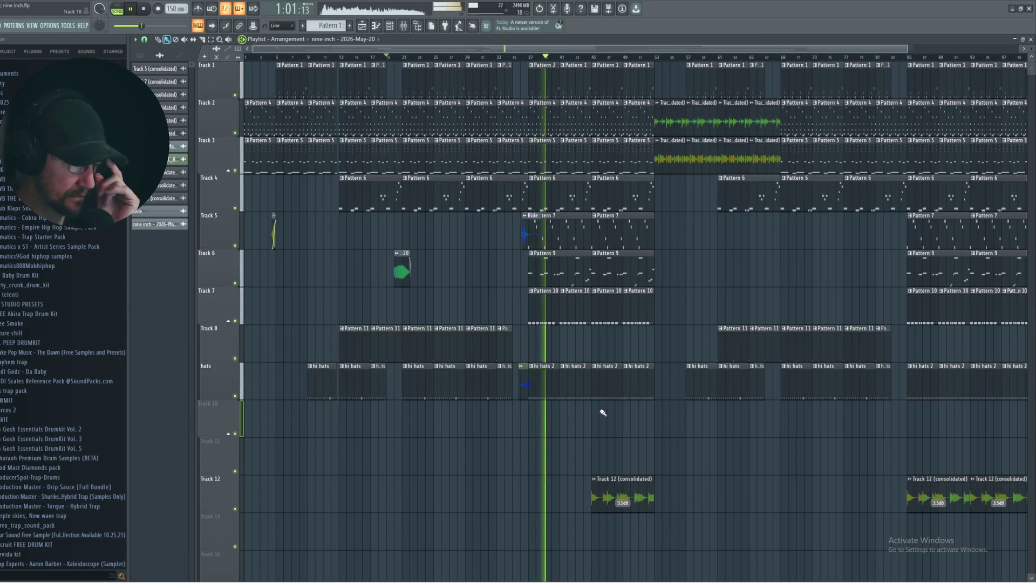
{"action": "scroll", "coordinate": [599, 375], "scroll_direction": "down", "scroll_amount": 1}
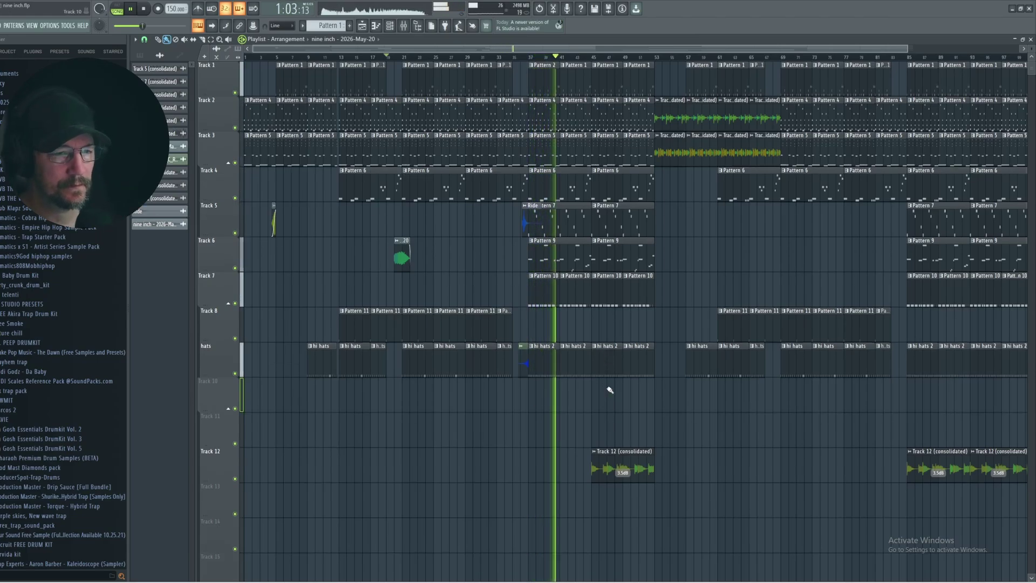
Move the three Track 12 (consolidated) audio clips up to Track 10, keeping their timing, and deselect them.
{"action": "scroll", "coordinate": [613, 389], "scroll_direction": "down", "scroll_amount": 2}
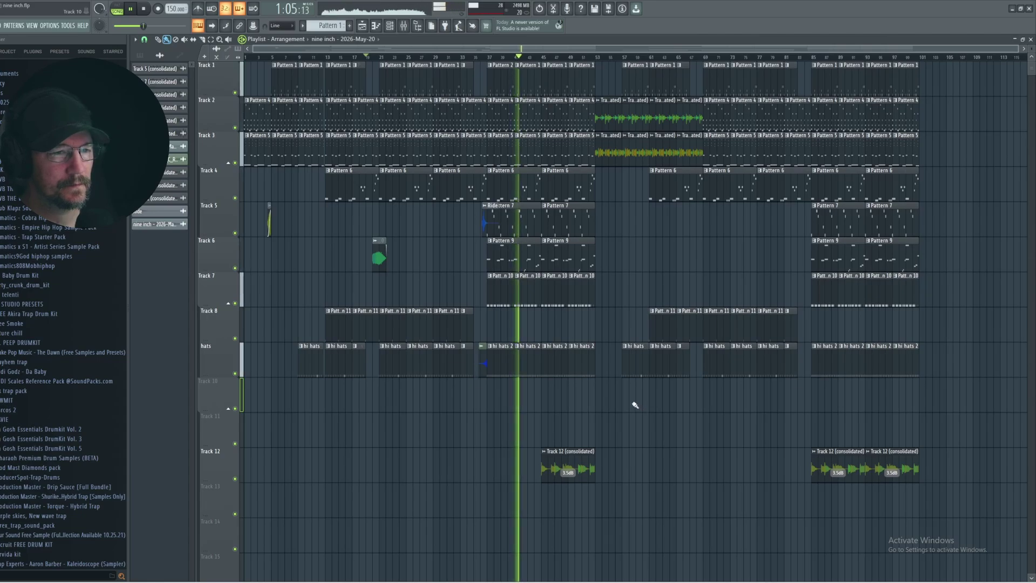
{"action": "scroll", "coordinate": [636, 404], "scroll_direction": "up", "scroll_amount": 2}
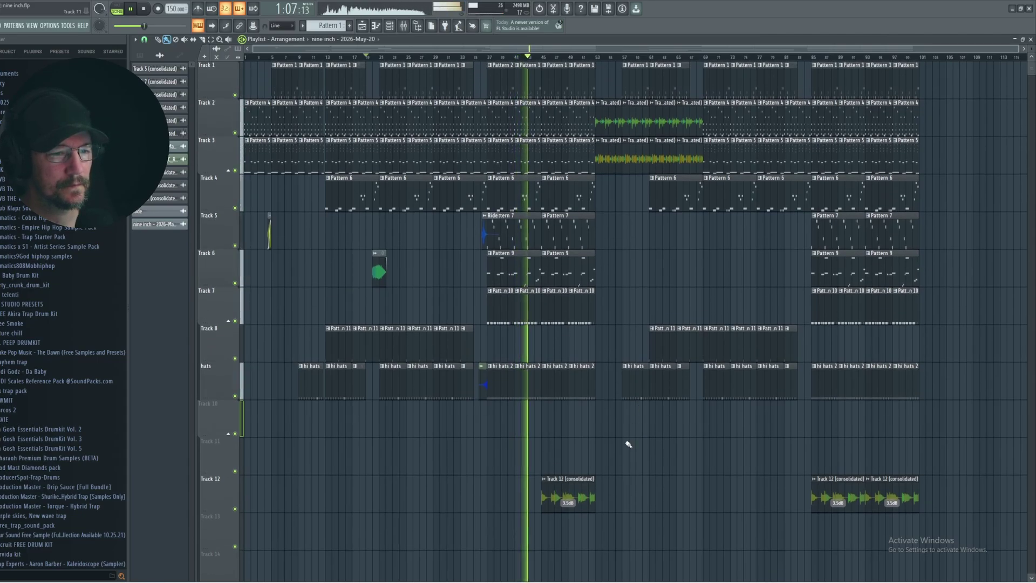
{"action": "left_click_drag", "start_coordinate": [526, 401], "coordinate": [956, 580]}
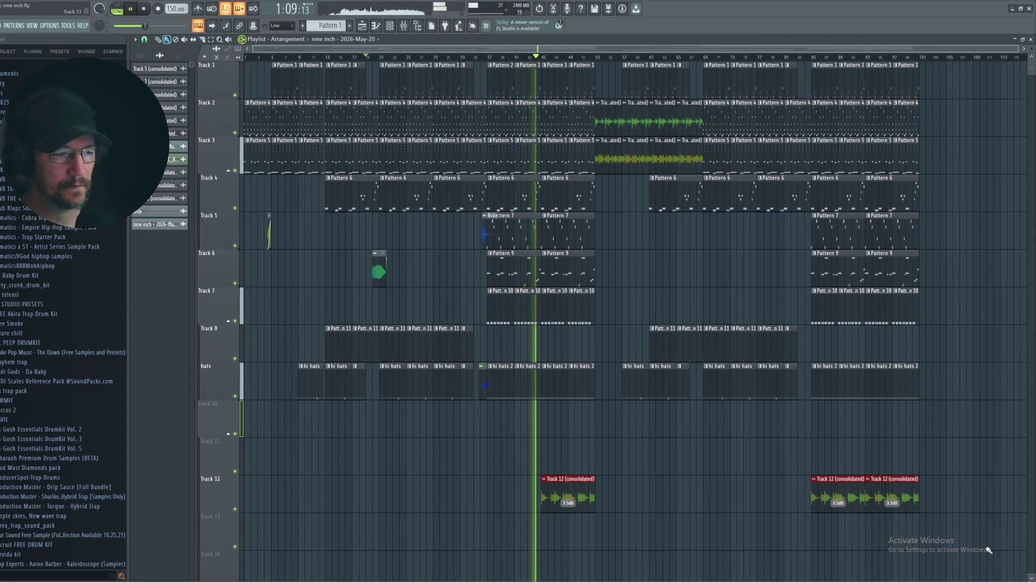
{"action": "key", "text": "shift+Up"}
{"action": "key", "text": "shift+Up"}
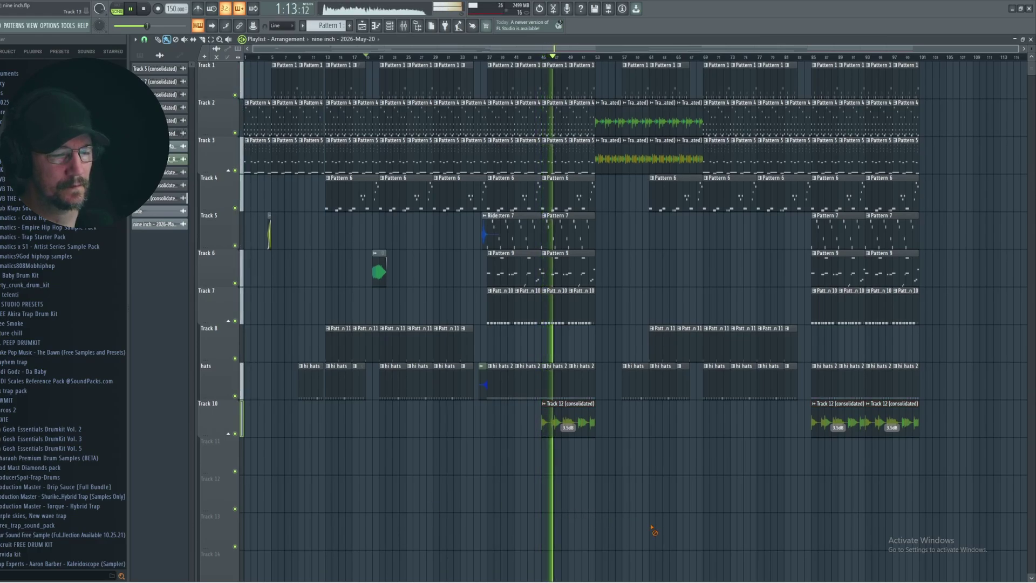
{"action": "left_click", "coordinate": [614, 524]}
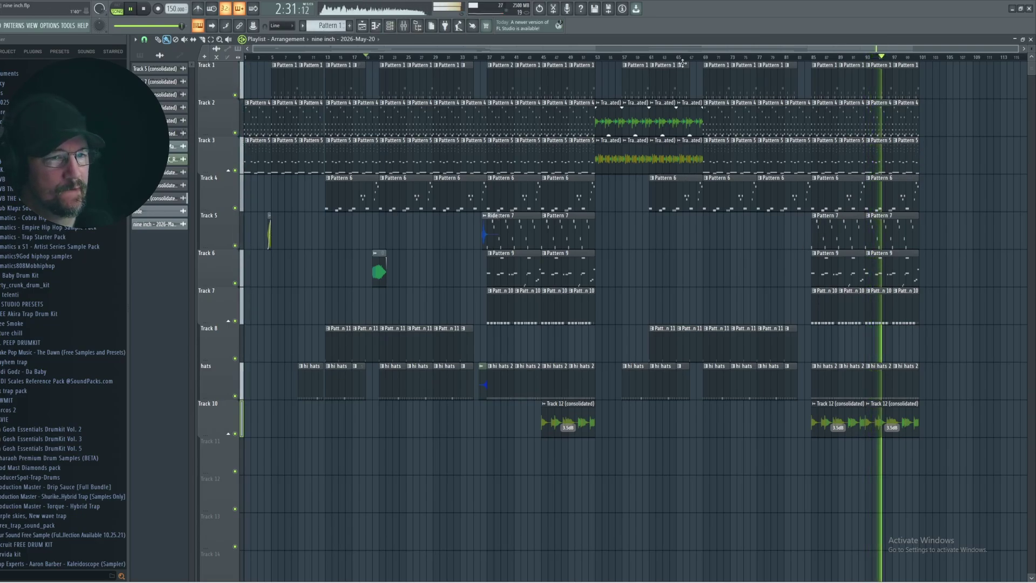
Select the empty Pattern 15 and stop playback once the arrangement has played to its end.
{"action": "scroll", "coordinate": [320, 25], "scroll_direction": "down", "scroll_amount": 5}
{"action": "scroll", "coordinate": [324, 24], "scroll_direction": "down", "scroll_amount": 8}
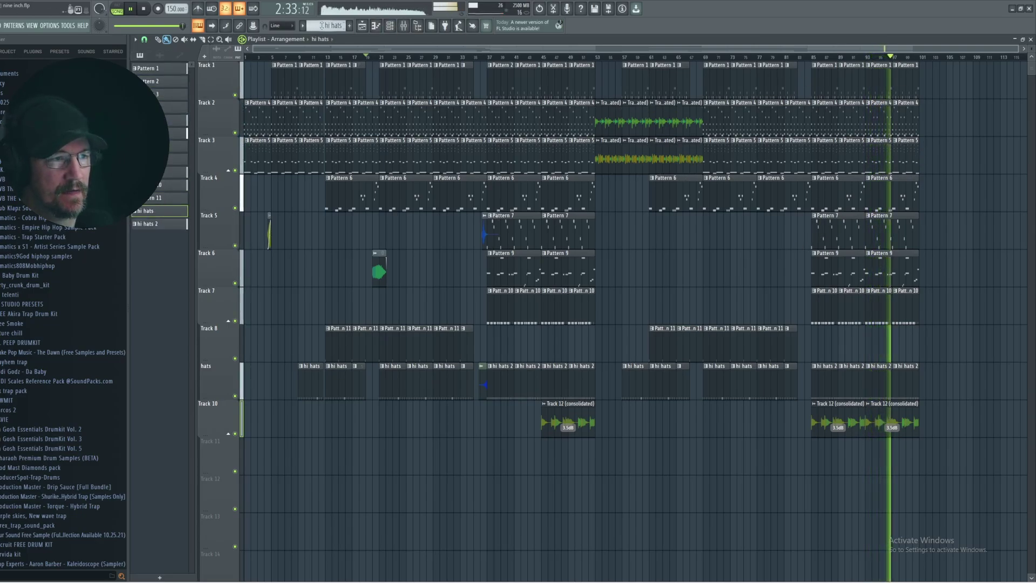
{"action": "scroll", "coordinate": [326, 25], "scroll_direction": "down", "scroll_amount": 1}
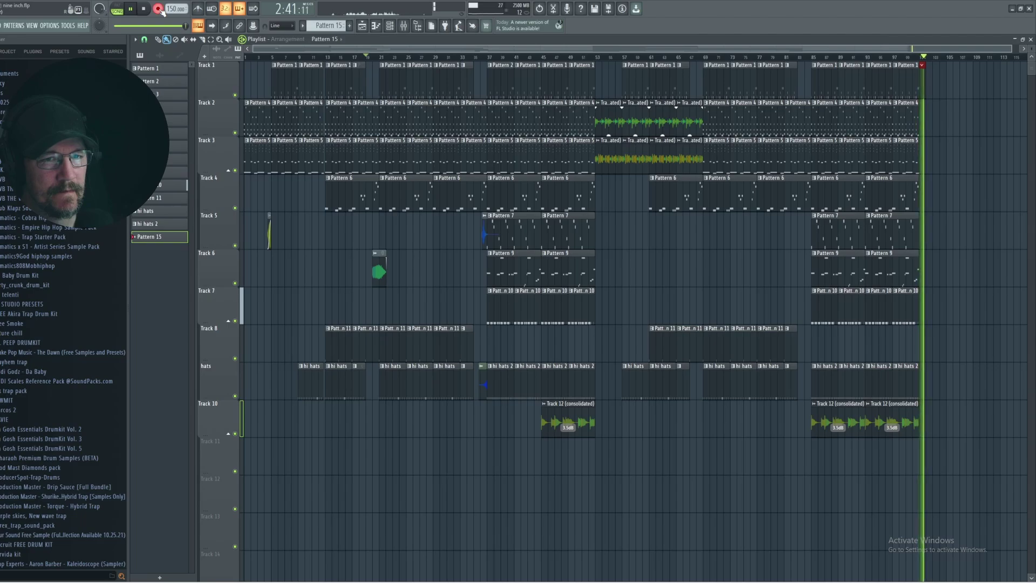
{"action": "key", "text": "space"}
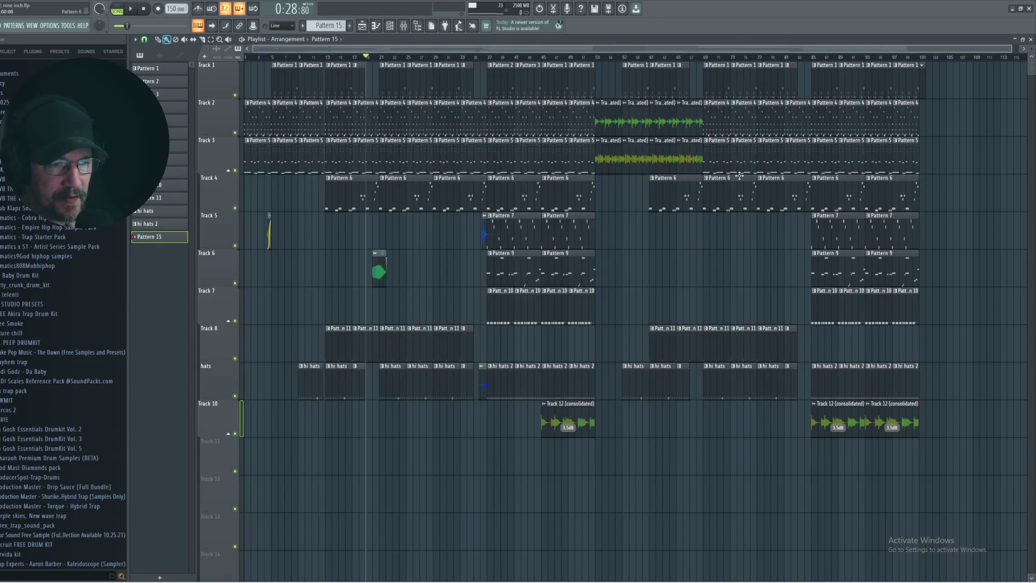